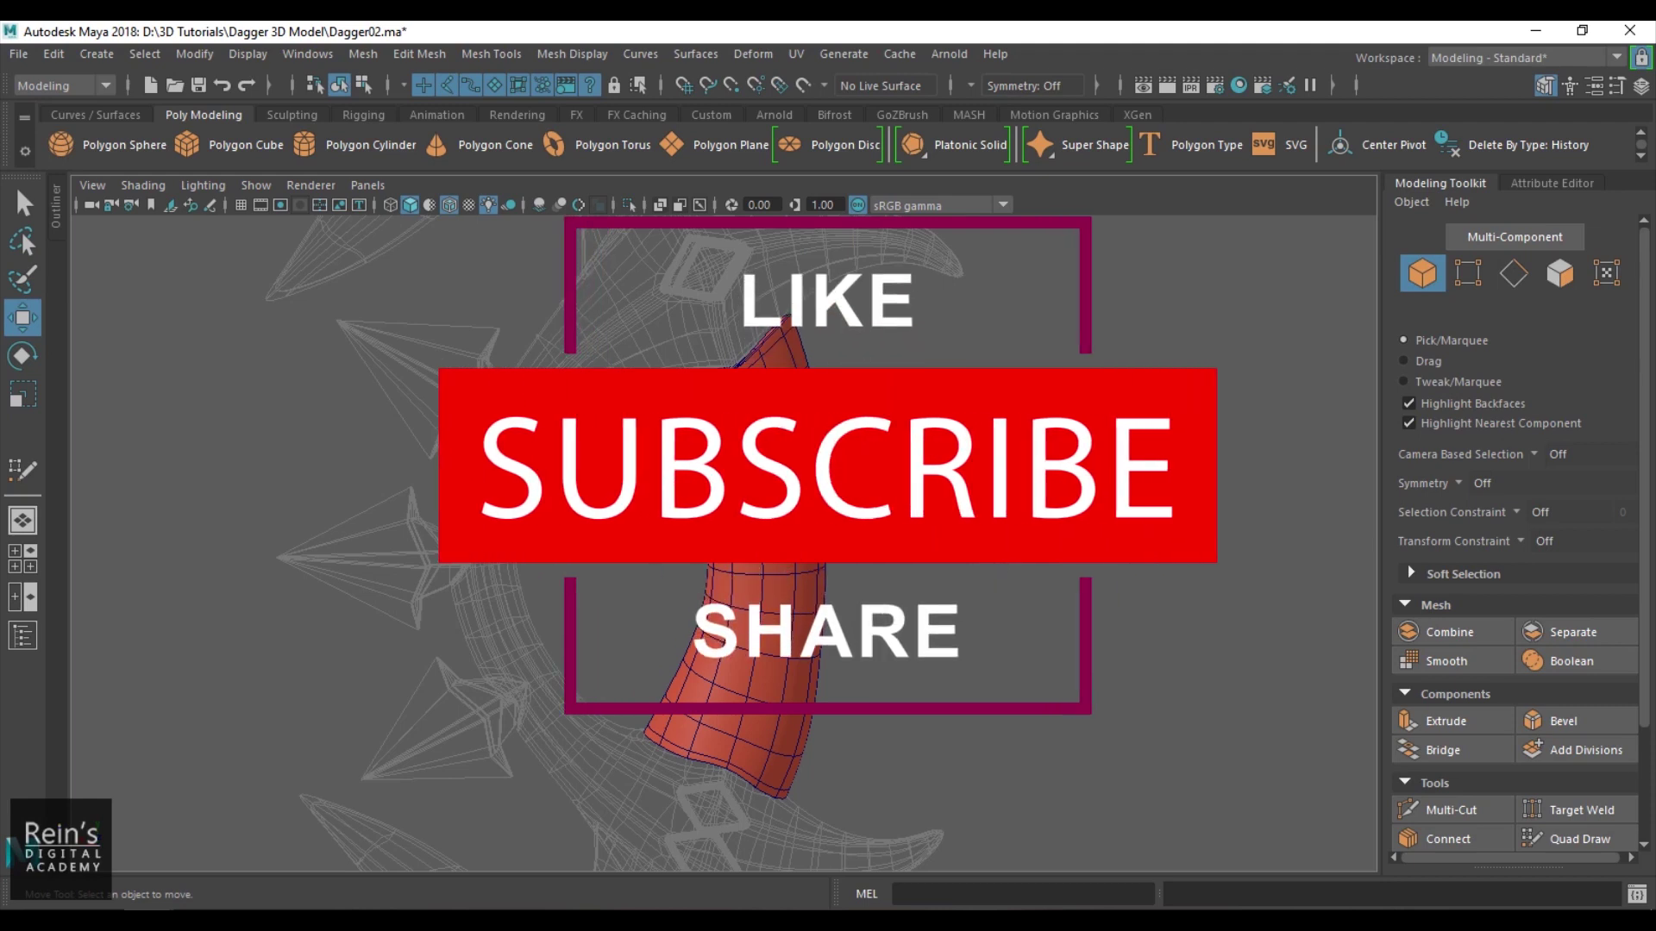
# Create a polygon helix and move it onto the red grip, at about X -3.016 and Z -0.294.
pyautogui.moveTo(901, 485)
pyautogui.keyDown('alt'); pyautogui.mouseDown()
pyautogui.moveTo(870, 471)
pyautogui.moveTo(890, 464)
pyautogui.moveTo(835, 480)
pyautogui.moveTo(914, 488)
pyautogui.mouseUp(); pyautogui.keyUp('alt')
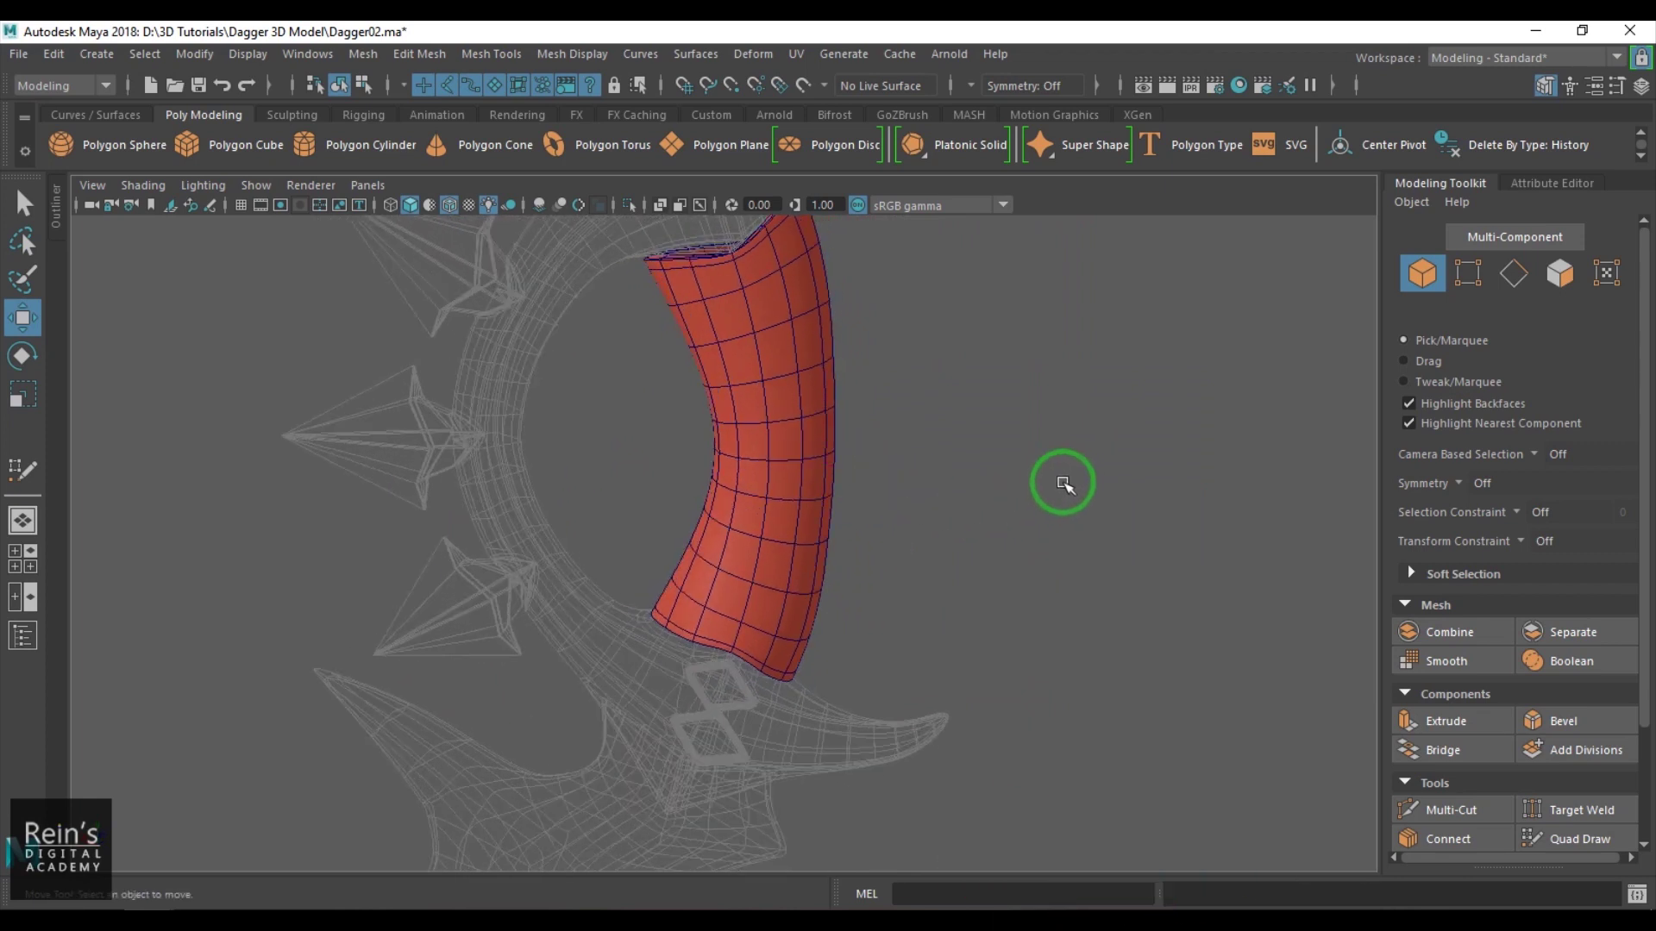
pyautogui.keyDown('alt'); pyautogui.moveTo(1063, 485); pyautogui.dragTo(905, 614); pyautogui.keyUp('alt')
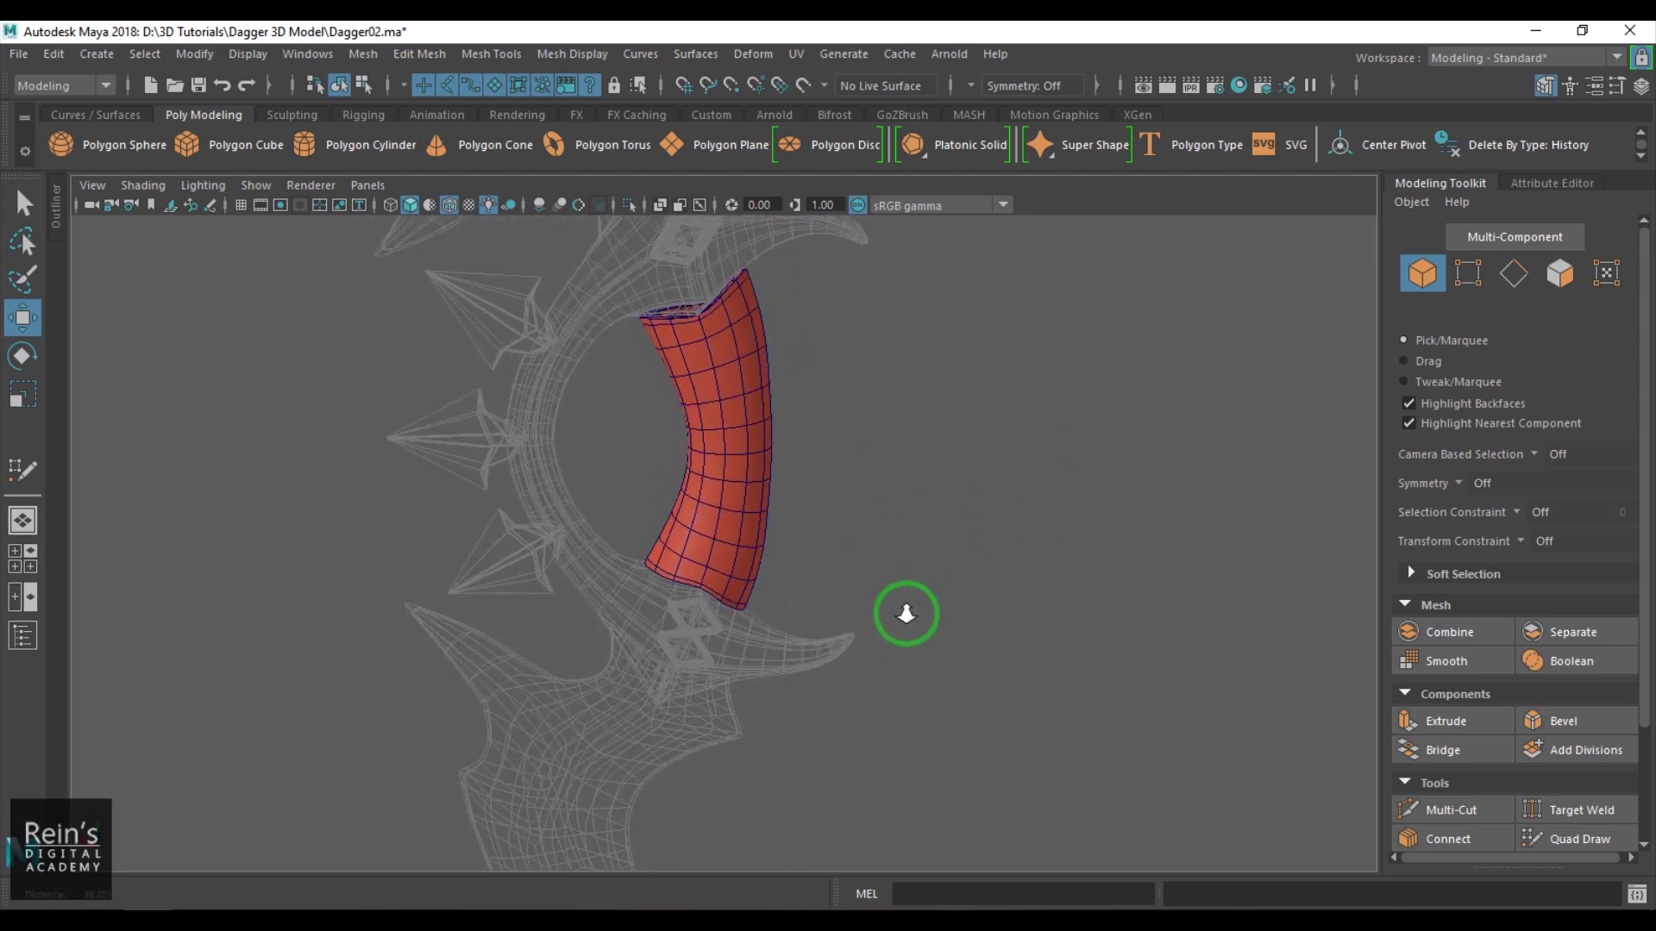
pyautogui.click(97, 54)
pyautogui.moveTo(256, 126)
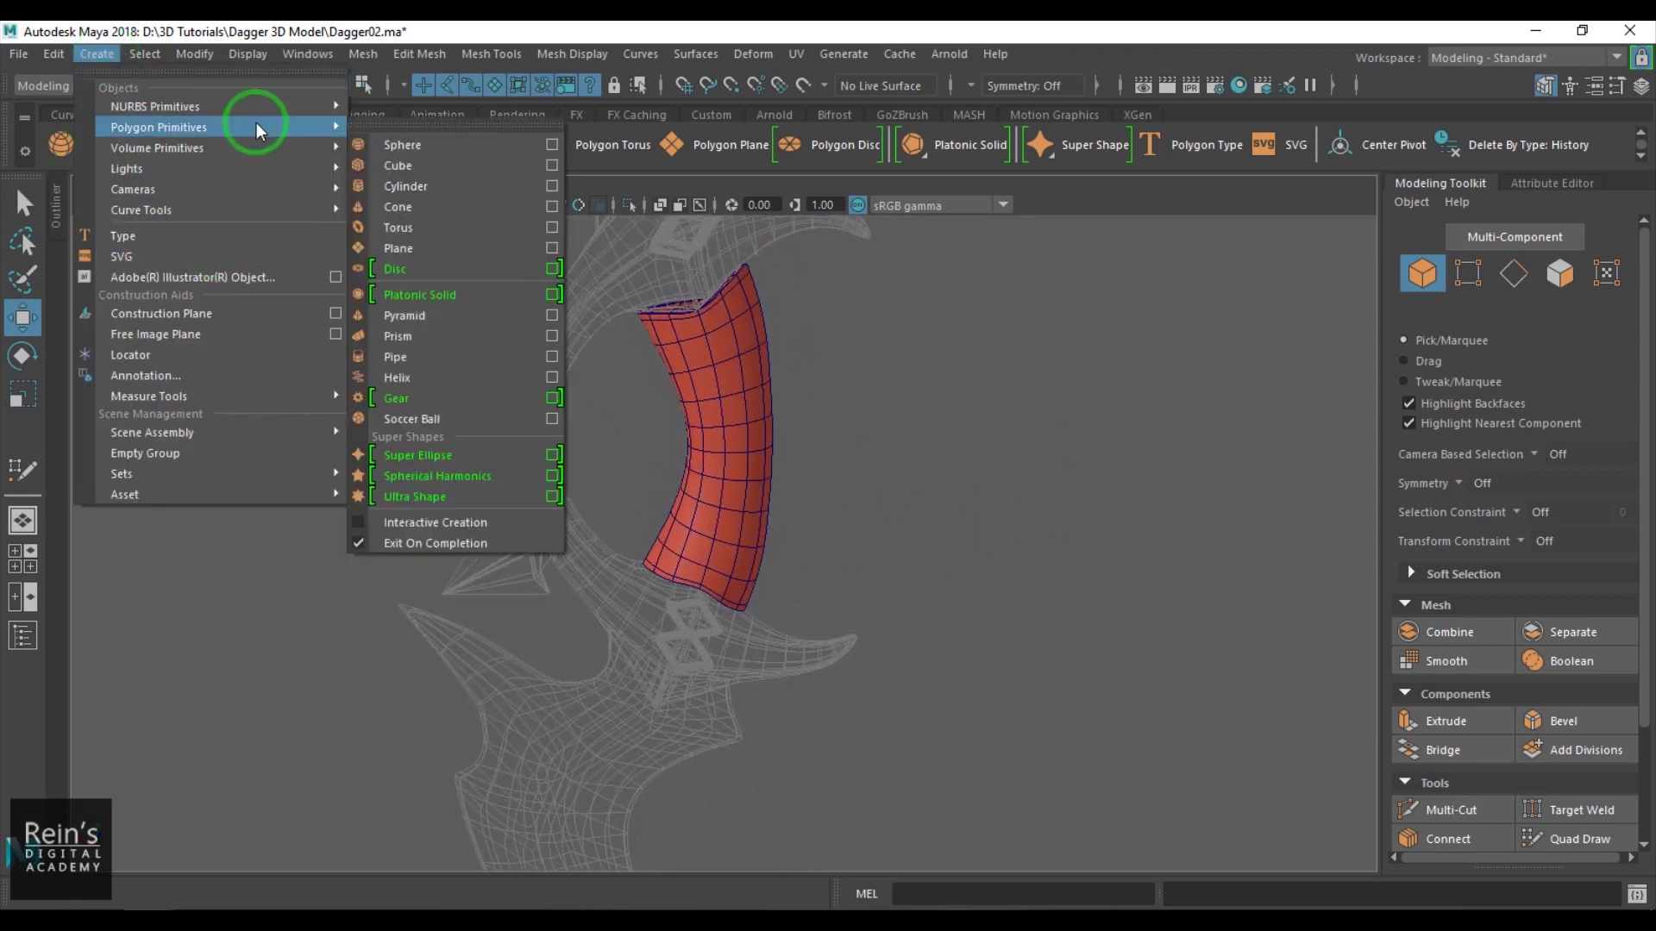
pyautogui.click(445, 380)
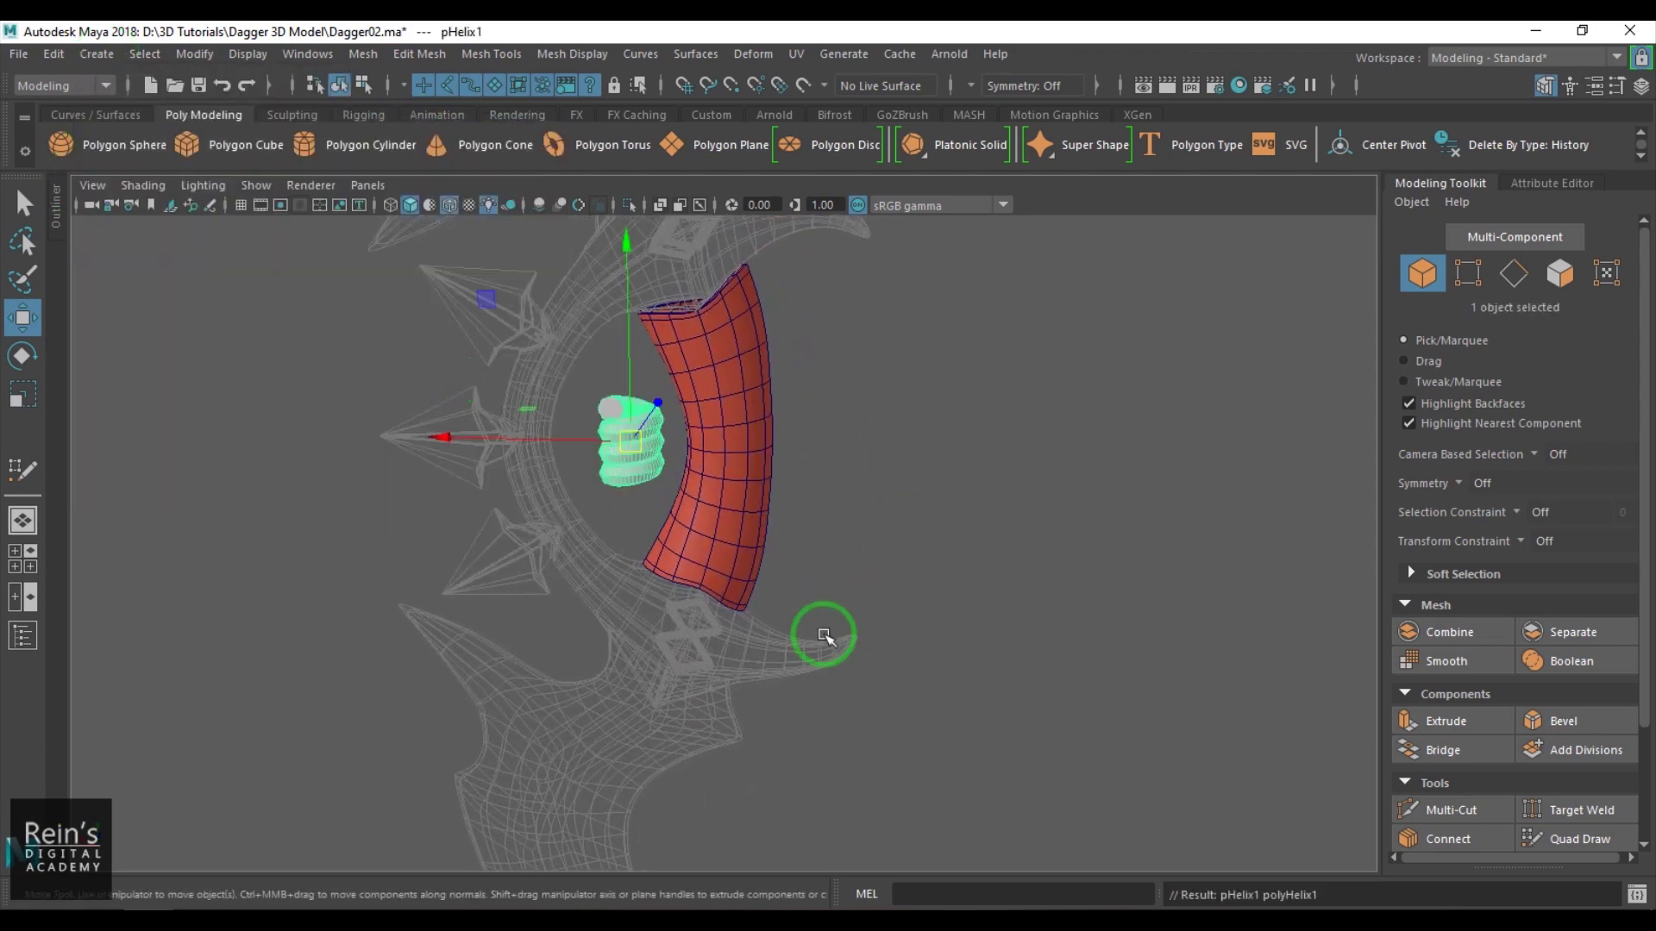
pyautogui.keyDown('alt'); pyautogui.moveTo(618, 444); pyautogui.dragTo(1168, 499); pyautogui.keyUp('alt')
# Set the helix's height to 9.3 in its polyHelix1 construction inputs so it spans the grip.
pyautogui.click(1641, 85)
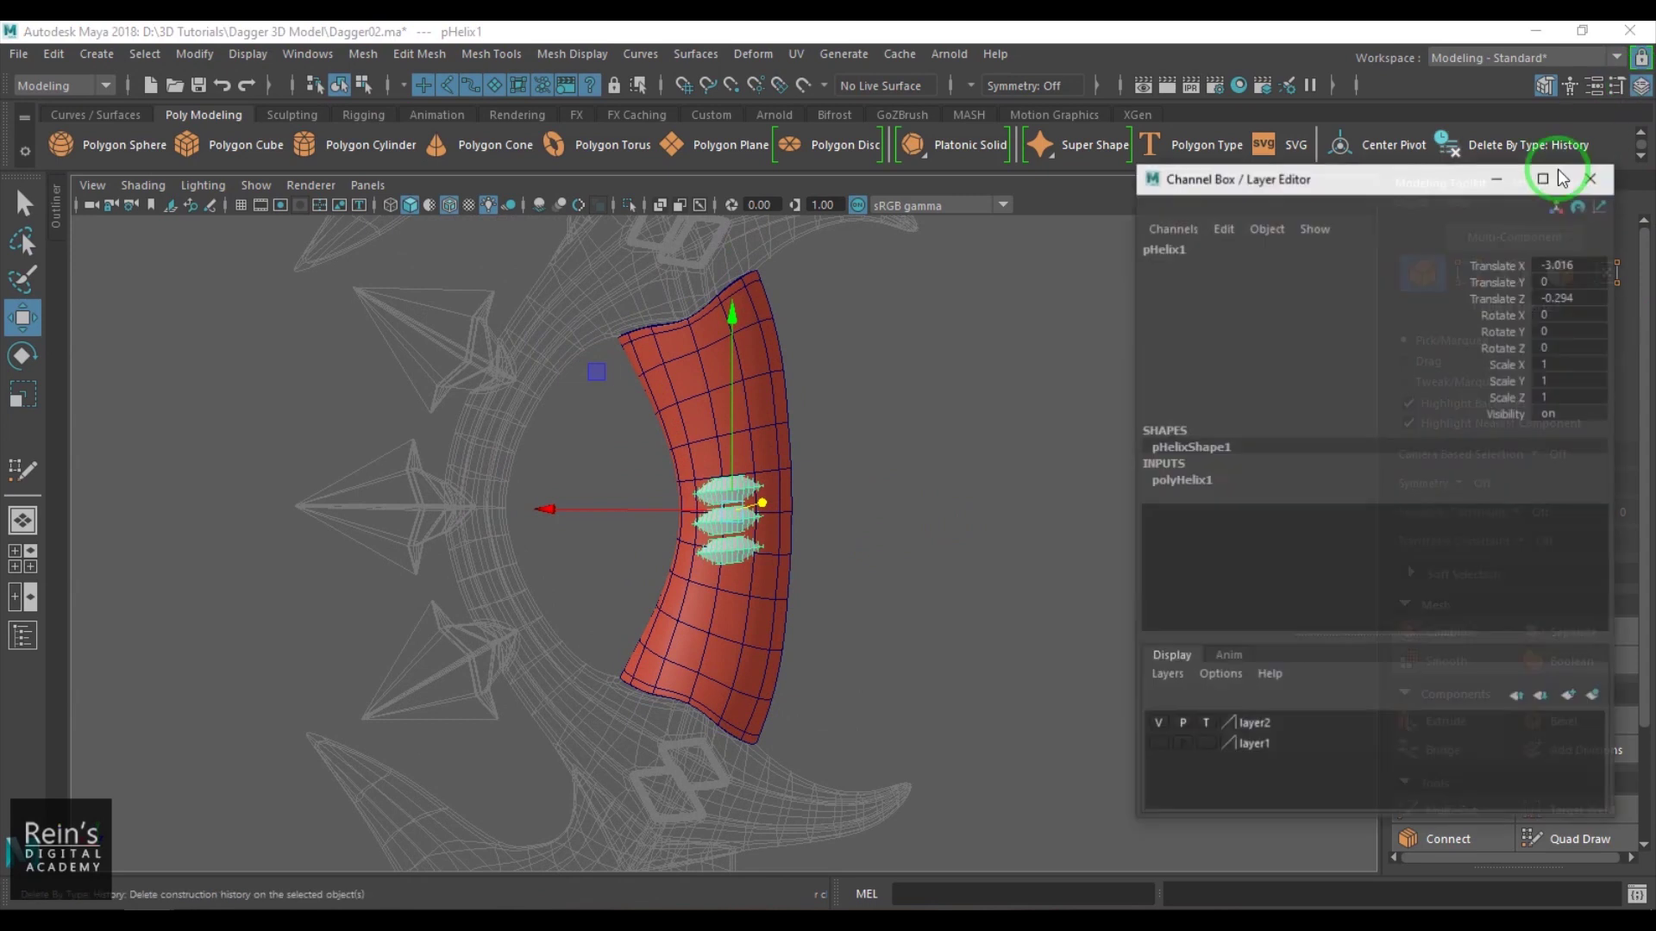
pyautogui.click(1239, 481)
pyautogui.click(1476, 514)
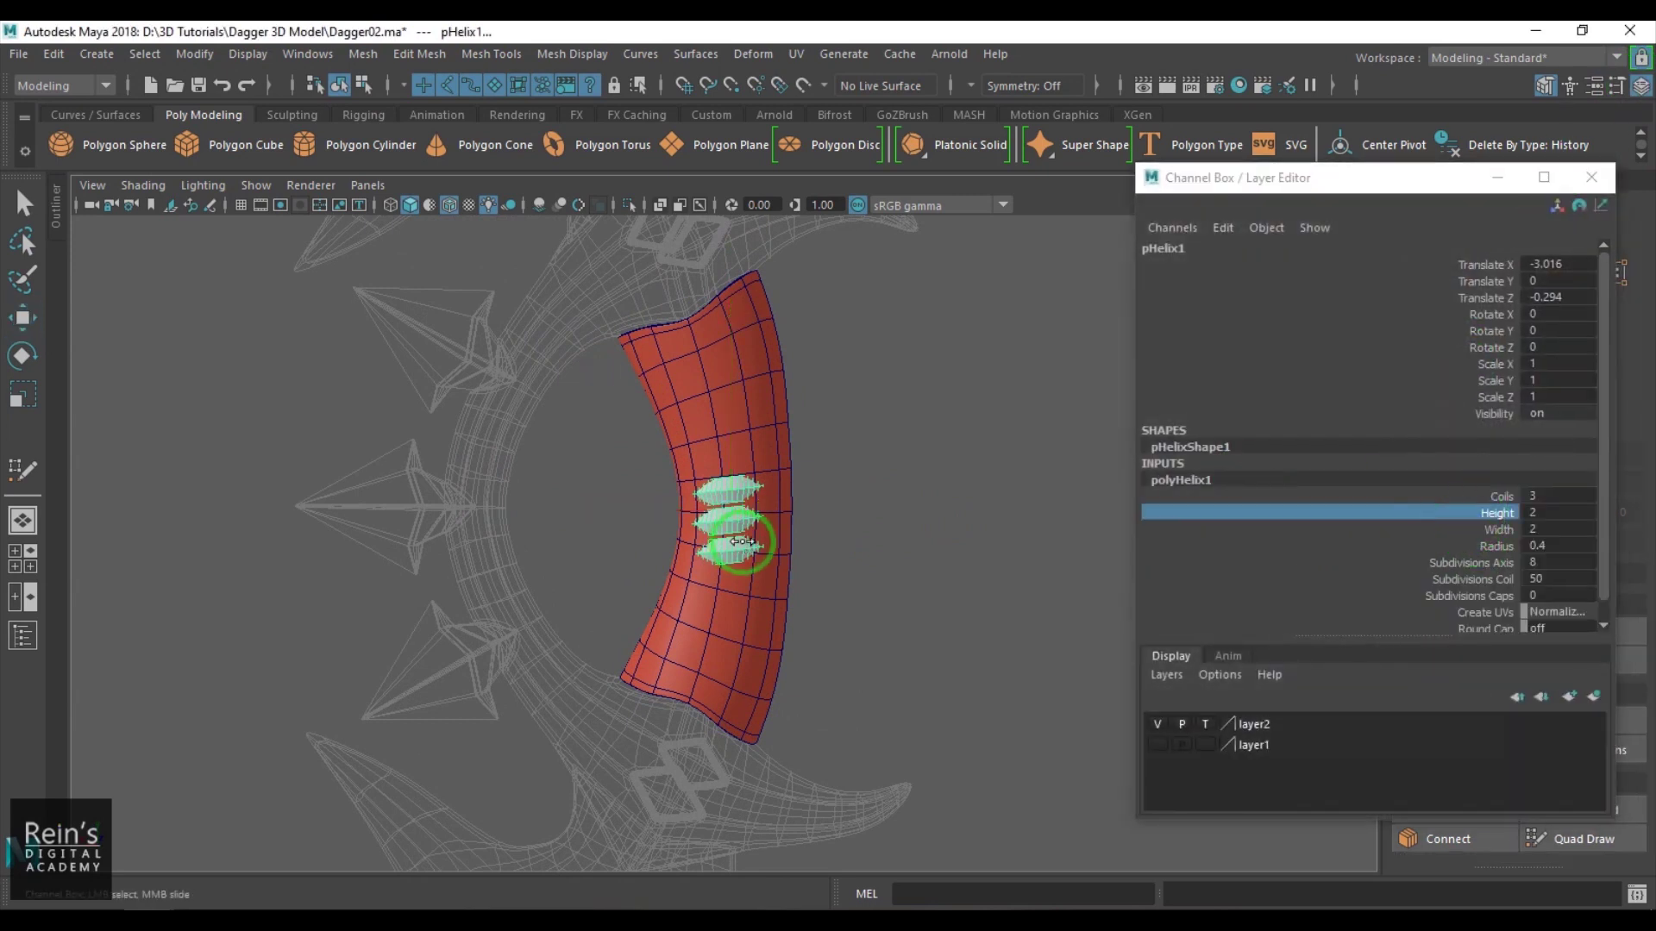
pyautogui.moveTo(776, 545); pyautogui.dragTo(820, 546, button='middle')
# Move the helix along X to about -7.035, clear of the grip's outer side.
pyautogui.scroll(-3, 802, 536)
pyautogui.press('w')
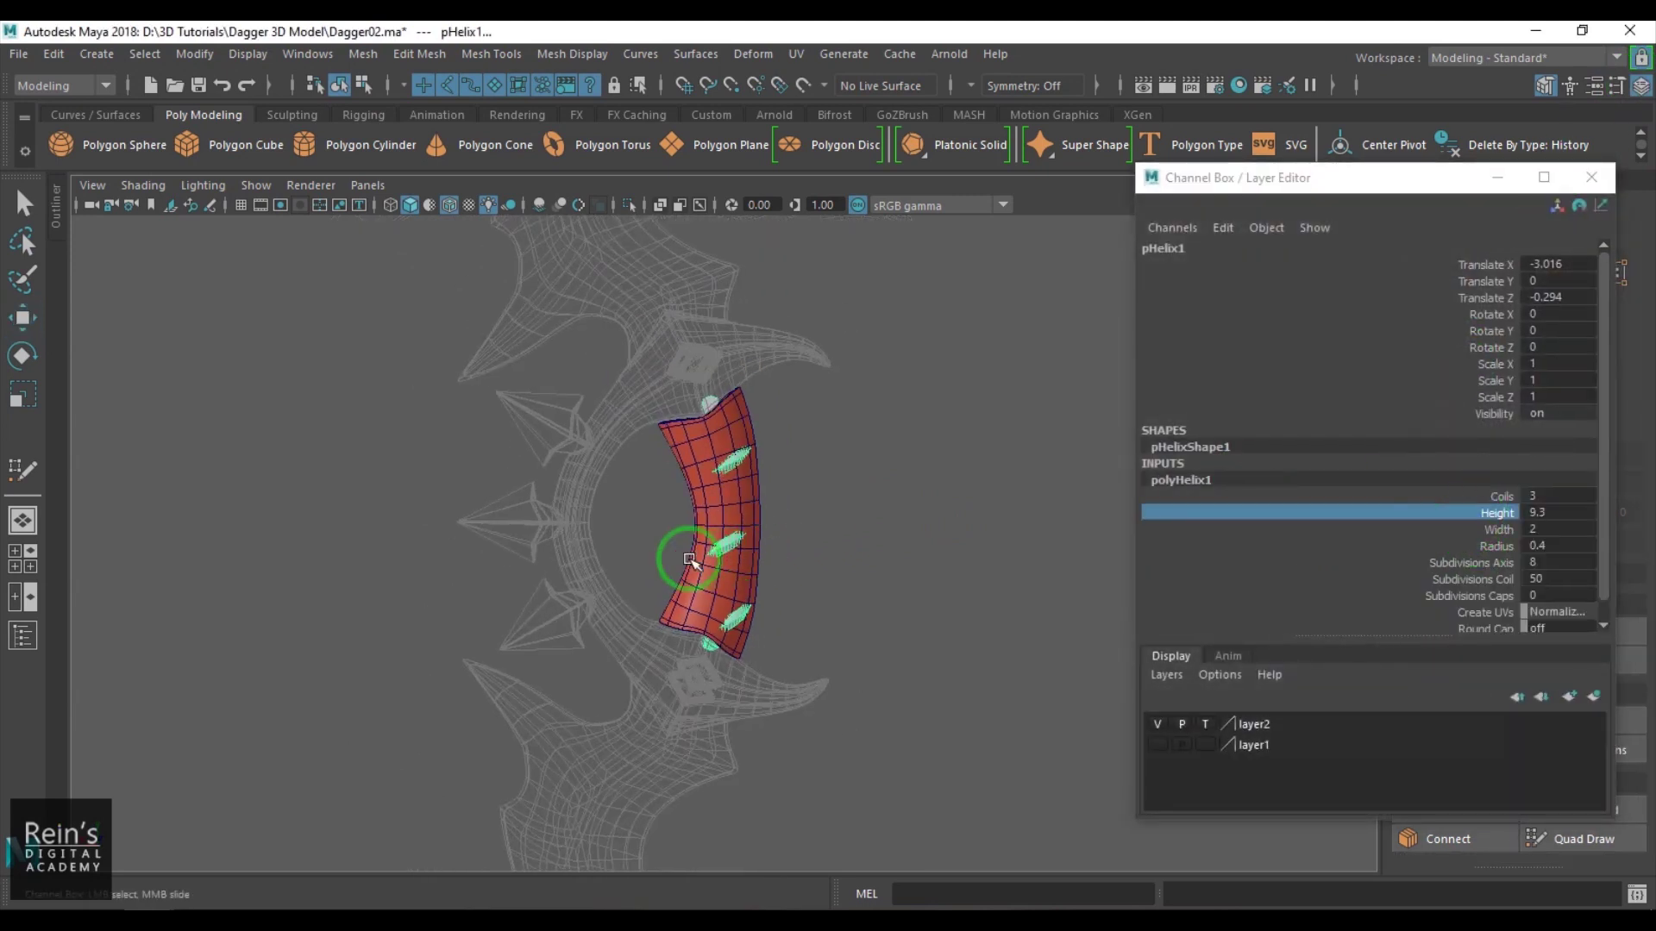
pyautogui.moveTo(602, 525); pyautogui.dragTo(704, 522)
pyautogui.scroll(4, 795, 566)
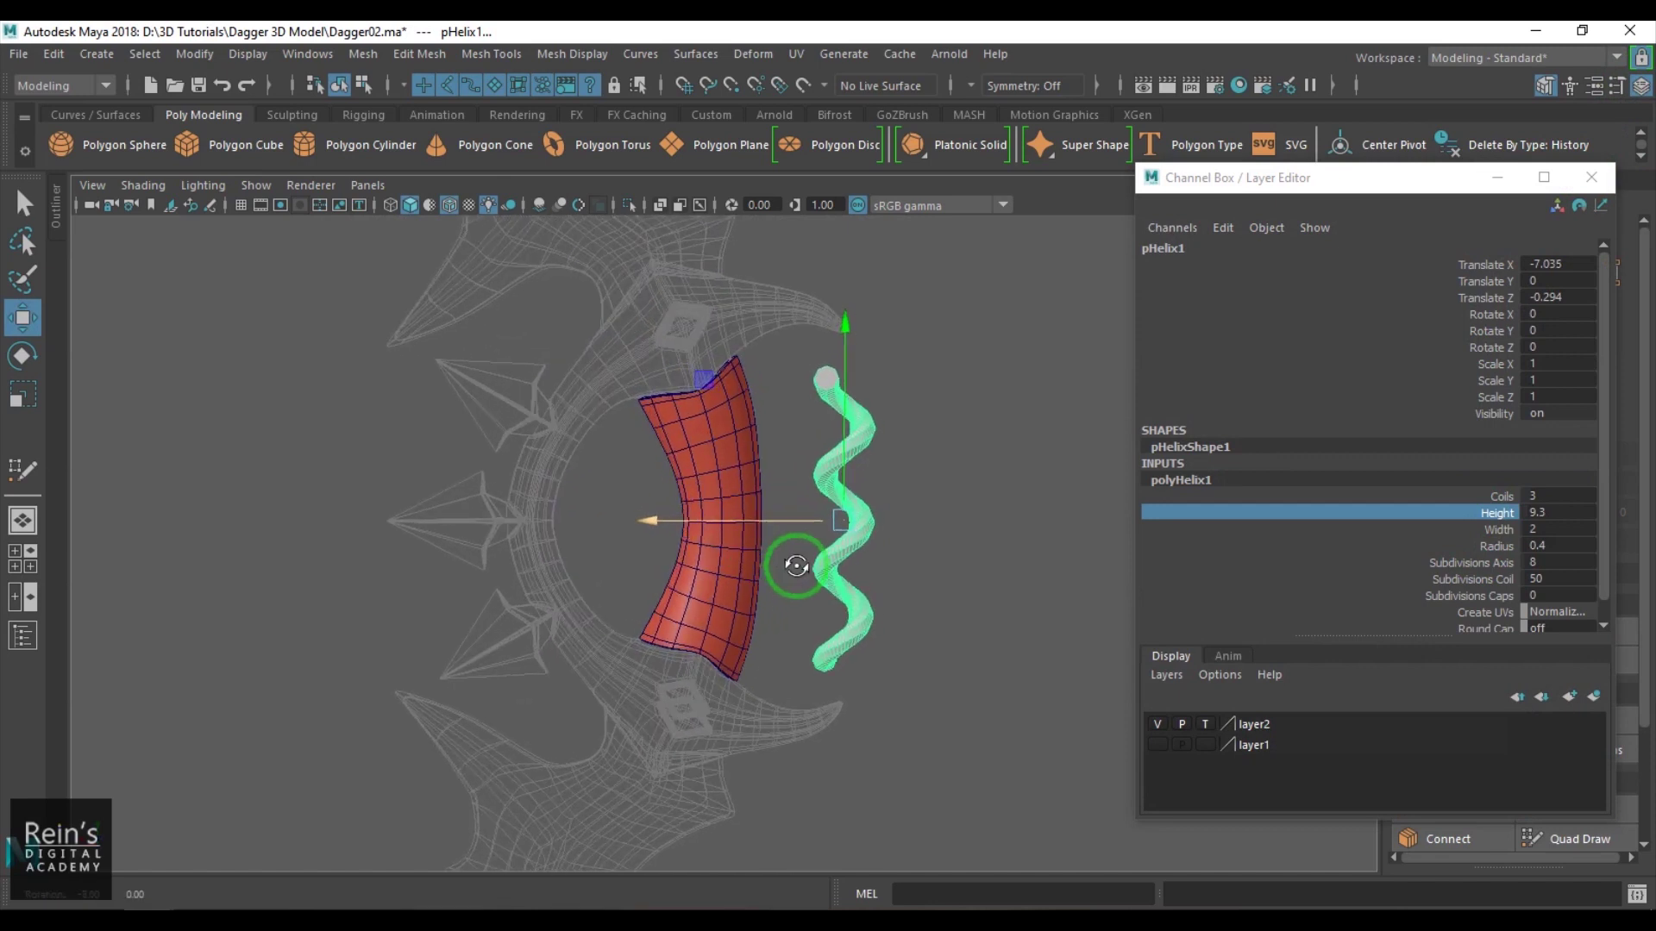
pyautogui.scroll(1, 865, 566)
pyautogui.keyDown('alt'); pyautogui.moveTo(897, 577); pyautogui.dragTo(906, 516, button='middle'); pyautogui.keyUp('alt')
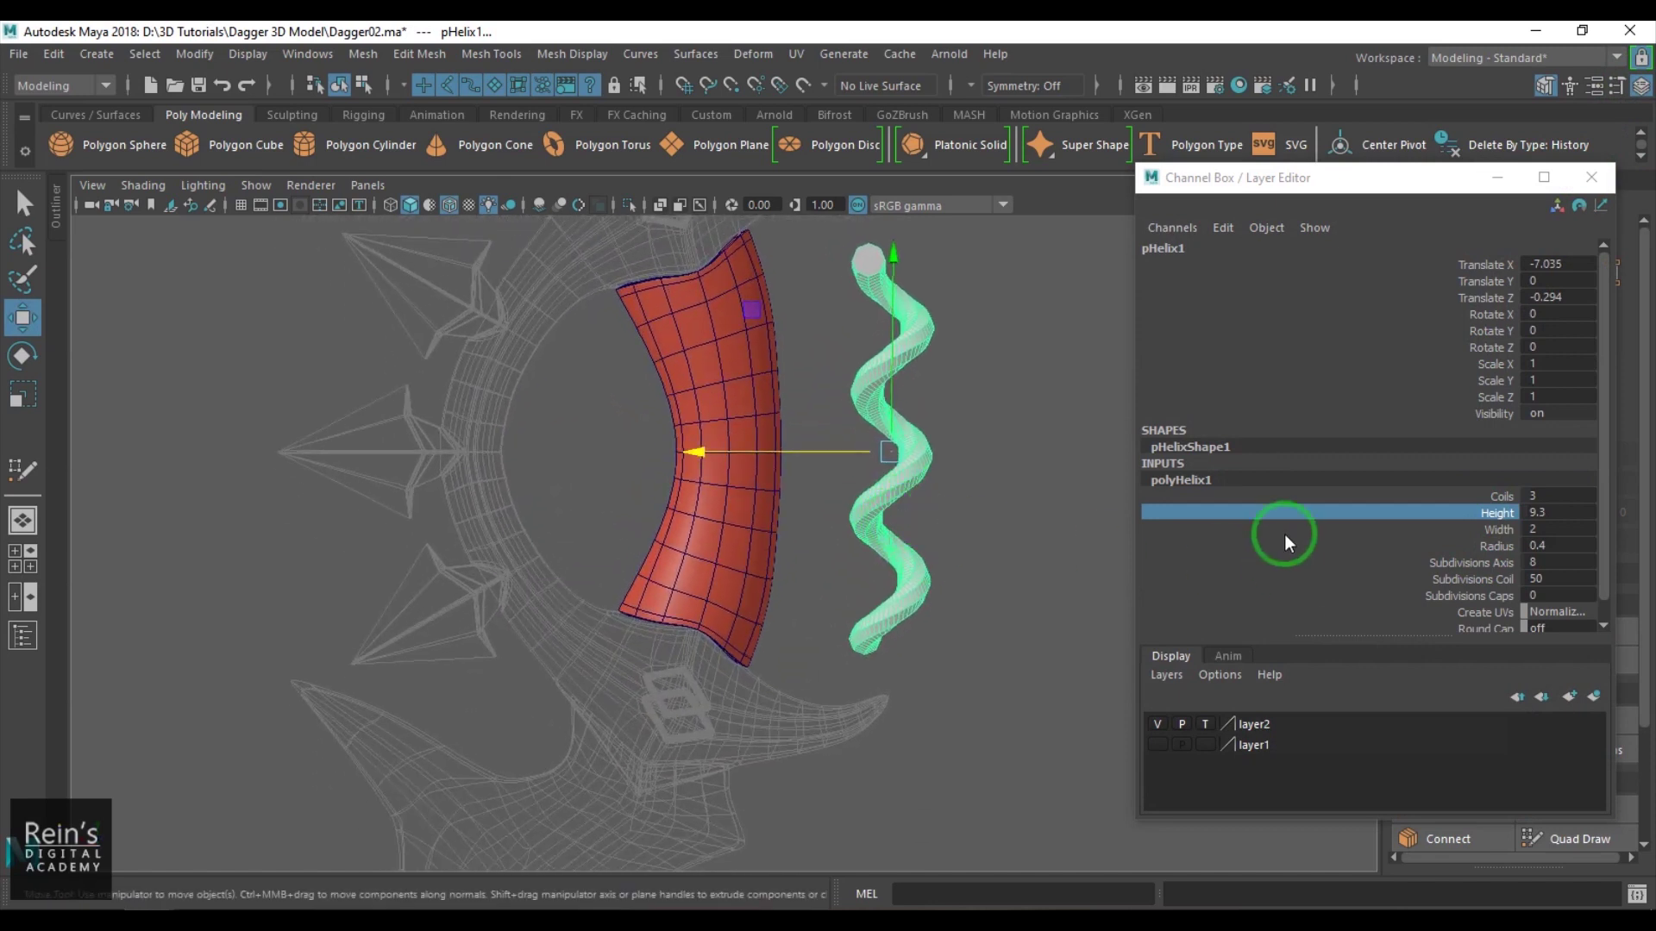
# Set the helix's width to 4.2 and its coil subdivisions to 13.
pyautogui.click(1496, 529)
pyautogui.moveTo(901, 517); pyautogui.dragTo(936, 544, button='middle')
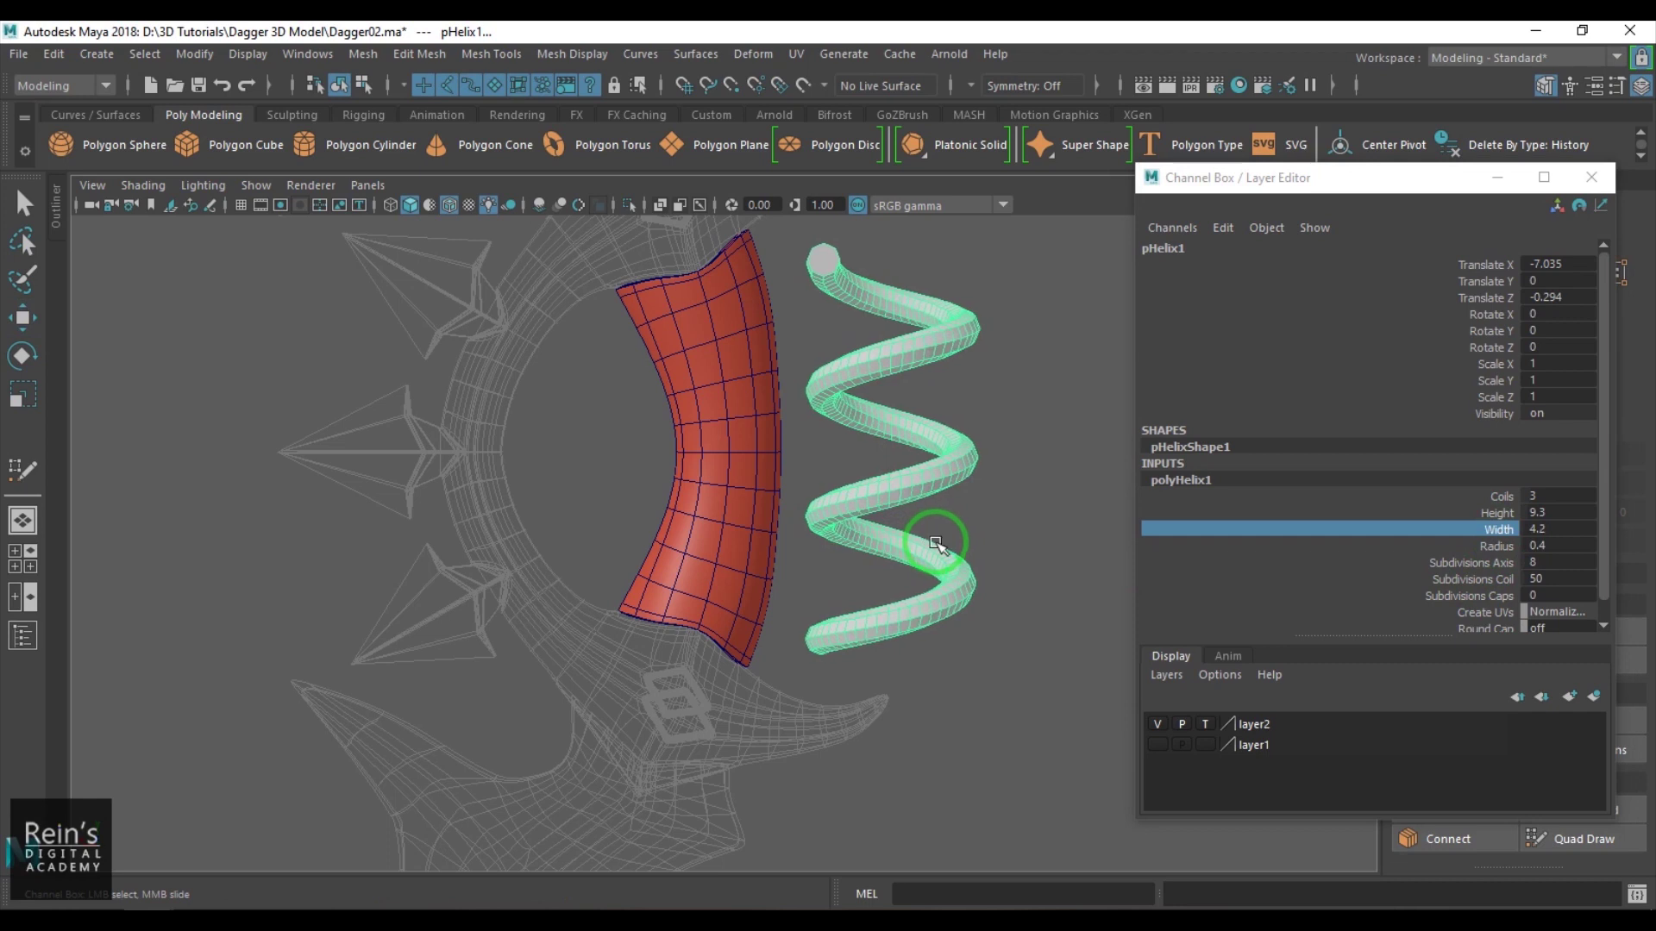
pyautogui.click(1496, 579)
pyautogui.moveTo(789, 508)
pyautogui.mouseDown(button='middle')
pyautogui.moveTo(562, 521)
pyautogui.moveTo(815, 521)
pyautogui.moveTo(784, 518)
pyautogui.mouseUp(button='middle')
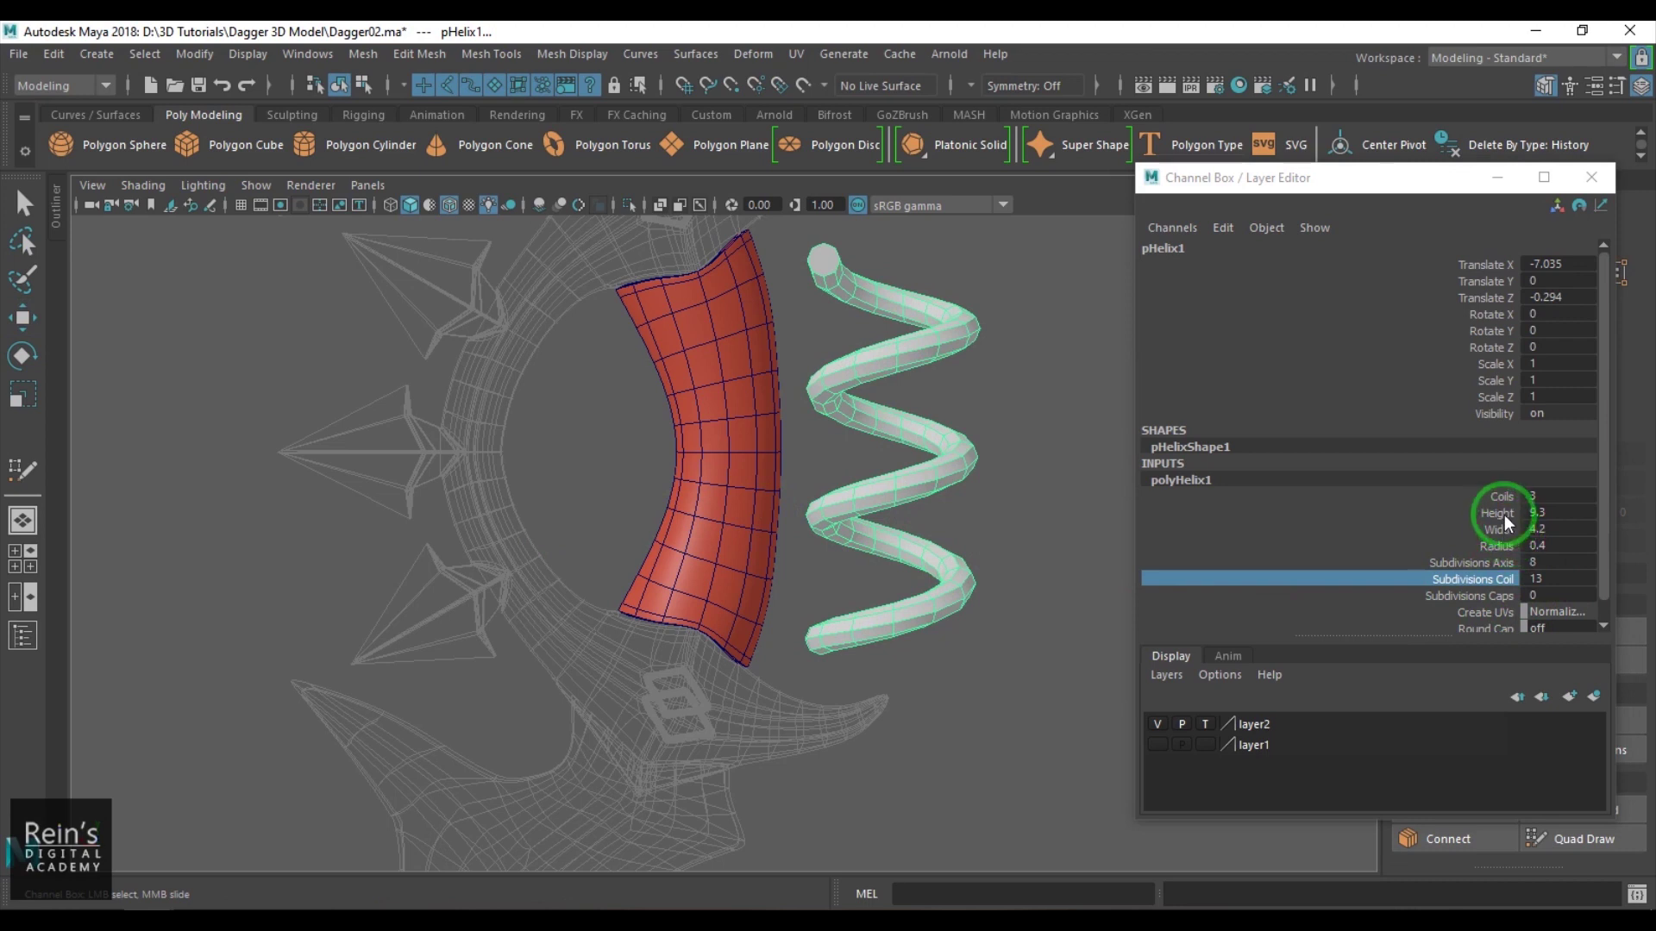
# Set the helix's radius to 0.5 and its number of coils to 9.1.
pyautogui.click(1499, 546)
pyautogui.moveTo(914, 496); pyautogui.dragTo(959, 497, button='middle')
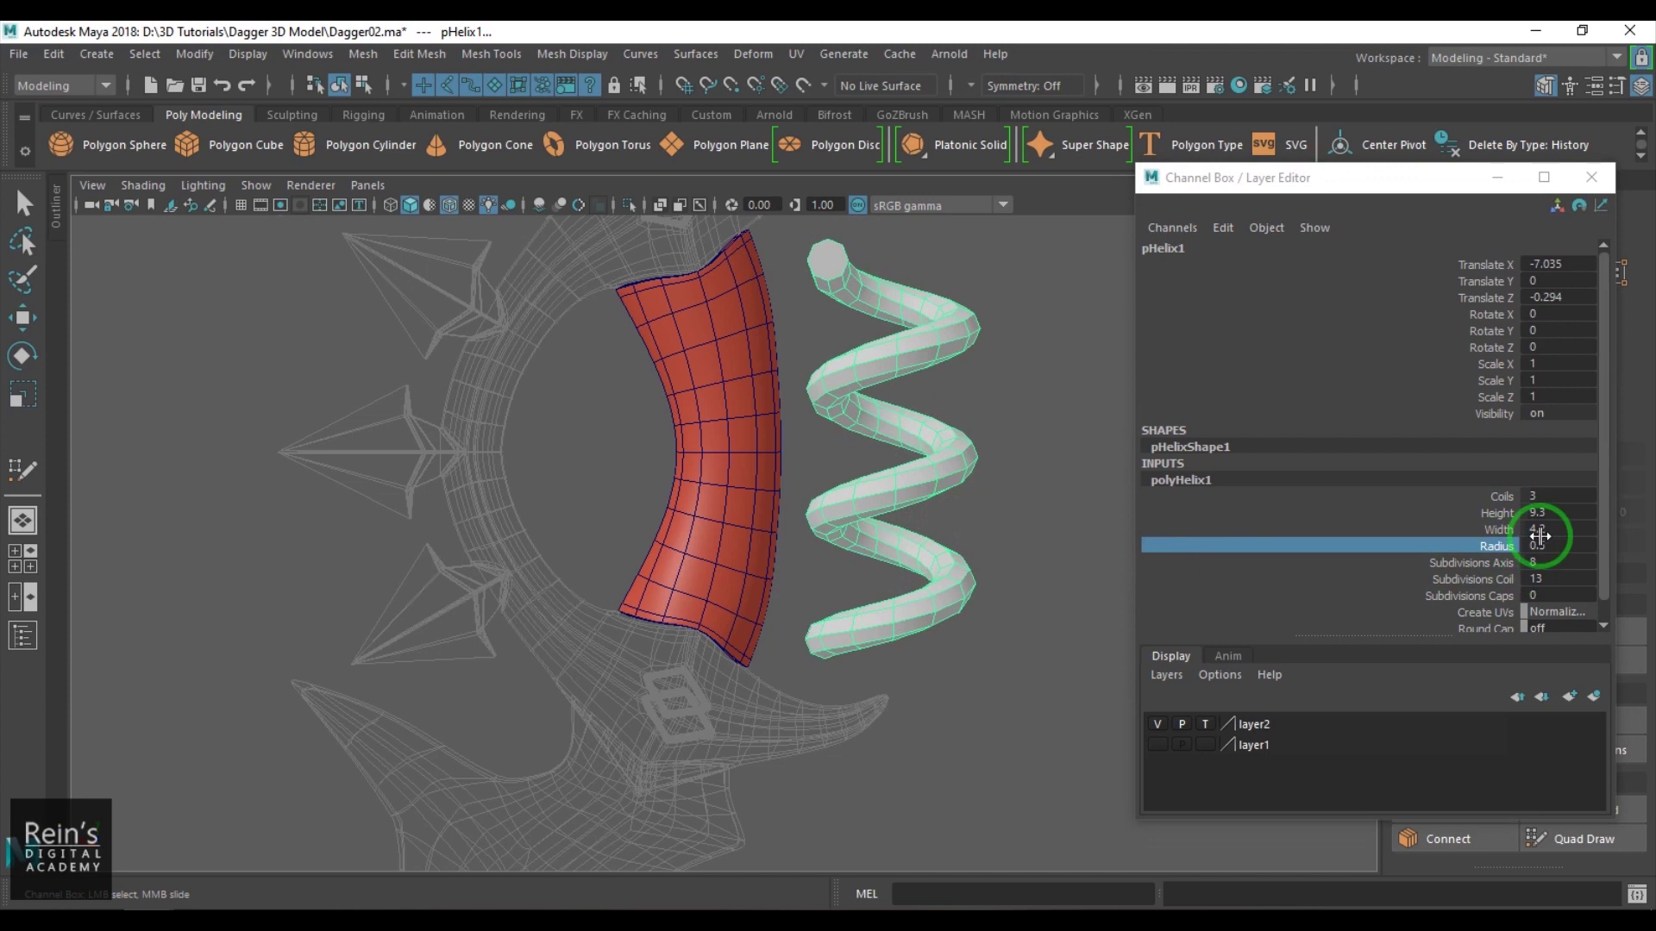
pyautogui.click(1502, 496)
pyautogui.moveTo(604, 452); pyautogui.dragTo(667, 467, button='middle')
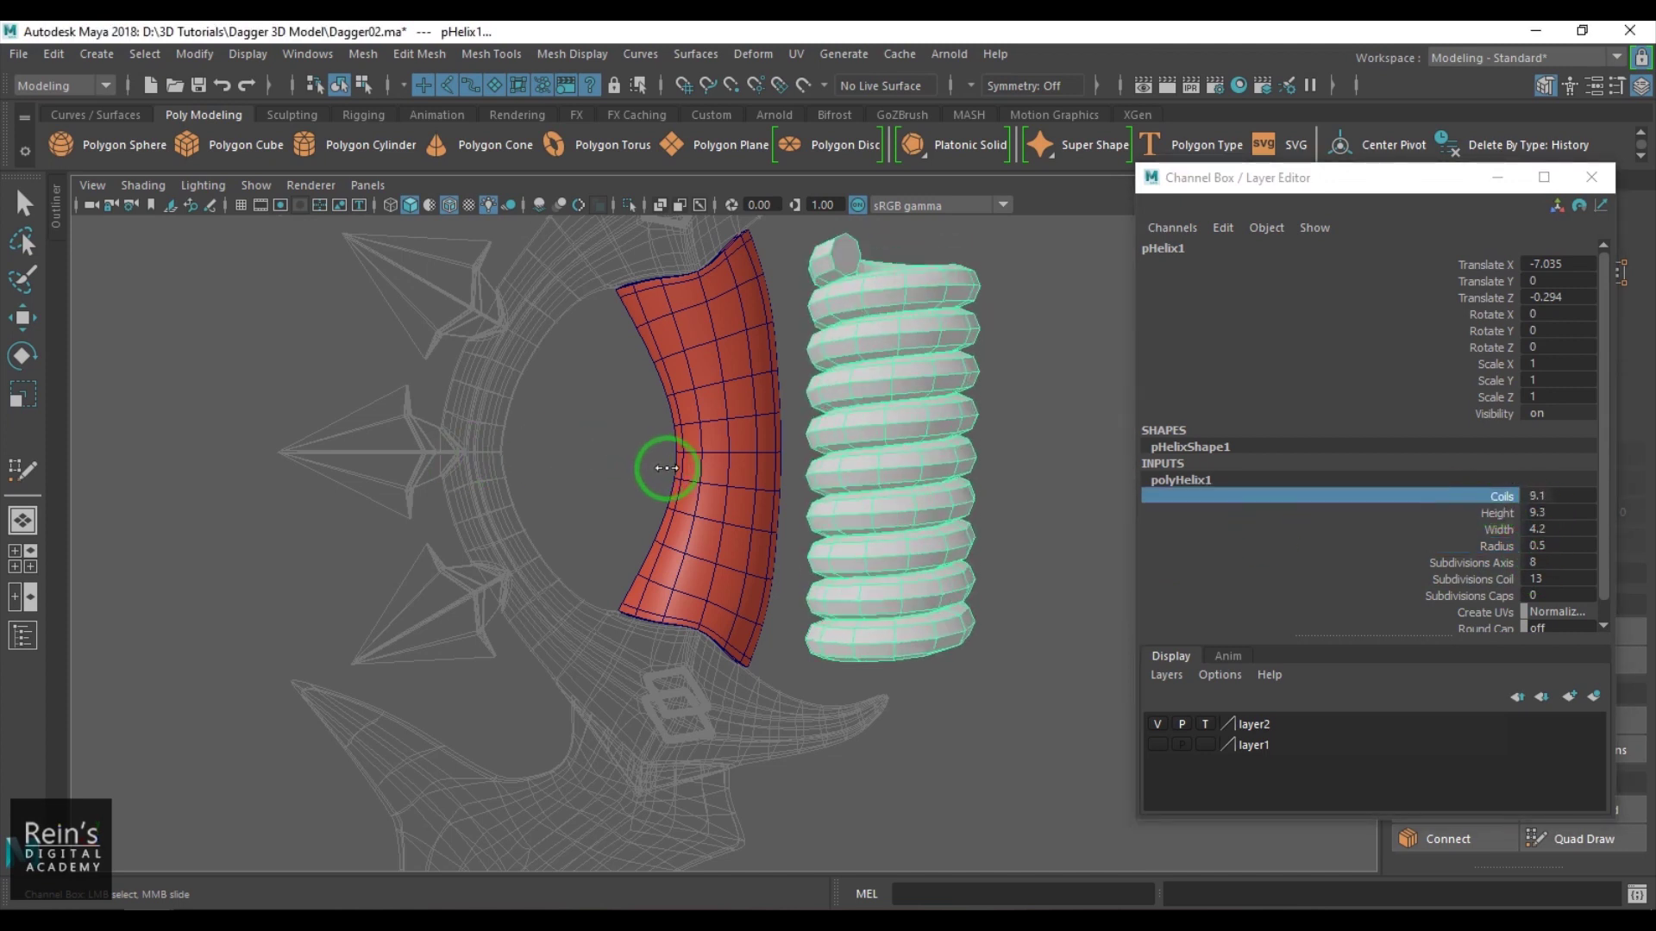
# Delete the cap face closing the upper end of the helix.
pyautogui.scroll(-3, 876, 467)
pyautogui.keyDown('alt'); pyautogui.moveTo(957, 506); pyautogui.dragTo(723, 560); pyautogui.keyUp('alt')
pyautogui.scroll(4, 871, 528)
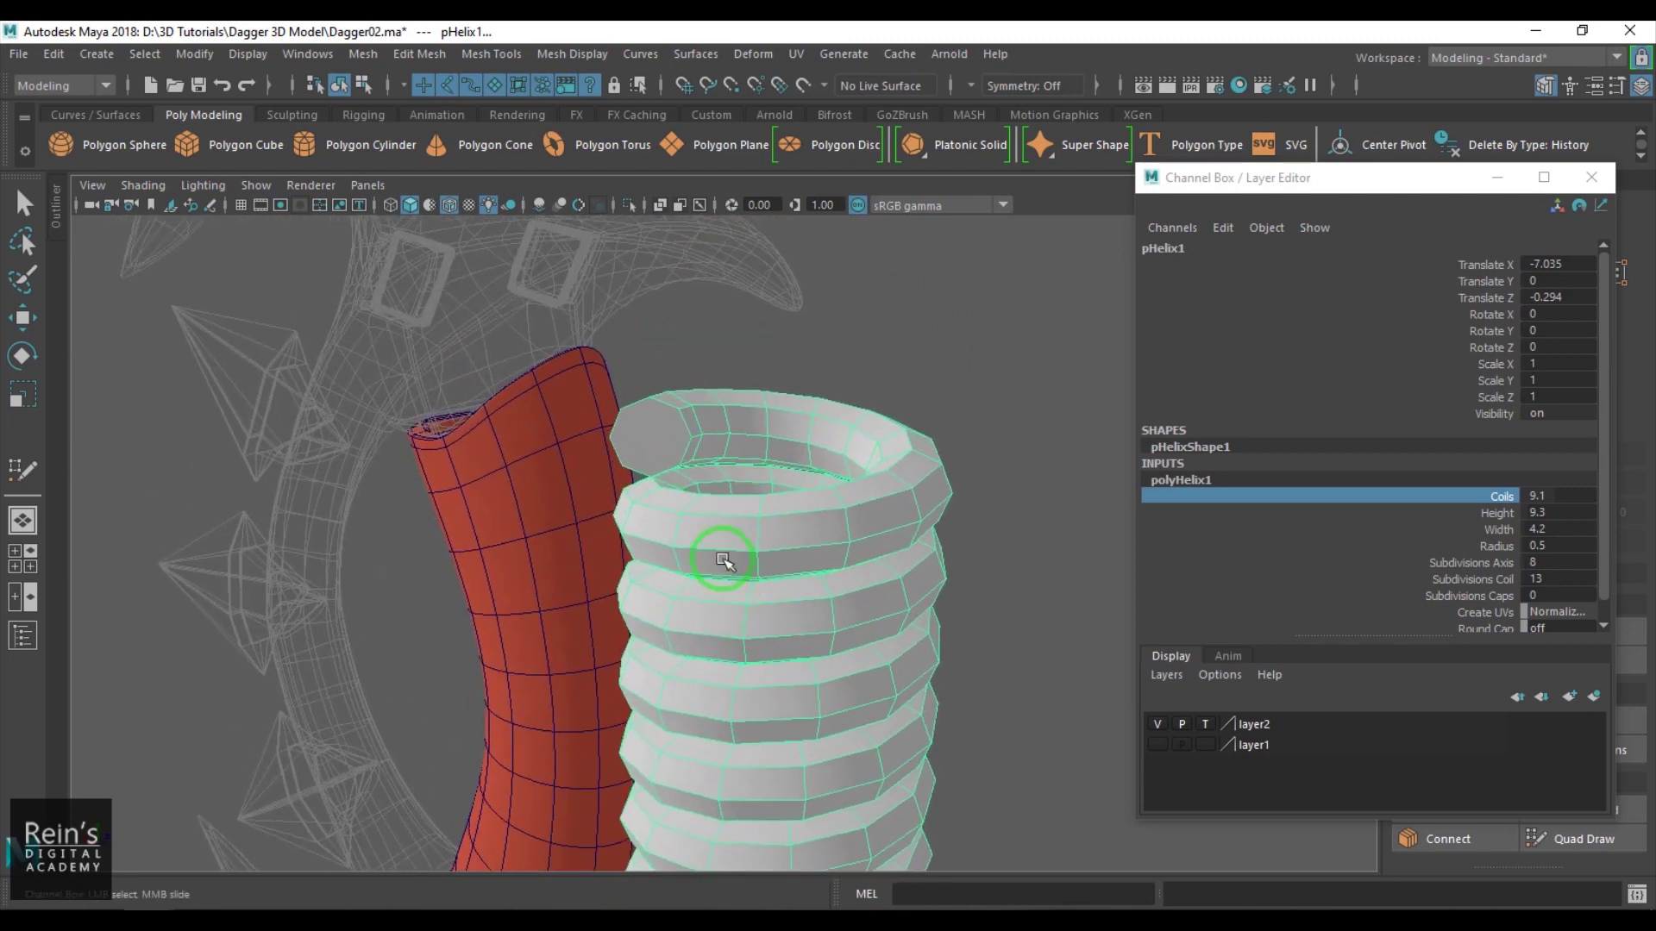
pyautogui.moveTo(662, 445)
pyautogui.mouseDown(button='right')
pyautogui.moveTo(643, 445)
pyautogui.moveTo(653, 489)
pyautogui.mouseUp(button='right')
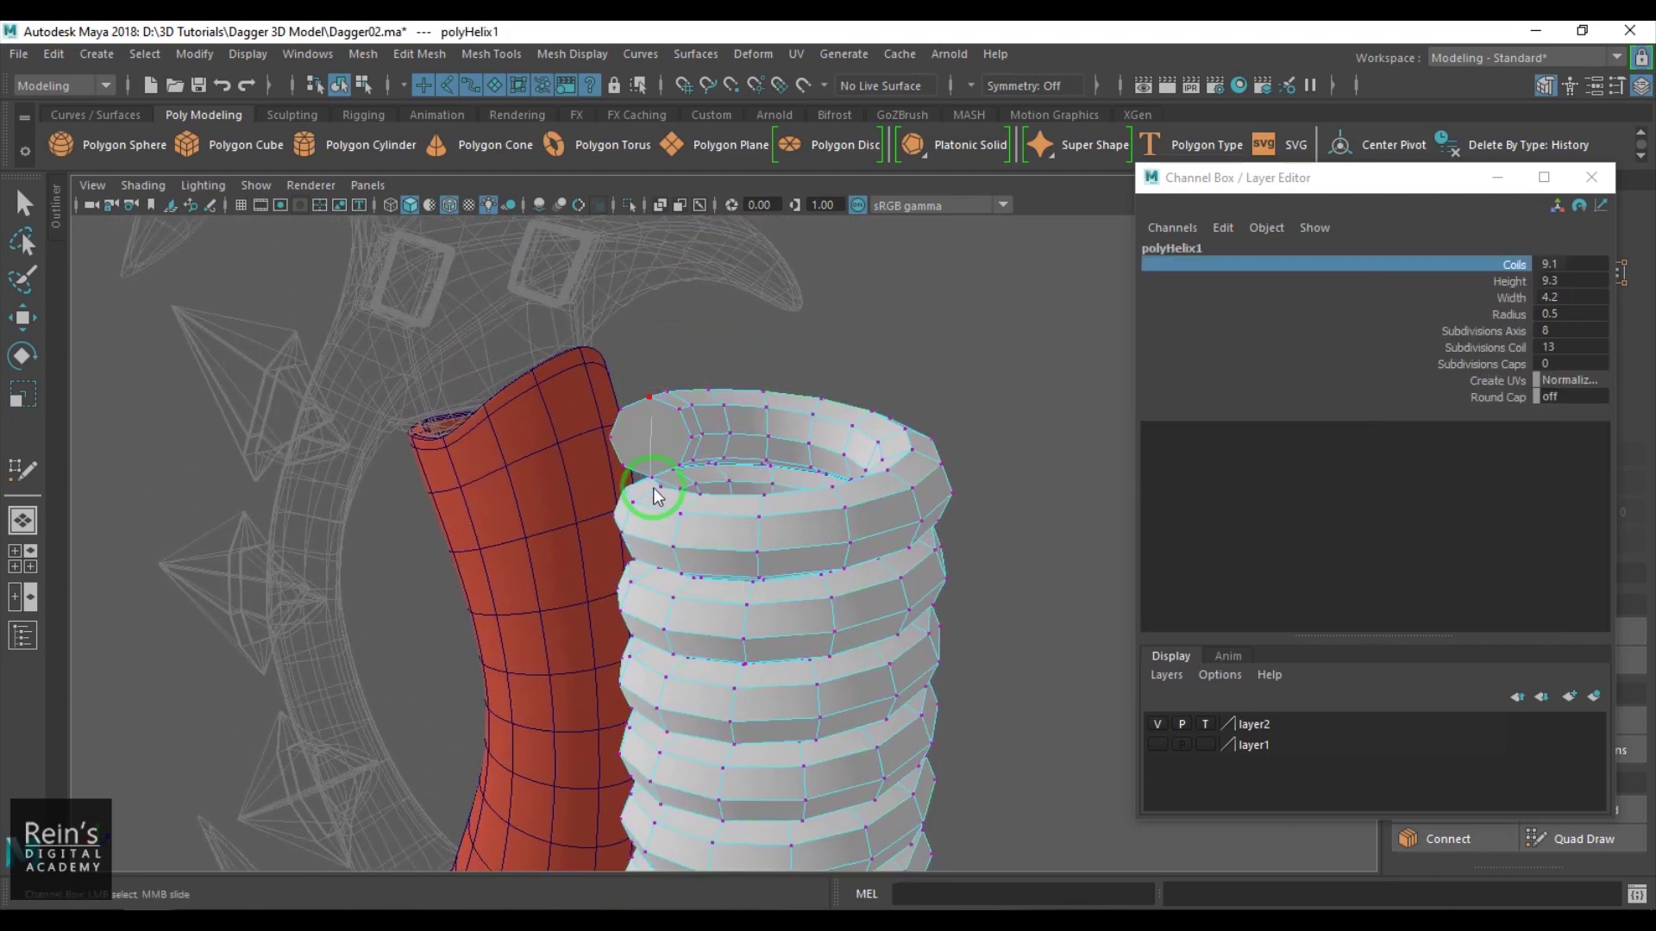
pyautogui.click(652, 433)
pyautogui.press('Delete')
# Delete the cap face closing the lower end of the helix.
pyautogui.scroll(-5, 802, 517)
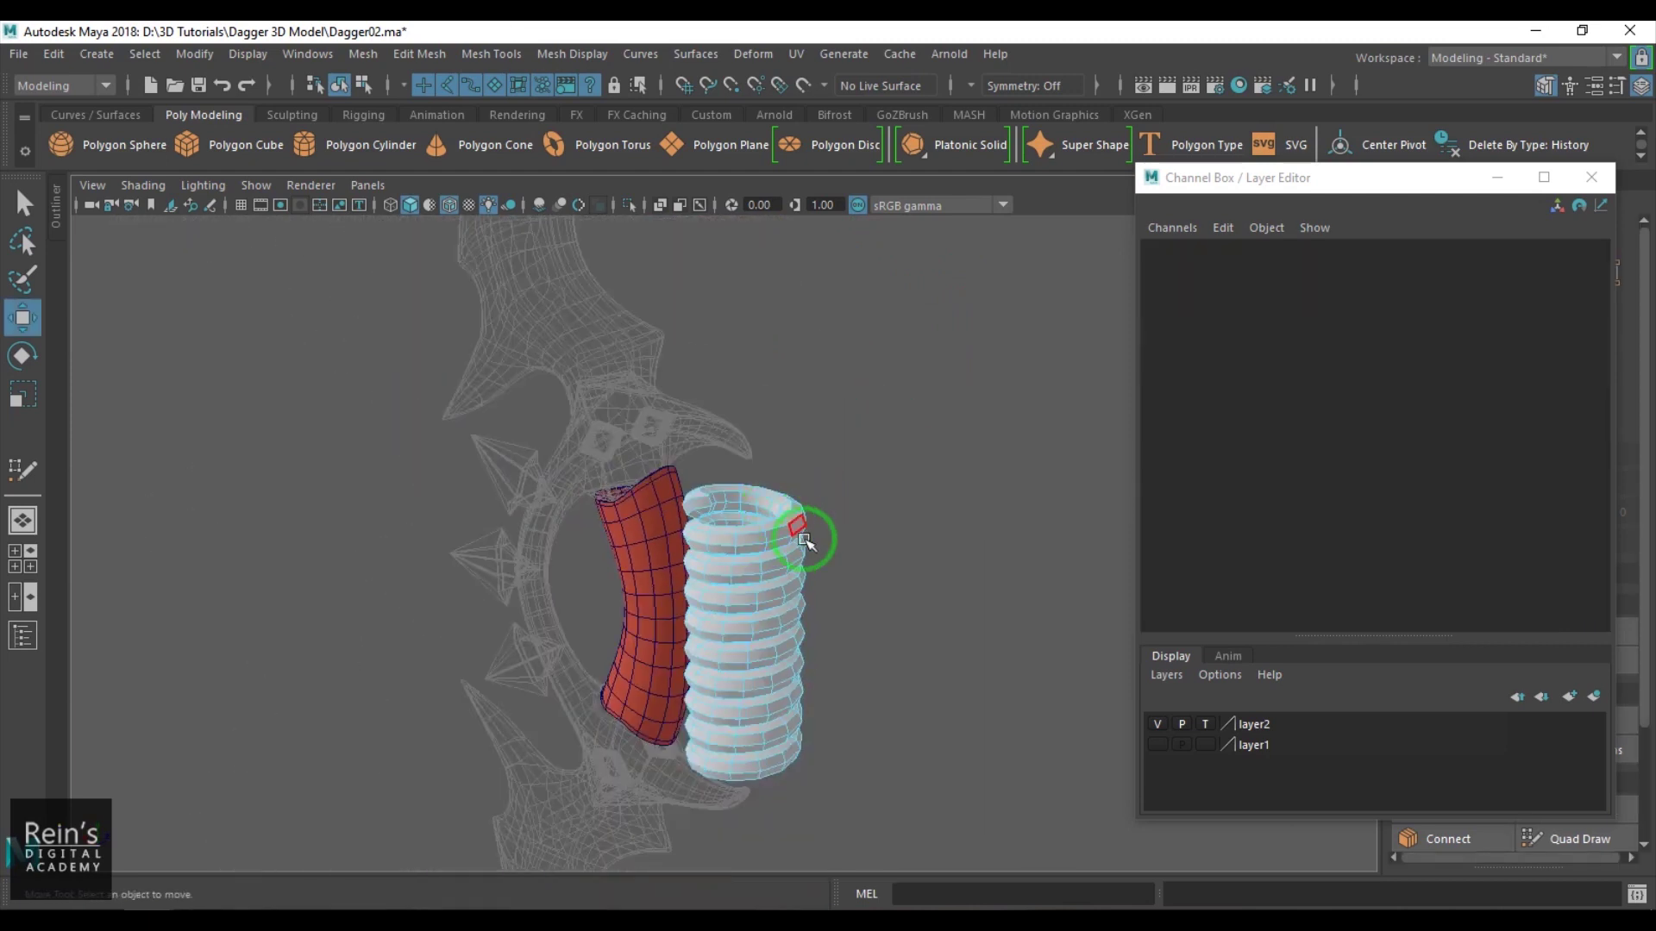
pyautogui.keyDown('alt'); pyautogui.moveTo(823, 643); pyautogui.dragTo(810, 475, button='middle'); pyautogui.keyUp('alt')
pyautogui.keyDown('alt'); pyautogui.moveTo(811, 477); pyautogui.dragTo(732, 528); pyautogui.keyUp('alt')
pyautogui.scroll(5, 758, 621)
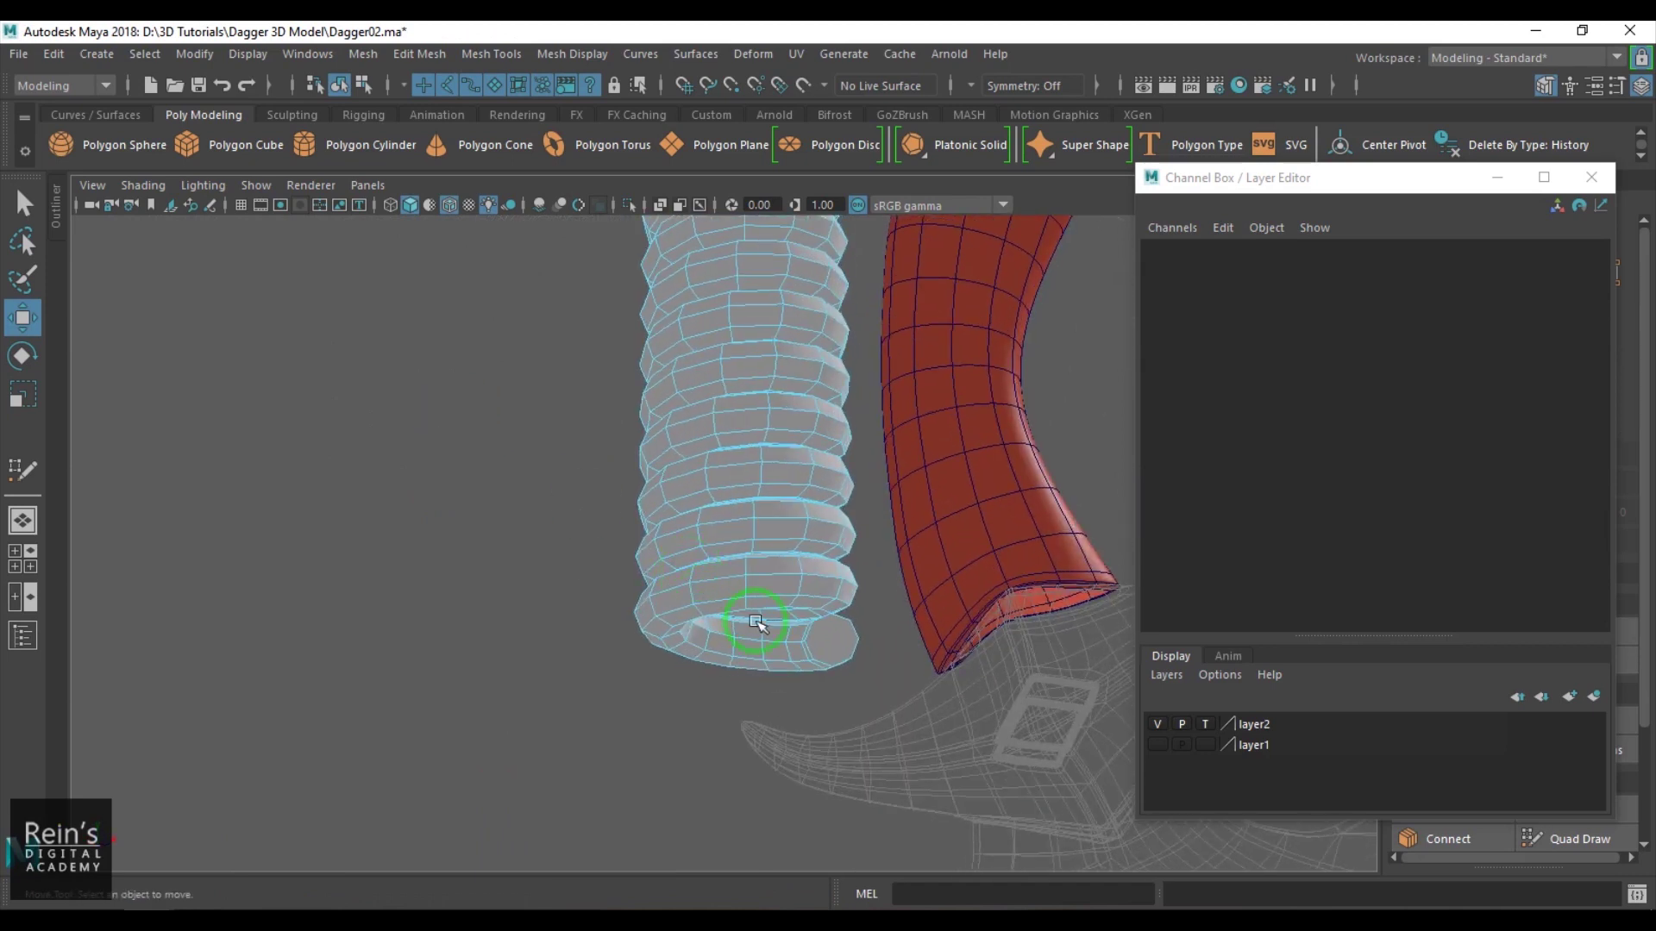
pyautogui.click(844, 636)
pyautogui.press('Delete')
# Select the spiral edge loop on the inner side of the helix and turn off the sRGB gamma view transform.
pyautogui.scroll(-5, 828, 595)
pyautogui.keyDown('alt'); pyautogui.moveTo(702, 495); pyautogui.dragTo(1058, 555); pyautogui.keyUp('alt')
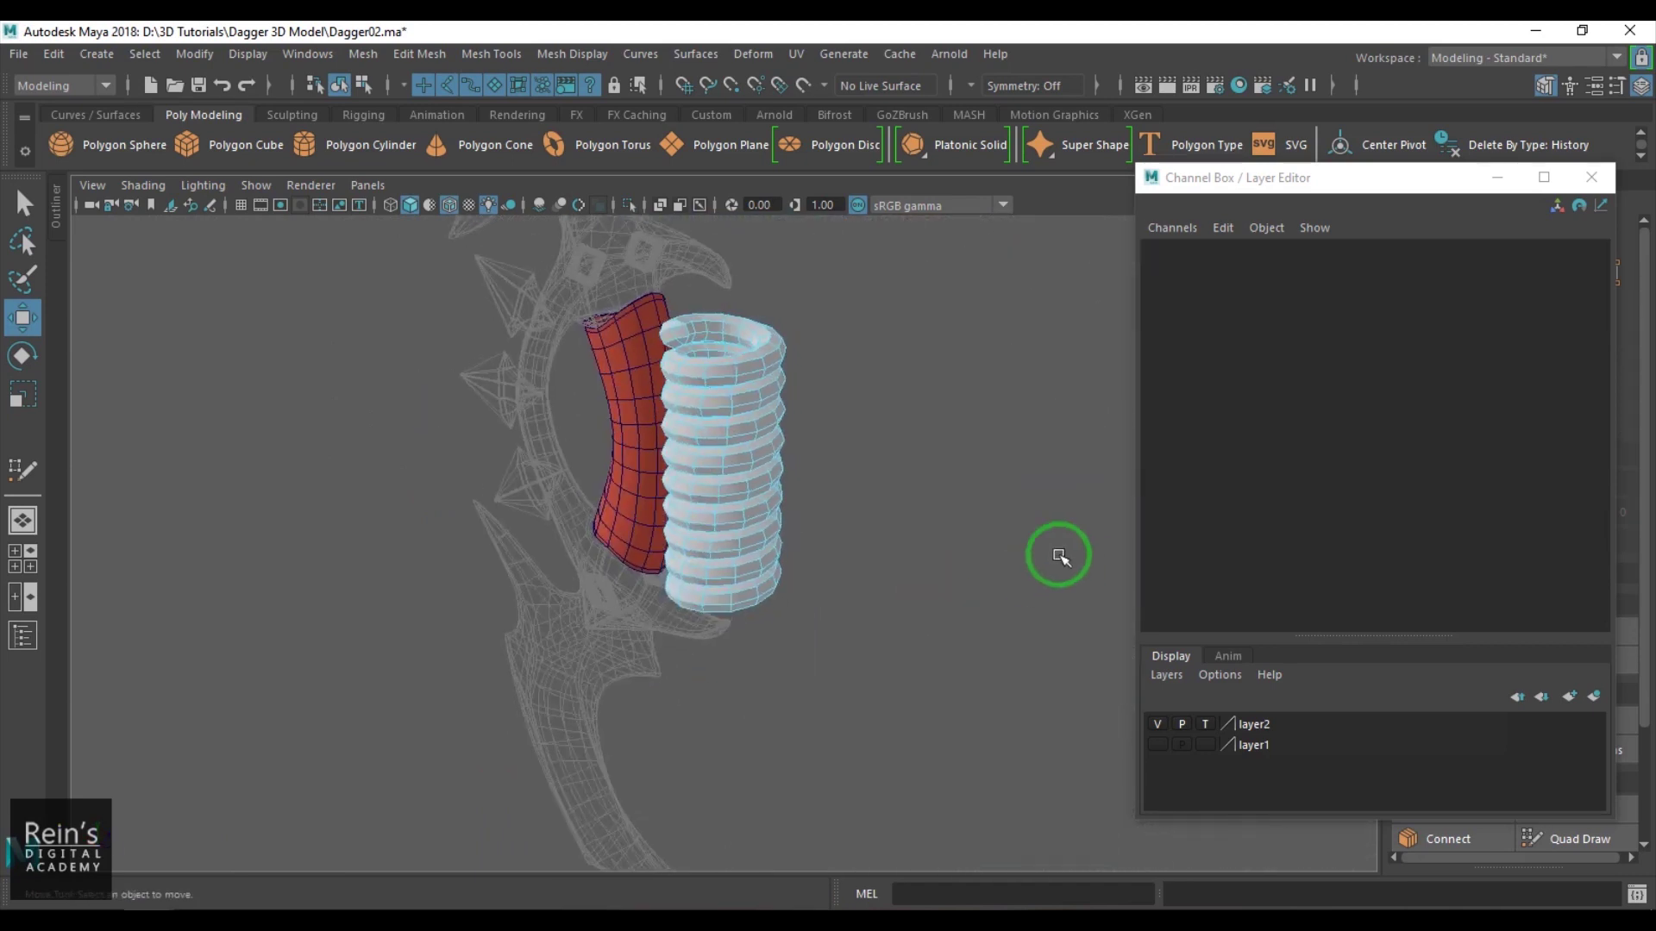
pyautogui.keyDown('alt'); pyautogui.moveTo(879, 440); pyautogui.dragTo(838, 569, button='middle'); pyautogui.keyUp('alt')
pyautogui.scroll(3, 766, 598)
pyautogui.scroll(5, 766, 601)
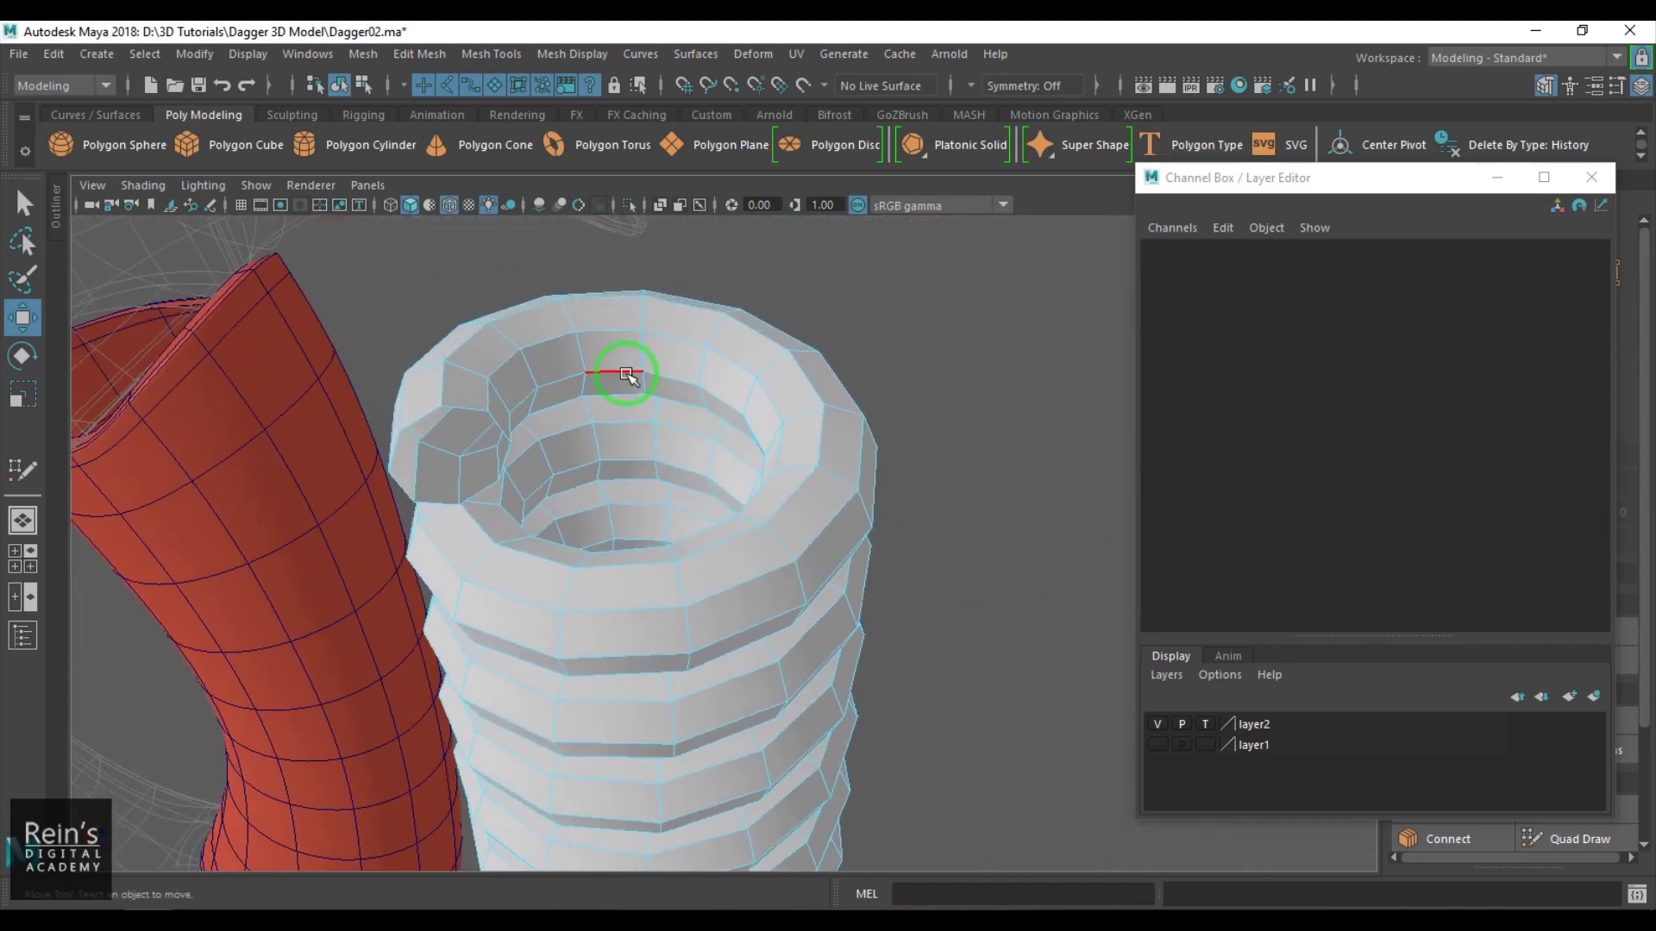
pyautogui.click(627, 375)
pyautogui.keyDown('alt'); pyautogui.moveTo(623, 371); pyautogui.dragTo(687, 388); pyautogui.keyUp('alt')
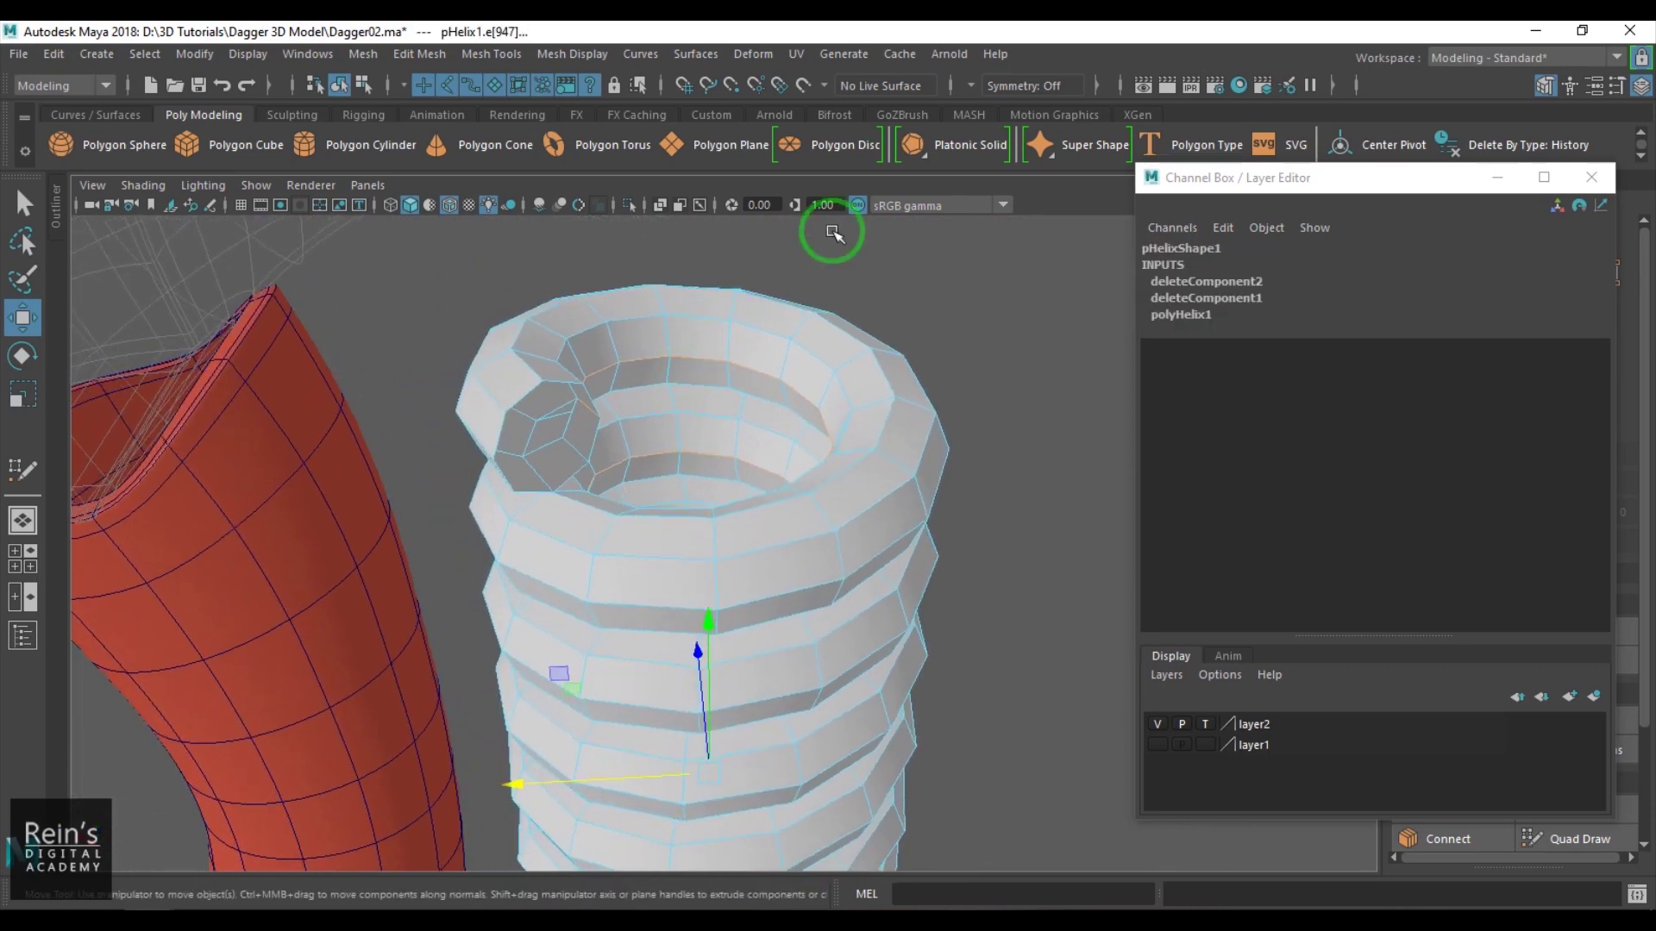
pyautogui.click(852, 205)
pyautogui.click(727, 369)
pyautogui.click(702, 362)
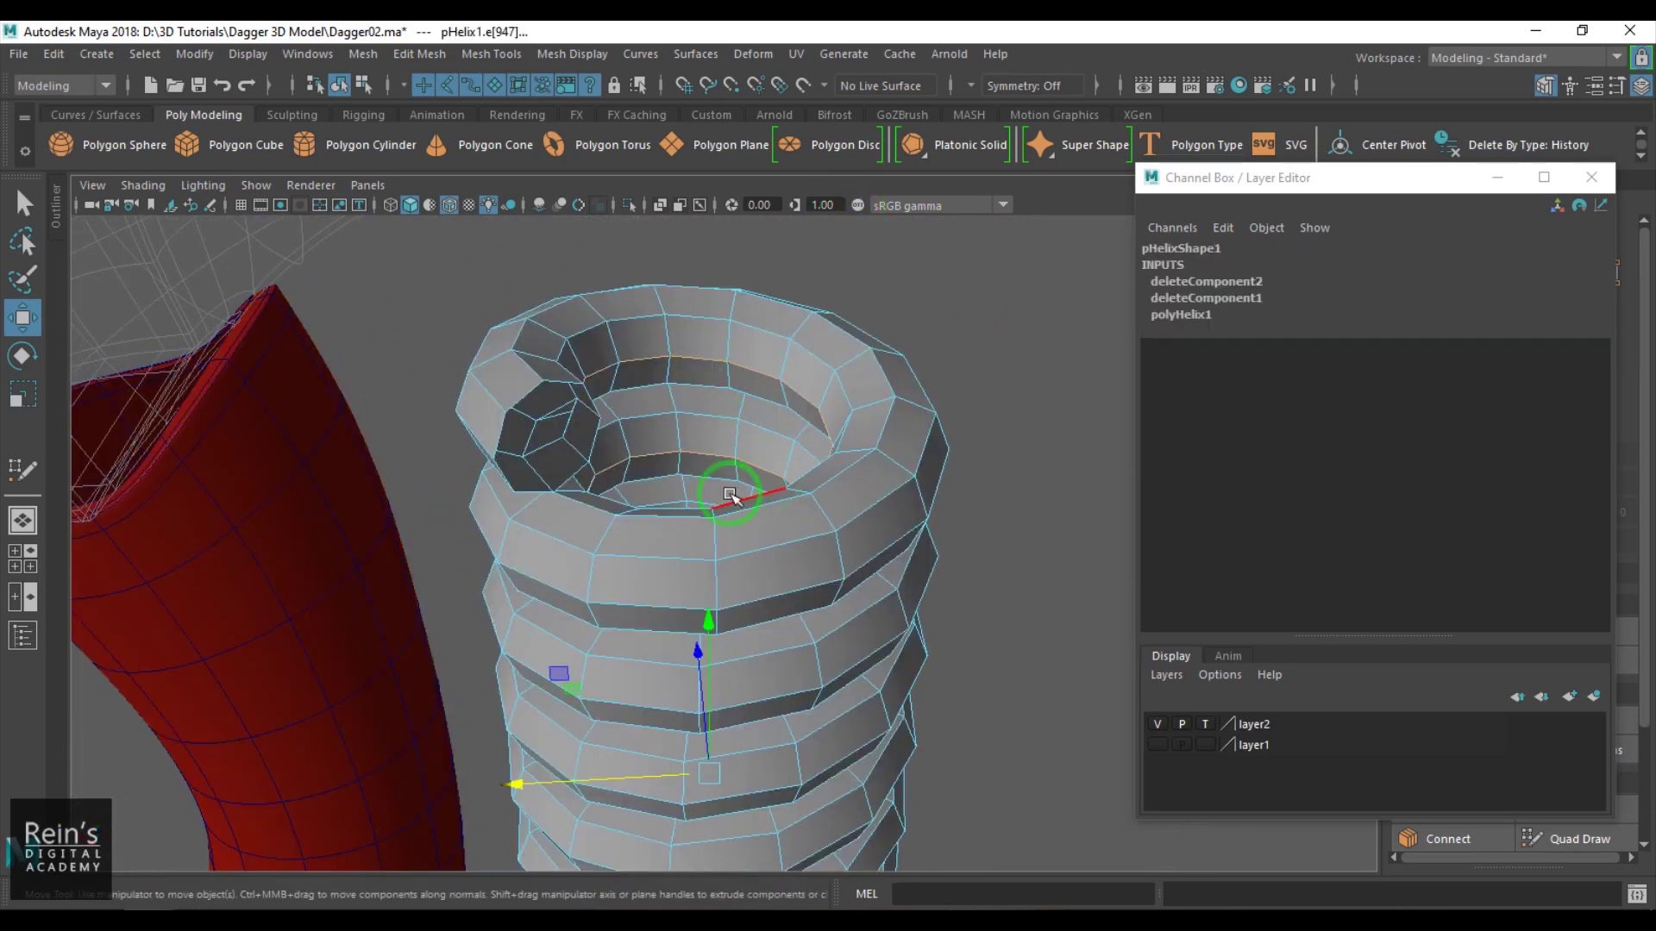
pyautogui.moveTo(728, 492)
pyautogui.keyDown('alt'); pyautogui.mouseDown()
pyautogui.moveTo(690, 485)
pyautogui.moveTo(772, 463)
pyautogui.mouseUp(); pyautogui.keyUp('alt')
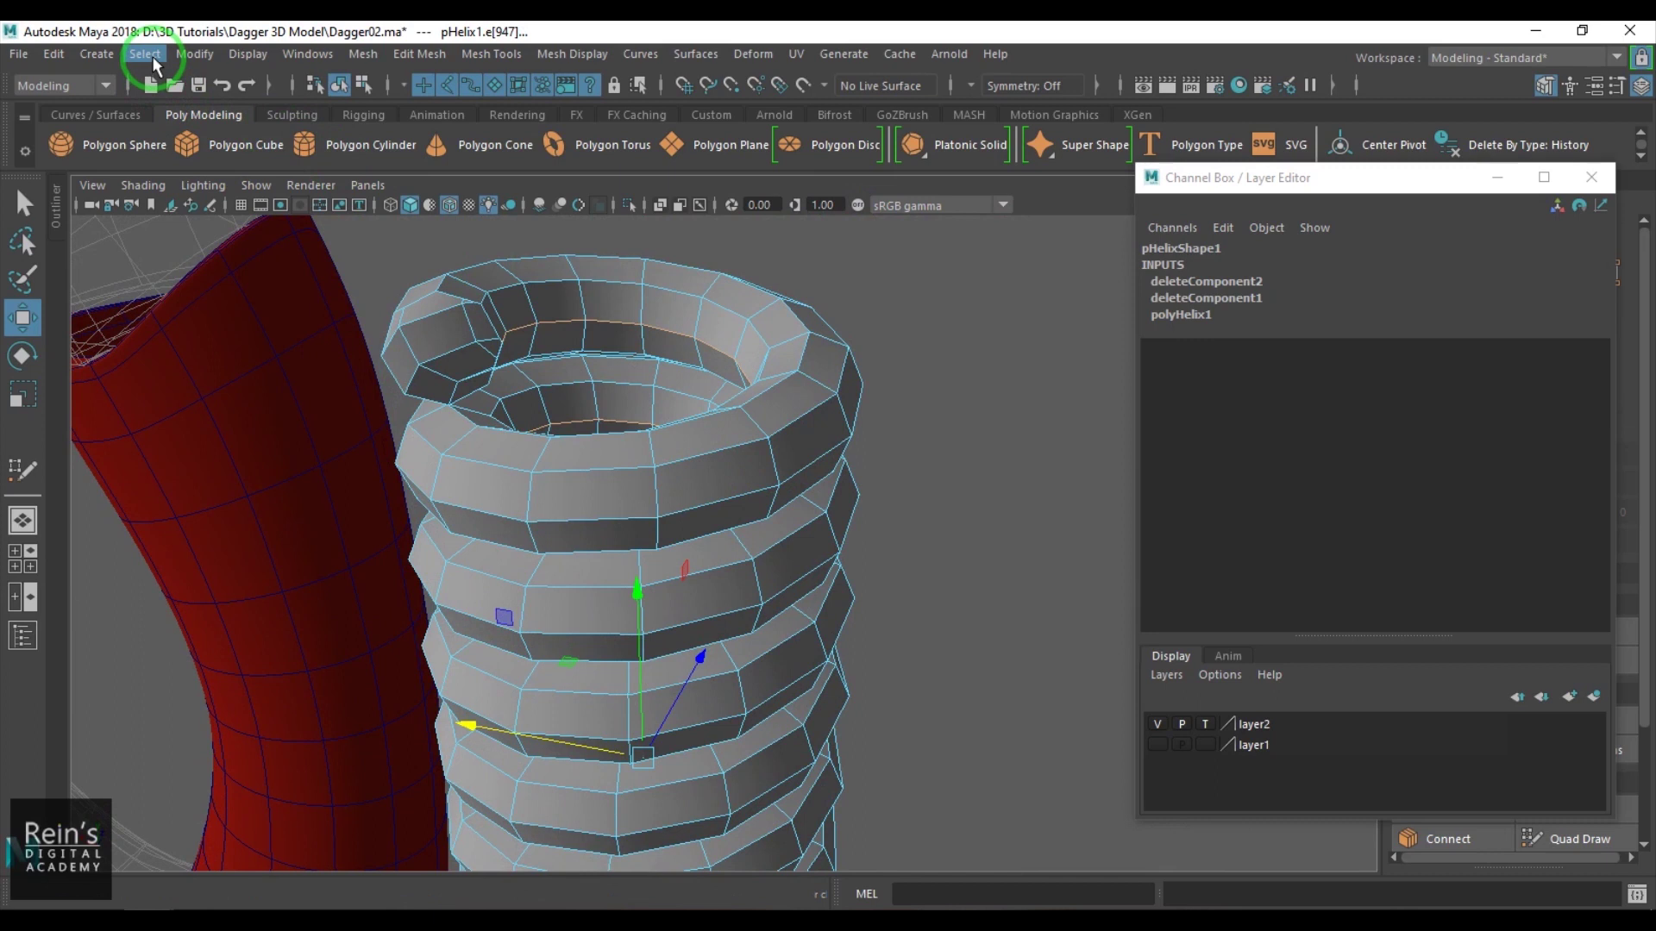
# Convert the selected inner edge loop of the helix to a face selection.
pyautogui.click(147, 55)
pyautogui.moveTo(291, 453)
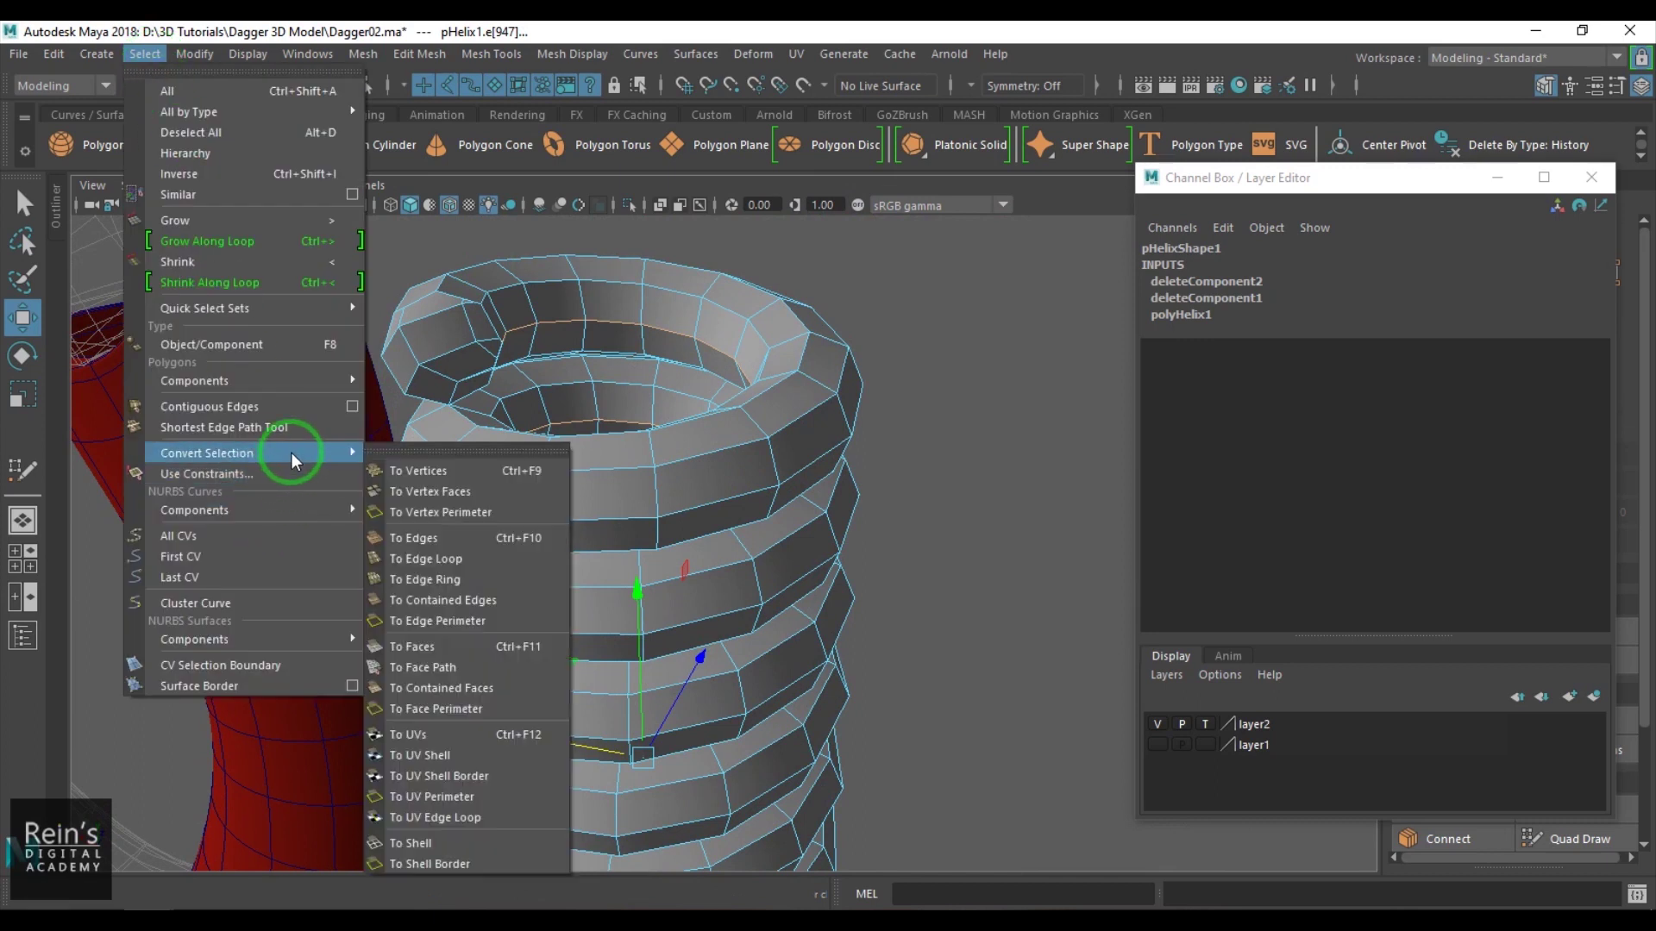
pyautogui.click(489, 652)
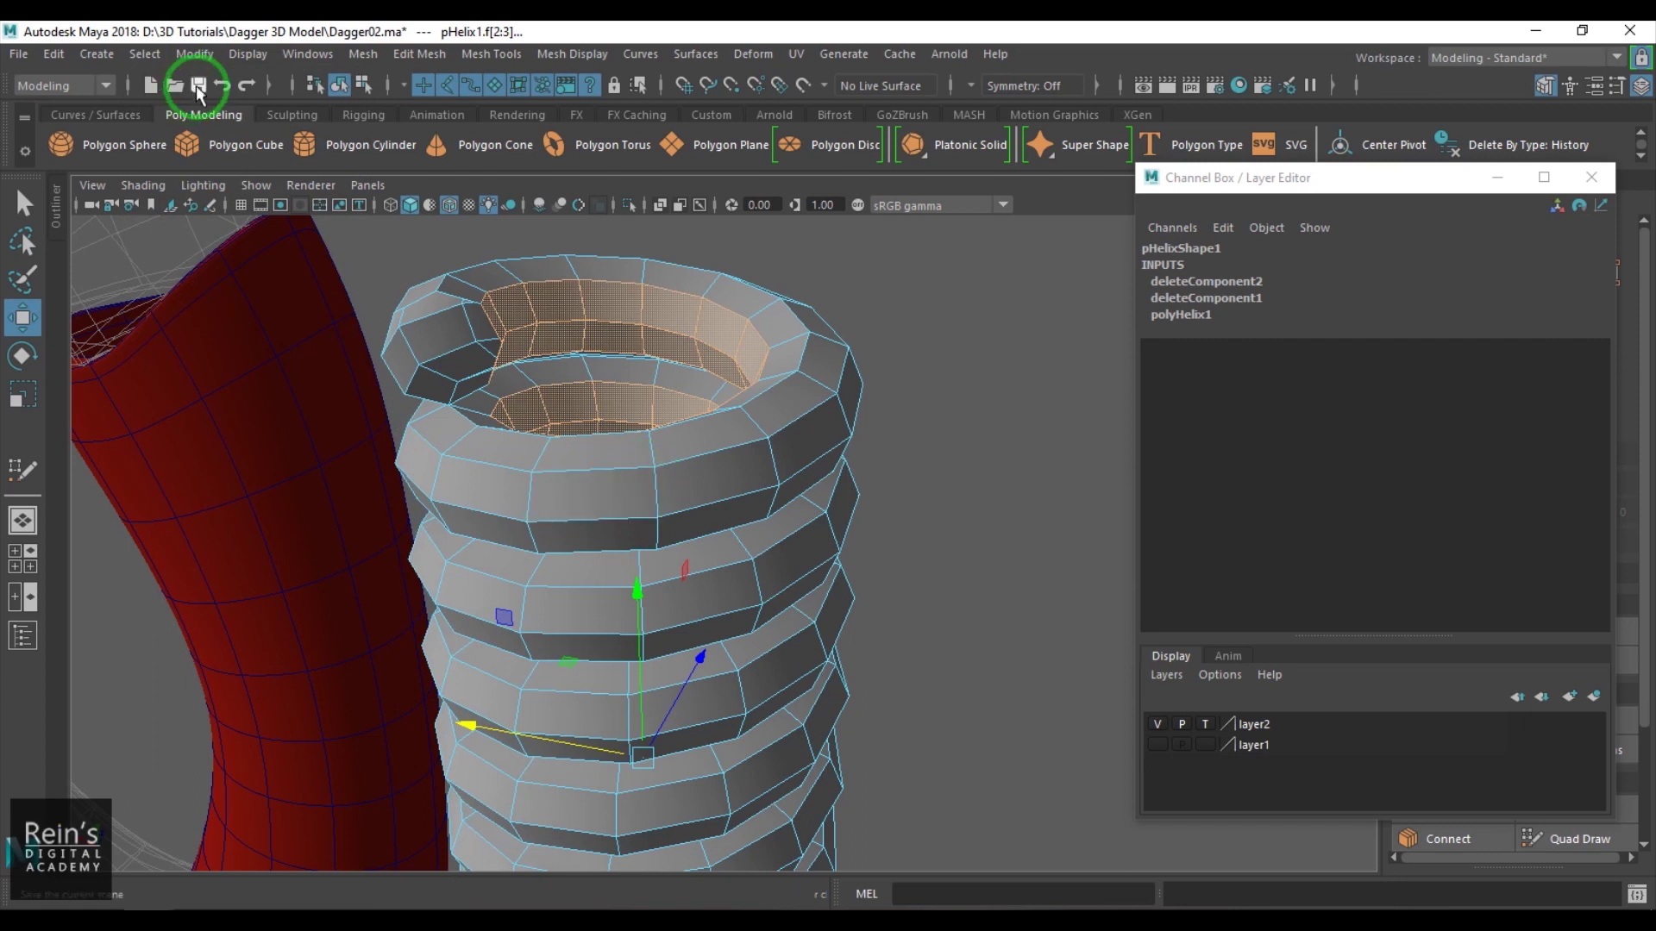
# Grow the inner face selection twice and delete those faces, keeping only the outer two-face strip of the helix.
pyautogui.click(147, 54)
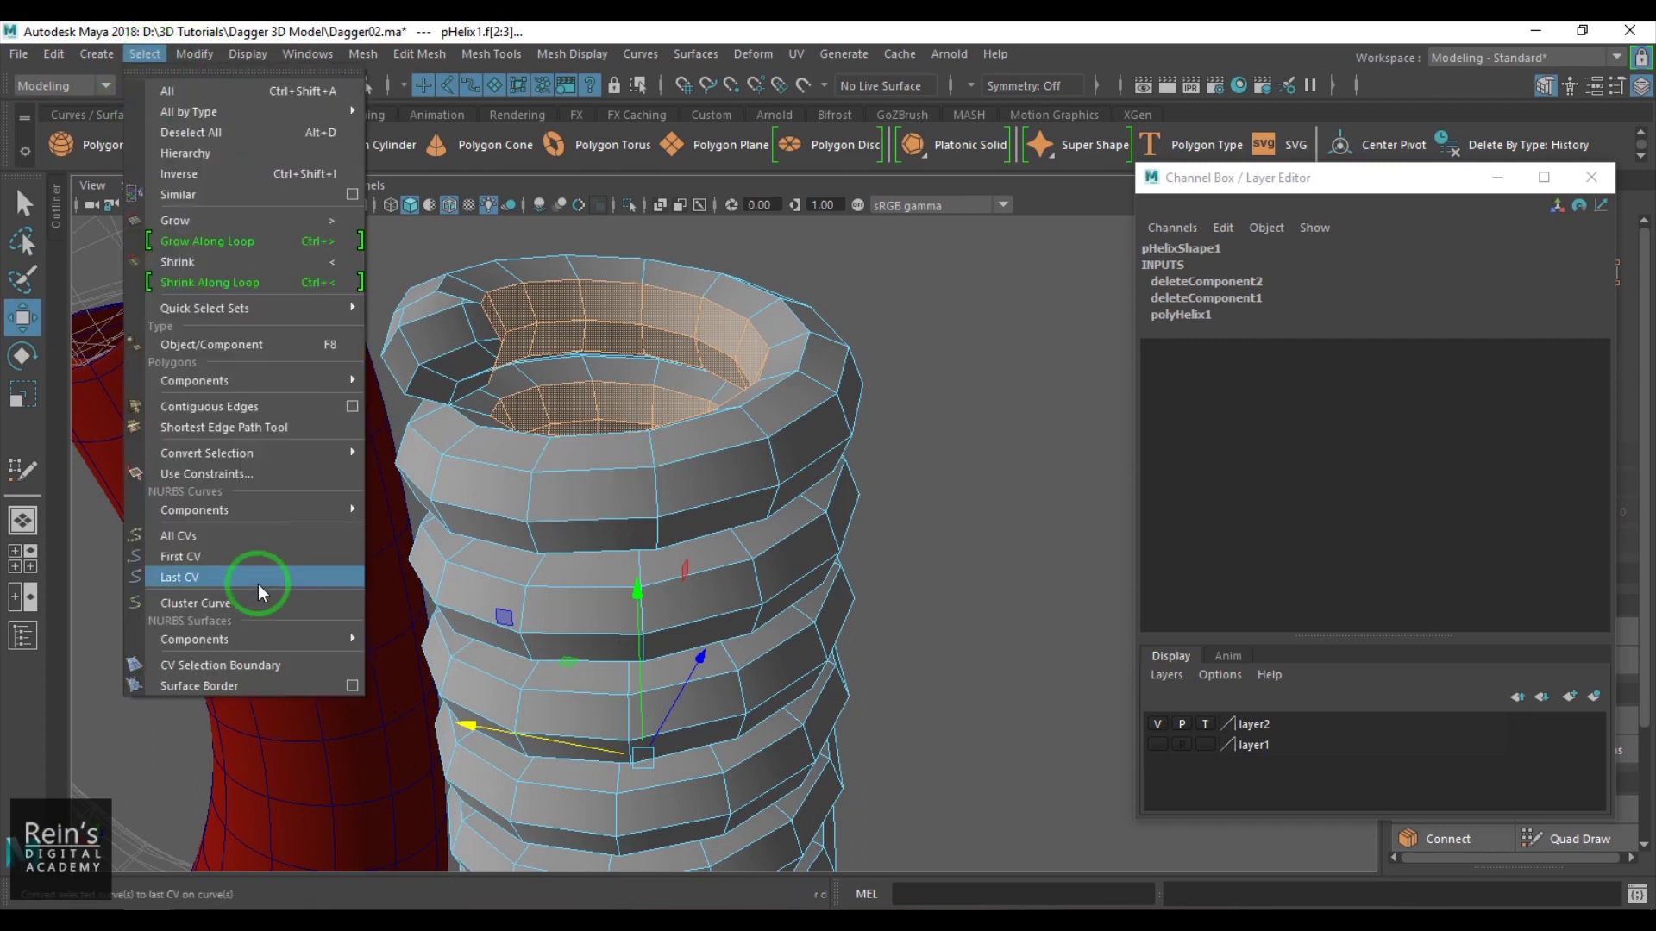
pyautogui.moveTo(314, 456)
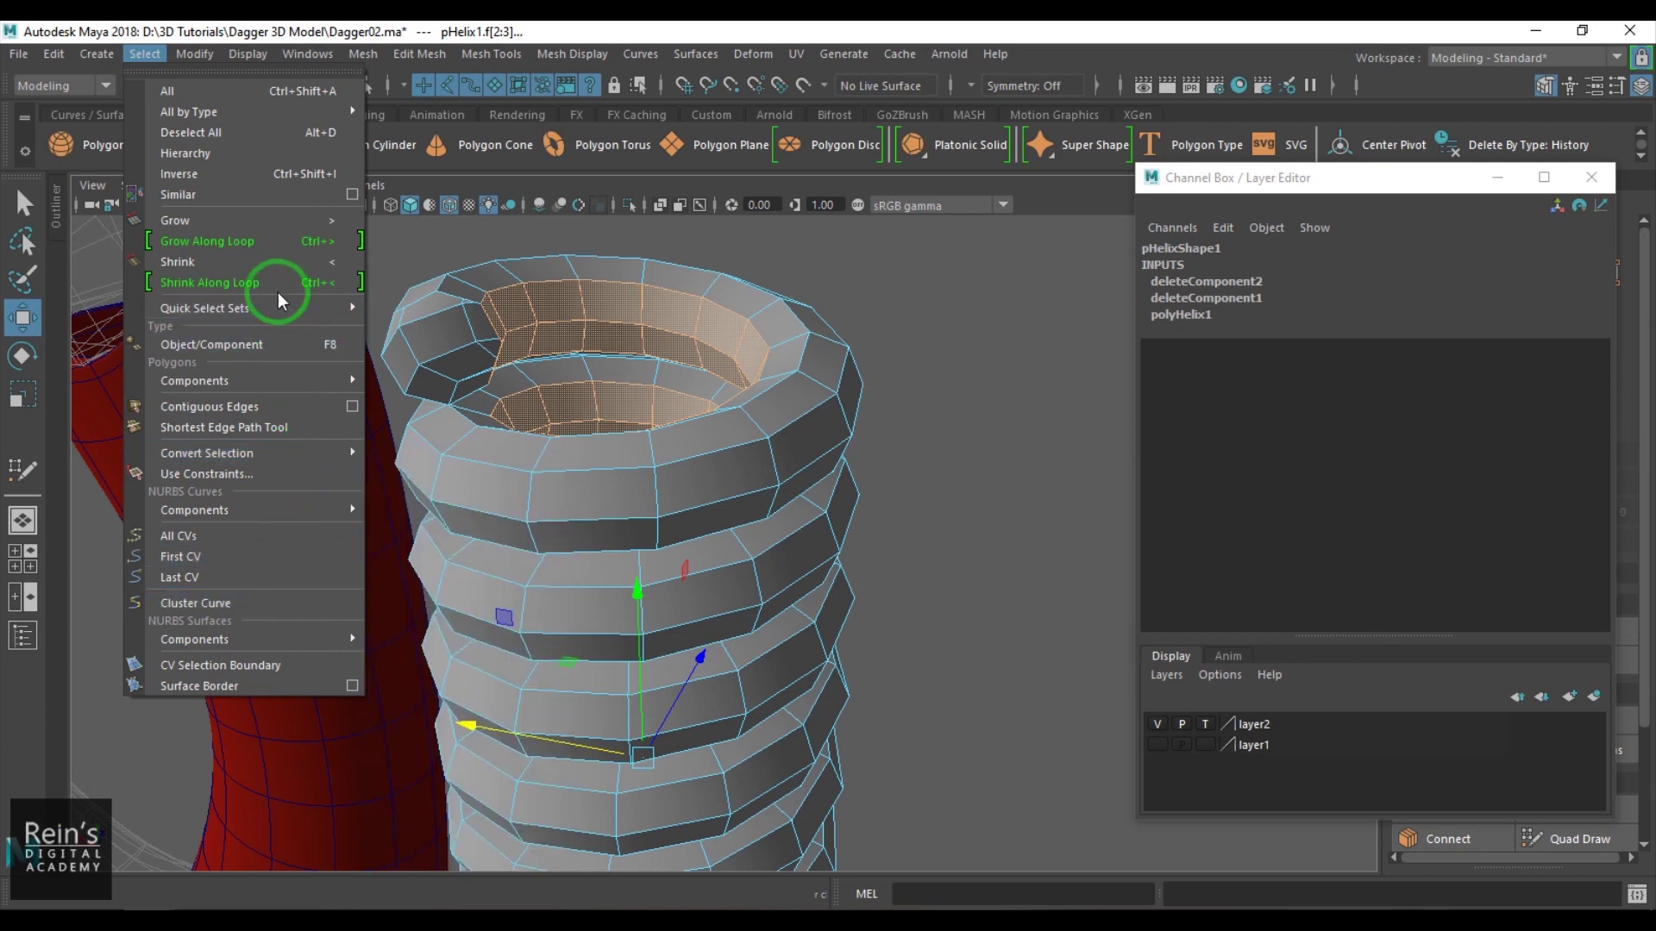
pyautogui.click(292, 220)
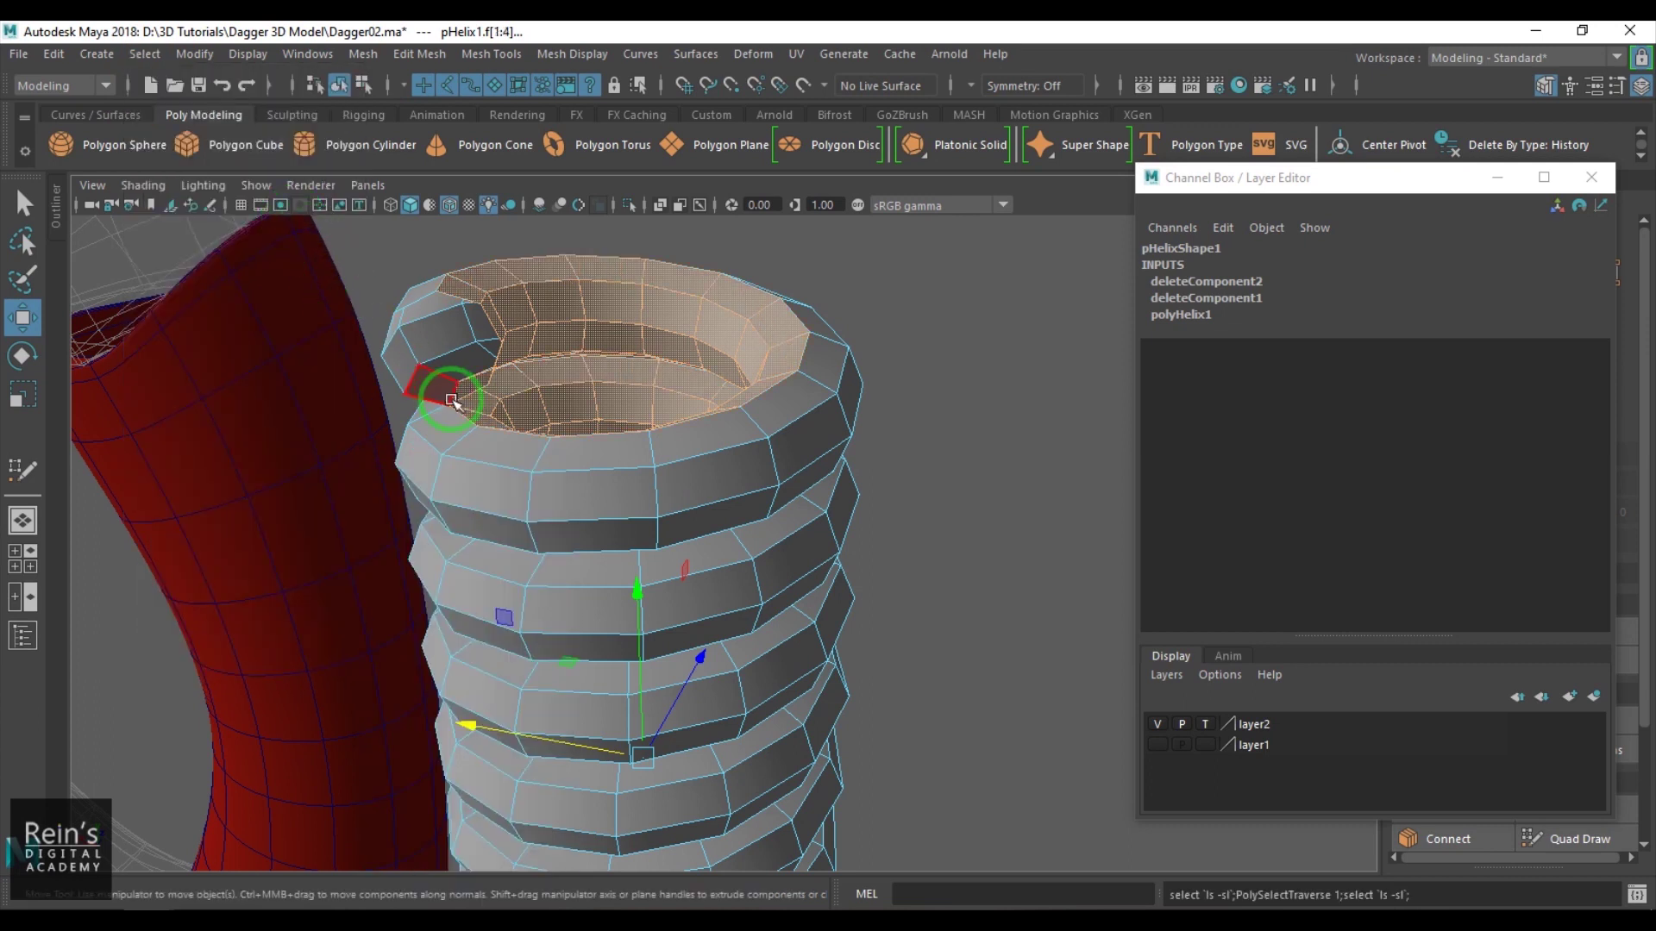
pyautogui.keyDown('alt'); pyautogui.moveTo(525, 432); pyautogui.dragTo(613, 476); pyautogui.keyUp('alt')
pyautogui.hotkey('shift', '.')
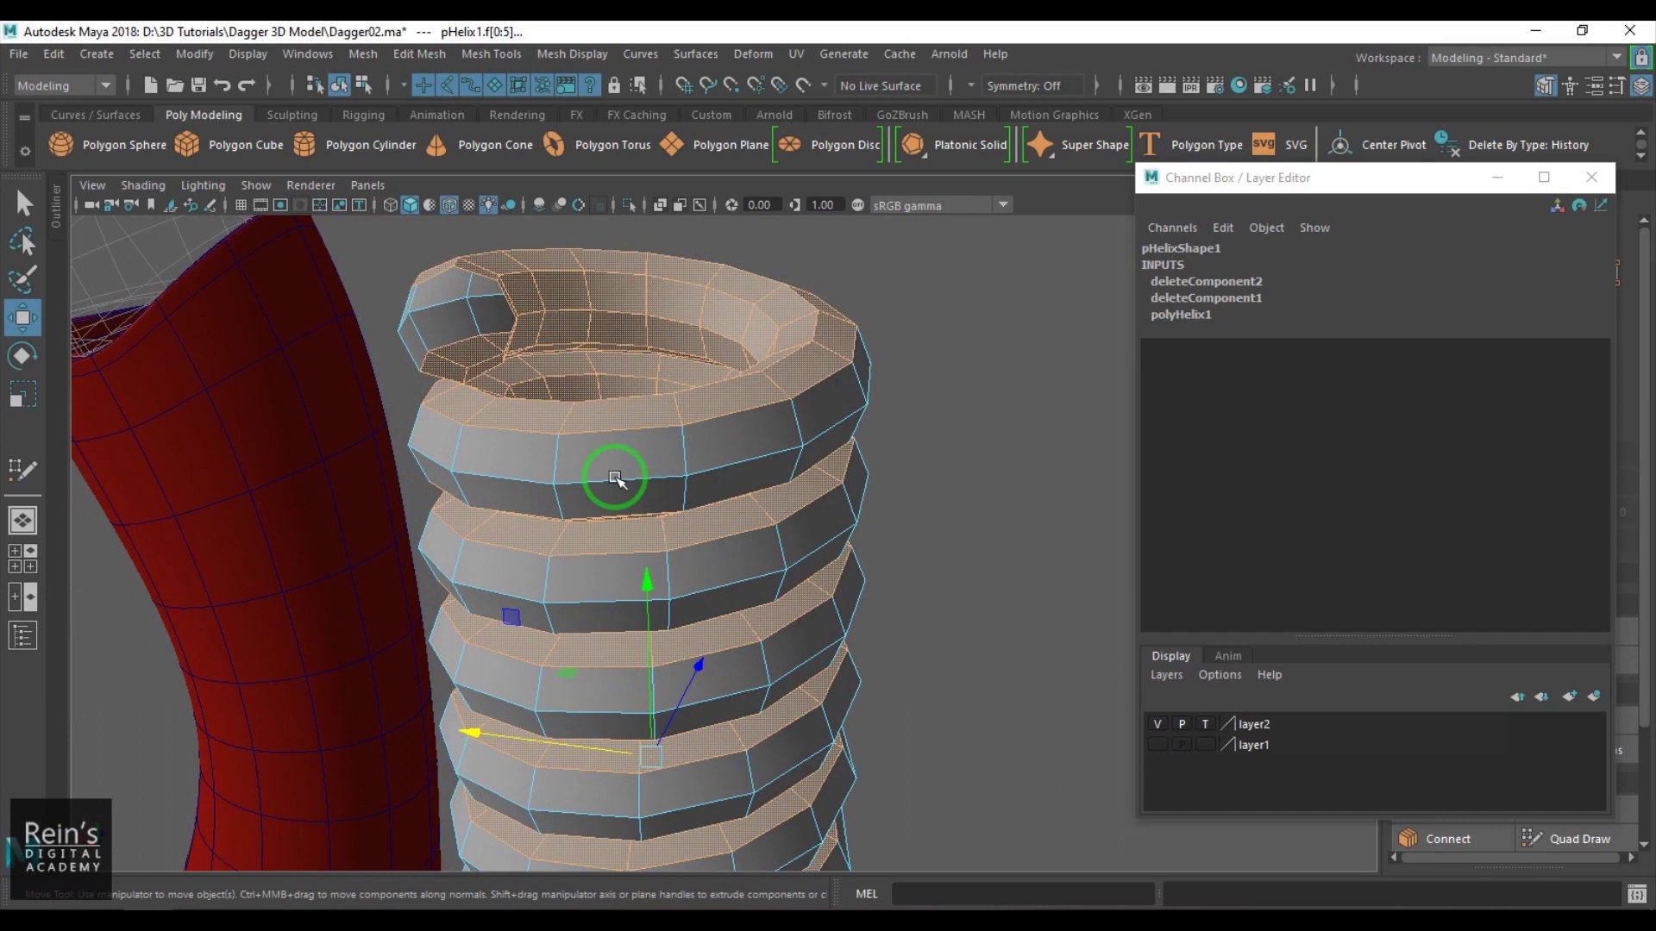
pyautogui.press('Delete')
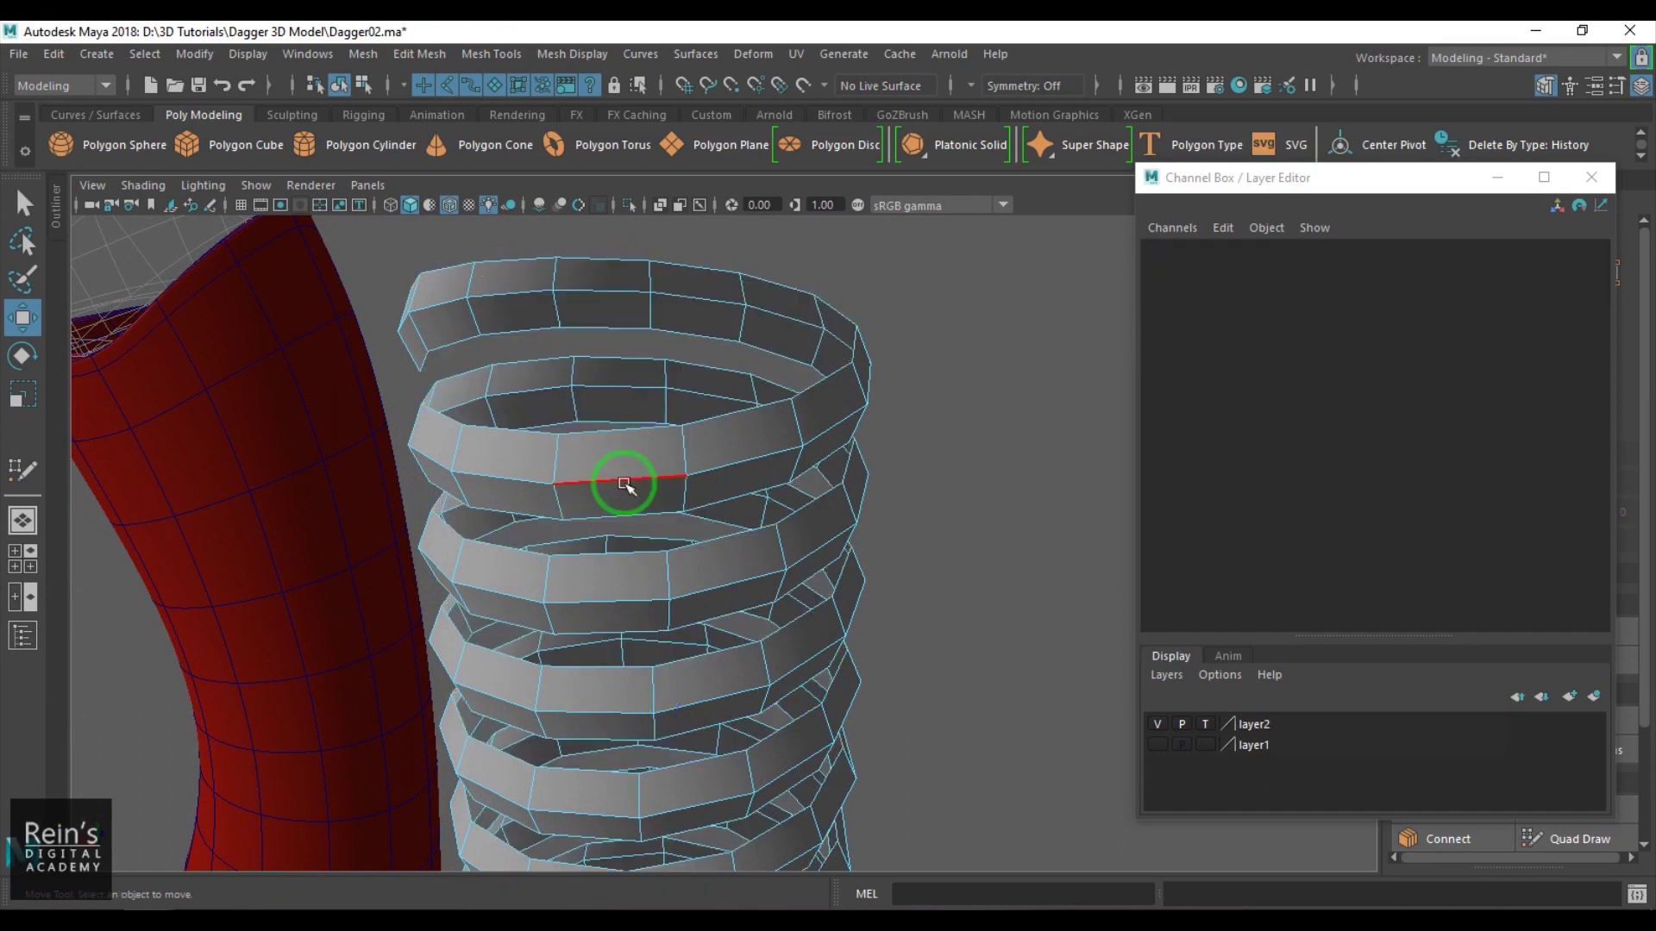
# Delete the middle edge loop running along the remaining helix strip and return to object selection.
pyautogui.doubleClick(624, 482)
pyautogui.keyDown('alt'); pyautogui.moveTo(848, 536); pyautogui.dragTo(814, 510); pyautogui.keyUp('alt')
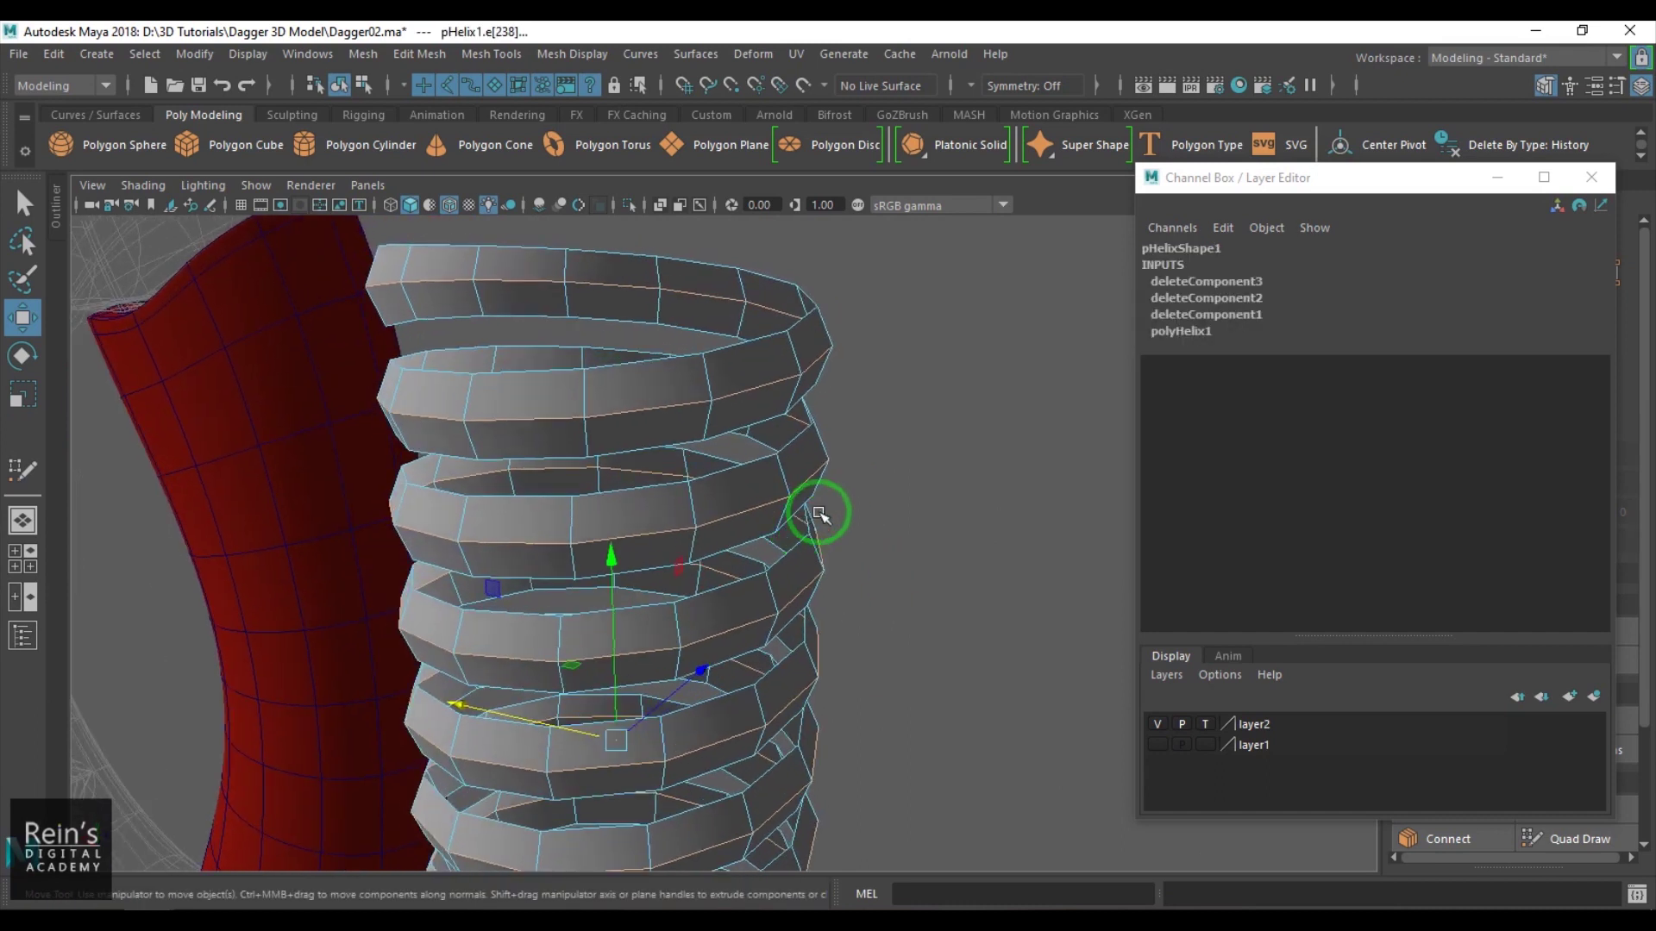
pyautogui.keyDown('shift'); pyautogui.rightClick(946, 339); pyautogui.keyUp('shift')
pyautogui.keyDown('shift'); pyautogui.moveTo(945, 340); pyautogui.dragTo(831, 374, button='right'); pyautogui.keyUp('shift')
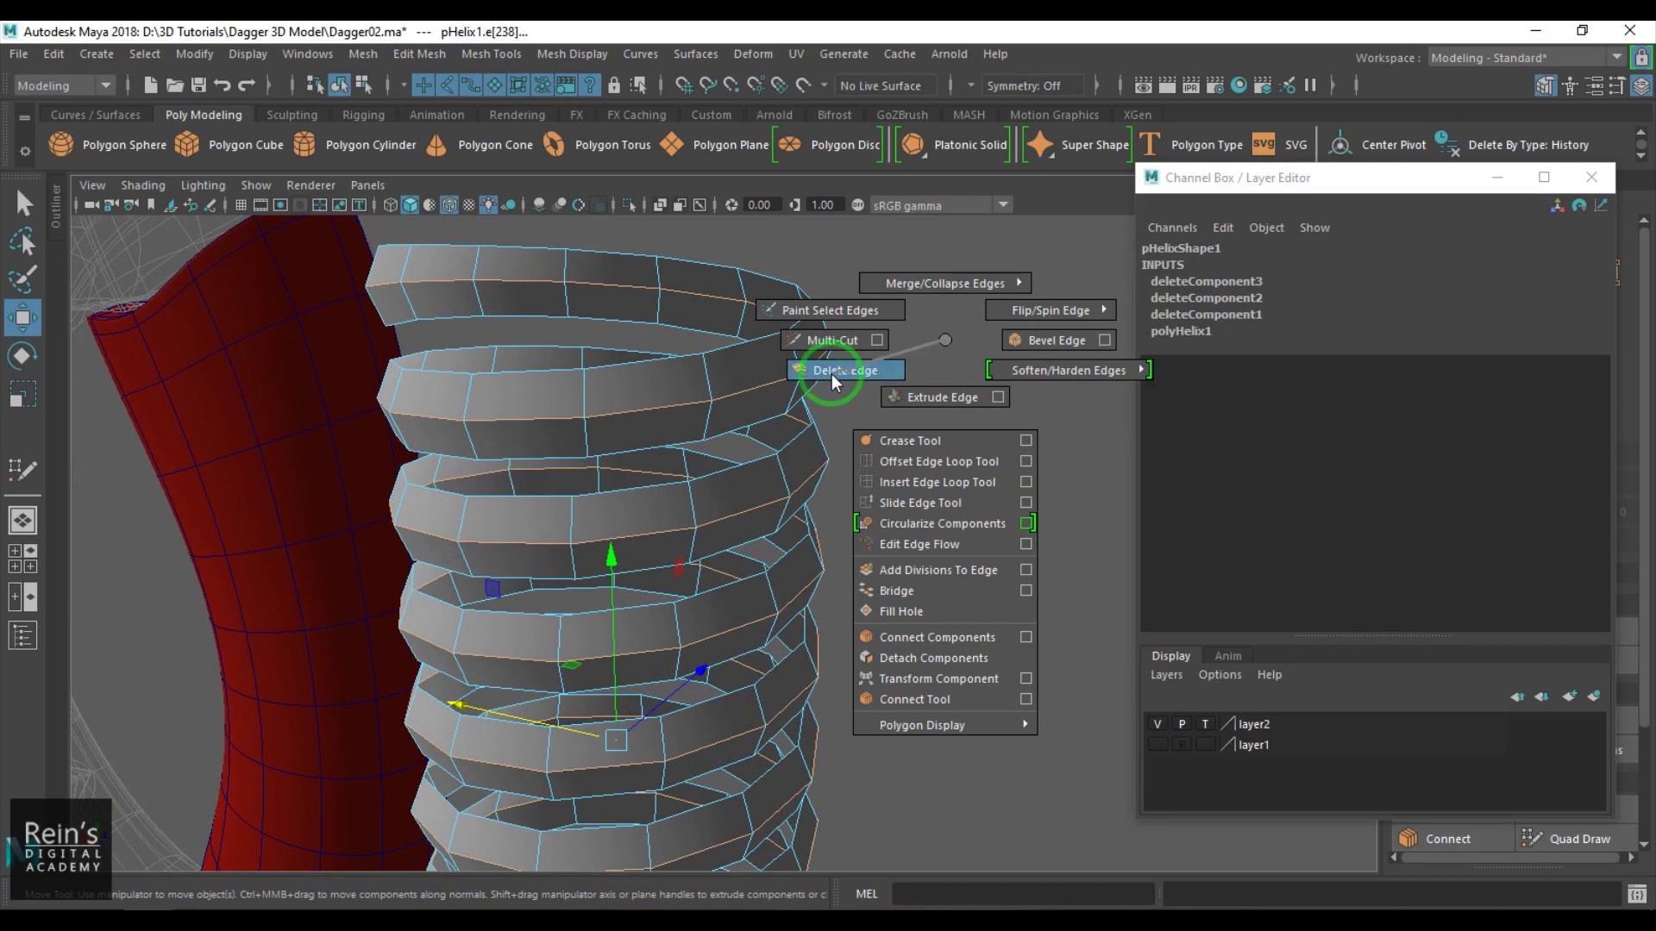
pyautogui.keyDown('shift'); pyautogui.moveTo(831, 374); pyautogui.dragTo(830, 376, button='right'); pyautogui.keyUp('shift')
pyautogui.keyDown('alt'); pyautogui.moveTo(857, 380); pyautogui.dragTo(870, 476); pyautogui.keyUp('alt')
pyautogui.moveTo(791, 473); pyautogui.dragTo(923, 385, button='right')
pyautogui.click(927, 385)
# Select the helix strip and move it along X to about -2.758 so it wraps around the grip.
pyautogui.keyDown('alt'); pyautogui.moveTo(877, 518); pyautogui.dragTo(924, 414, button='middle'); pyautogui.keyUp('alt')
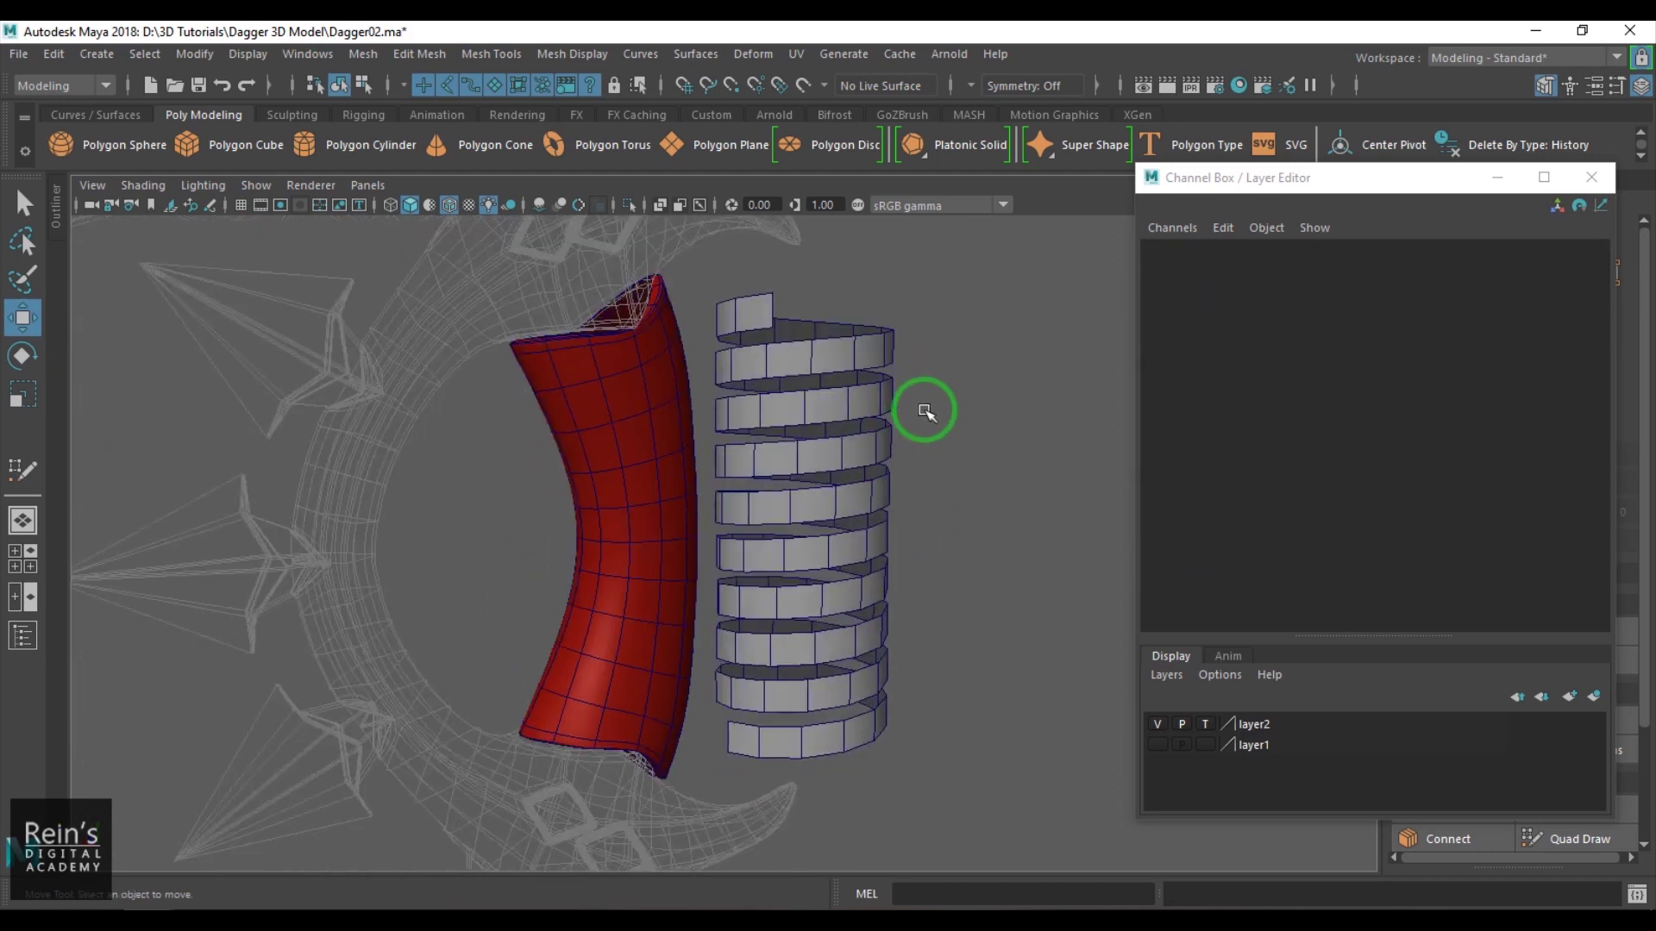
pyautogui.keyDown('alt'); pyautogui.moveTo(925, 414); pyautogui.dragTo(895, 426); pyautogui.keyUp('alt')
pyautogui.click(839, 333)
pyautogui.press('space')
pyautogui.moveTo(821, 536); pyautogui.dragTo(824, 562)
pyautogui.scroll(-4, 820, 531)
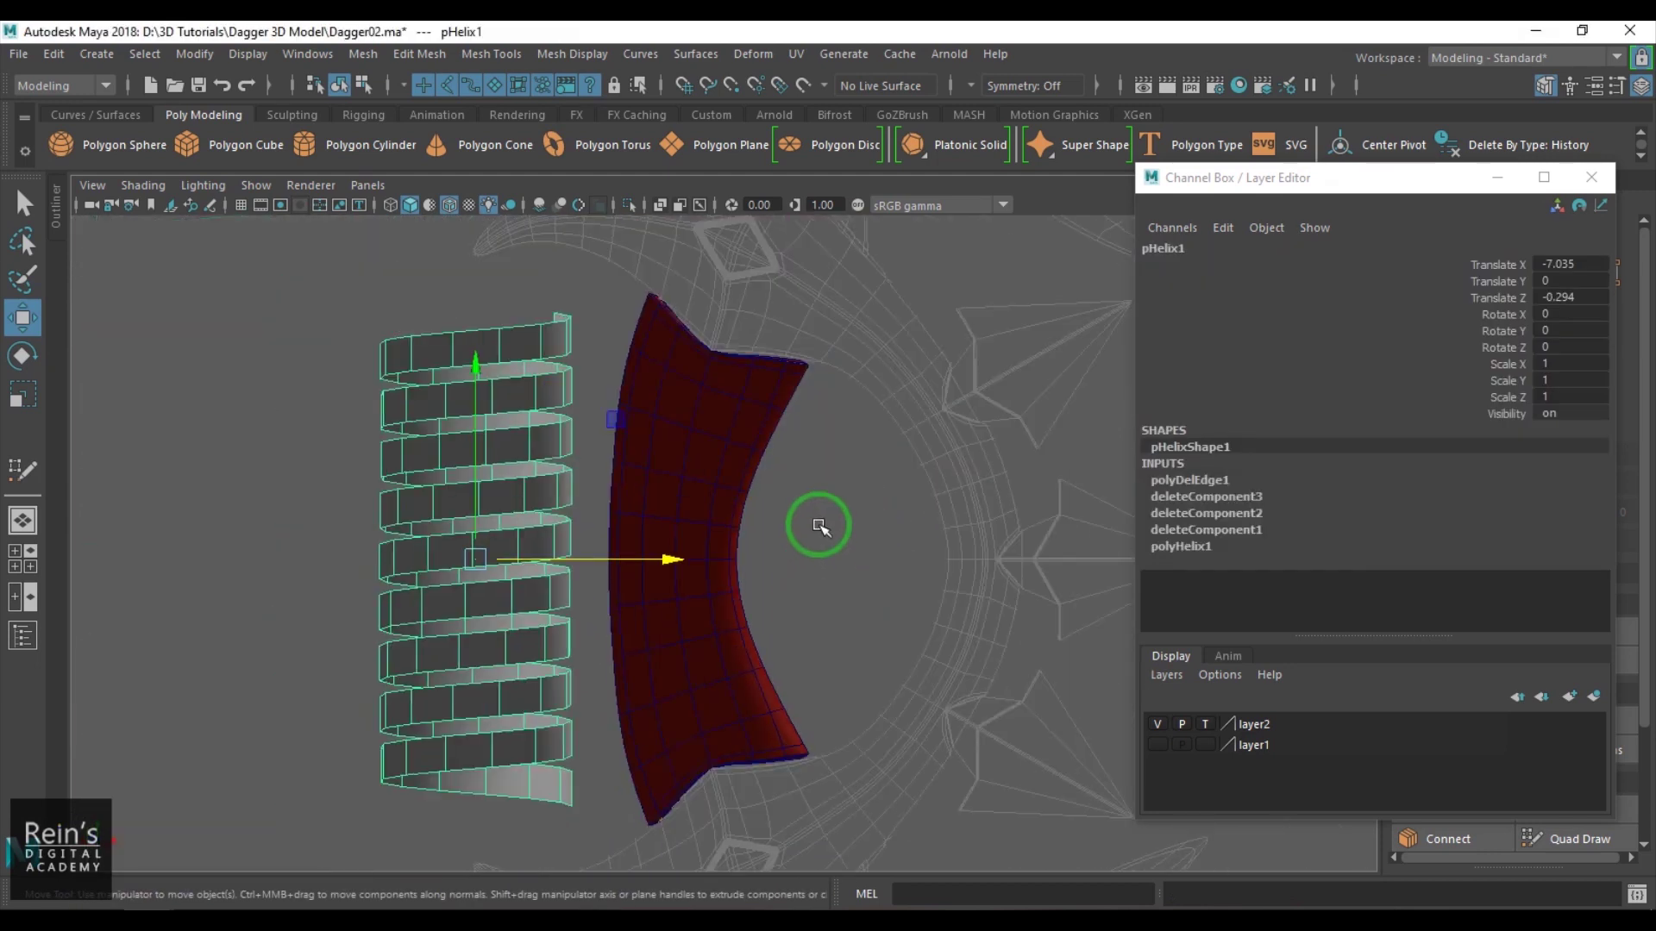
pyautogui.moveTo(662, 557); pyautogui.dragTo(867, 559)
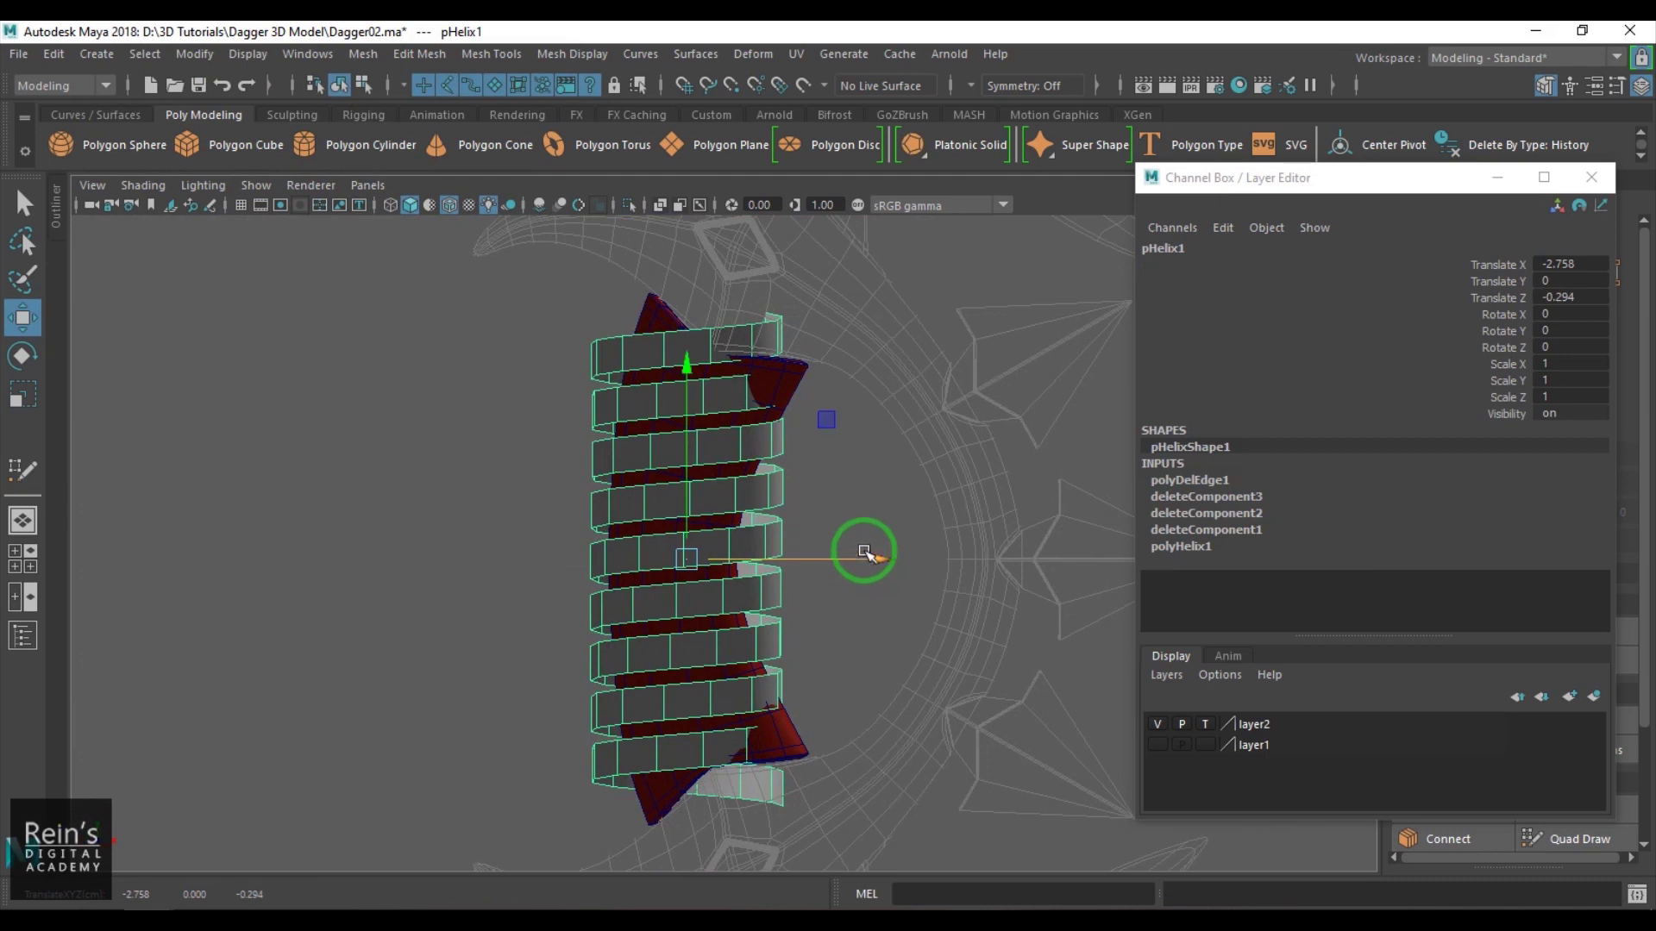
# Add a nonlinear Flare deformer to the helix strip and set its Curve to about -0.2.
pyautogui.click(52, 85)
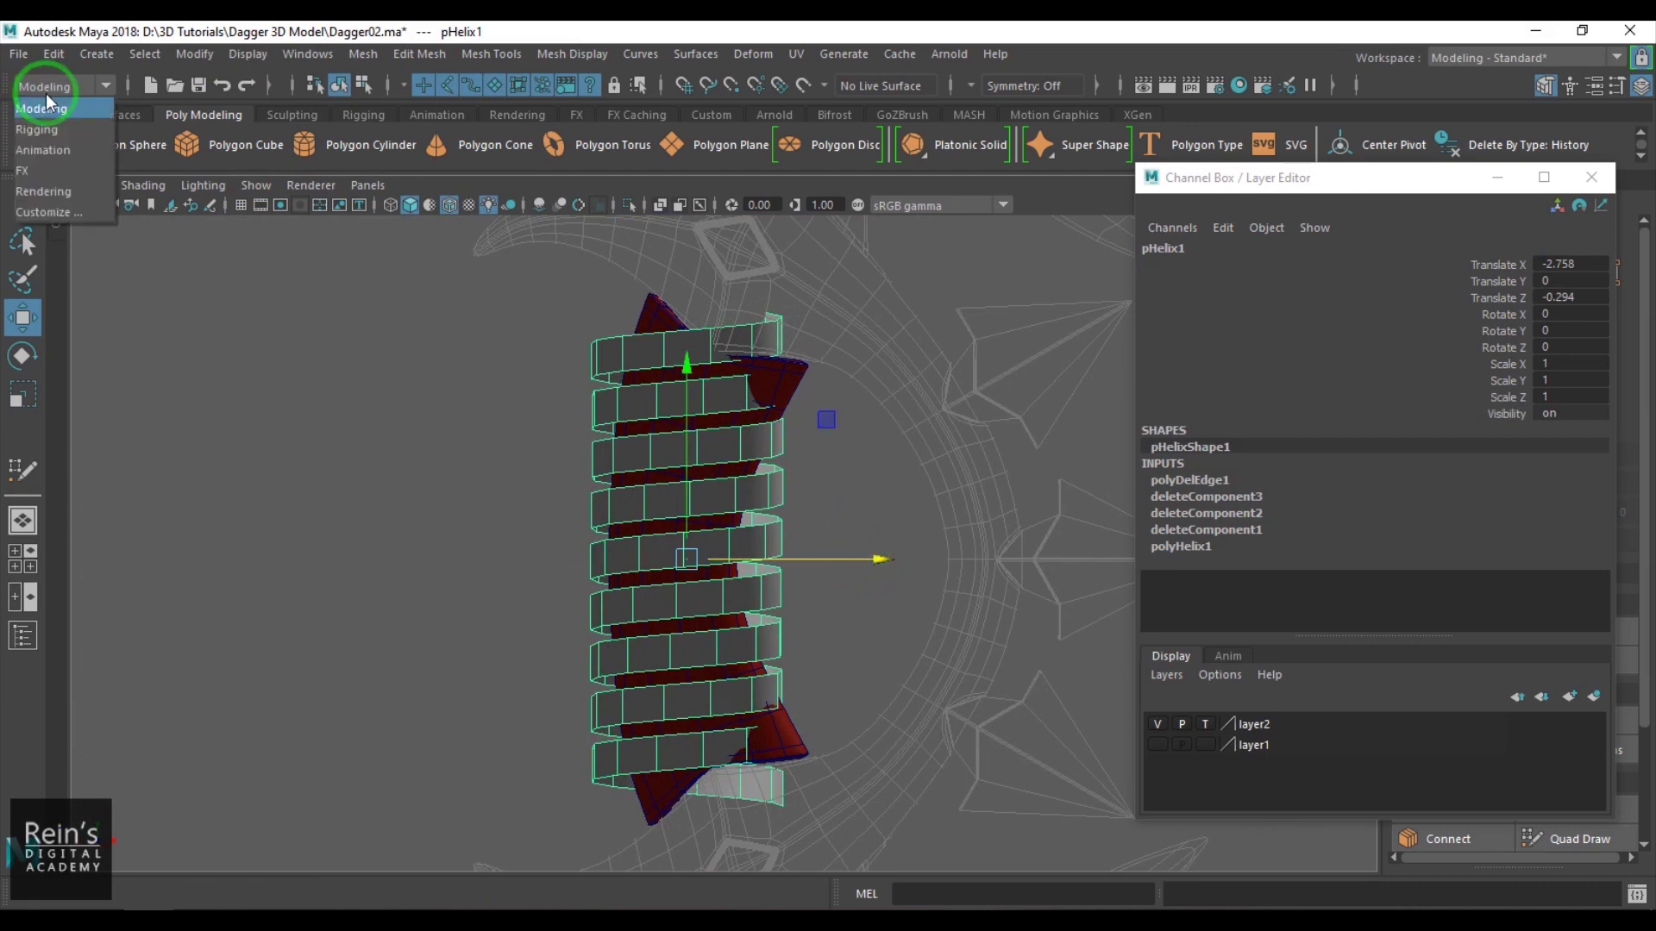
pyautogui.click(60, 135)
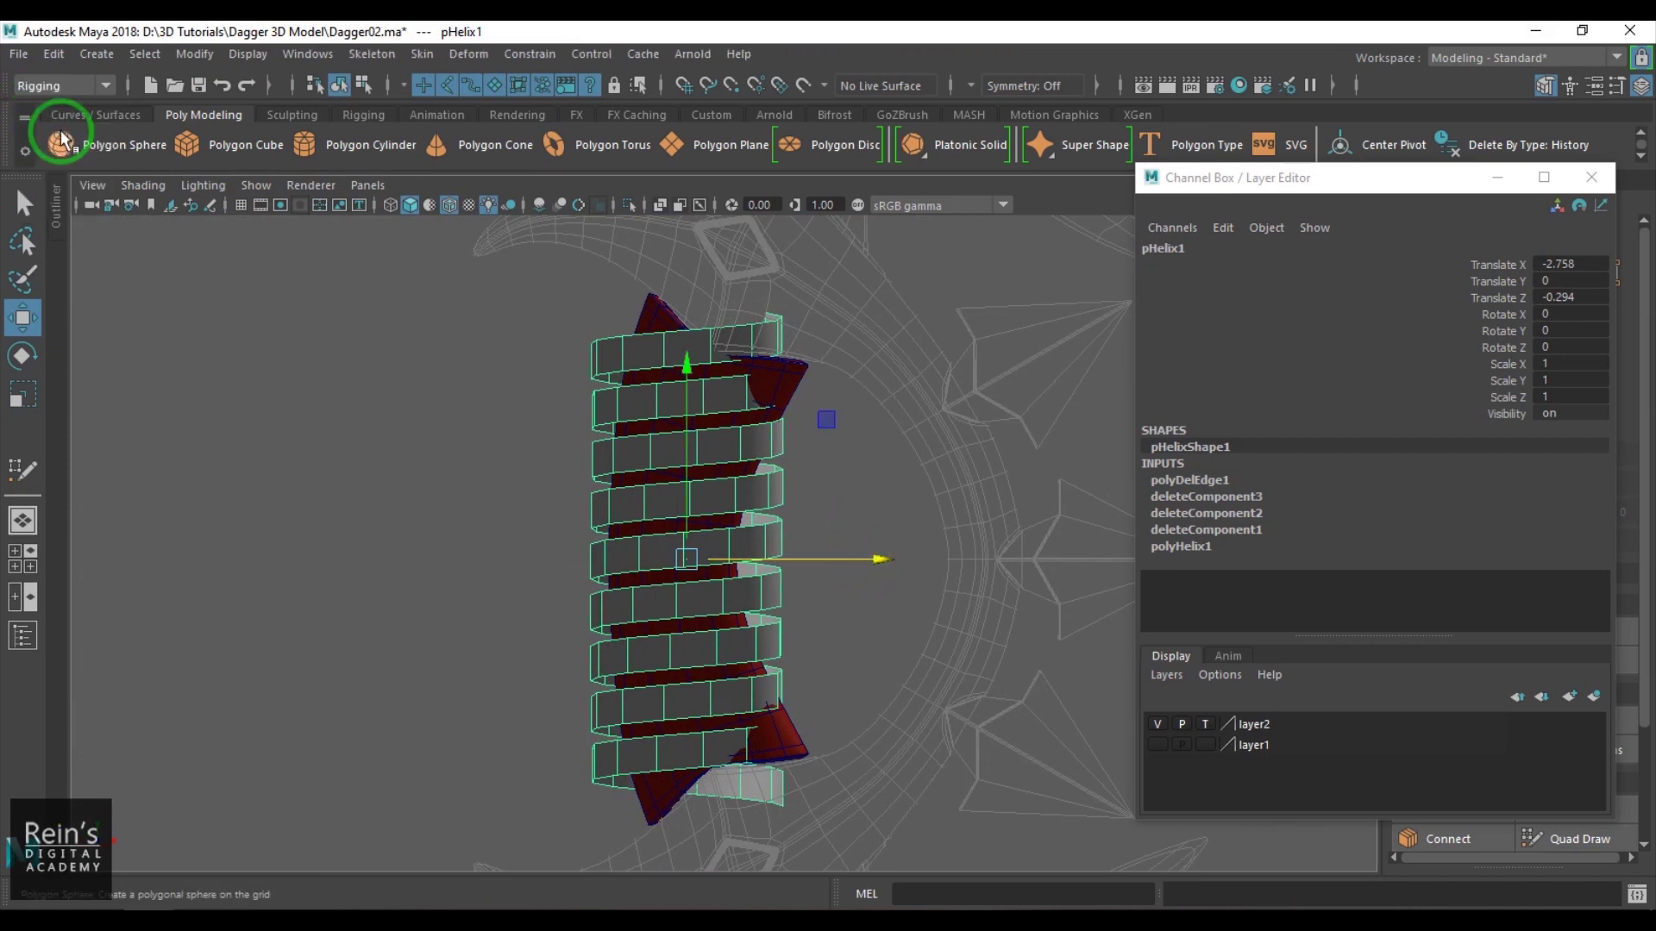
pyautogui.click(452, 53)
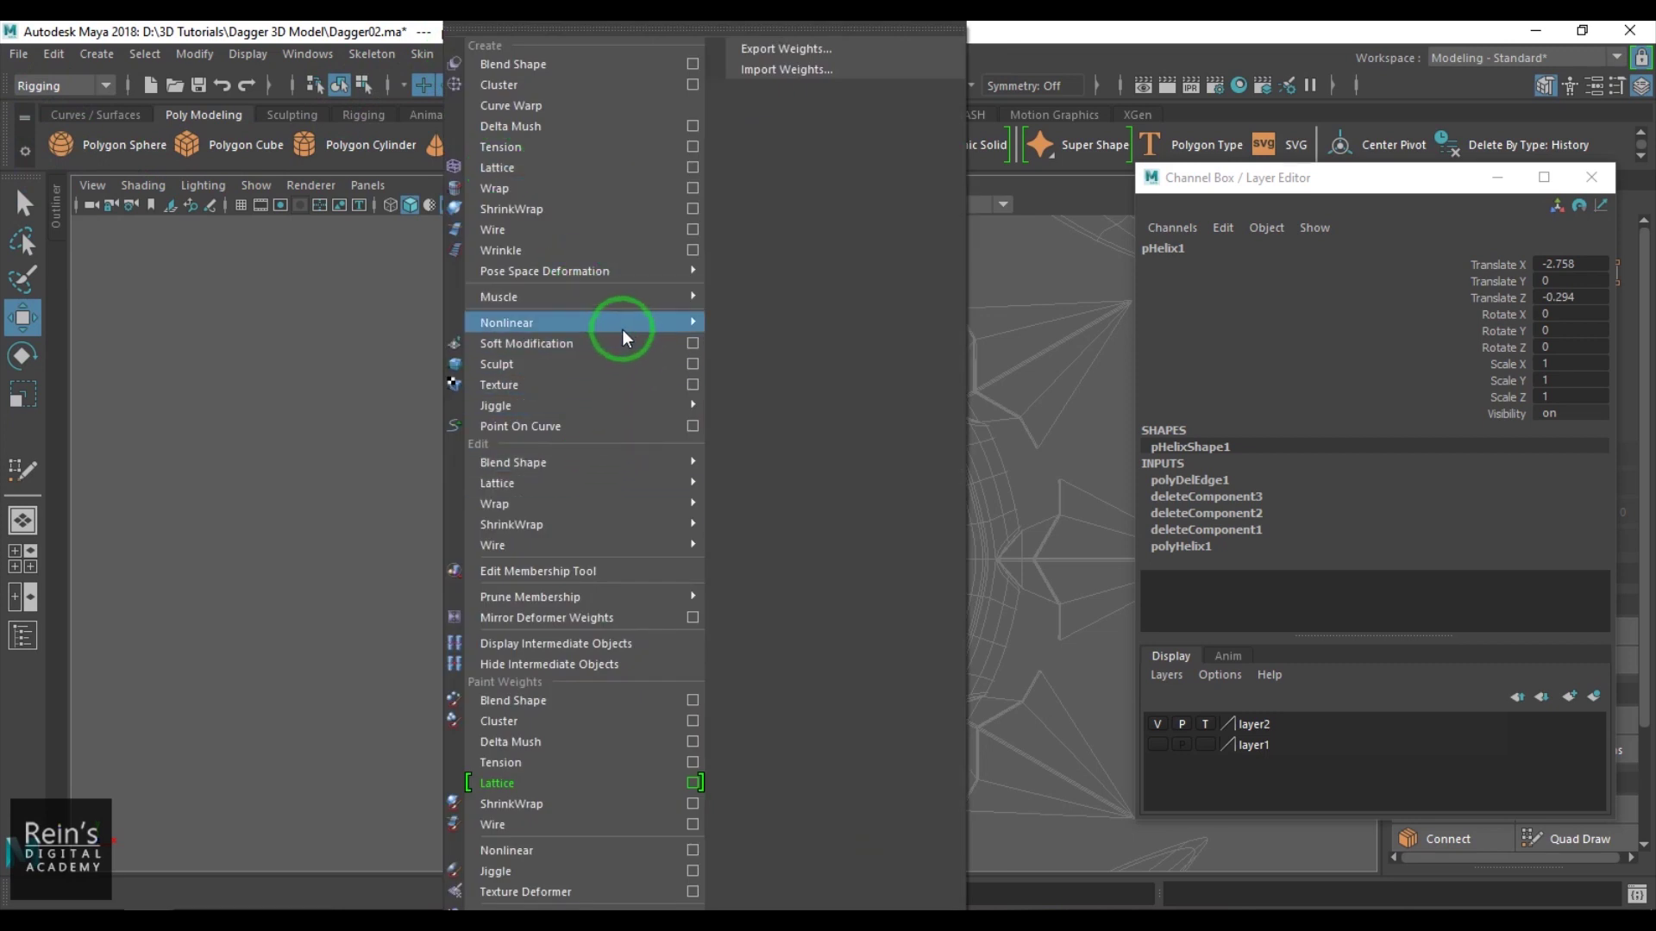
pyautogui.moveTo(622, 329)
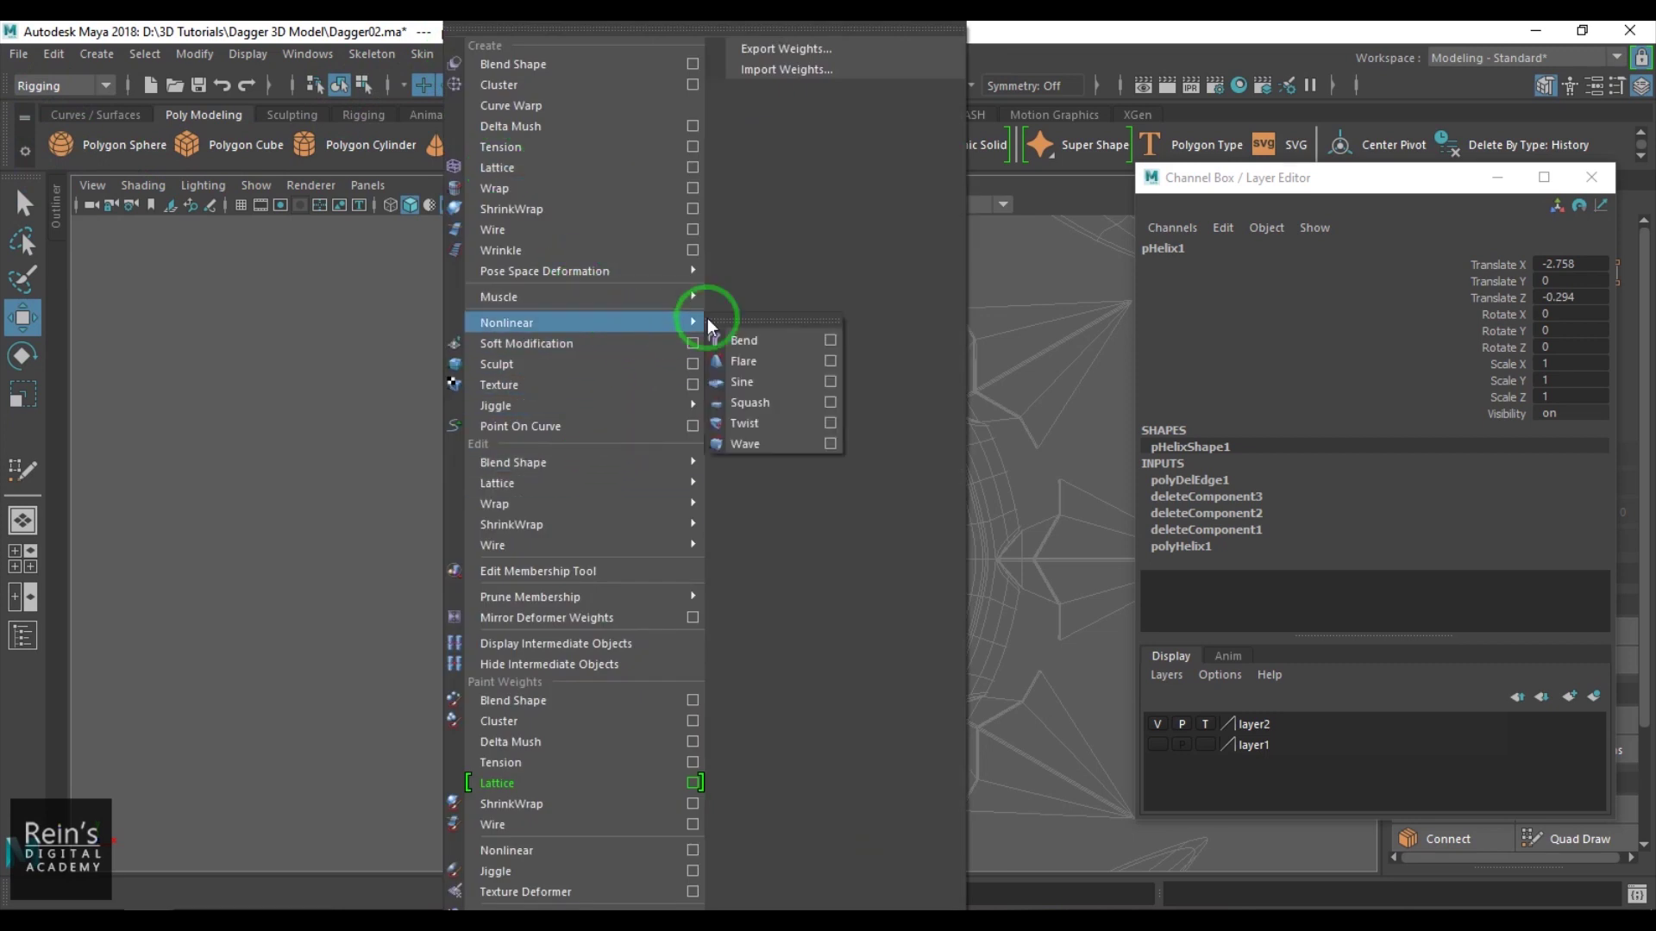
pyautogui.click(782, 361)
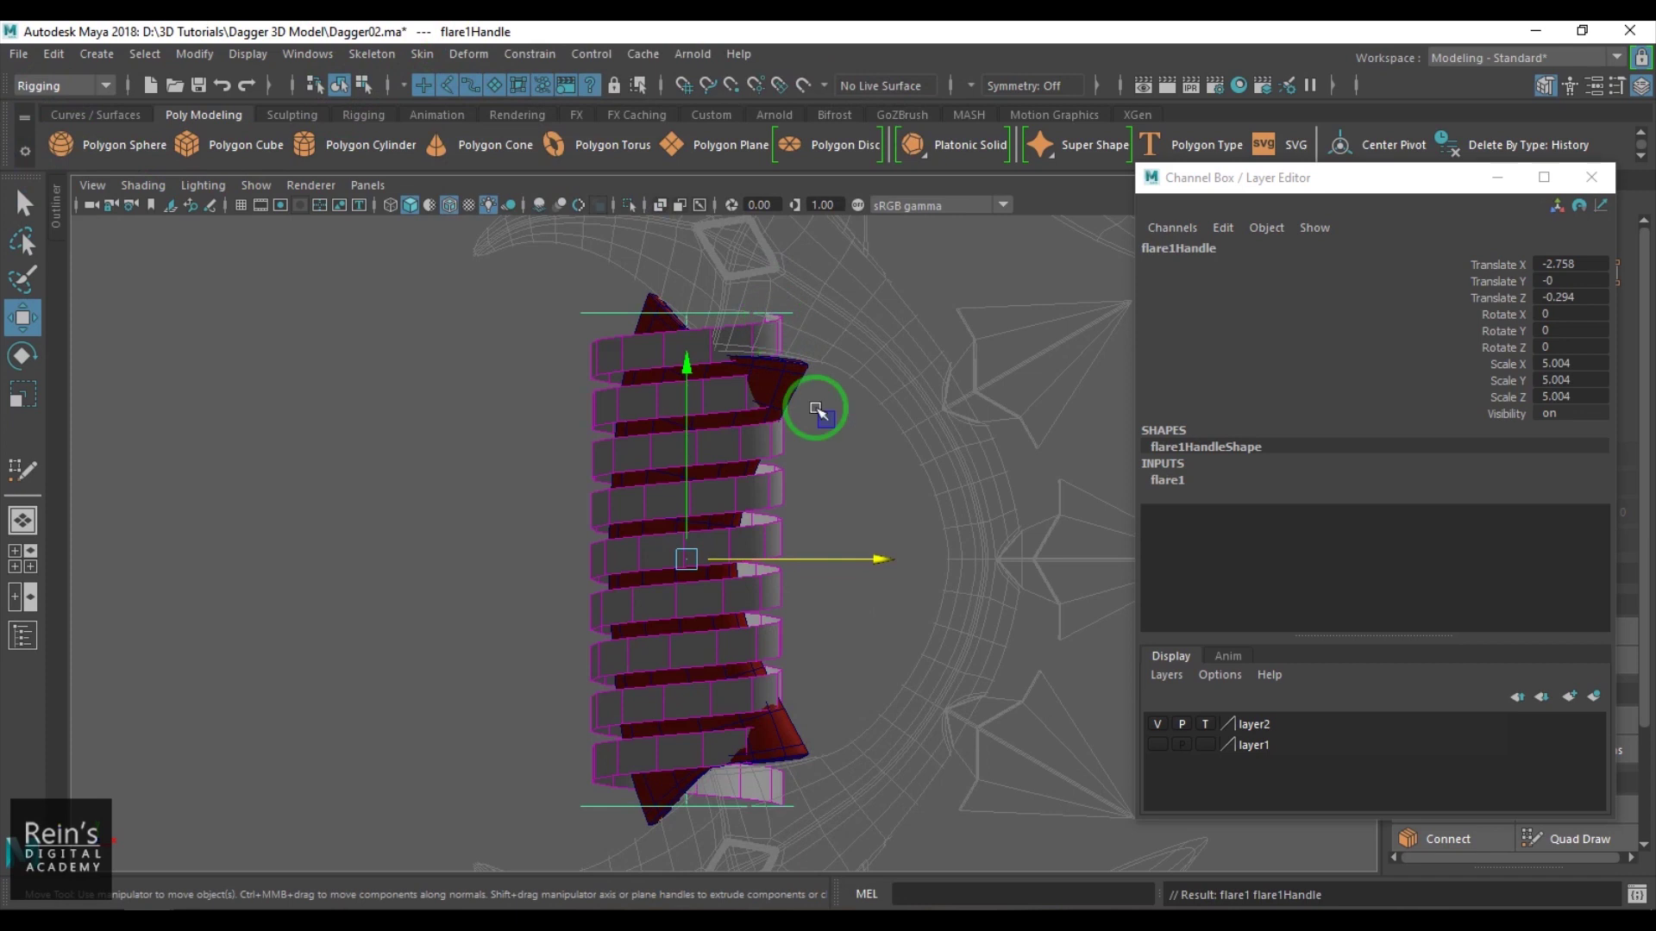
pyautogui.click(1193, 483)
pyautogui.click(1498, 578)
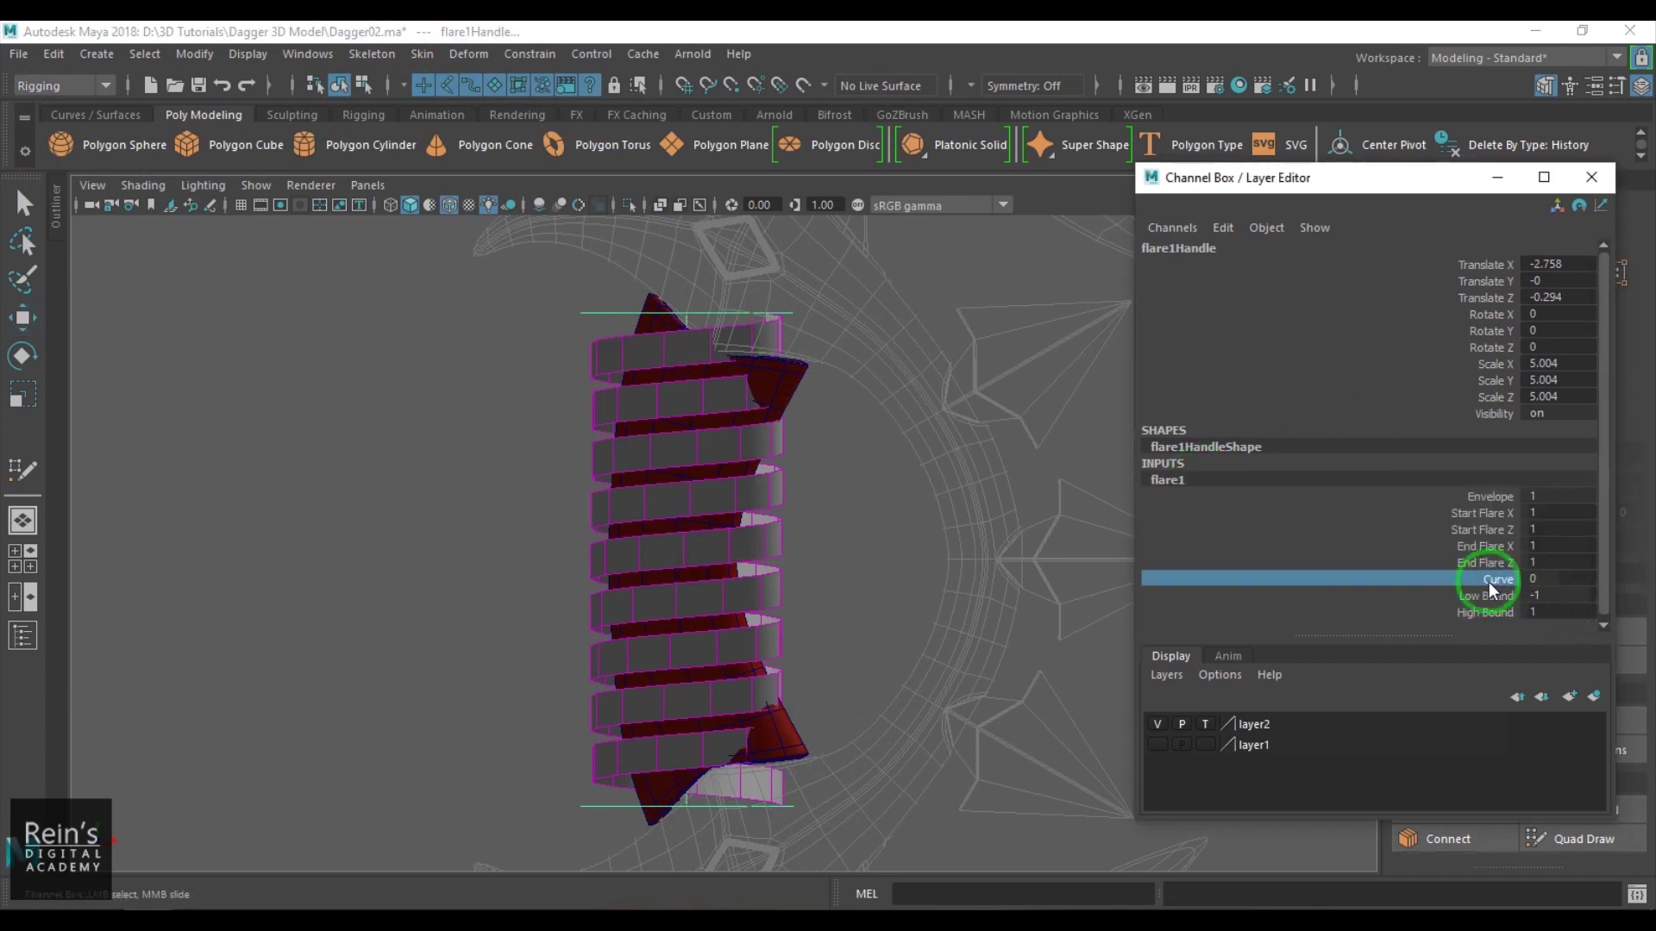
pyautogui.moveTo(688, 507); pyautogui.dragTo(684, 509, button='middle')
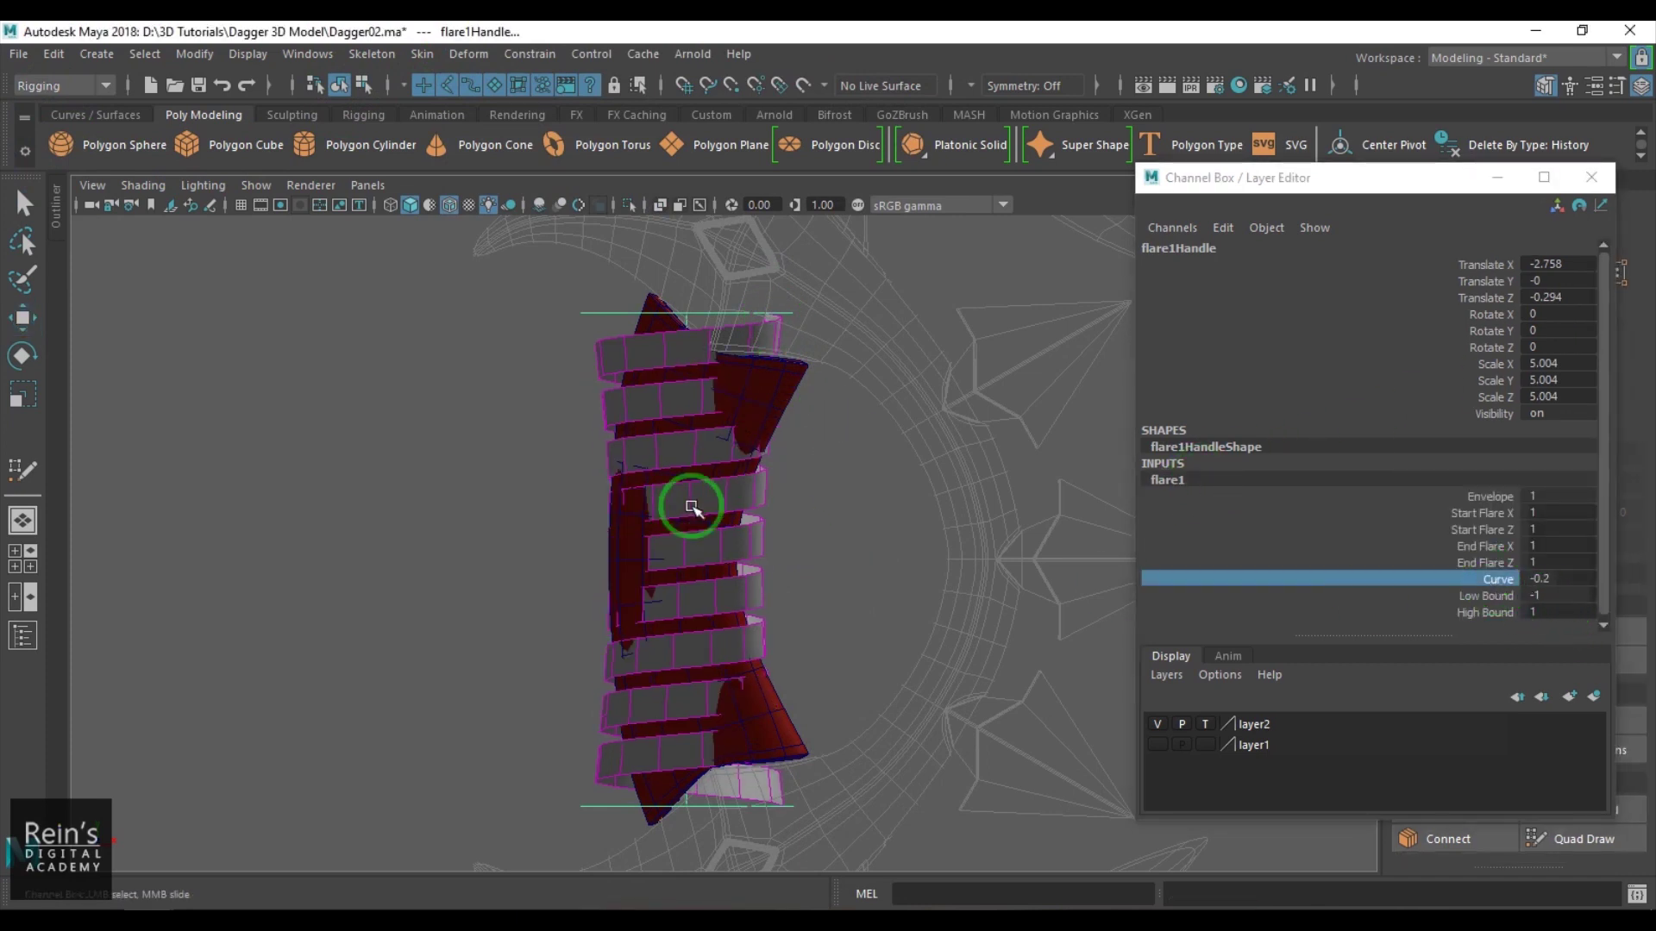
# Select the flared helix strip and delete its construction history to bake in the shape.
pyautogui.click(518, 392)
pyautogui.press('w')
pyautogui.click(624, 356)
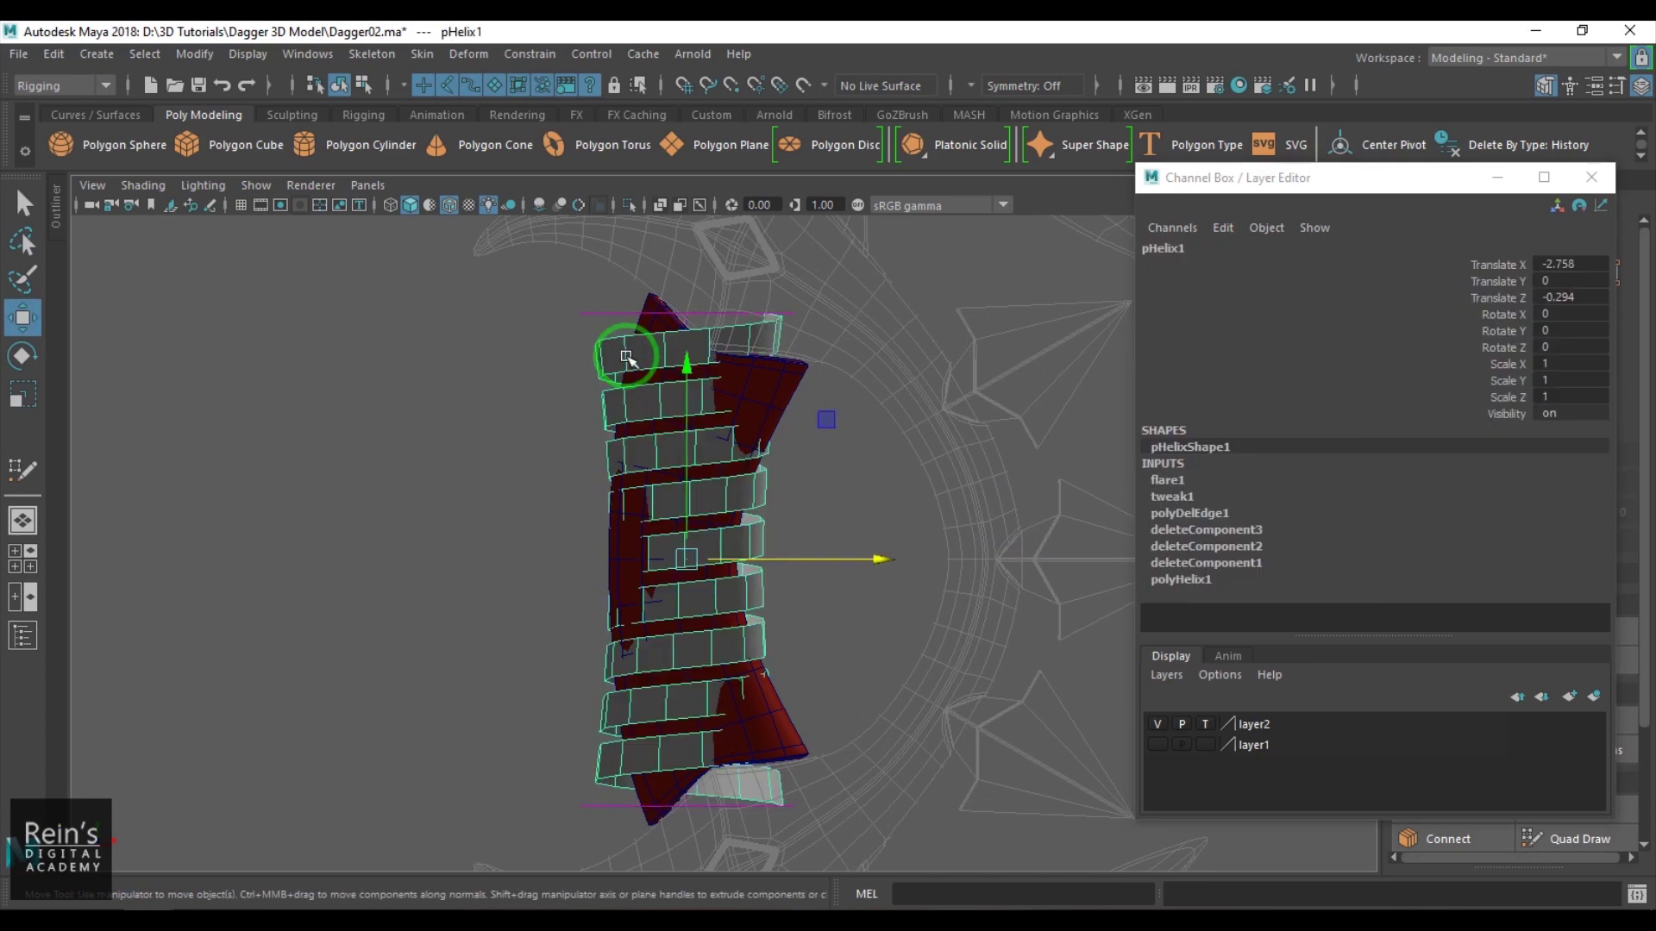
pyautogui.hotkey('alt', 'shift', 'd')
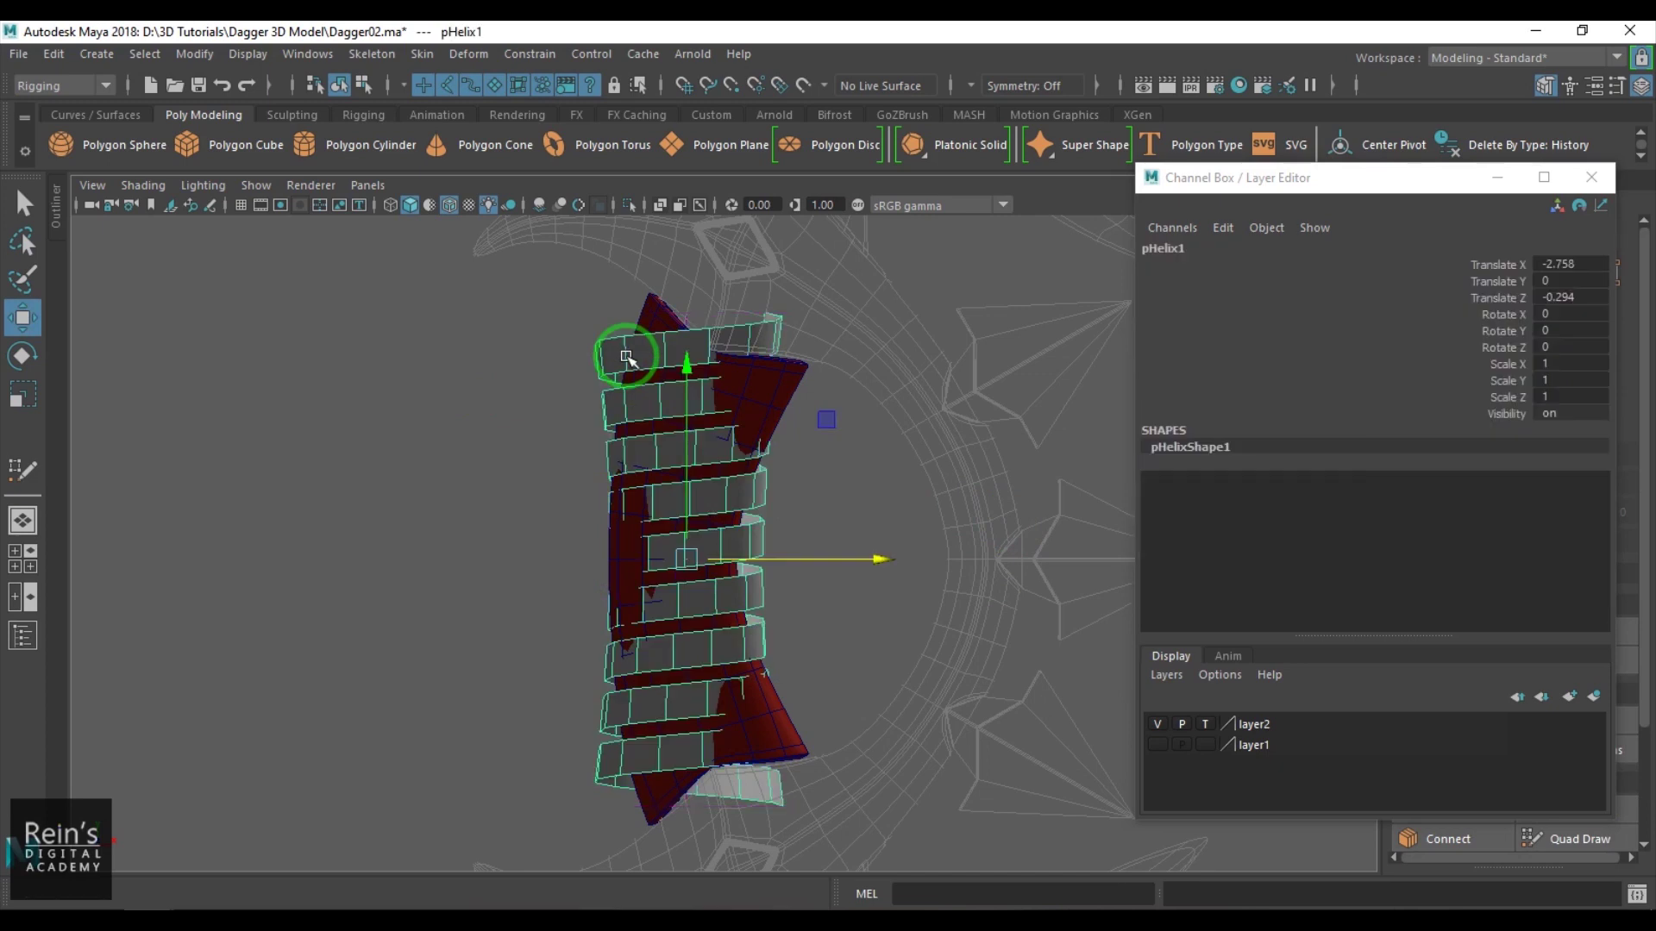
# Add a nonlinear Bend deformer to the helix strip and set its Curvature to about 24.064 to follow the grip's curve.
pyautogui.click(473, 57)
pyautogui.moveTo(676, 296)
pyautogui.click(801, 307)
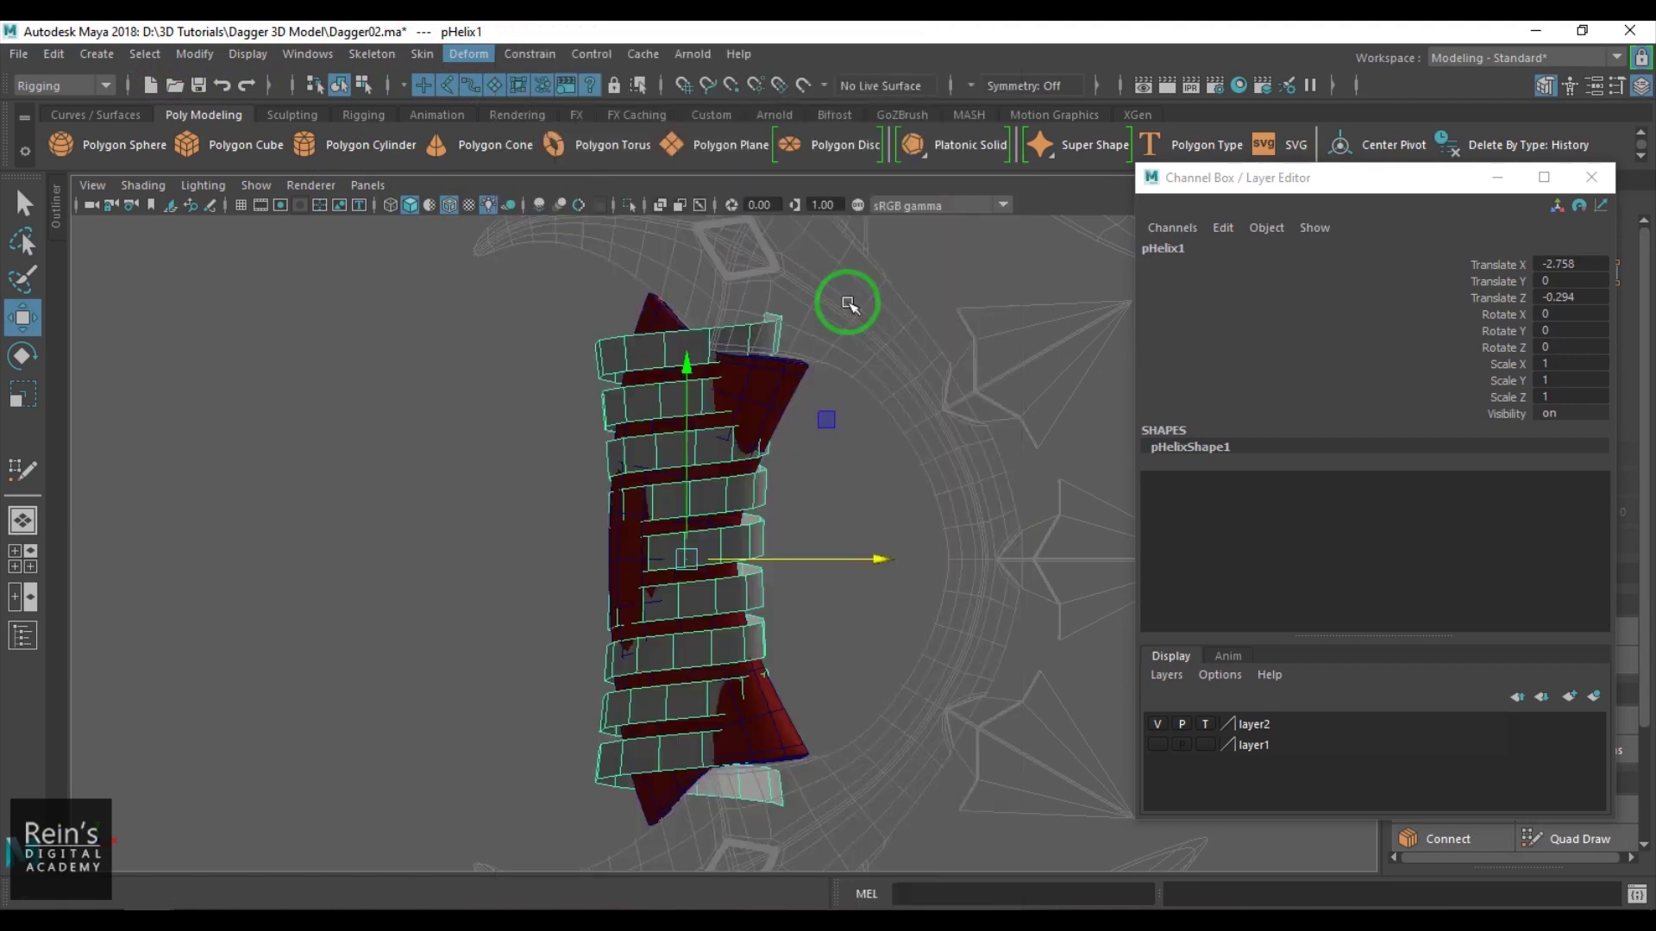
pyautogui.click(1233, 496)
pyautogui.click(1483, 527)
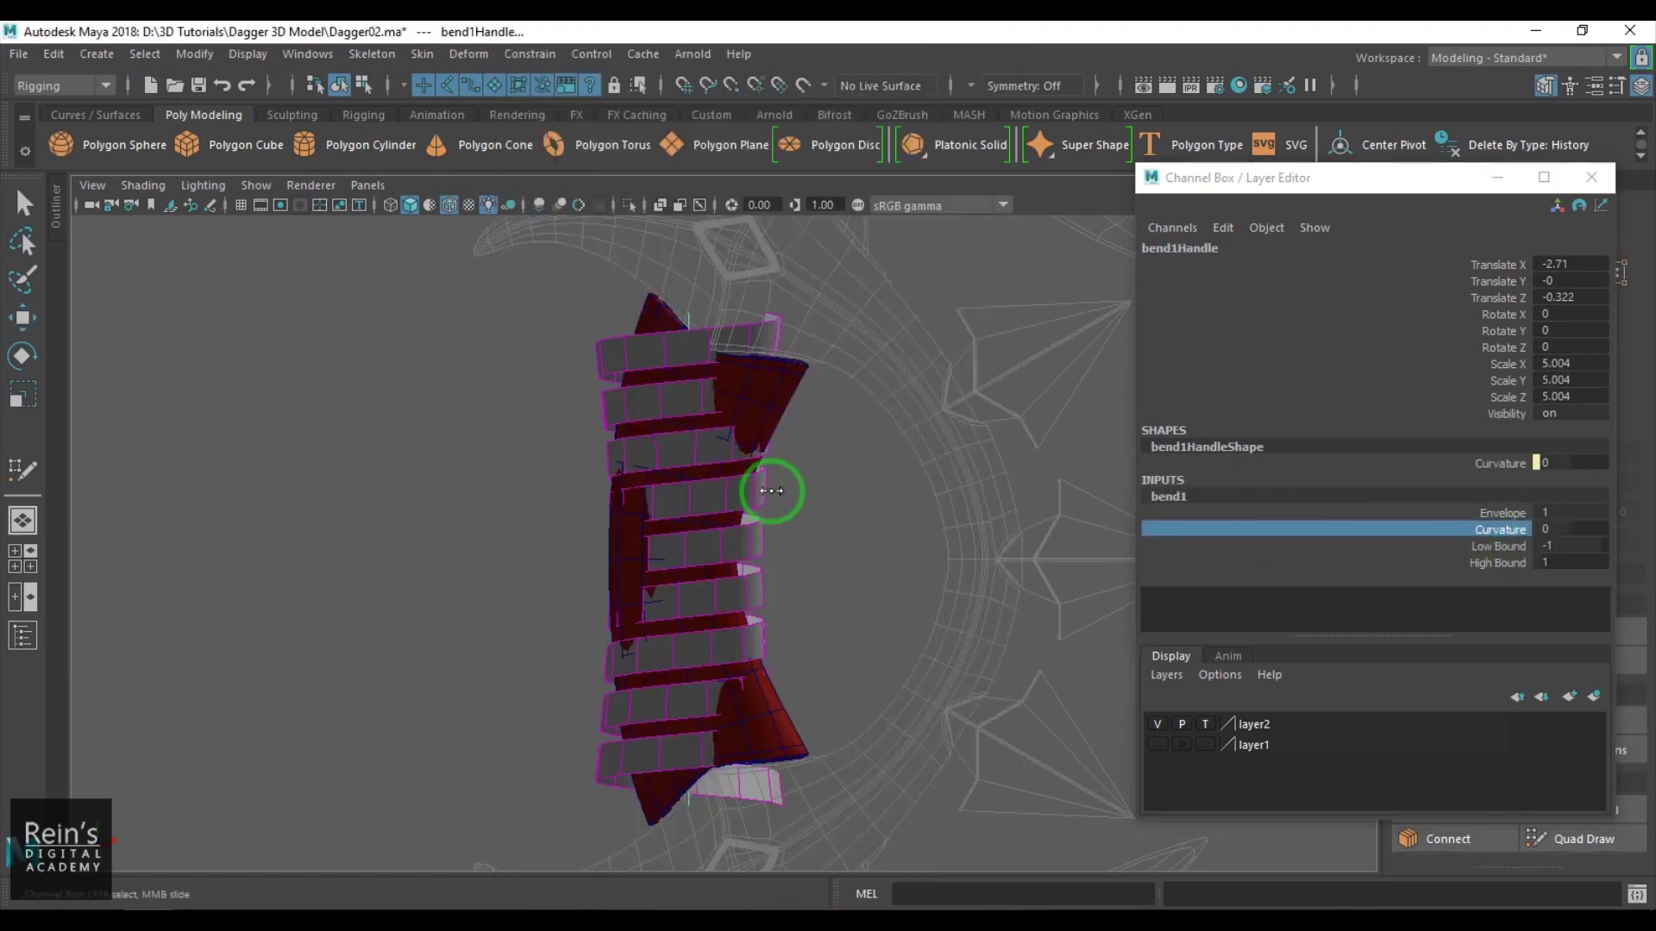
pyautogui.moveTo(769, 488); pyautogui.dragTo(792, 500, button='middle')
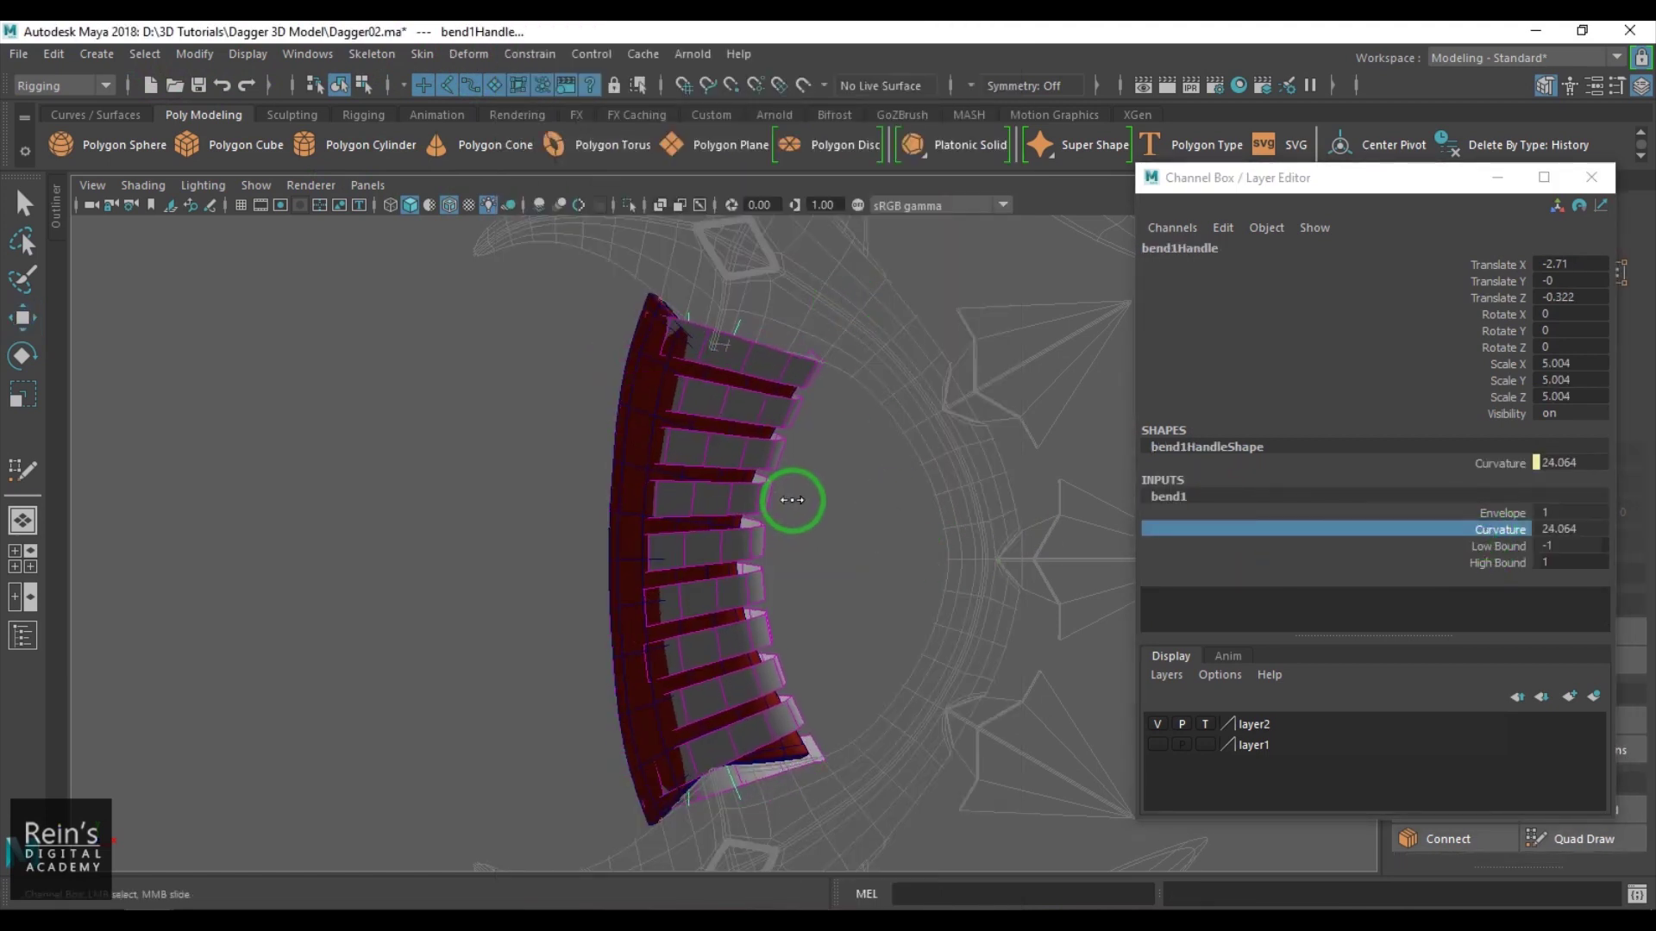
# Select the bent helix strip and delete its history, removing the bend deformer while keeping the shape.
pyautogui.press('w')
pyautogui.click(808, 430)
pyautogui.click(798, 420)
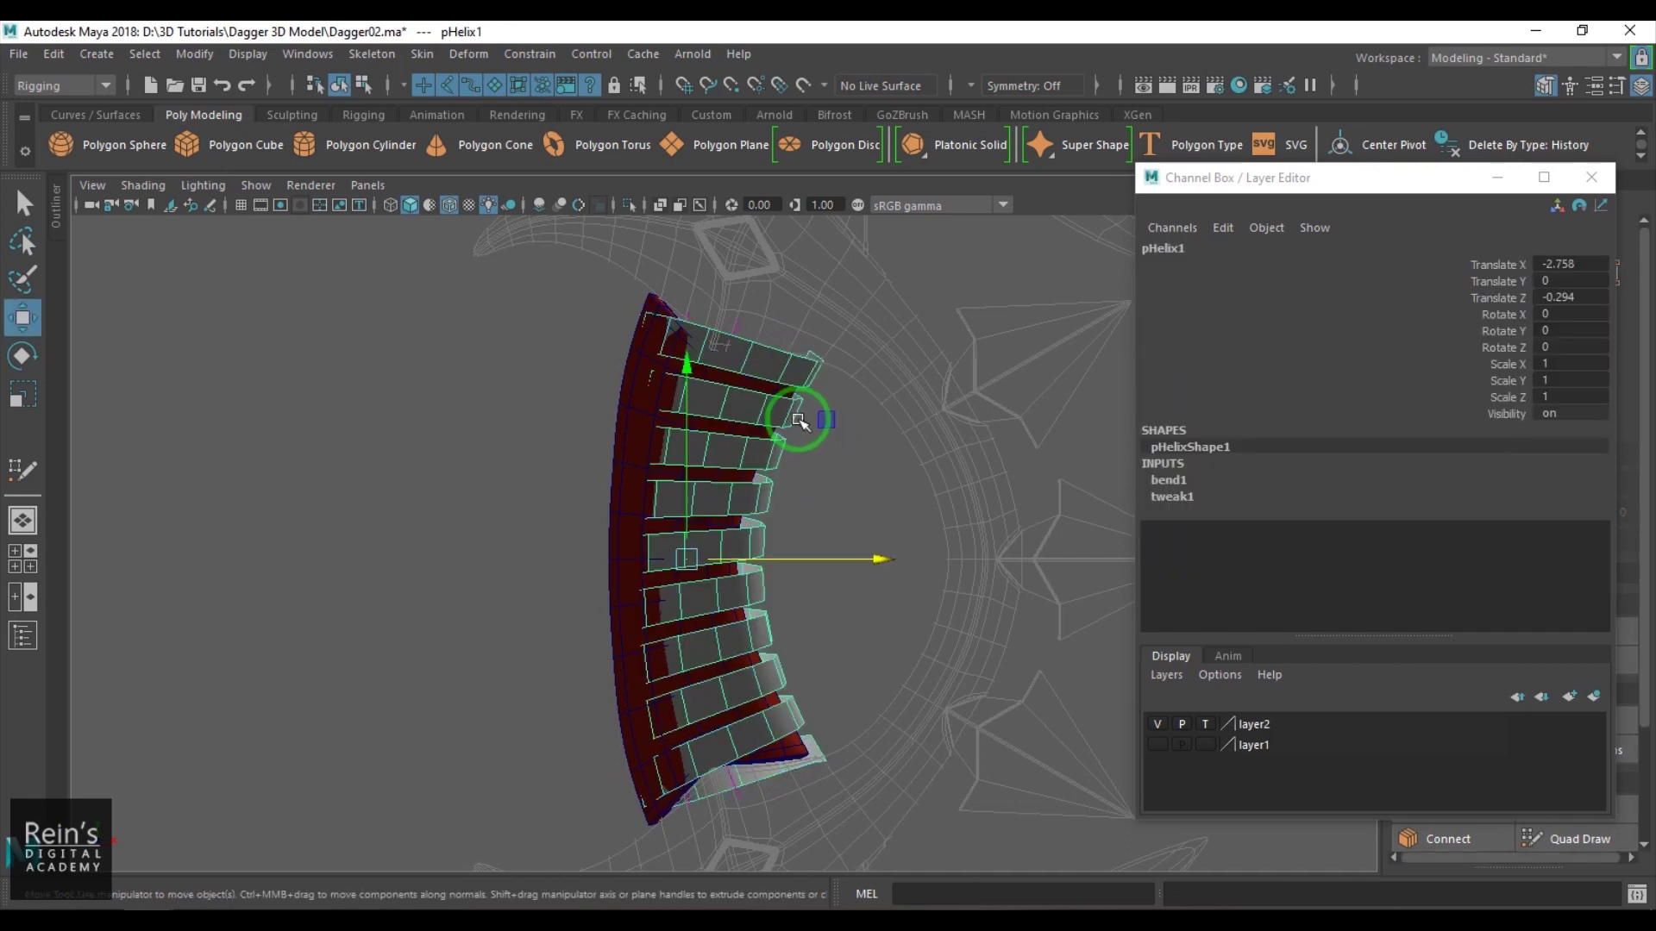
pyautogui.hotkey('alt', 'shift', 'd')
# Move the helix strip along X to about -2.968 and scale it uniformly to about 1.014.
pyautogui.click(831, 491)
pyautogui.click(770, 496)
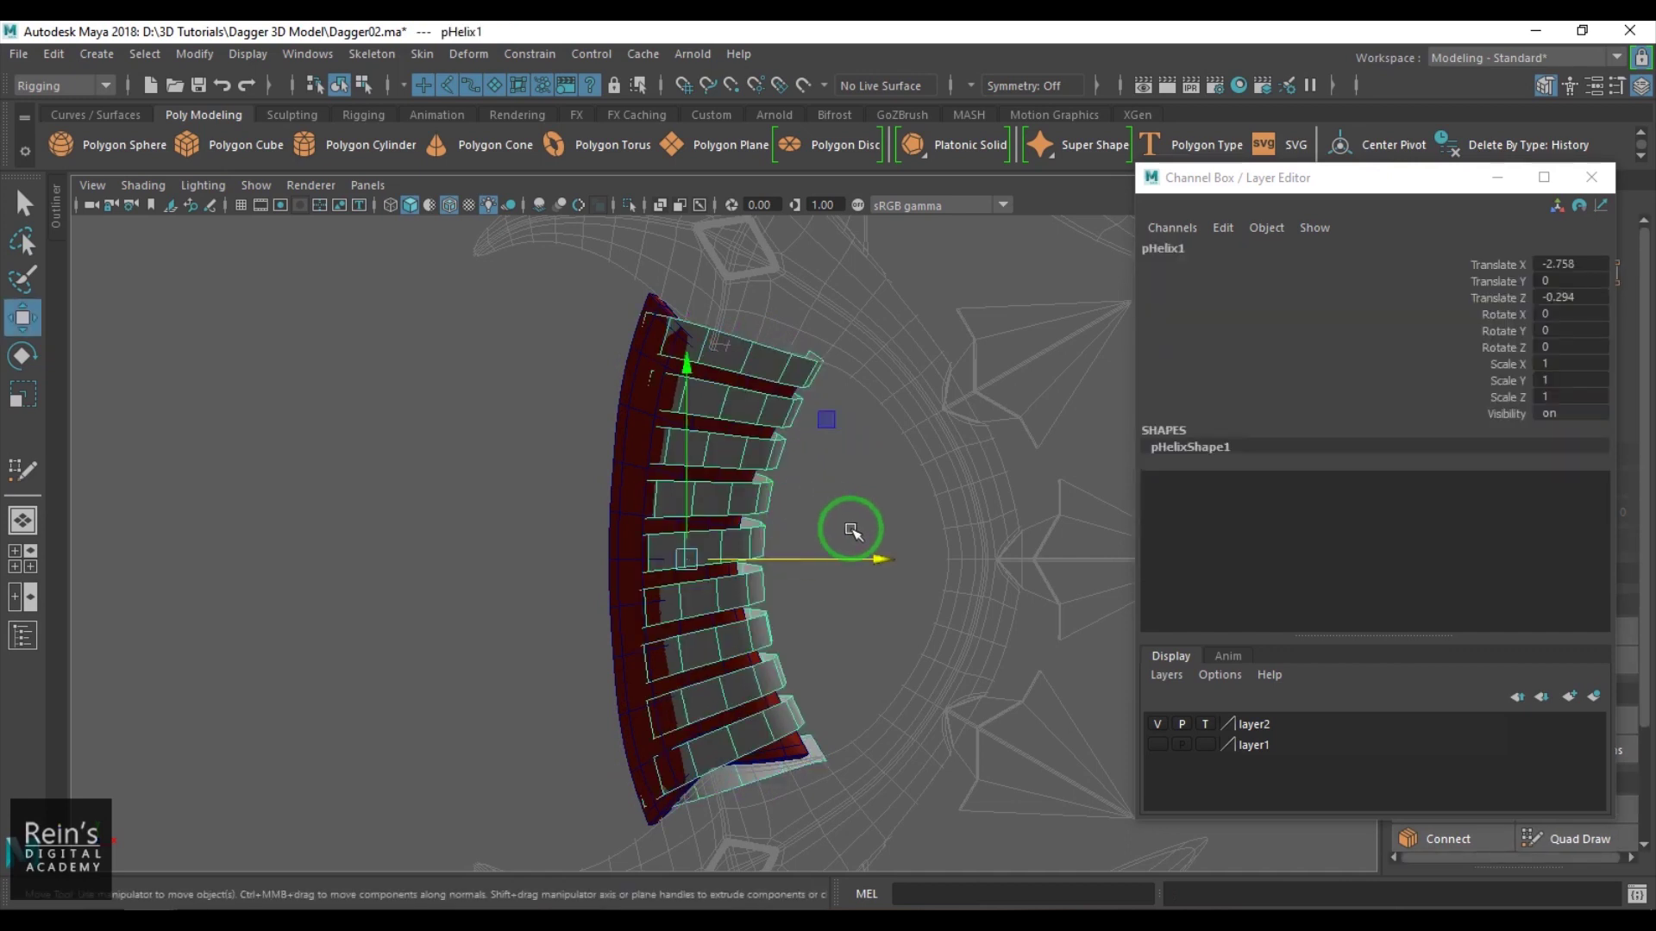
pyautogui.click(860, 553)
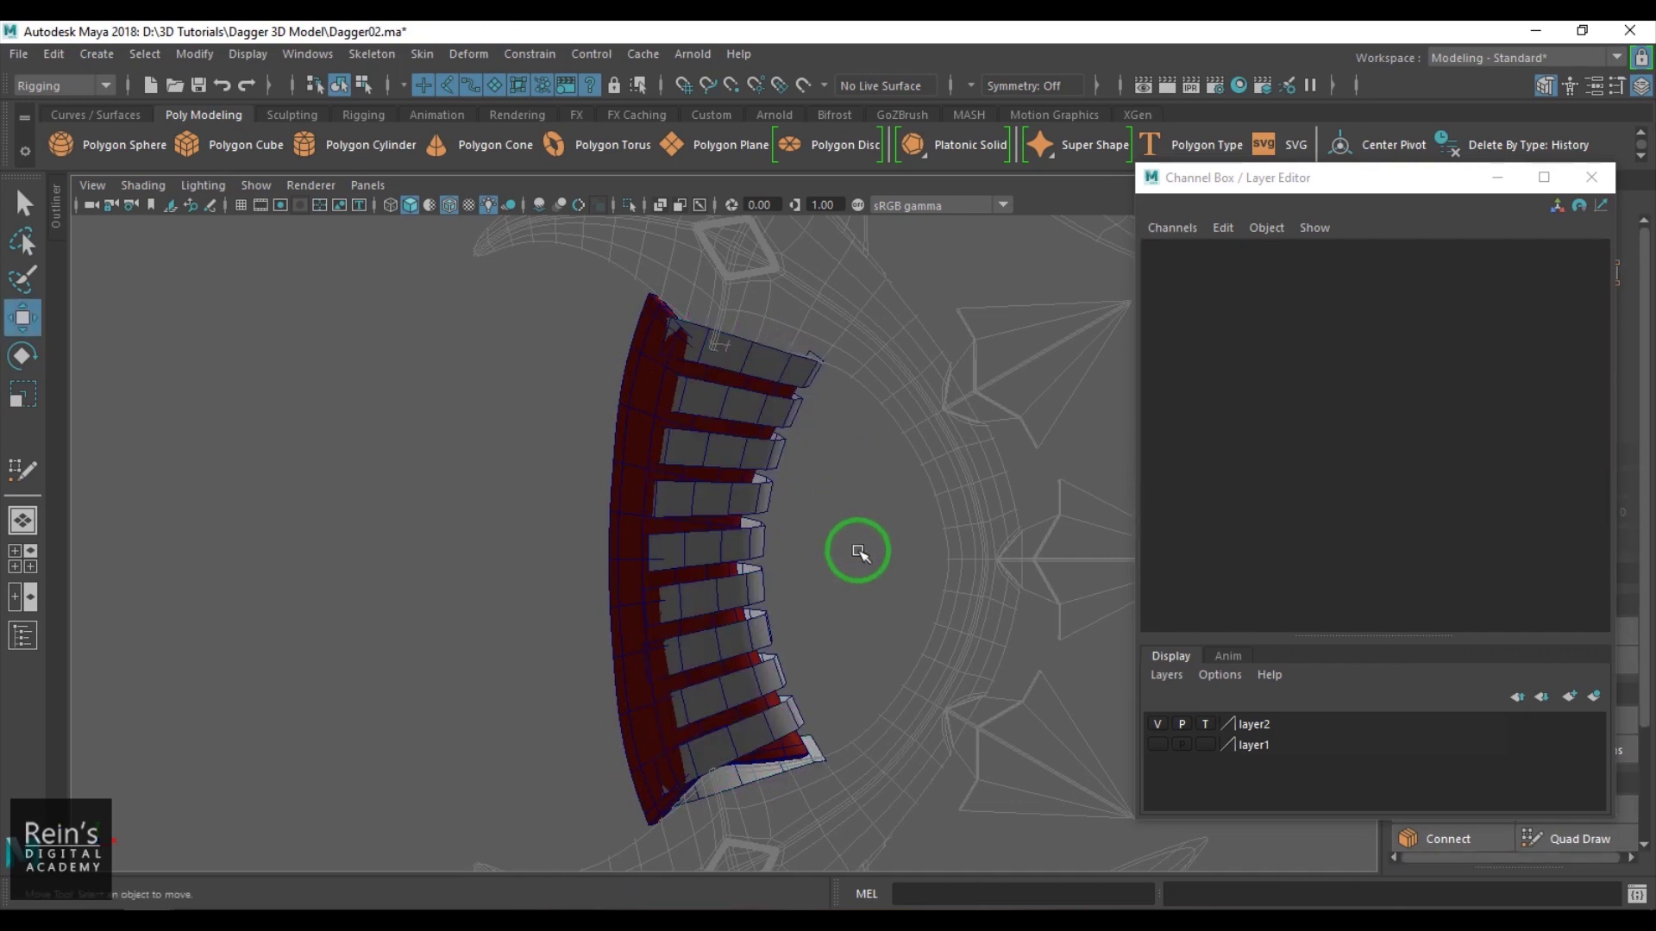
pyautogui.click(765, 502)
pyautogui.moveTo(875, 560); pyautogui.dragTo(864, 561)
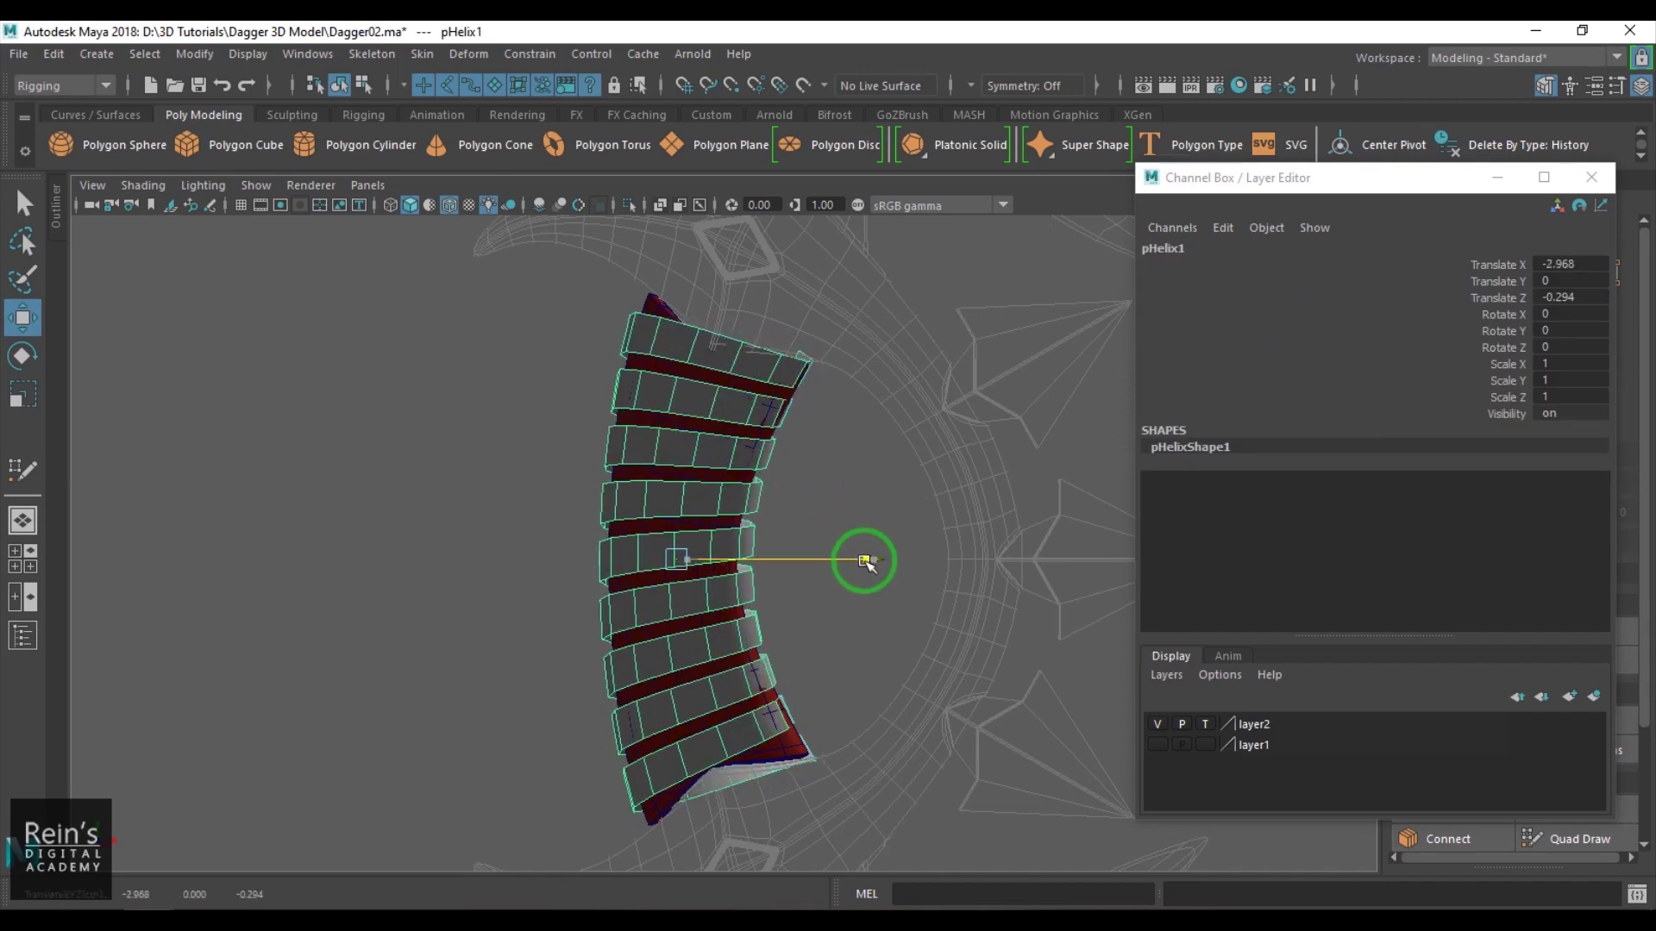
pyautogui.press('r')
pyautogui.moveTo(679, 564); pyautogui.dragTo(692, 575)
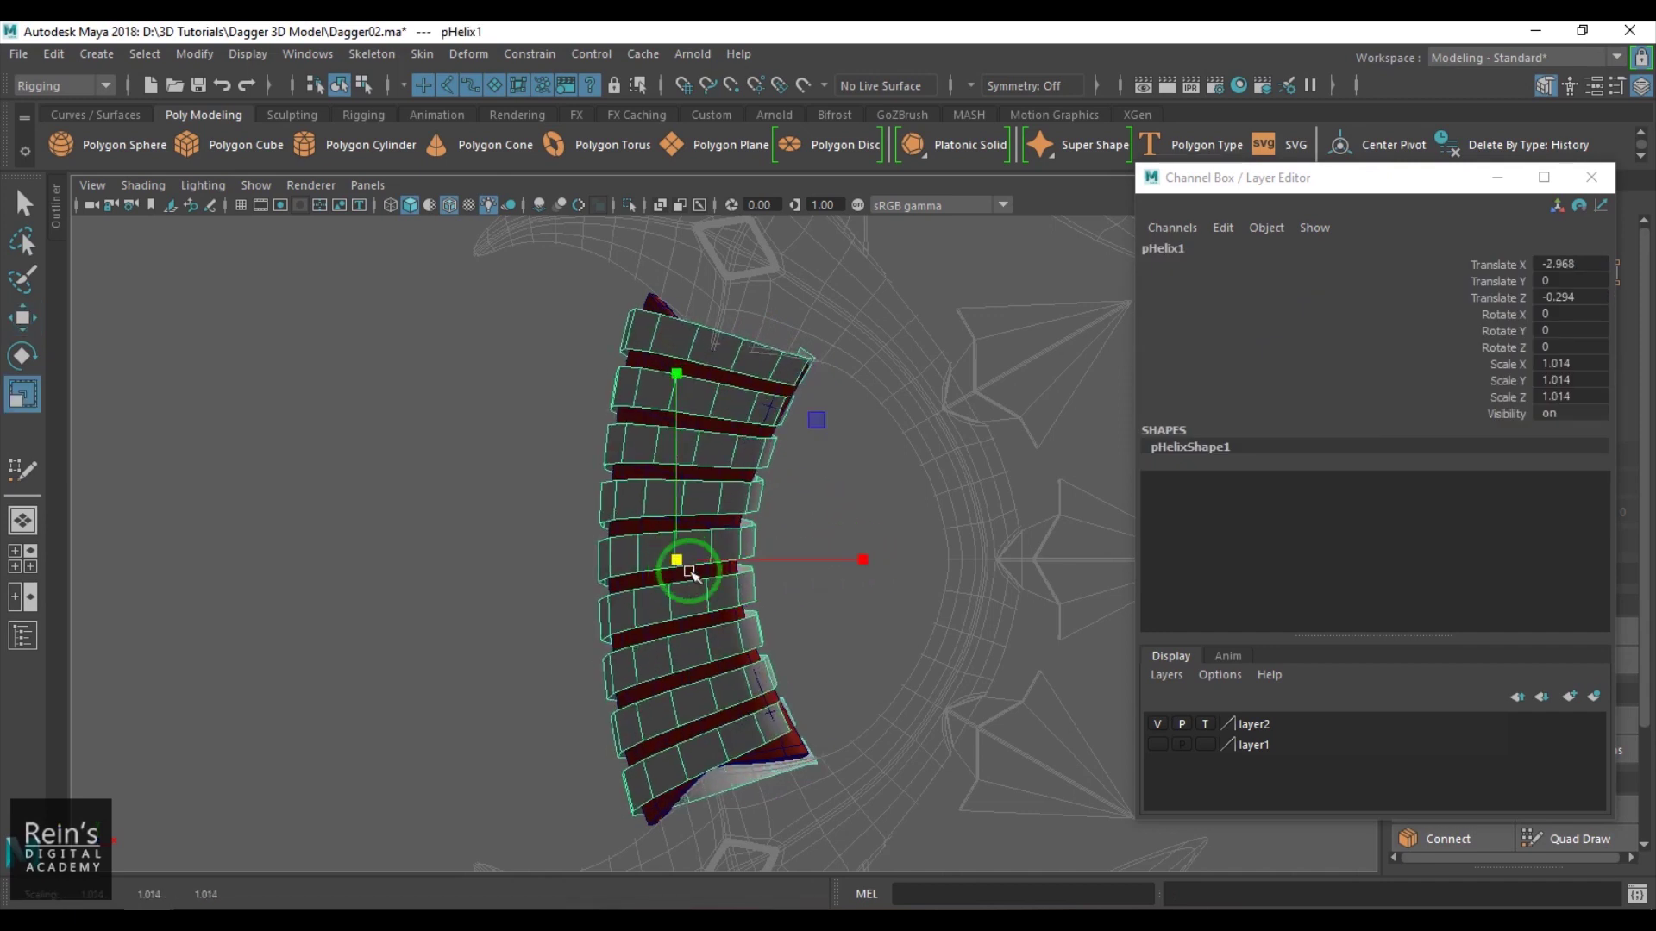
# Move the helix strip along Z to about -0.125 and hide layer2 to isolate the grip and strip.
pyautogui.keyDown('alt'); pyautogui.moveTo(804, 589); pyautogui.dragTo(805, 481); pyautogui.keyUp('alt')
pyautogui.press('w')
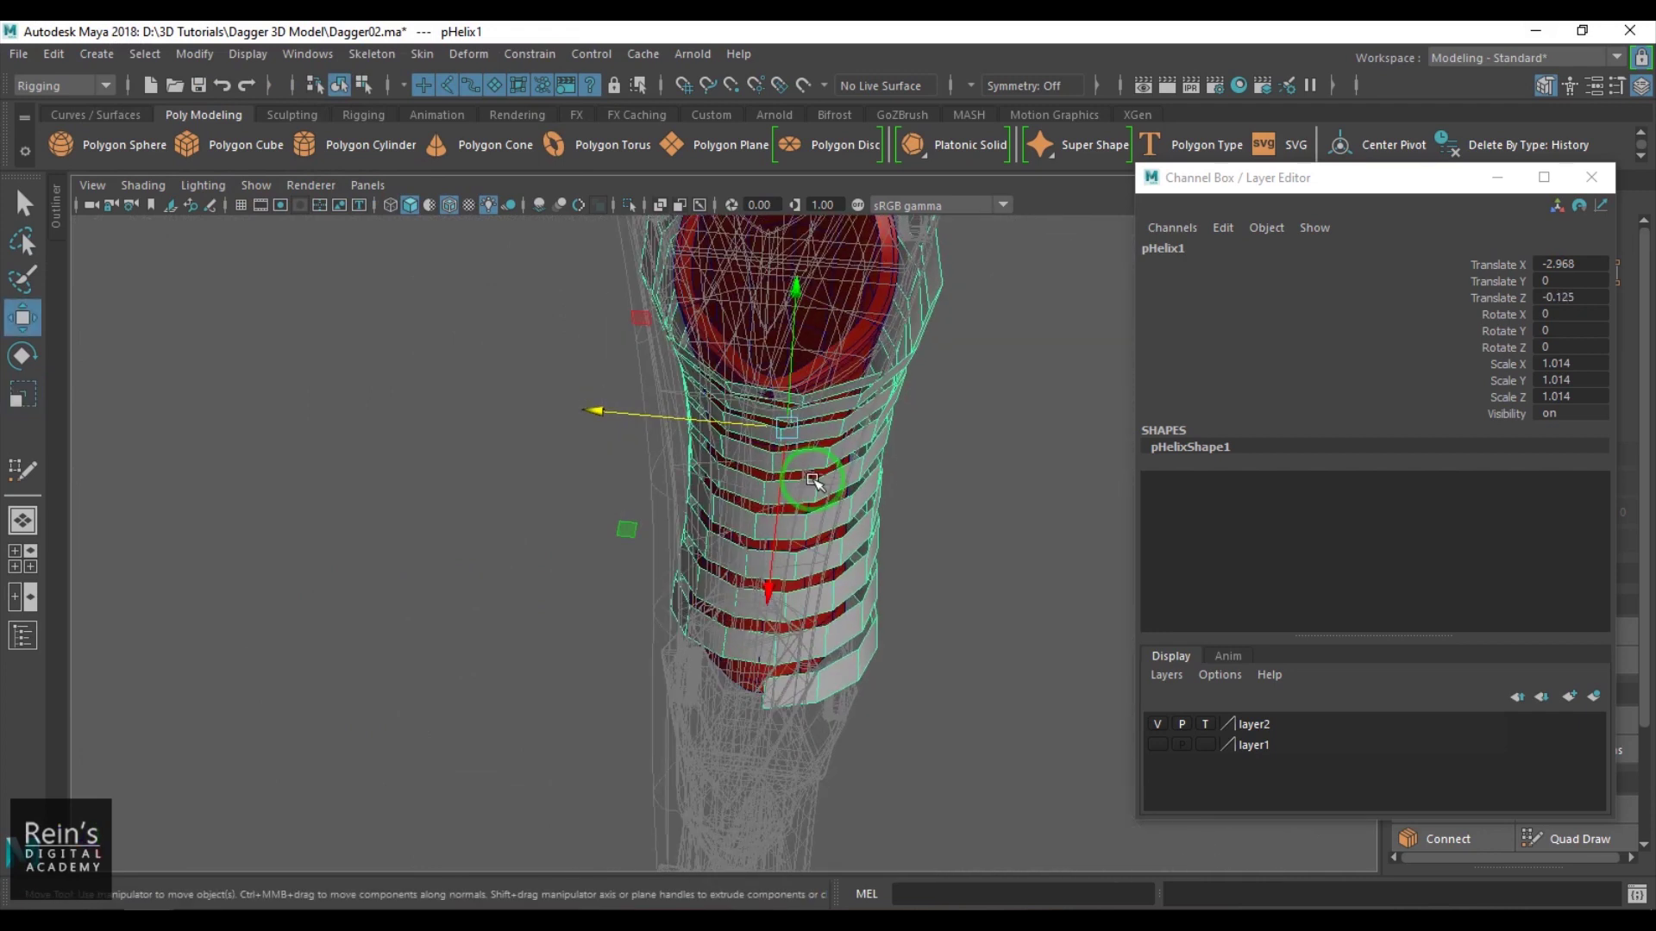
pyautogui.press('r')
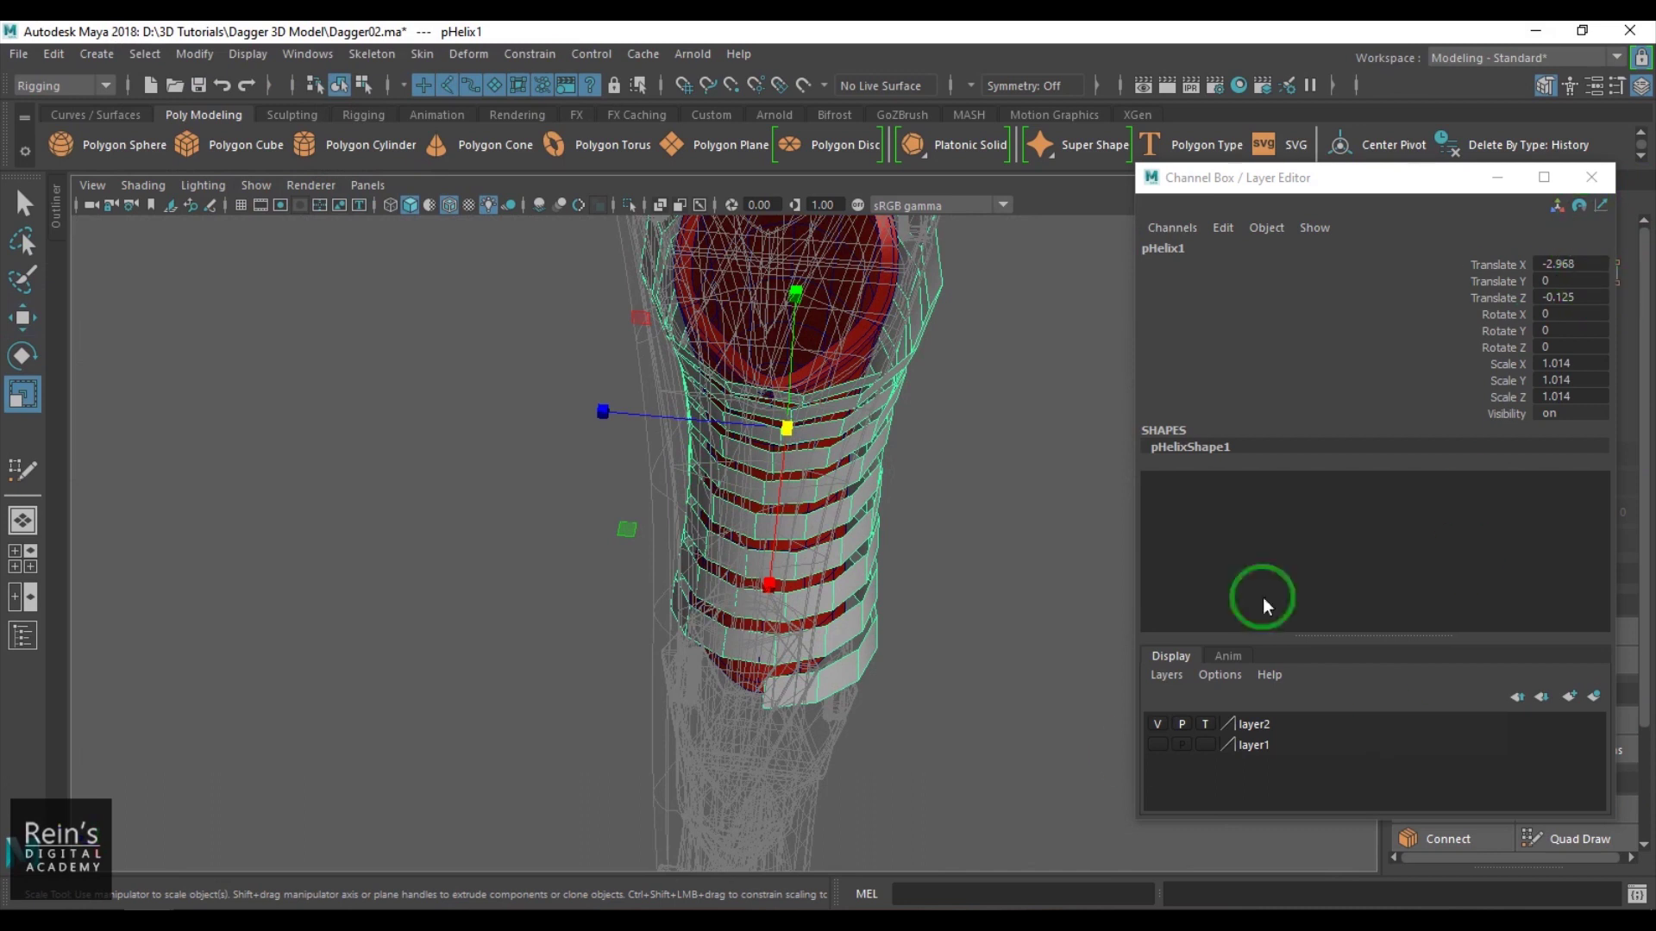
pyautogui.click(1157, 726)
# Fit the helix strip over the grip's depth by scaling it along Z to about 0.786 and moving it along Z to about -0.031.
pyautogui.moveTo(597, 420); pyautogui.dragTo(632, 422)
pyautogui.press('w')
pyautogui.scroll(-2, 749, 488)
pyautogui.keyDown('alt'); pyautogui.moveTo(748, 500); pyautogui.dragTo(893, 574); pyautogui.keyUp('alt')
pyautogui.scroll(2, 804, 551)
pyautogui.moveTo(565, 529); pyautogui.dragTo(559, 531)
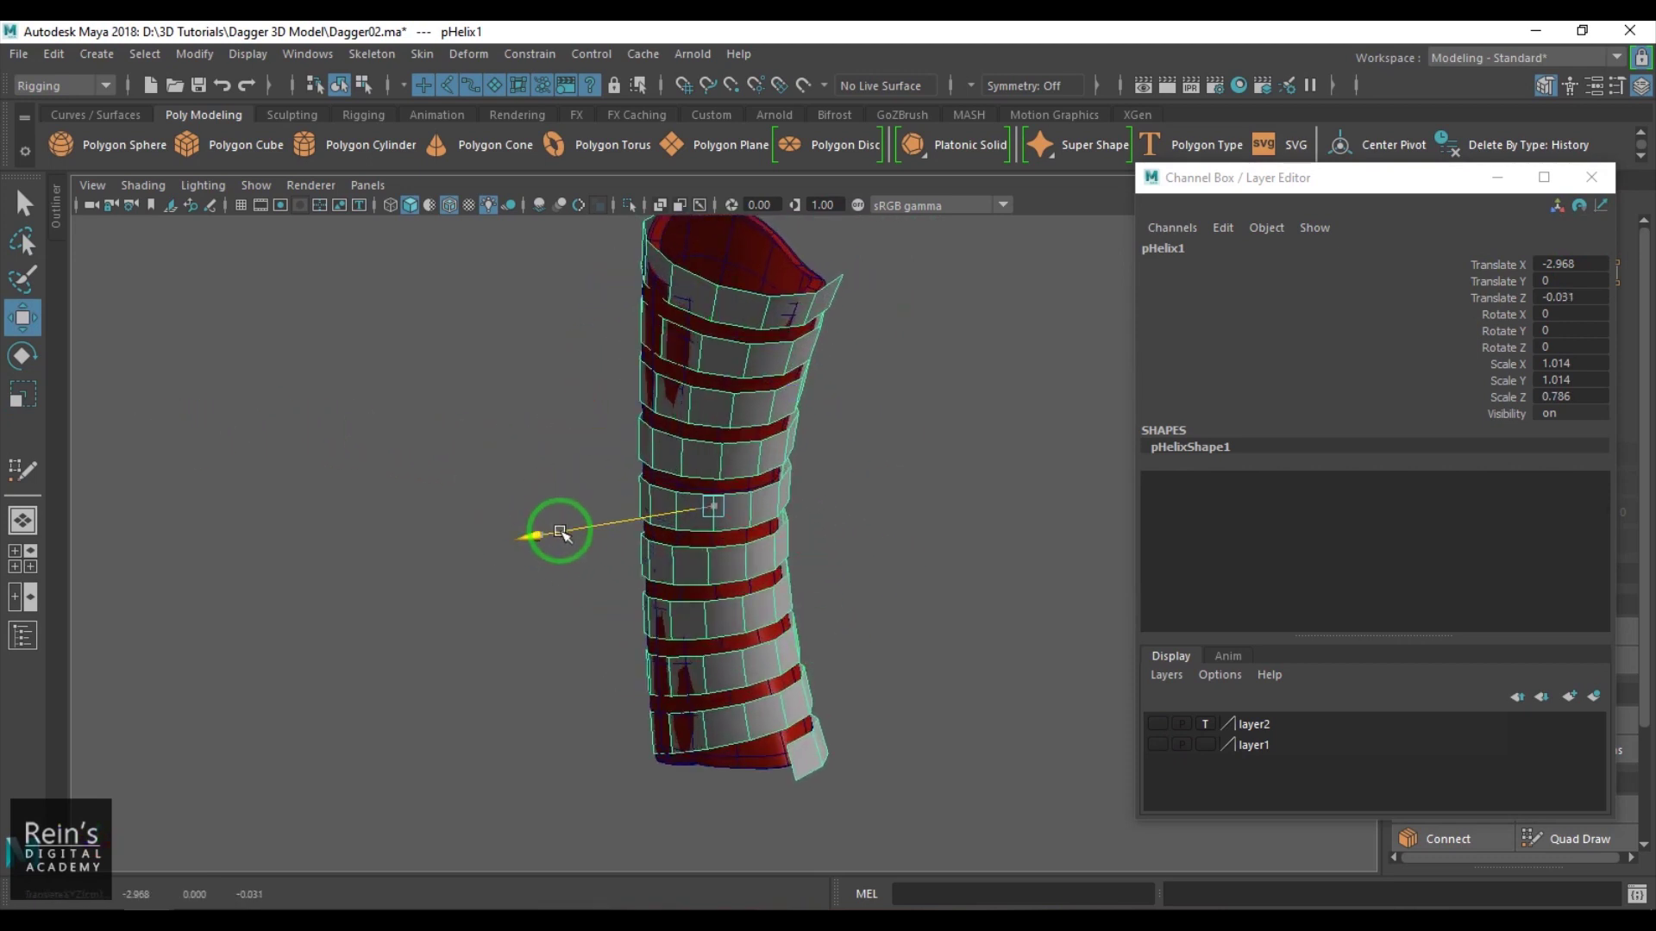
pyautogui.press('r')
pyautogui.moveTo(545, 539); pyautogui.dragTo(908, 595)
# Select the grip cylinder inside the helix strip and make it a live surface.
pyautogui.keyDown('alt'); pyautogui.moveTo(846, 547); pyautogui.dragTo(916, 571, button='right'); pyautogui.keyUp('alt')
pyautogui.keyDown('alt'); pyautogui.moveTo(897, 561); pyautogui.dragTo(933, 500); pyautogui.keyUp('alt')
pyautogui.click(730, 296)
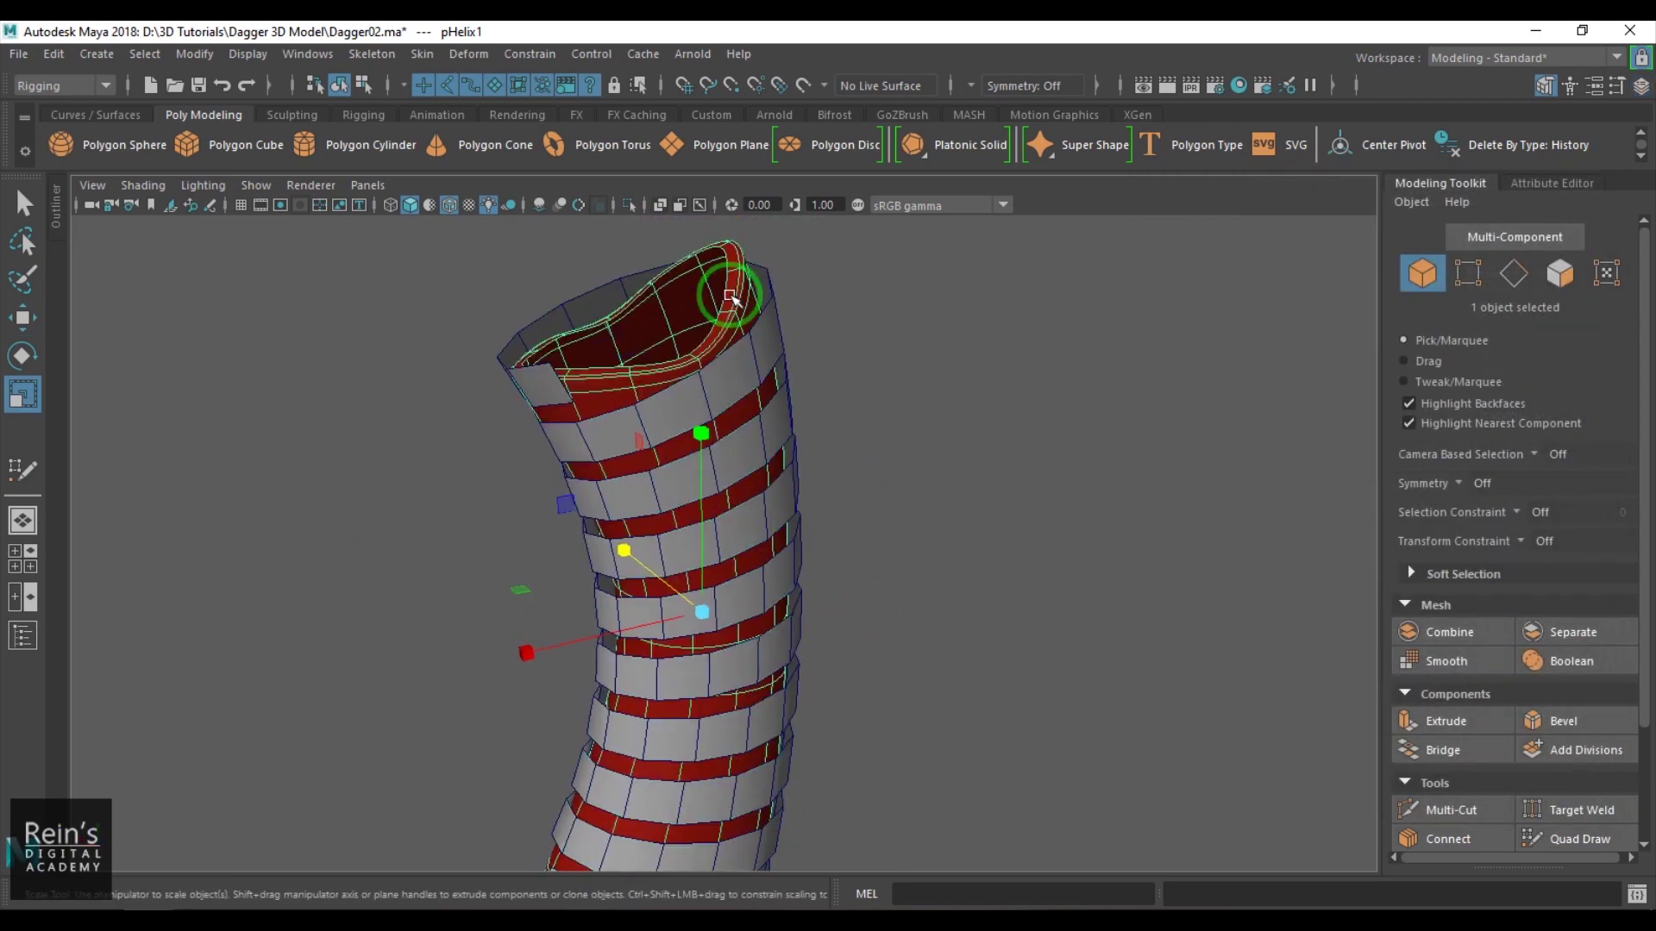
pyautogui.click(803, 86)
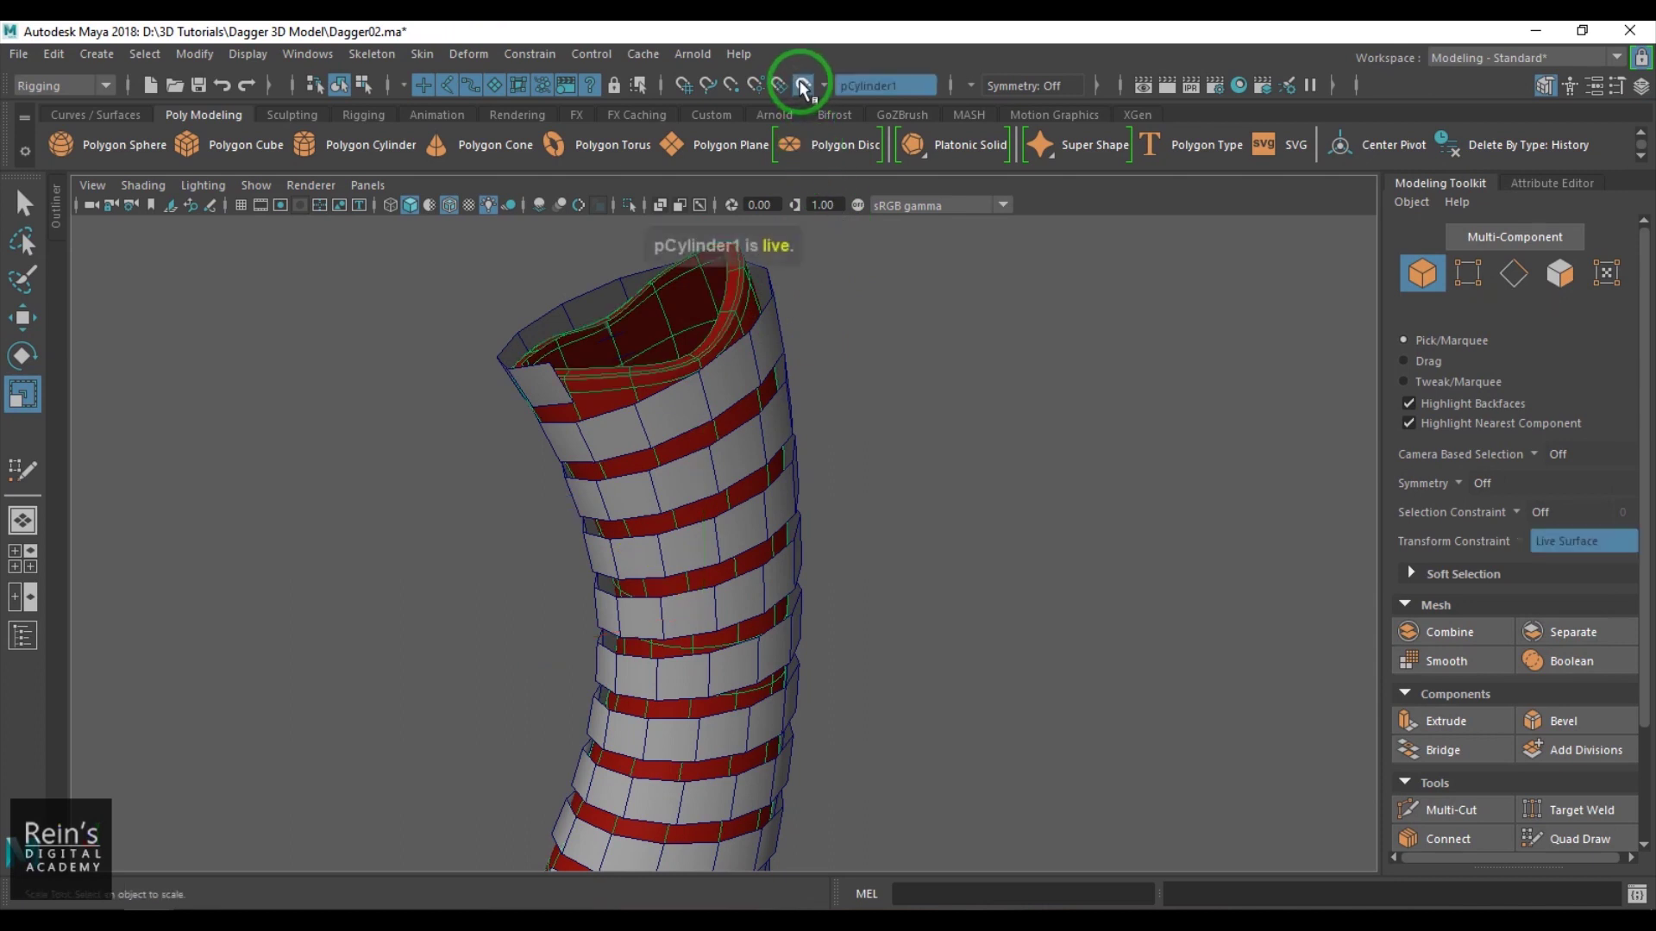
# Activate Quad Draw on the helix strip and pull the uppermost wrap's lower-edge vertices down along the live grip surface.
pyautogui.click(682, 427)
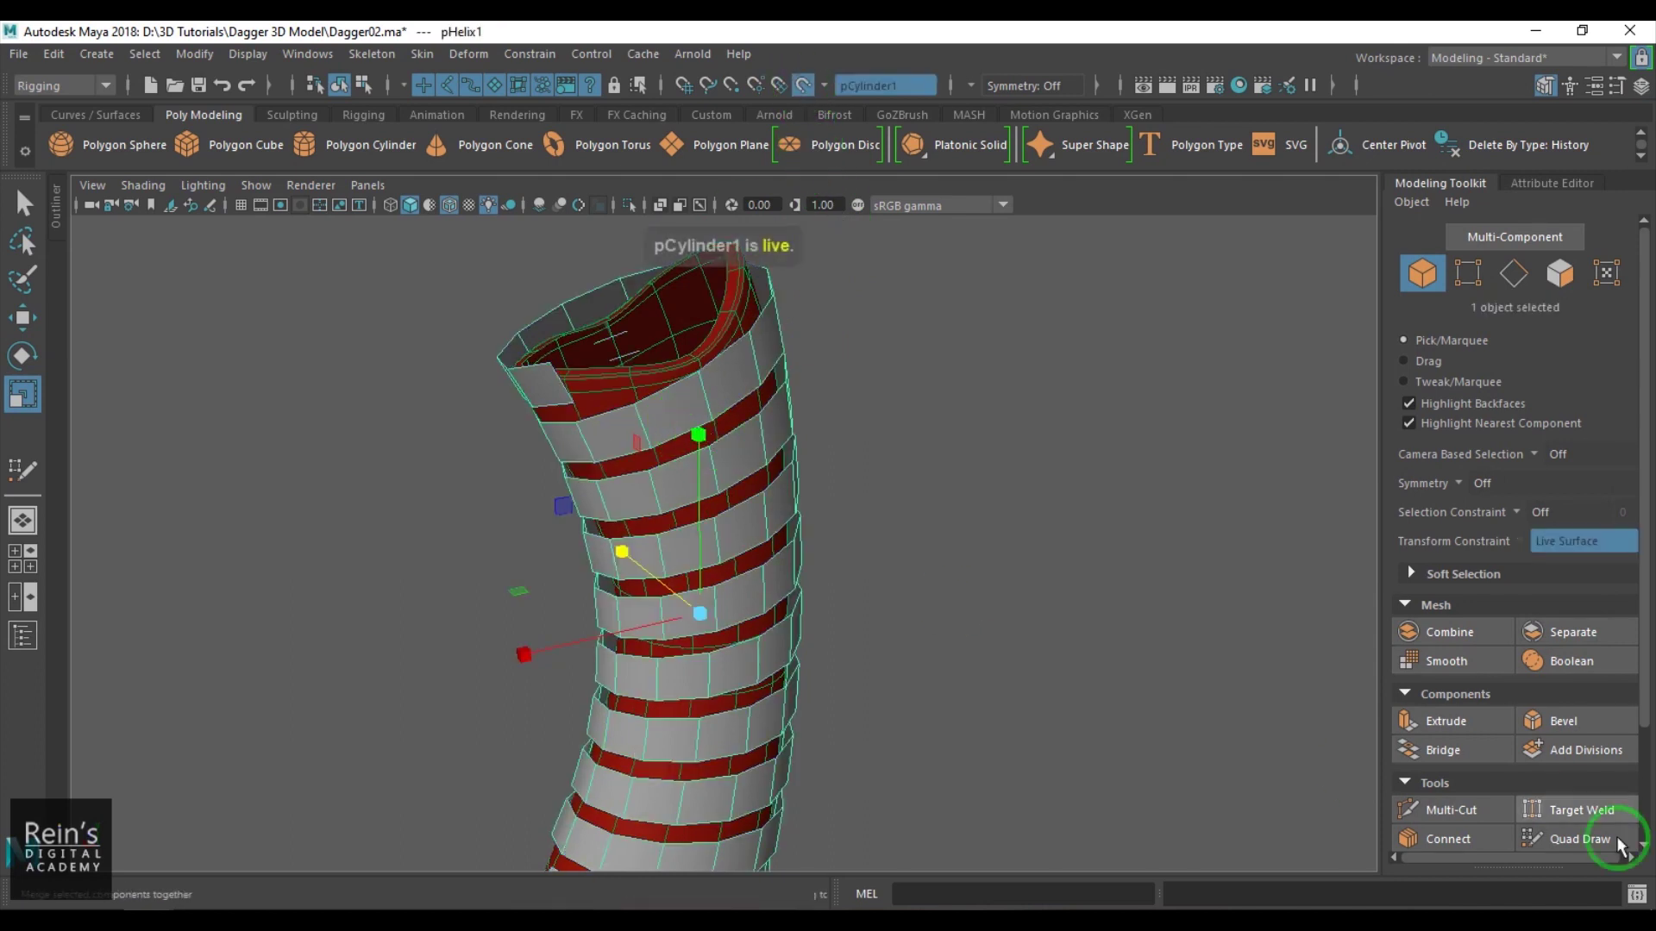
pyautogui.scroll(-2, 1649, 747)
pyautogui.scroll(-1, 1642, 747)
pyautogui.click(1585, 709)
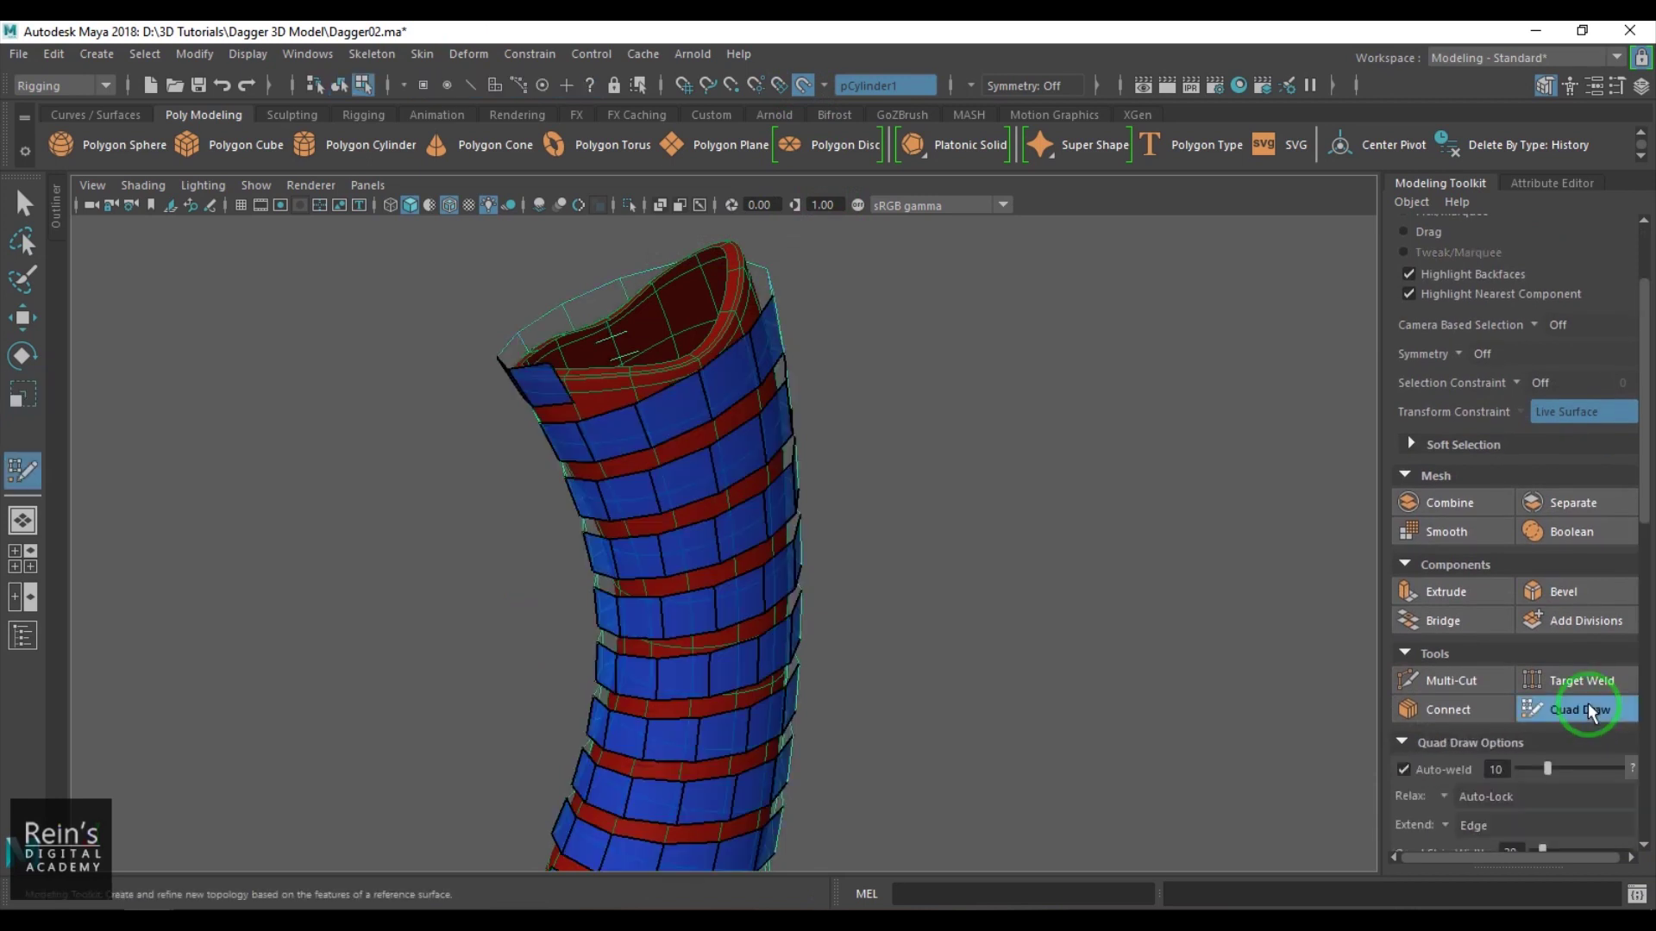
pyautogui.keyDown('alt'); pyautogui.moveTo(578, 444); pyautogui.dragTo(591, 440); pyautogui.keyUp('alt')
pyautogui.keyDown('alt'); pyautogui.moveTo(592, 440); pyautogui.dragTo(768, 525, button='right'); pyautogui.keyUp('alt')
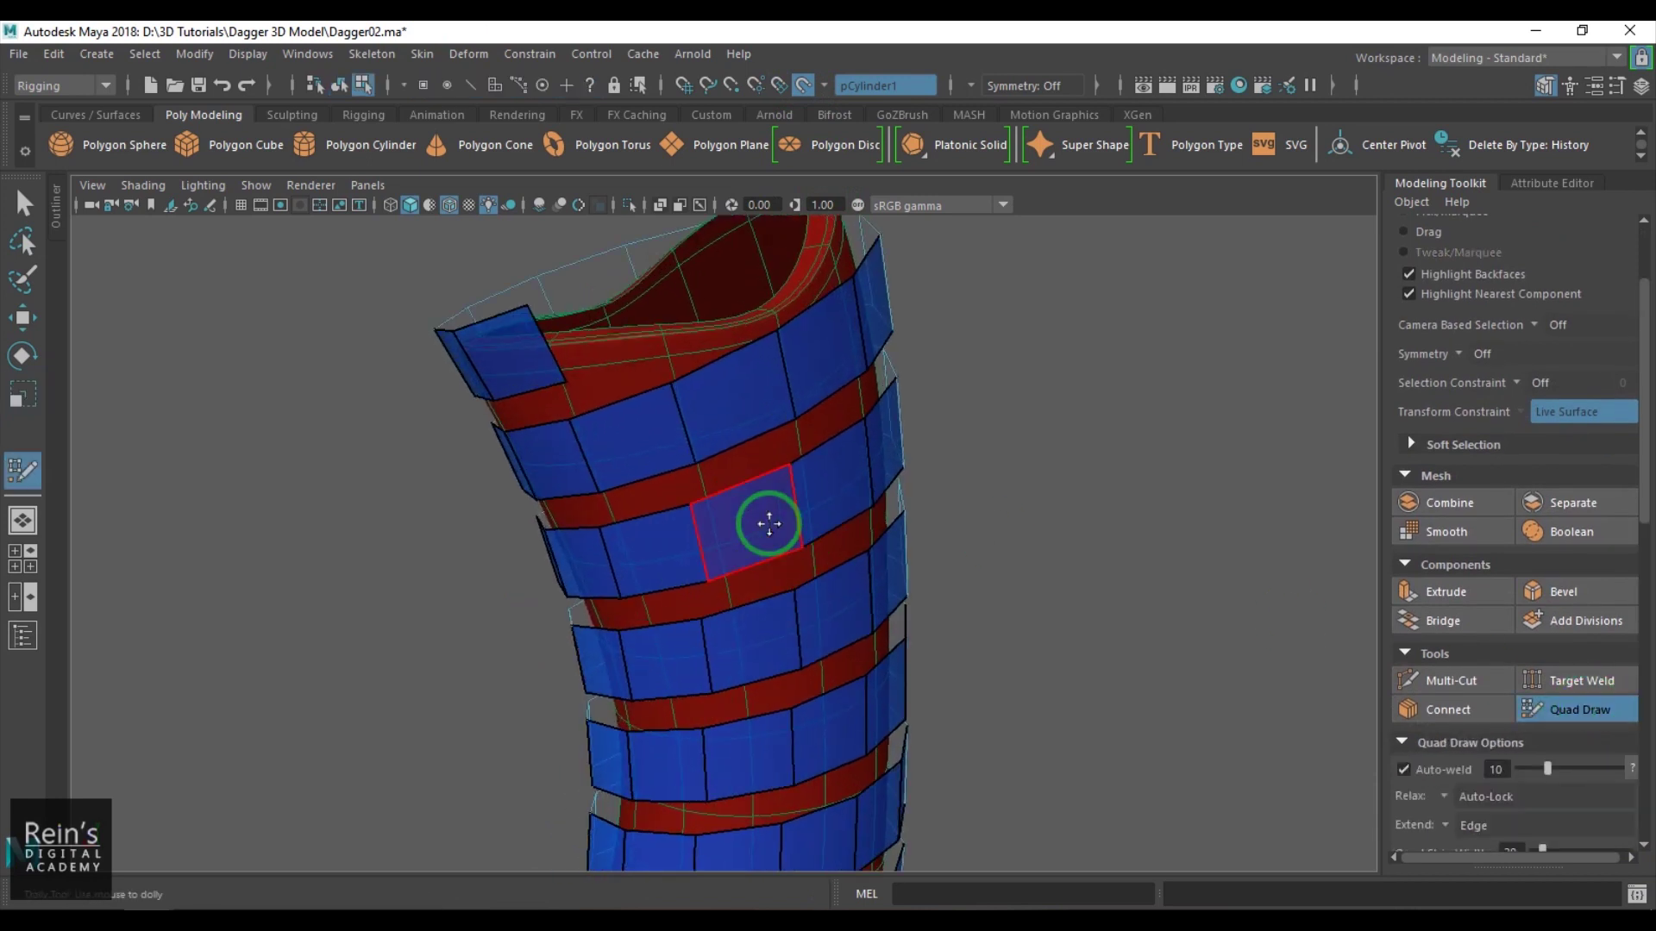
pyautogui.keyDown('alt'); pyautogui.moveTo(768, 525); pyautogui.dragTo(810, 551); pyautogui.keyUp('alt')
pyautogui.keyDown('alt'); pyautogui.moveTo(832, 471); pyautogui.dragTo(646, 433); pyautogui.keyUp('alt')
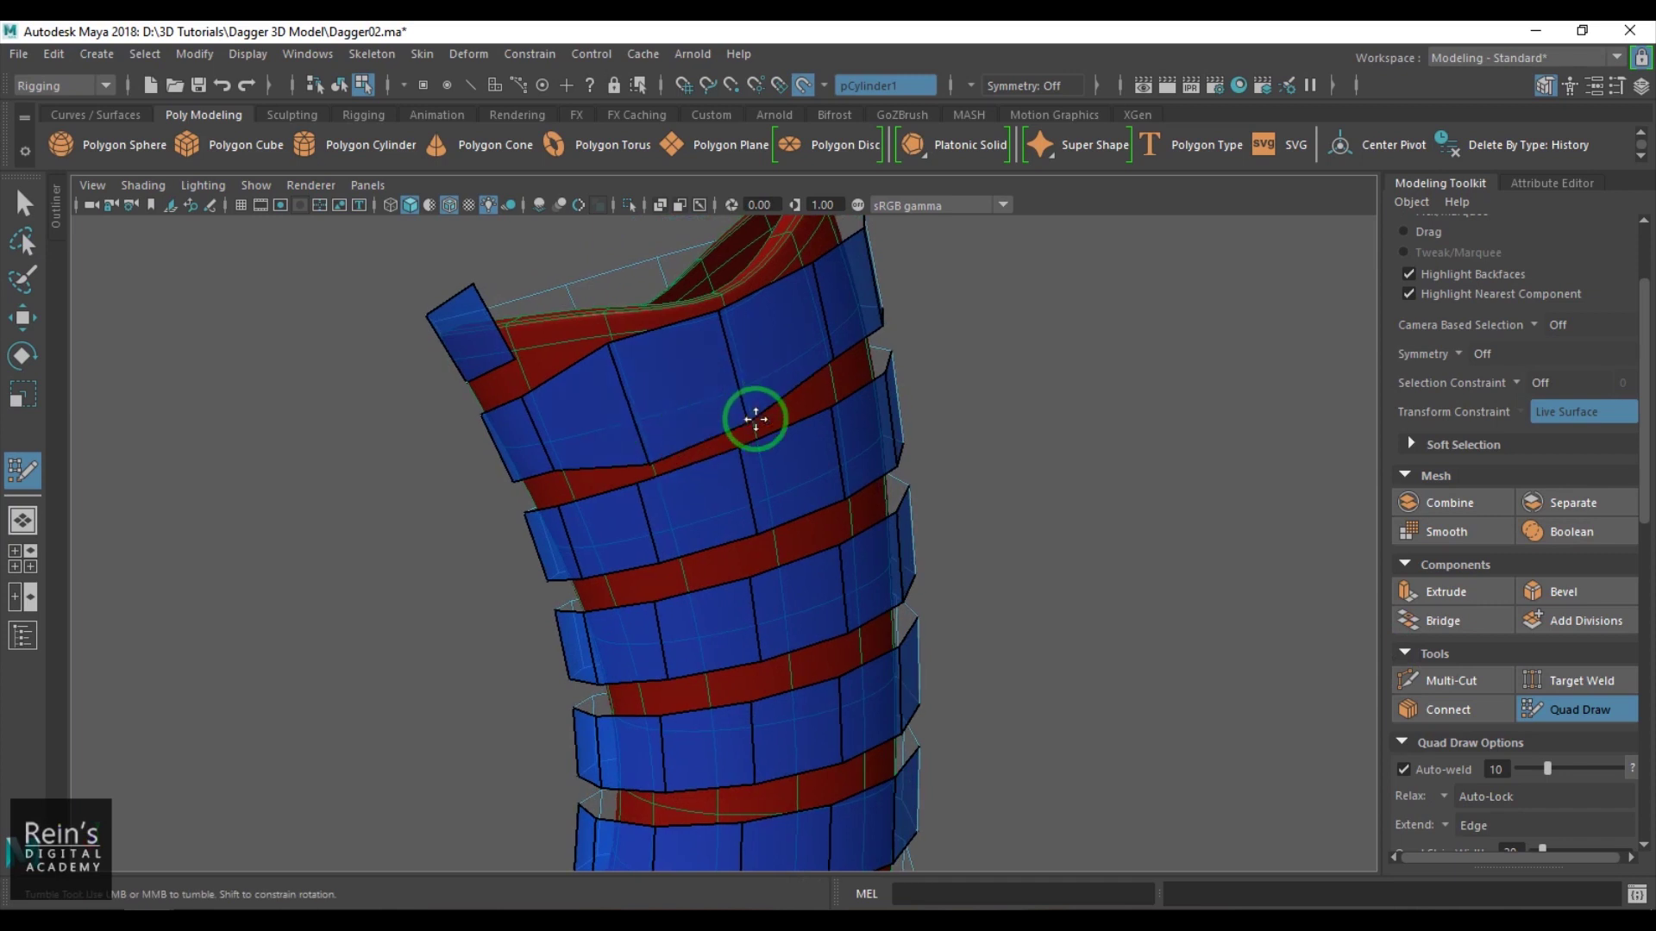
# Pull the second wrap's upper-edge vertices up to the first wrap around the grip, closing the gap between them.
pyautogui.keyDown('alt'); pyautogui.moveTo(813, 345); pyautogui.dragTo(701, 374); pyautogui.keyUp('alt')
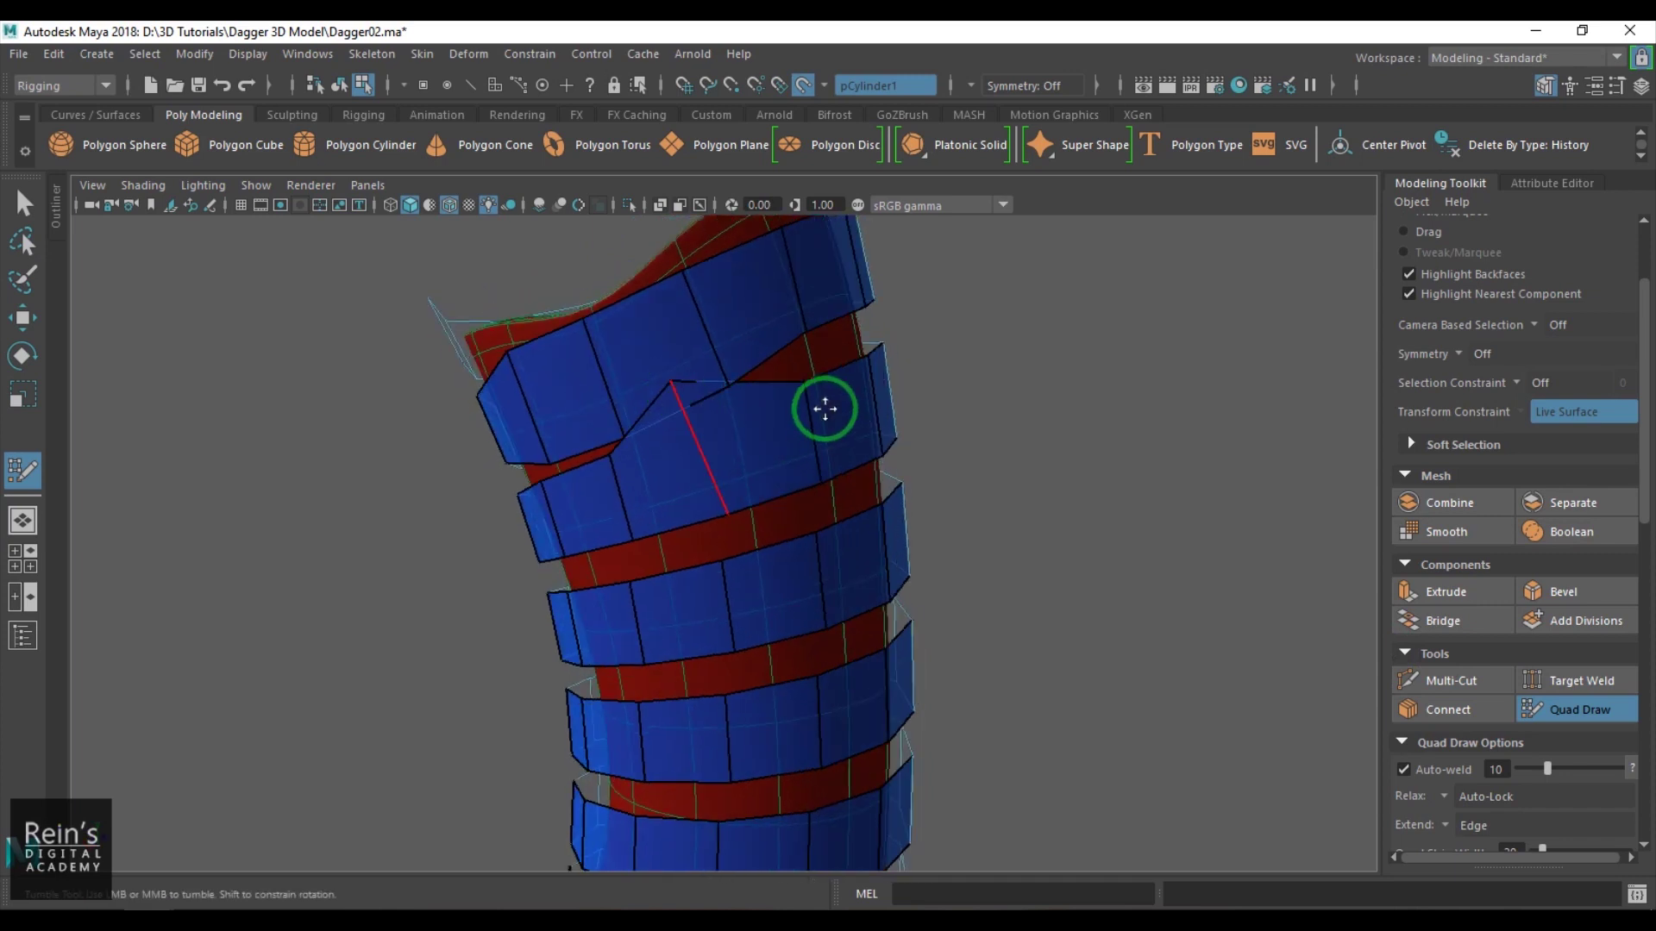
pyautogui.keyDown('alt'); pyautogui.moveTo(774, 328); pyautogui.dragTo(749, 453); pyautogui.keyUp('alt')
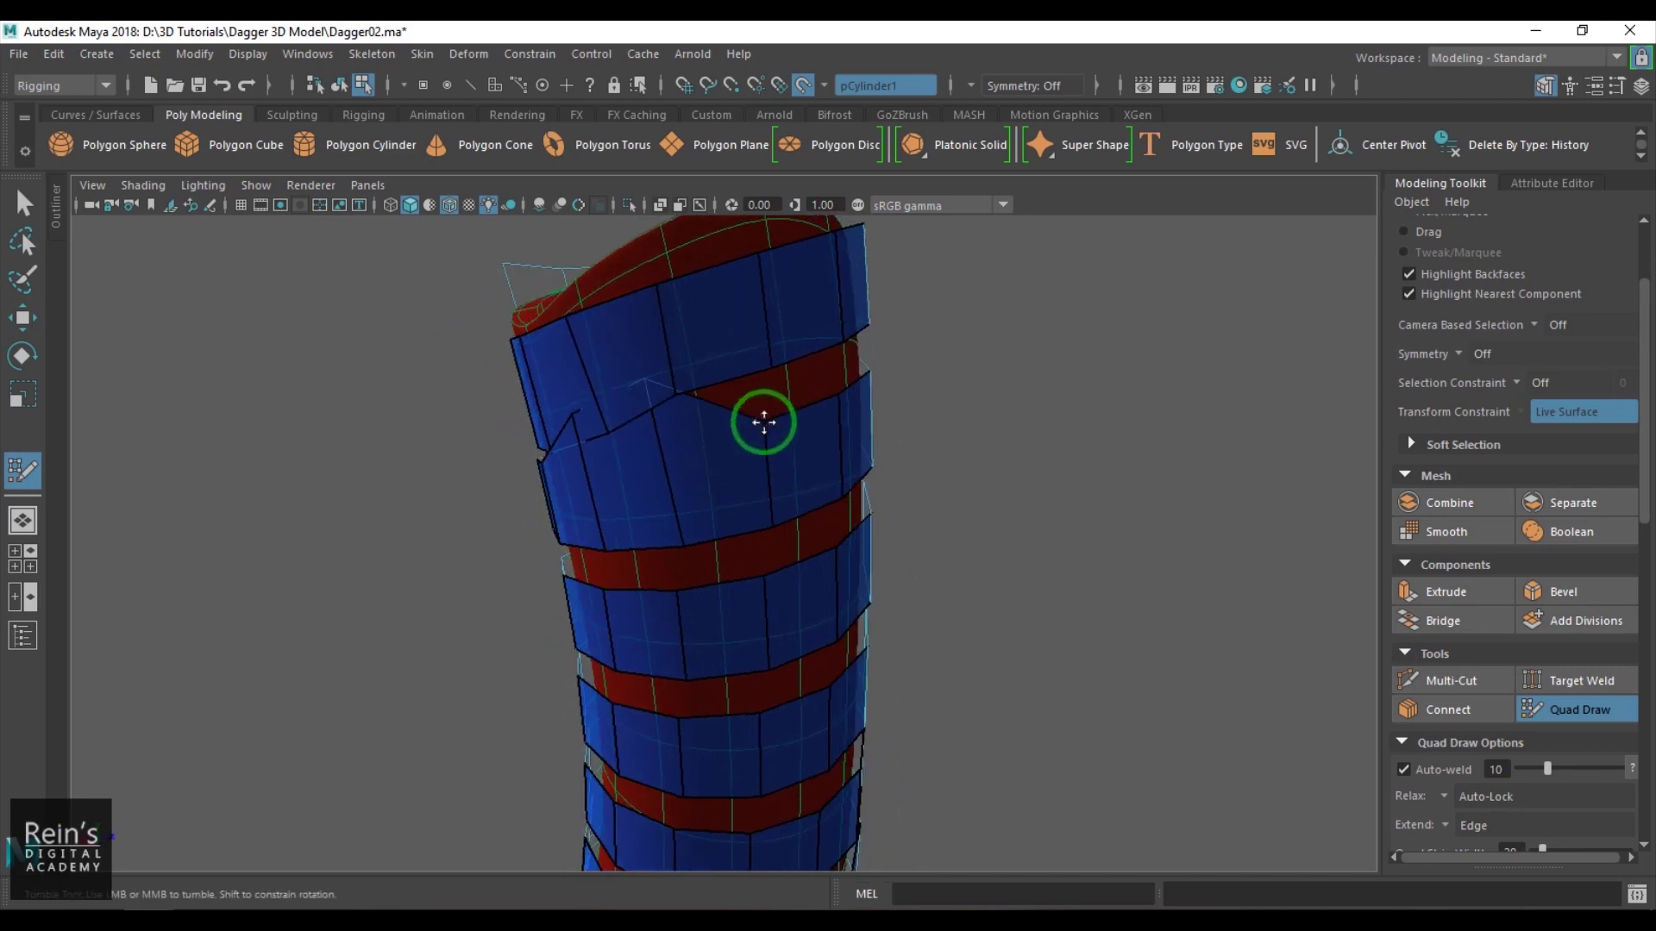
pyautogui.moveTo(740, 365)
pyautogui.keyDown('alt'); pyautogui.mouseDown()
pyautogui.moveTo(721, 438)
pyautogui.moveTo(747, 344)
pyautogui.mouseUp(); pyautogui.keyUp('alt')
pyautogui.keyDown('alt'); pyautogui.moveTo(747, 344); pyautogui.dragTo(714, 345, button='middle'); pyautogui.keyUp('alt')
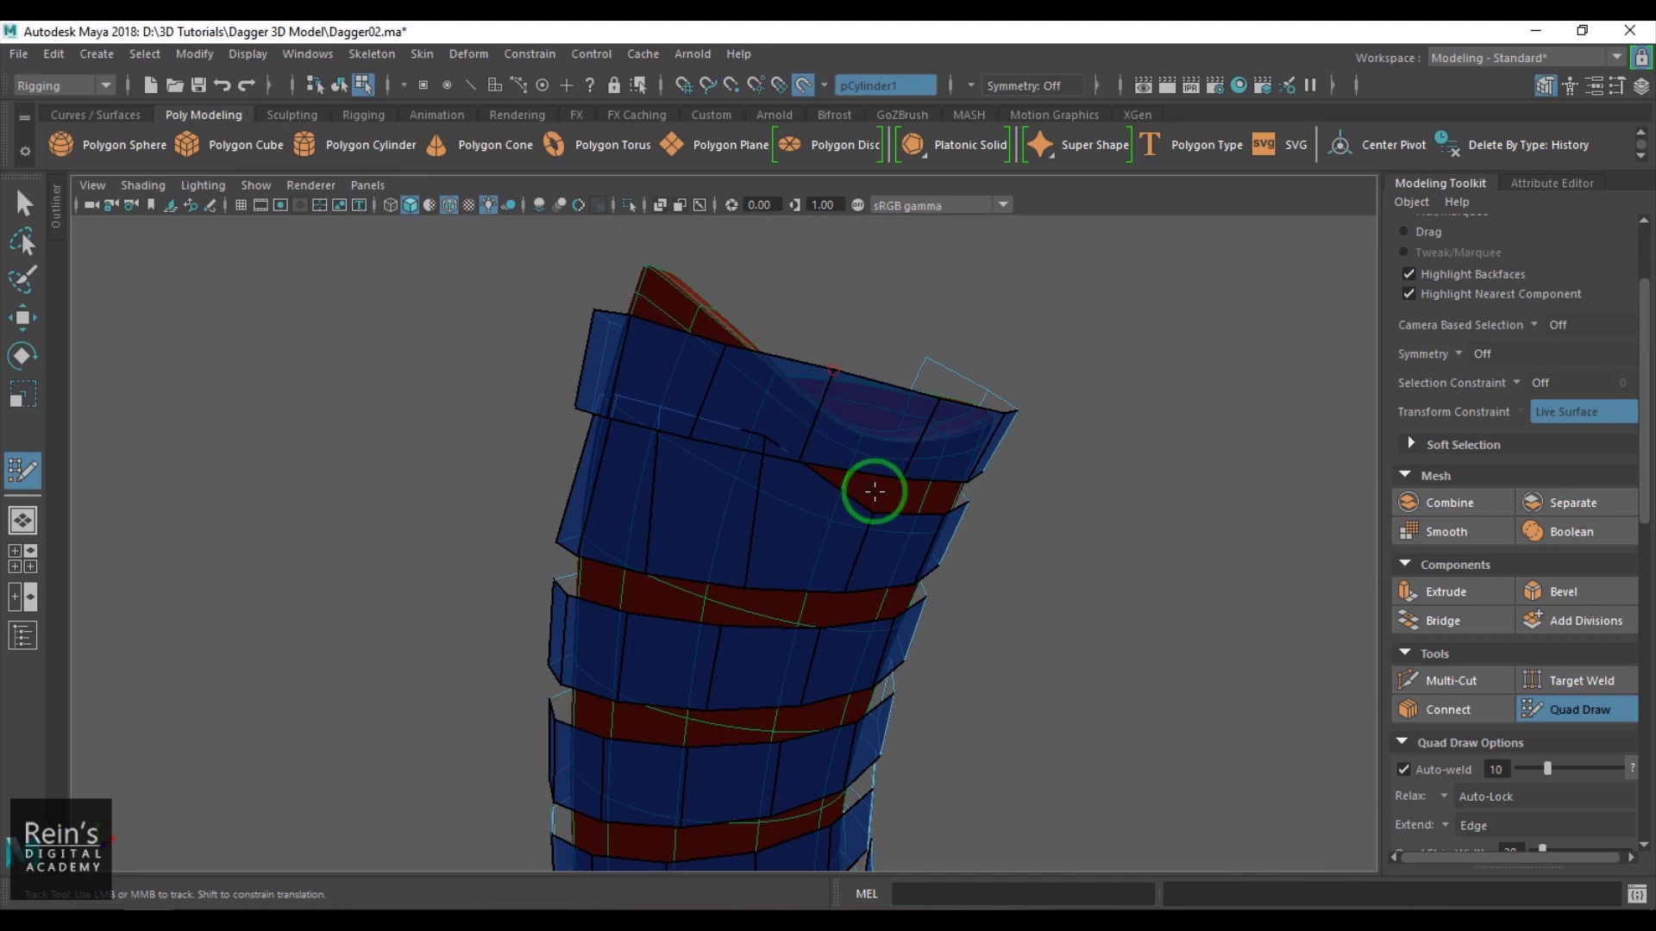
pyautogui.moveTo(874, 491)
pyautogui.keyDown('alt'); pyautogui.mouseDown()
pyautogui.moveTo(787, 499)
pyautogui.moveTo(684, 451)
pyautogui.moveTo(817, 488)
pyautogui.moveTo(701, 366)
pyautogui.mouseUp(); pyautogui.keyUp('alt')
pyautogui.moveTo(886, 254)
pyautogui.keyDown('alt'); pyautogui.mouseDown()
pyautogui.moveTo(565, 370)
pyautogui.moveTo(776, 480)
pyautogui.moveTo(913, 474)
pyautogui.moveTo(664, 444)
pyautogui.mouseUp(); pyautogui.keyUp('alt')
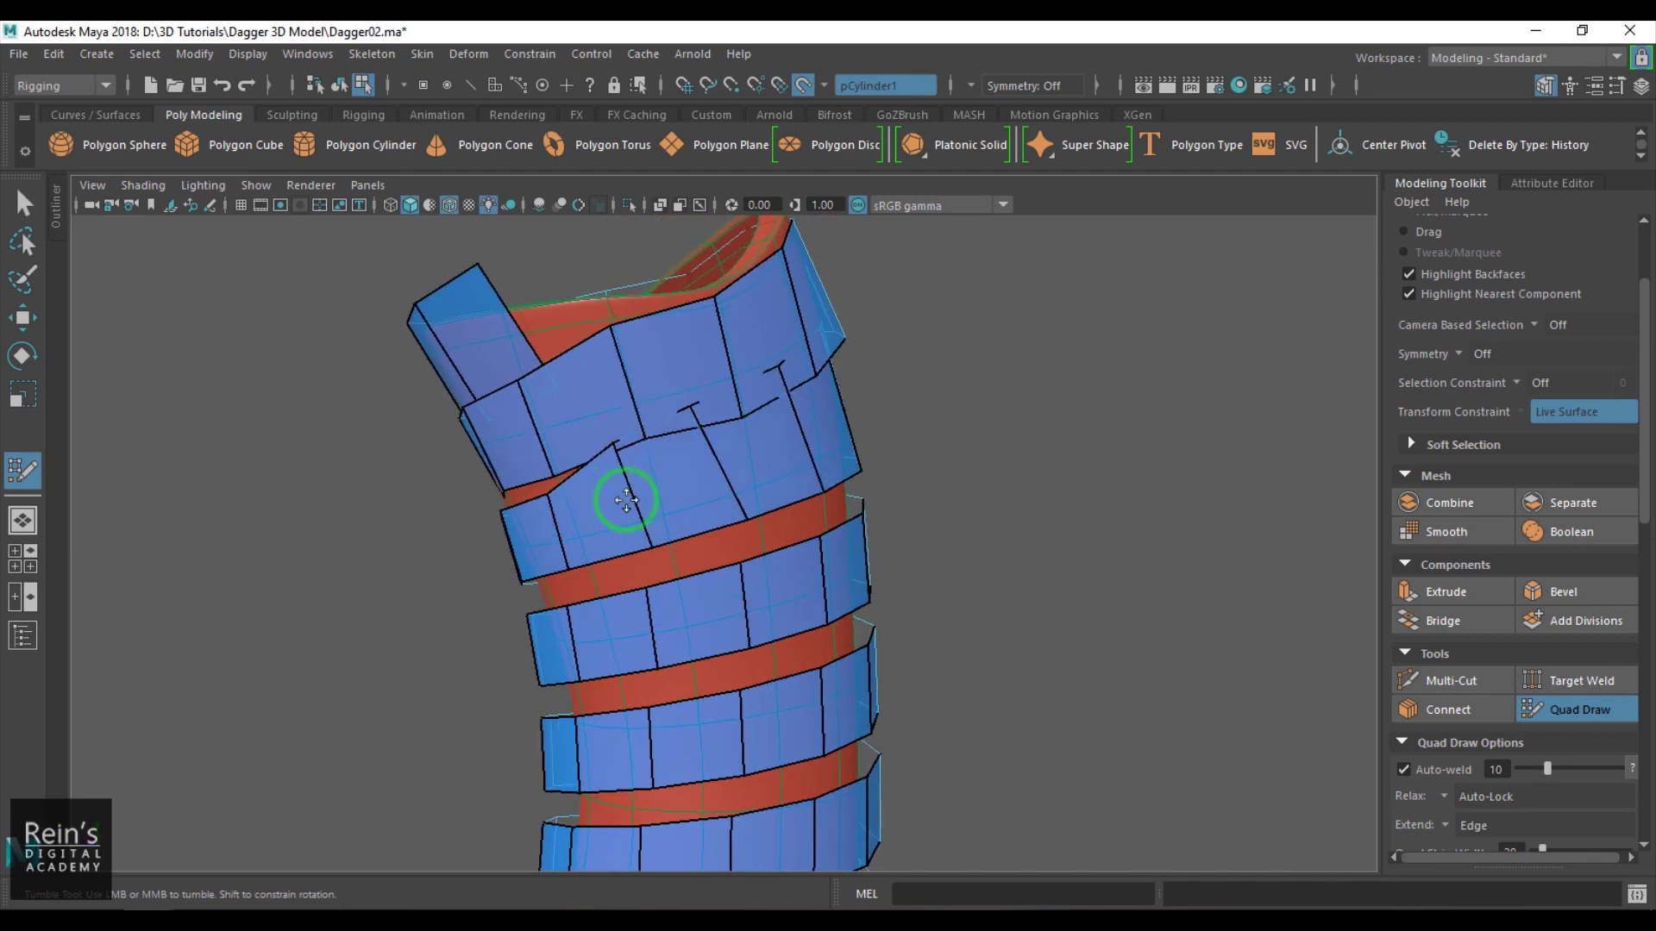
# Tweak the edge vertices of the third and fourth wraps upward around the grip to close the gaps above them.
pyautogui.moveTo(626, 500)
pyautogui.keyDown('alt'); pyautogui.mouseDown()
pyautogui.moveTo(687, 473)
pyautogui.moveTo(776, 480)
pyautogui.moveTo(683, 463)
pyautogui.mouseUp(); pyautogui.keyUp('alt')
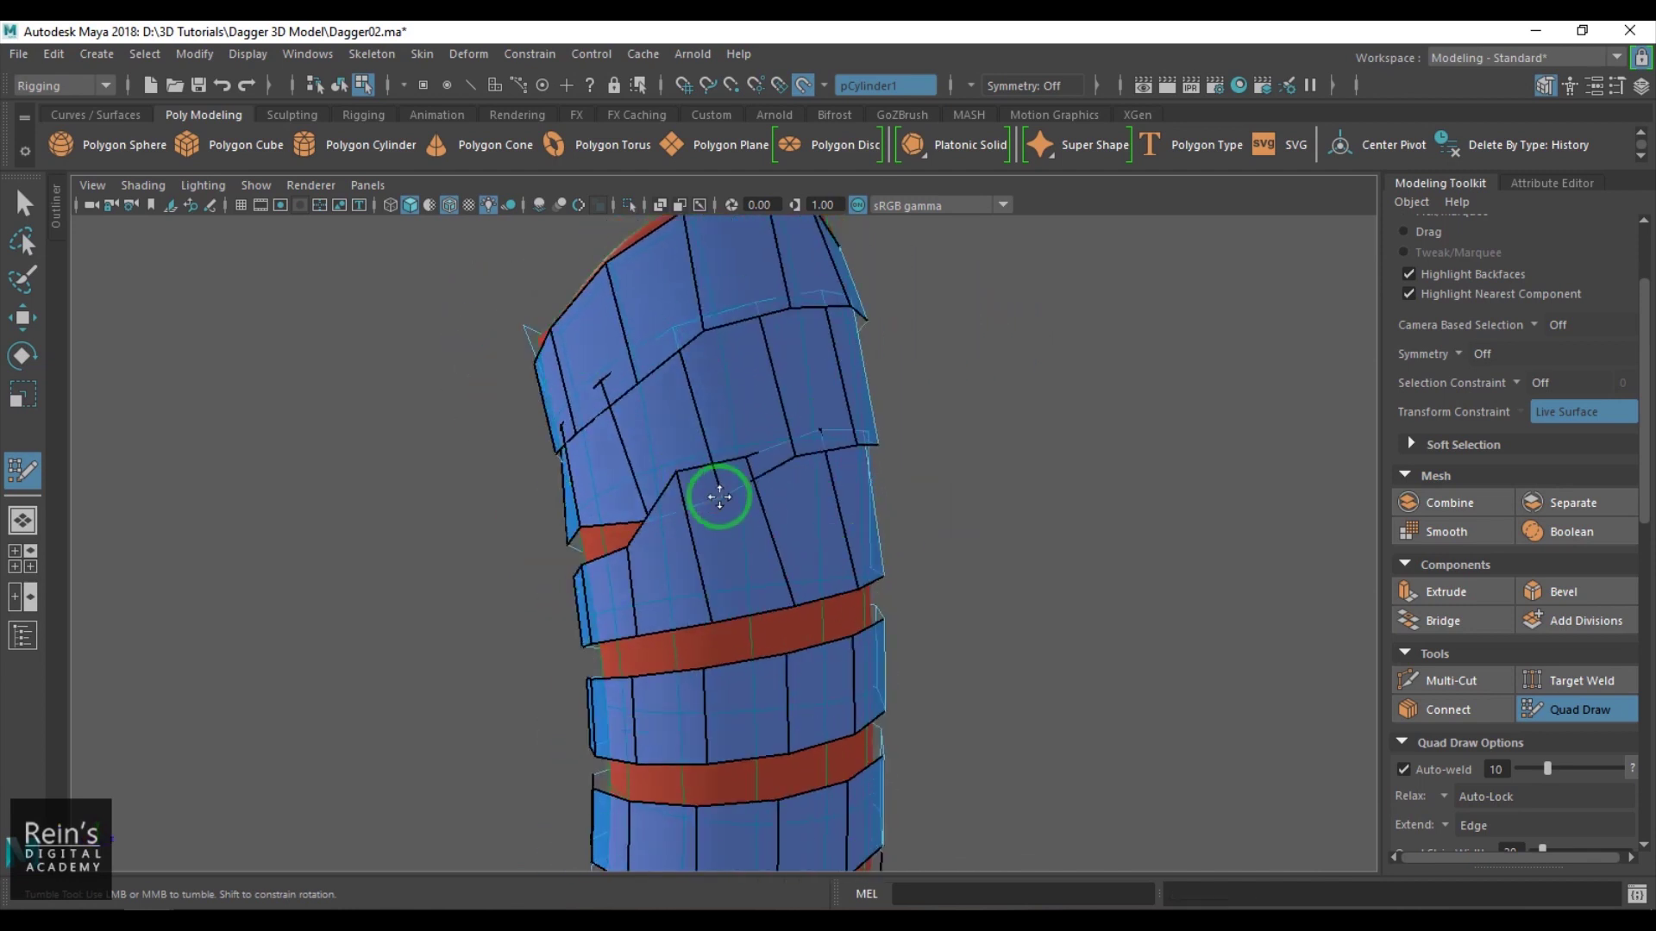
pyautogui.moveTo(800, 468)
pyautogui.keyDown('alt'); pyautogui.mouseDown()
pyautogui.moveTo(732, 528)
pyautogui.moveTo(693, 490)
pyautogui.mouseUp(); pyautogui.keyUp('alt')
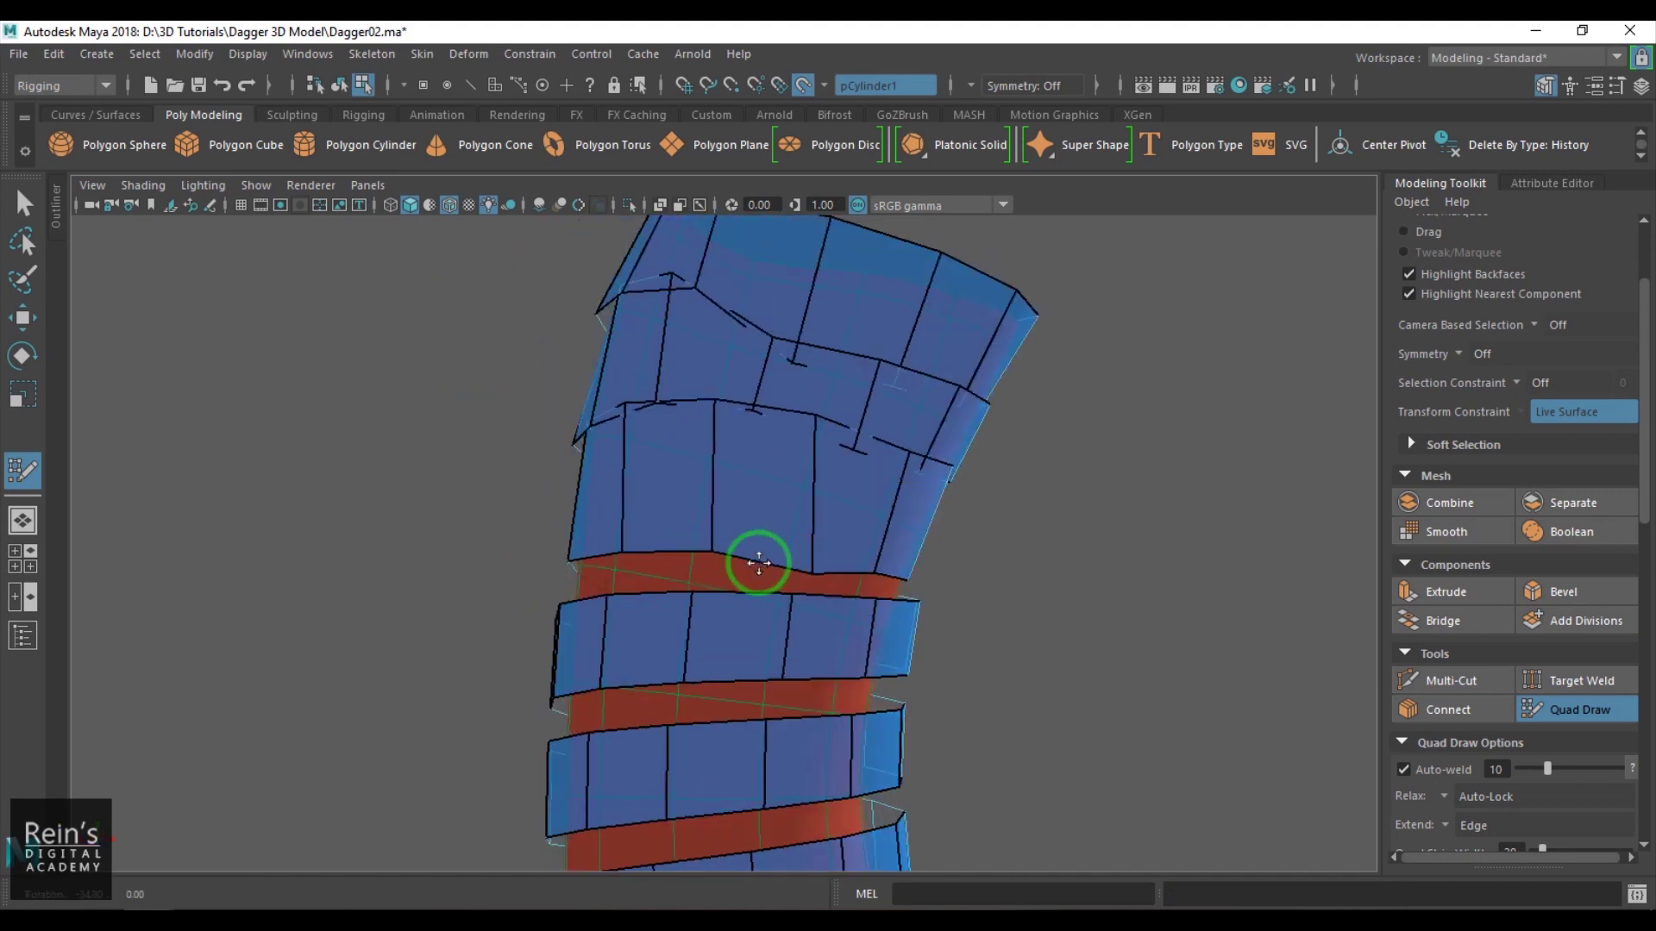
pyautogui.moveTo(732, 595)
pyautogui.keyDown('alt'); pyautogui.mouseDown()
pyautogui.moveTo(684, 591)
pyautogui.moveTo(667, 623)
pyautogui.mouseUp(); pyautogui.keyUp('alt')
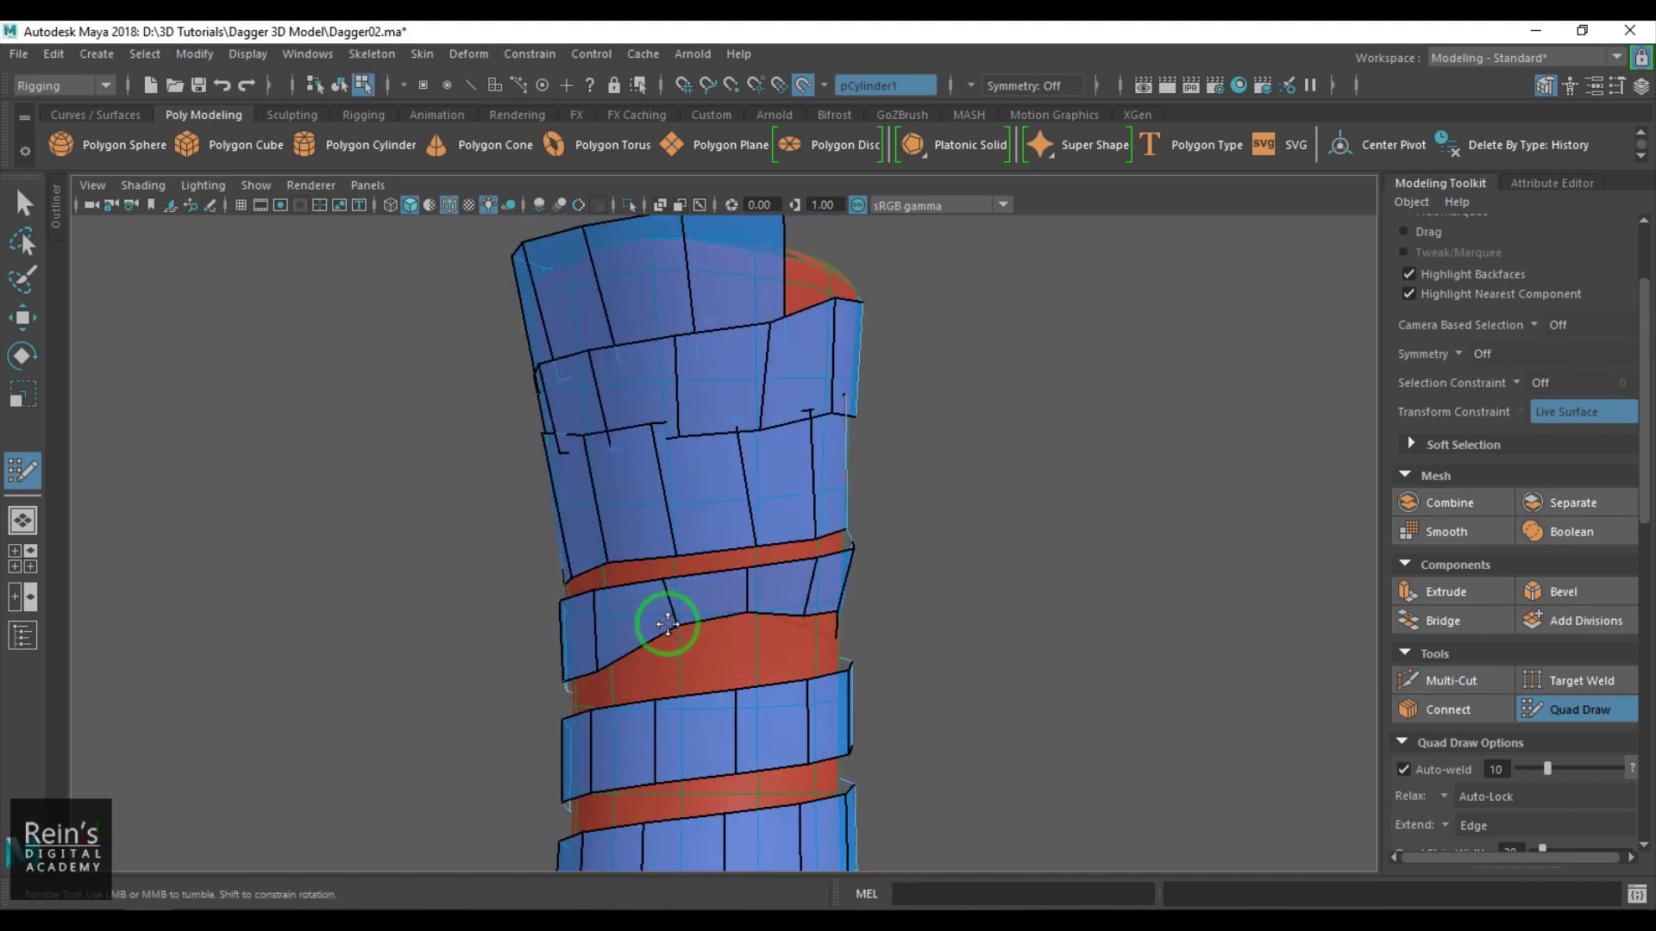
pyautogui.moveTo(605, 684)
pyautogui.keyDown('alt'); pyautogui.mouseDown()
pyautogui.moveTo(781, 702)
pyautogui.moveTo(702, 721)
pyautogui.moveTo(722, 608)
pyautogui.mouseUp(); pyautogui.keyUp('alt')
# Pull the edge vertices of the wraps below the fourth along the grip surface to close the gaps between them.
pyautogui.moveTo(764, 668)
pyautogui.keyDown('alt'); pyautogui.mouseDown()
pyautogui.moveTo(654, 702)
pyautogui.moveTo(810, 581)
pyautogui.moveTo(637, 580)
pyautogui.moveTo(705, 586)
pyautogui.moveTo(732, 614)
pyautogui.moveTo(547, 665)
pyautogui.moveTo(747, 658)
pyautogui.moveTo(801, 585)
pyautogui.moveTo(758, 599)
pyautogui.moveTo(741, 640)
pyautogui.moveTo(768, 732)
pyautogui.mouseUp(); pyautogui.keyUp('alt')
pyautogui.hotkey('ctrl', 'z')
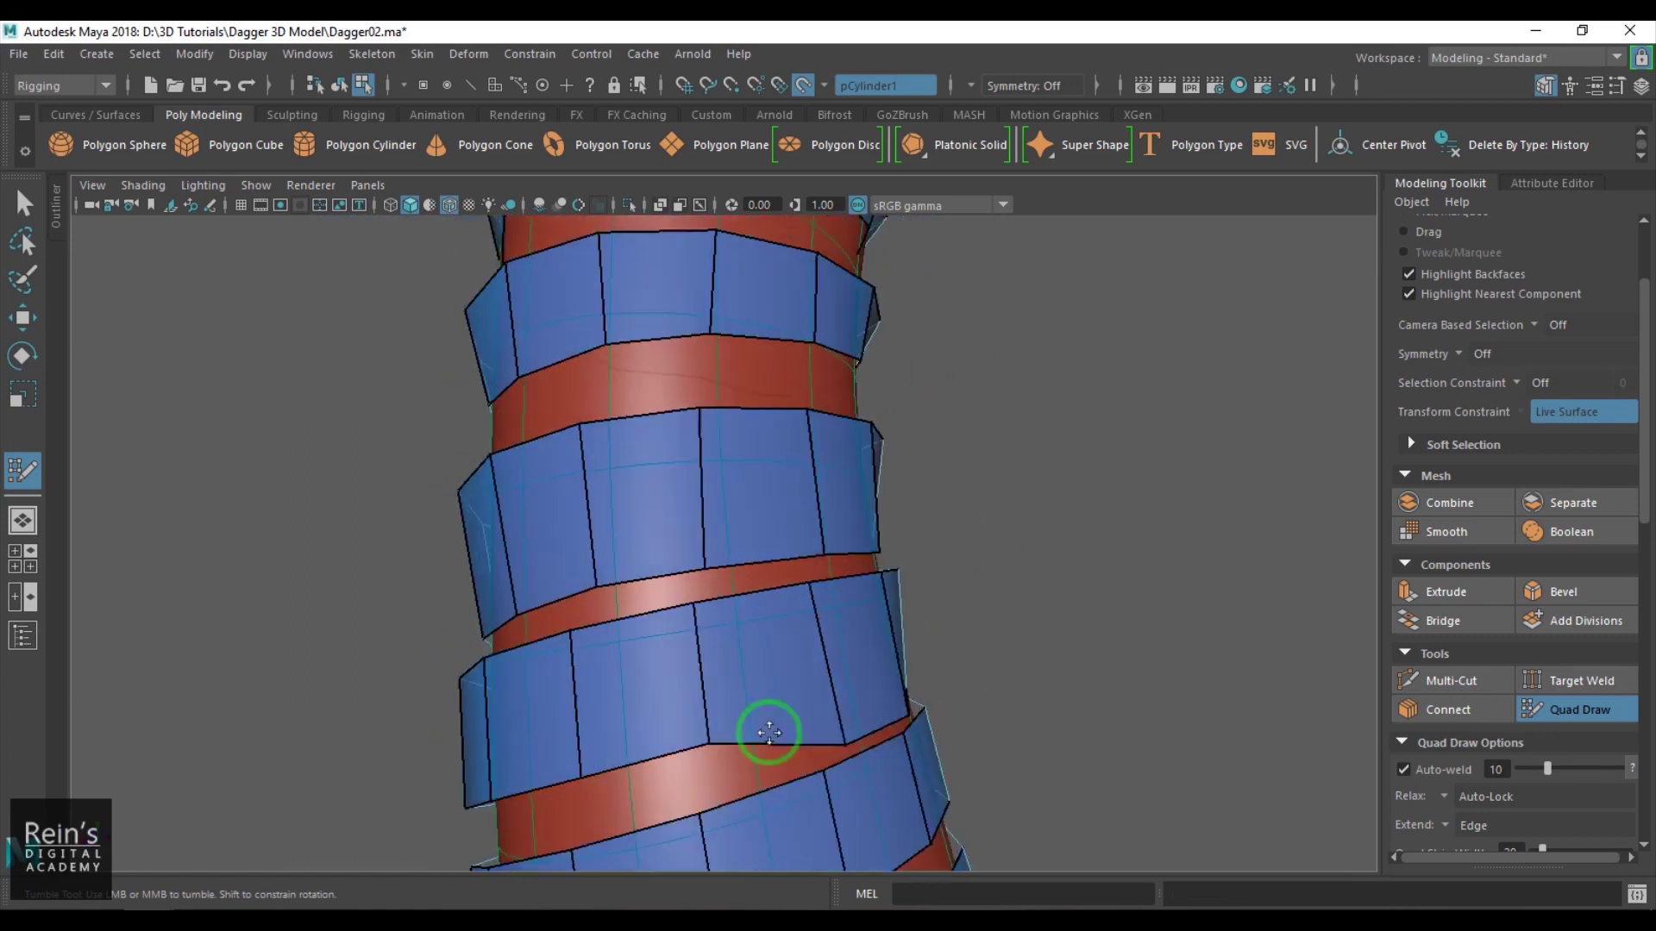
pyautogui.moveTo(885, 572)
pyautogui.keyDown('alt'); pyautogui.mouseDown()
pyautogui.moveTo(713, 584)
pyautogui.moveTo(750, 618)
pyautogui.moveTo(765, 547)
pyautogui.moveTo(820, 580)
pyautogui.moveTo(897, 559)
pyautogui.moveTo(969, 592)
pyautogui.moveTo(546, 599)
pyautogui.moveTo(528, 580)
pyautogui.moveTo(838, 655)
pyautogui.moveTo(517, 480)
pyautogui.moveTo(854, 510)
pyautogui.moveTo(820, 610)
pyautogui.moveTo(977, 534)
pyautogui.moveTo(535, 517)
pyautogui.moveTo(636, 380)
pyautogui.moveTo(820, 621)
pyautogui.moveTo(836, 486)
pyautogui.moveTo(888, 561)
pyautogui.moveTo(888, 621)
pyautogui.moveTo(728, 514)
pyautogui.moveTo(647, 606)
pyautogui.moveTo(566, 507)
pyautogui.moveTo(683, 447)
pyautogui.moveTo(753, 501)
pyautogui.moveTo(695, 565)
pyautogui.moveTo(836, 591)
pyautogui.moveTo(684, 512)
pyautogui.moveTo(617, 602)
pyautogui.moveTo(546, 444)
pyautogui.moveTo(715, 483)
pyautogui.moveTo(788, 378)
pyautogui.moveTo(773, 525)
pyautogui.moveTo(802, 493)
pyautogui.moveTo(833, 526)
pyautogui.mouseUp(); pyautogui.keyUp('alt')
pyautogui.keyDown('alt'); pyautogui.moveTo(832, 526); pyautogui.dragTo(801, 538, button='right'); pyautogui.keyUp('alt')
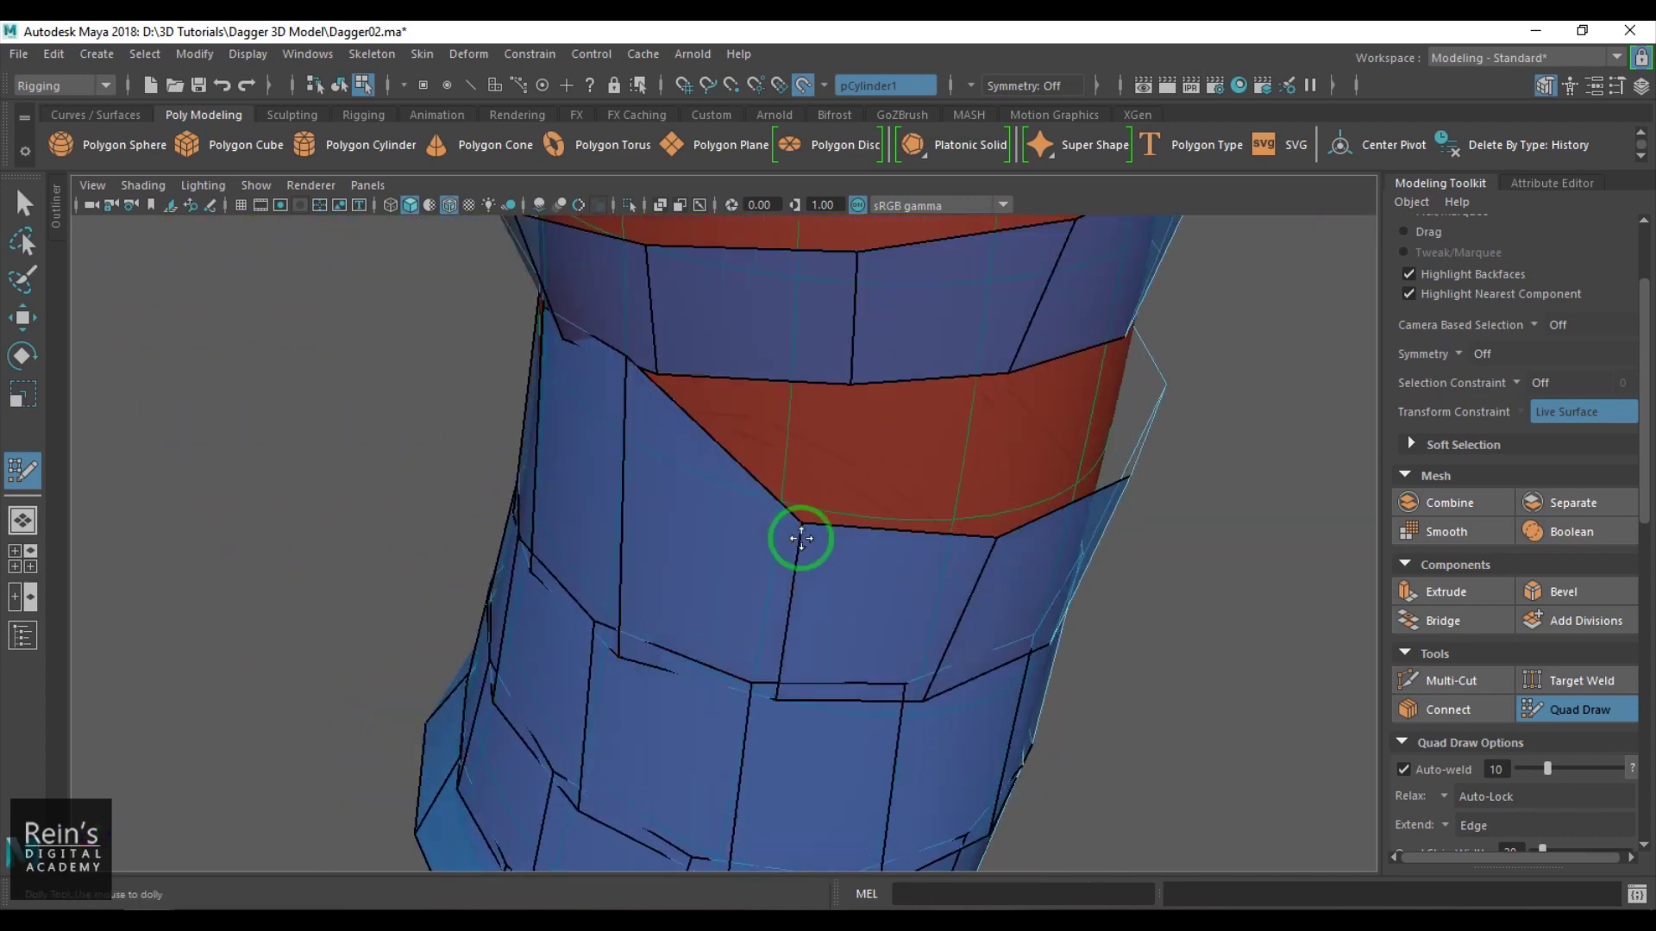
pyautogui.moveTo(801, 538)
pyautogui.keyDown('alt'); pyautogui.mouseDown()
pyautogui.moveTo(609, 491)
pyautogui.moveTo(672, 514)
pyautogui.moveTo(629, 479)
pyautogui.mouseUp(); pyautogui.keyUp('alt')
pyautogui.moveTo(629, 479)
pyautogui.keyDown('alt'); pyautogui.mouseDown(button='right')
pyautogui.moveTo(584, 447)
pyautogui.moveTo(460, 463)
pyautogui.mouseUp(button='right'); pyautogui.keyUp('alt')
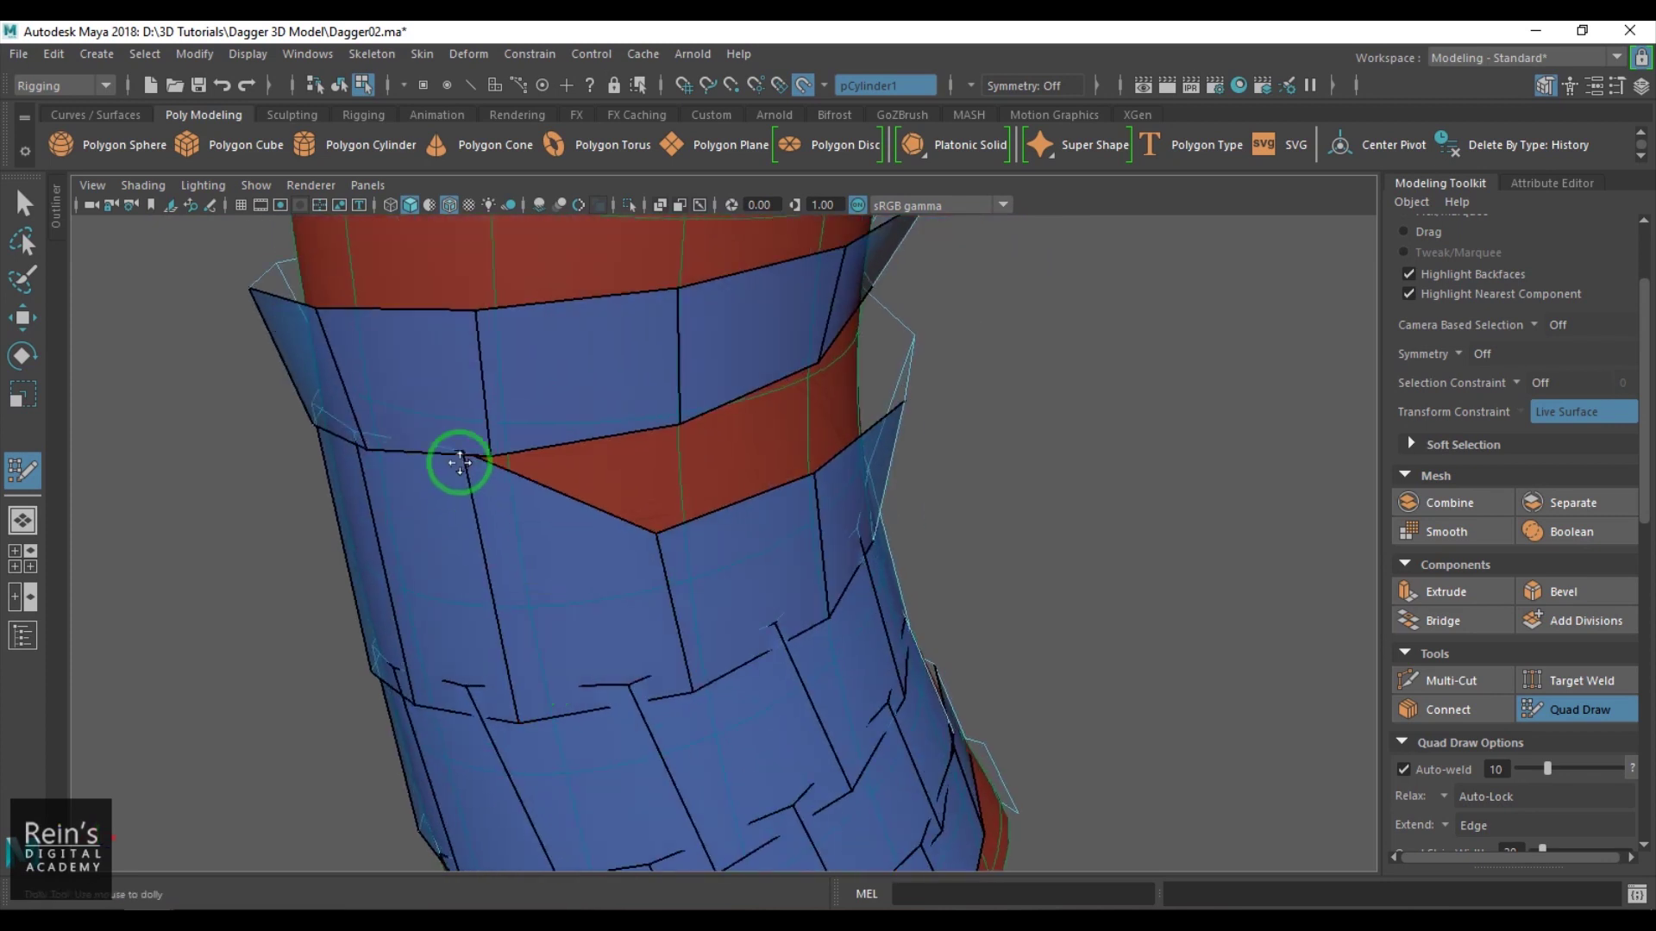
# Continue around the grip on the remaining wraps, pulling their edge vertices to the neighbouring wraps so no gaps remain.
pyautogui.moveTo(460, 463)
pyautogui.keyDown('alt'); pyautogui.mouseDown()
pyautogui.moveTo(610, 480)
pyautogui.moveTo(506, 425)
pyautogui.moveTo(642, 488)
pyautogui.moveTo(724, 491)
pyautogui.moveTo(769, 591)
pyautogui.moveTo(798, 610)
pyautogui.moveTo(762, 585)
pyautogui.moveTo(734, 436)
pyautogui.mouseUp(); pyautogui.keyUp('alt')
pyautogui.moveTo(697, 536)
pyautogui.keyDown('alt'); pyautogui.mouseDown()
pyautogui.moveTo(654, 525)
pyautogui.moveTo(648, 443)
pyautogui.mouseUp(); pyautogui.keyUp('alt')
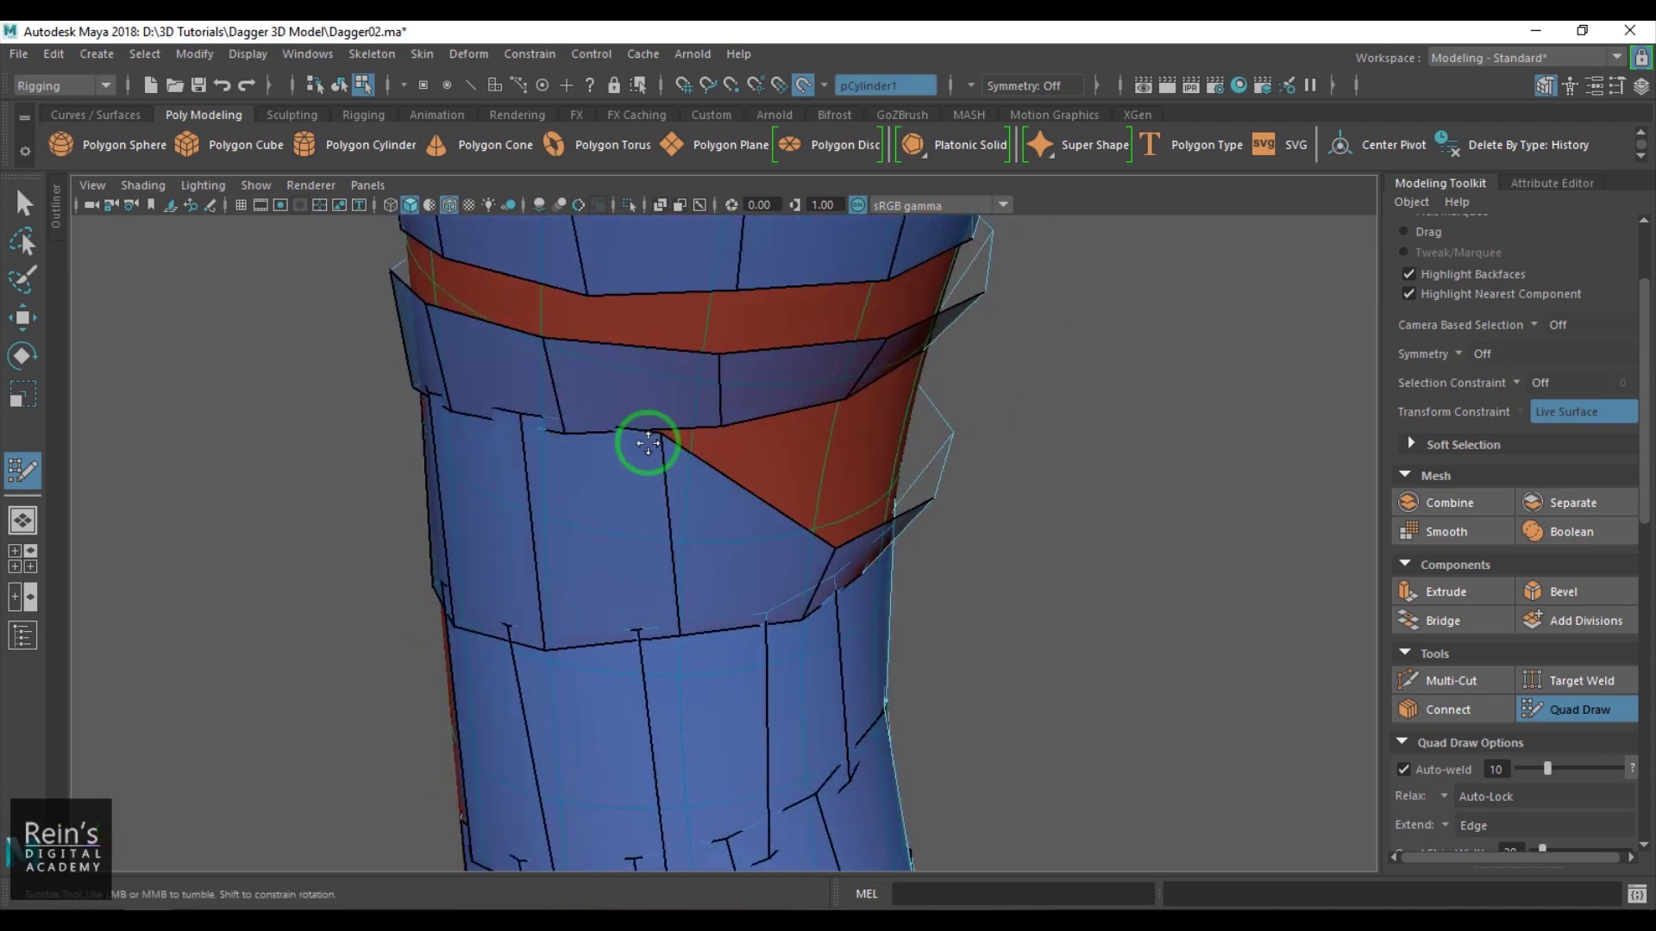
pyautogui.moveTo(636, 324)
pyautogui.keyDown('alt'); pyautogui.mouseDown()
pyautogui.moveTo(695, 436)
pyautogui.moveTo(758, 384)
pyautogui.moveTo(780, 517)
pyautogui.moveTo(658, 465)
pyautogui.moveTo(629, 500)
pyautogui.moveTo(572, 458)
pyautogui.moveTo(632, 352)
pyautogui.moveTo(676, 429)
pyautogui.mouseUp(); pyautogui.keyUp('alt')
pyautogui.keyDown('alt'); pyautogui.moveTo(676, 429); pyautogui.dragTo(718, 453, button='right'); pyautogui.keyUp('alt')
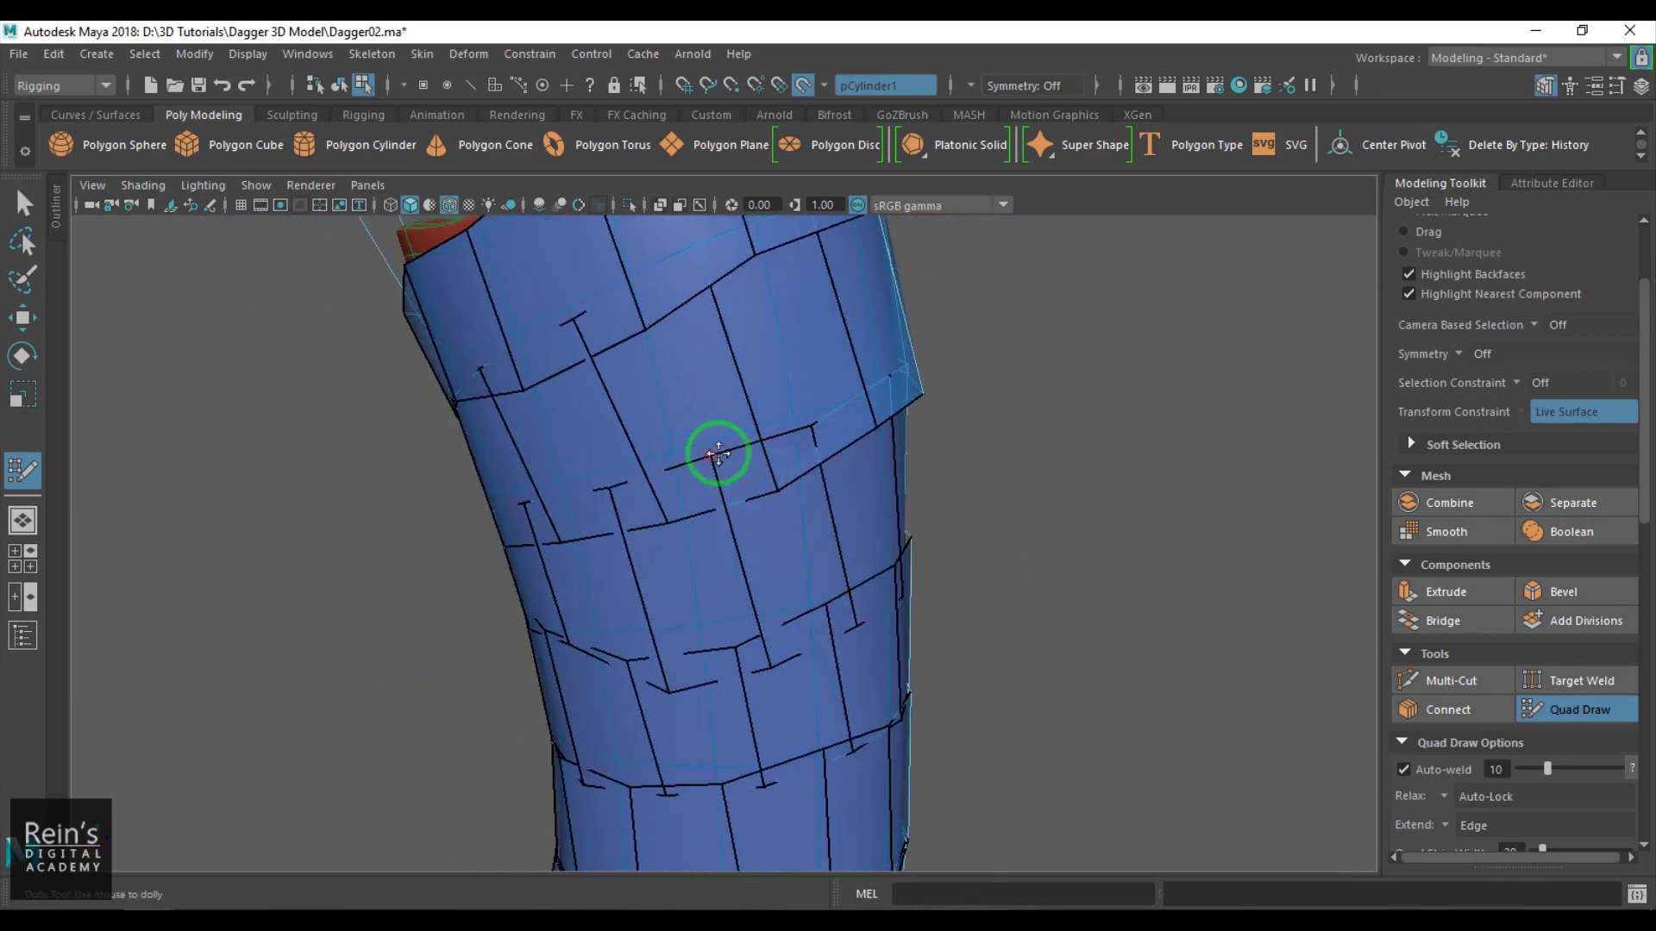
# Leave Quad Draw, disable the live surface, and move the helix strip's uppermost edge vertices to follow the grip's rim.
pyautogui.moveTo(776, 402)
pyautogui.keyDown('alt'); pyautogui.mouseDown()
pyautogui.moveTo(562, 480)
pyautogui.moveTo(552, 423)
pyautogui.moveTo(739, 388)
pyautogui.moveTo(690, 465)
pyautogui.mouseUp(); pyautogui.keyUp('alt')
pyautogui.click(31, 318)
pyautogui.keyDown('alt'); pyautogui.moveTo(690, 465); pyautogui.dragTo(737, 525, button='right'); pyautogui.keyUp('alt')
pyautogui.click(802, 85)
pyautogui.press('F9')
pyautogui.click(721, 307)
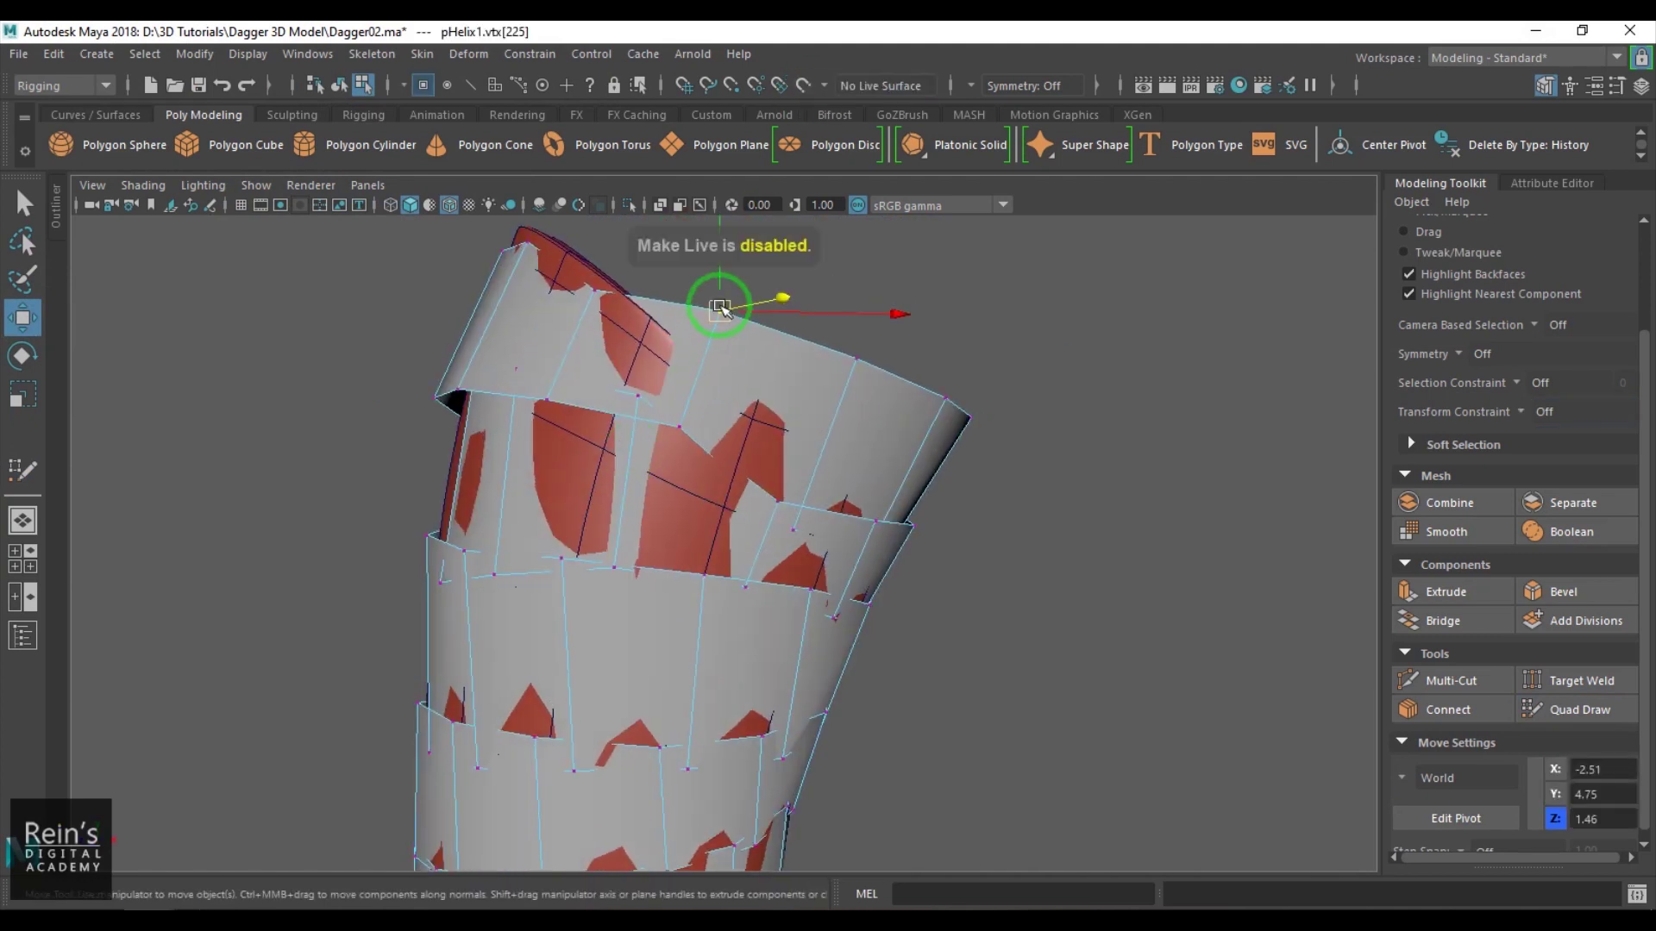
pyautogui.moveTo(721, 308); pyautogui.dragTo(711, 345)
pyautogui.keyDown('alt'); pyautogui.moveTo(711, 345); pyautogui.dragTo(771, 432); pyautogui.keyUp('alt')
pyautogui.keyDown('alt'); pyautogui.moveTo(888, 433); pyautogui.dragTo(760, 480); pyautogui.keyUp('alt')
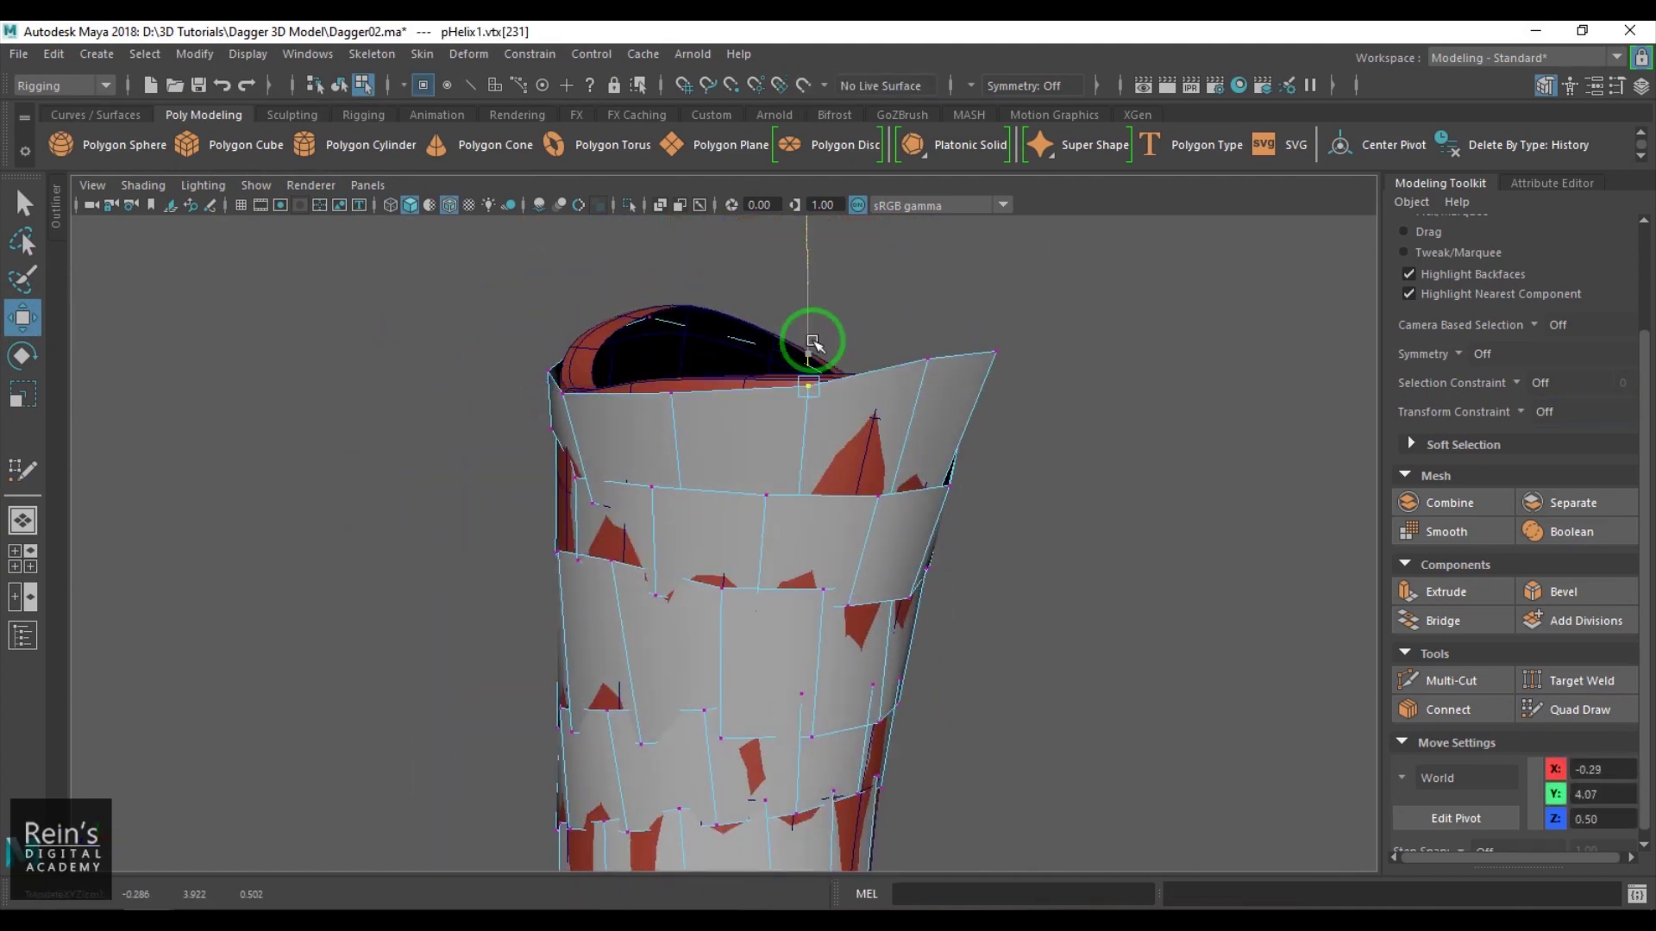
pyautogui.keyDown('alt'); pyautogui.moveTo(812, 343); pyautogui.dragTo(732, 371); pyautogui.keyUp('alt')
pyautogui.click(731, 371)
# Reposition further stray edge vertices of the helix strip around the grip and return to object selection.
pyautogui.keyDown('alt'); pyautogui.moveTo(920, 720); pyautogui.dragTo(1001, 723, button='right'); pyautogui.keyUp('alt')
pyautogui.click(654, 546)
pyautogui.moveTo(654, 547); pyautogui.dragTo(561, 500)
pyautogui.click(496, 627)
pyautogui.click(535, 620)
pyautogui.moveTo(510, 603); pyautogui.dragTo(548, 597)
pyautogui.click(448, 542)
pyautogui.click(620, 638)
pyautogui.keyDown('alt'); pyautogui.moveTo(549, 596); pyautogui.dragTo(595, 448); pyautogui.keyUp('alt')
pyautogui.click(521, 624)
pyautogui.click(504, 380)
pyautogui.keyDown('alt'); pyautogui.moveTo(789, 416); pyautogui.dragTo(991, 465); pyautogui.keyUp('alt')
pyautogui.press('F8')
pyautogui.keyDown('alt'); pyautogui.moveTo(991, 466); pyautogui.dragTo(869, 598, button='right'); pyautogui.keyUp('alt')
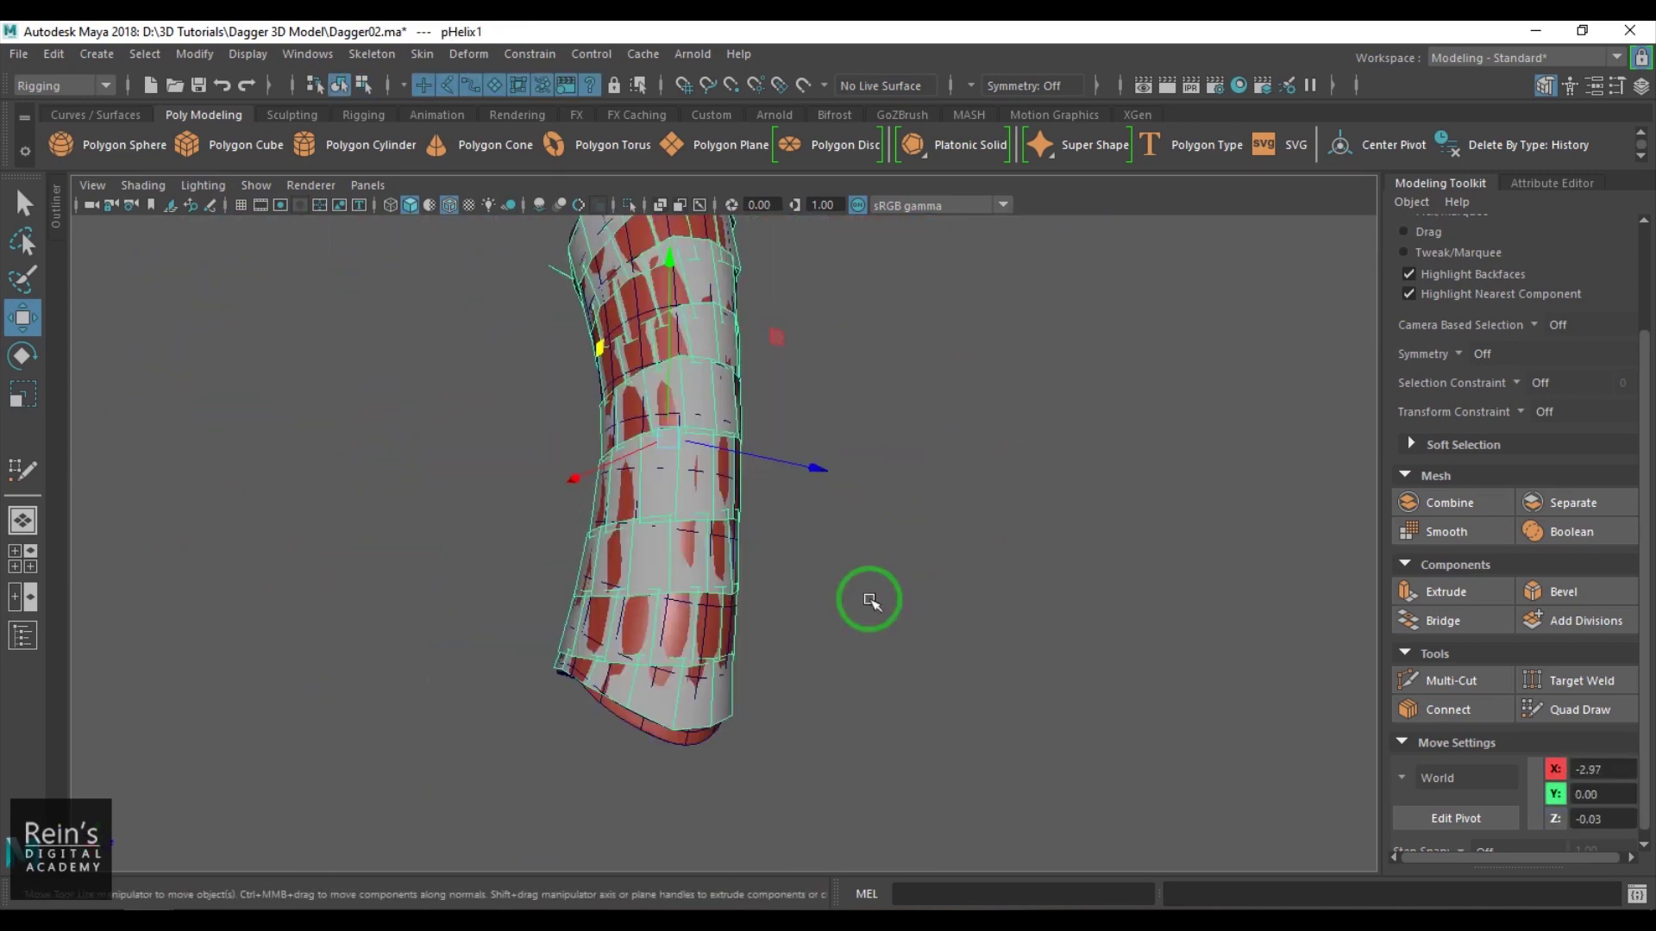
# Make the grip cylinder a live surface again and activate Quad Draw for the helix strip.
pyautogui.keyDown('alt'); pyautogui.moveTo(868, 599); pyautogui.dragTo(1150, 604); pyautogui.keyUp('alt')
pyautogui.click(779, 332)
pyautogui.click(801, 84)
pyautogui.click(1575, 710)
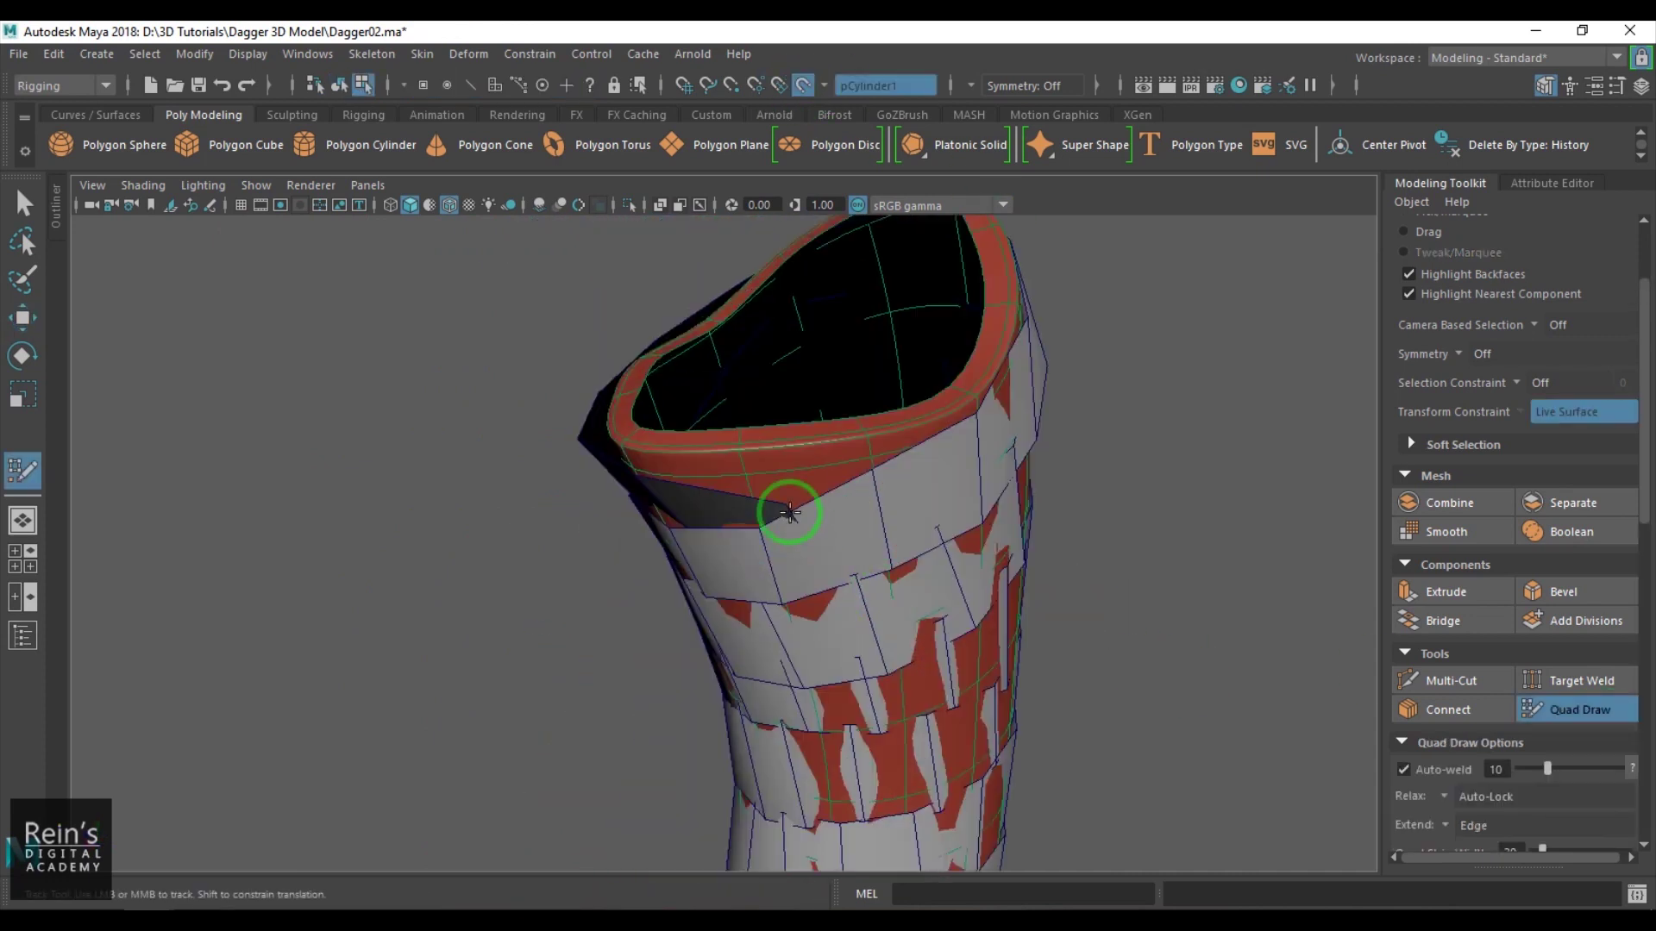
pyautogui.click(1571, 711)
pyautogui.click(1573, 714)
# Extend the strip's lower end with new quads along the grip's bottom rim and align the adjoining wrap's vertices to them.
pyautogui.moveTo(740, 444)
pyautogui.keyDown('alt'); pyautogui.mouseDown()
pyautogui.moveTo(729, 421)
pyautogui.moveTo(786, 490)
pyautogui.moveTo(759, 466)
pyautogui.moveTo(765, 422)
pyautogui.moveTo(647, 447)
pyautogui.moveTo(728, 96)
pyautogui.moveTo(392, 380)
pyautogui.moveTo(350, 552)
pyautogui.moveTo(480, 676)
pyautogui.moveTo(787, 603)
pyautogui.moveTo(783, 580)
pyautogui.moveTo(776, 676)
pyautogui.moveTo(765, 573)
pyautogui.moveTo(651, 573)
pyautogui.moveTo(791, 466)
pyautogui.moveTo(739, 492)
pyautogui.moveTo(725, 370)
pyautogui.moveTo(813, 445)
pyautogui.mouseUp(); pyautogui.keyUp('alt')
pyautogui.keyDown('alt'); pyautogui.moveTo(958, 436); pyautogui.dragTo(846, 577); pyautogui.keyUp('alt')
pyautogui.scroll(-4, 846, 577)
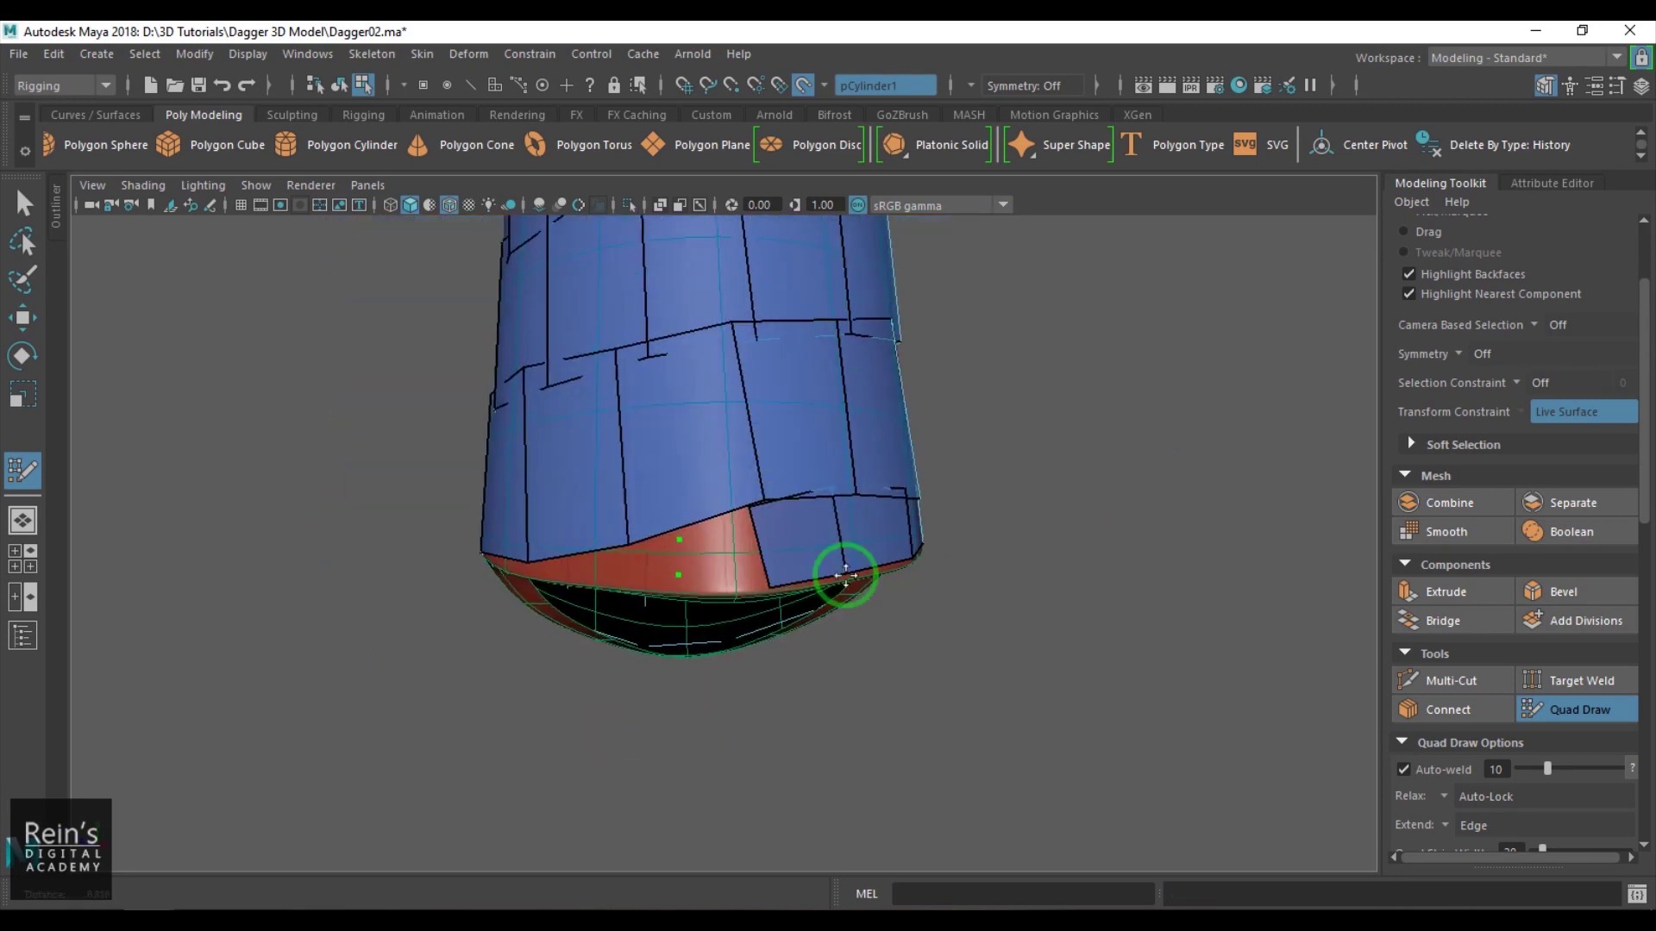
pyautogui.scroll(3, 799, 610)
pyautogui.click(500, 576)
pyautogui.click(510, 594)
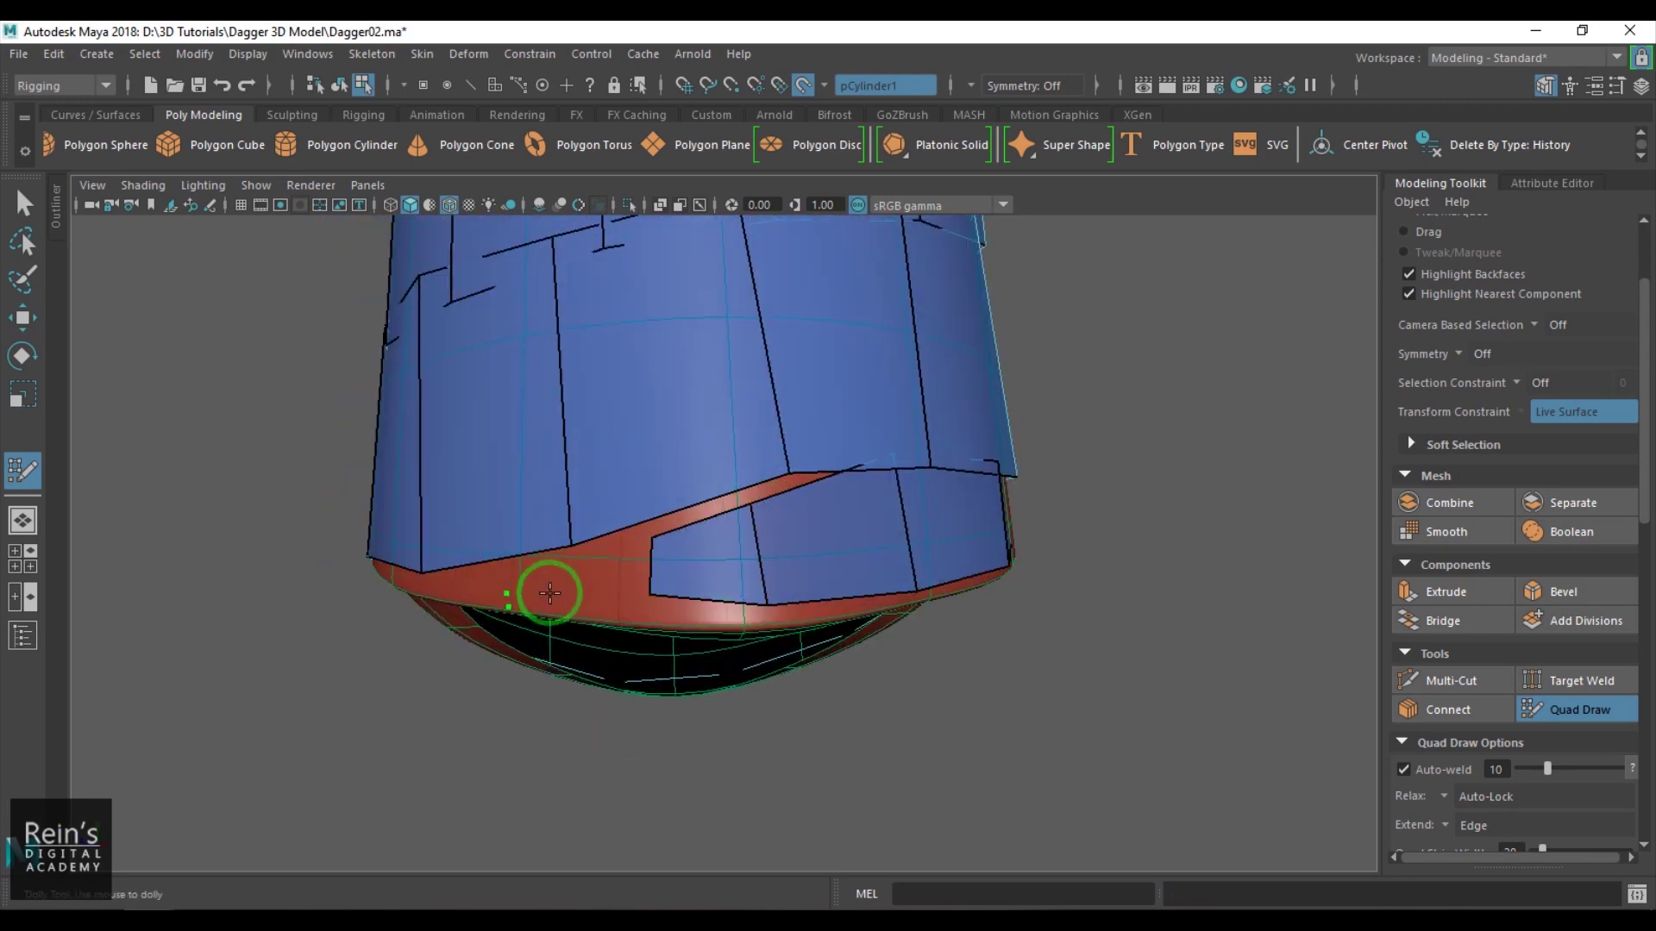
pyautogui.keyDown('shift'); pyautogui.click(569, 590); pyautogui.keyUp('shift')
pyautogui.moveTo(506, 594); pyautogui.dragTo(480, 578)
pyautogui.moveTo(571, 546); pyautogui.dragTo(590, 550)
pyautogui.moveTo(789, 475); pyautogui.dragTo(794, 495)
pyautogui.moveTo(590, 550); pyautogui.dragTo(587, 556)
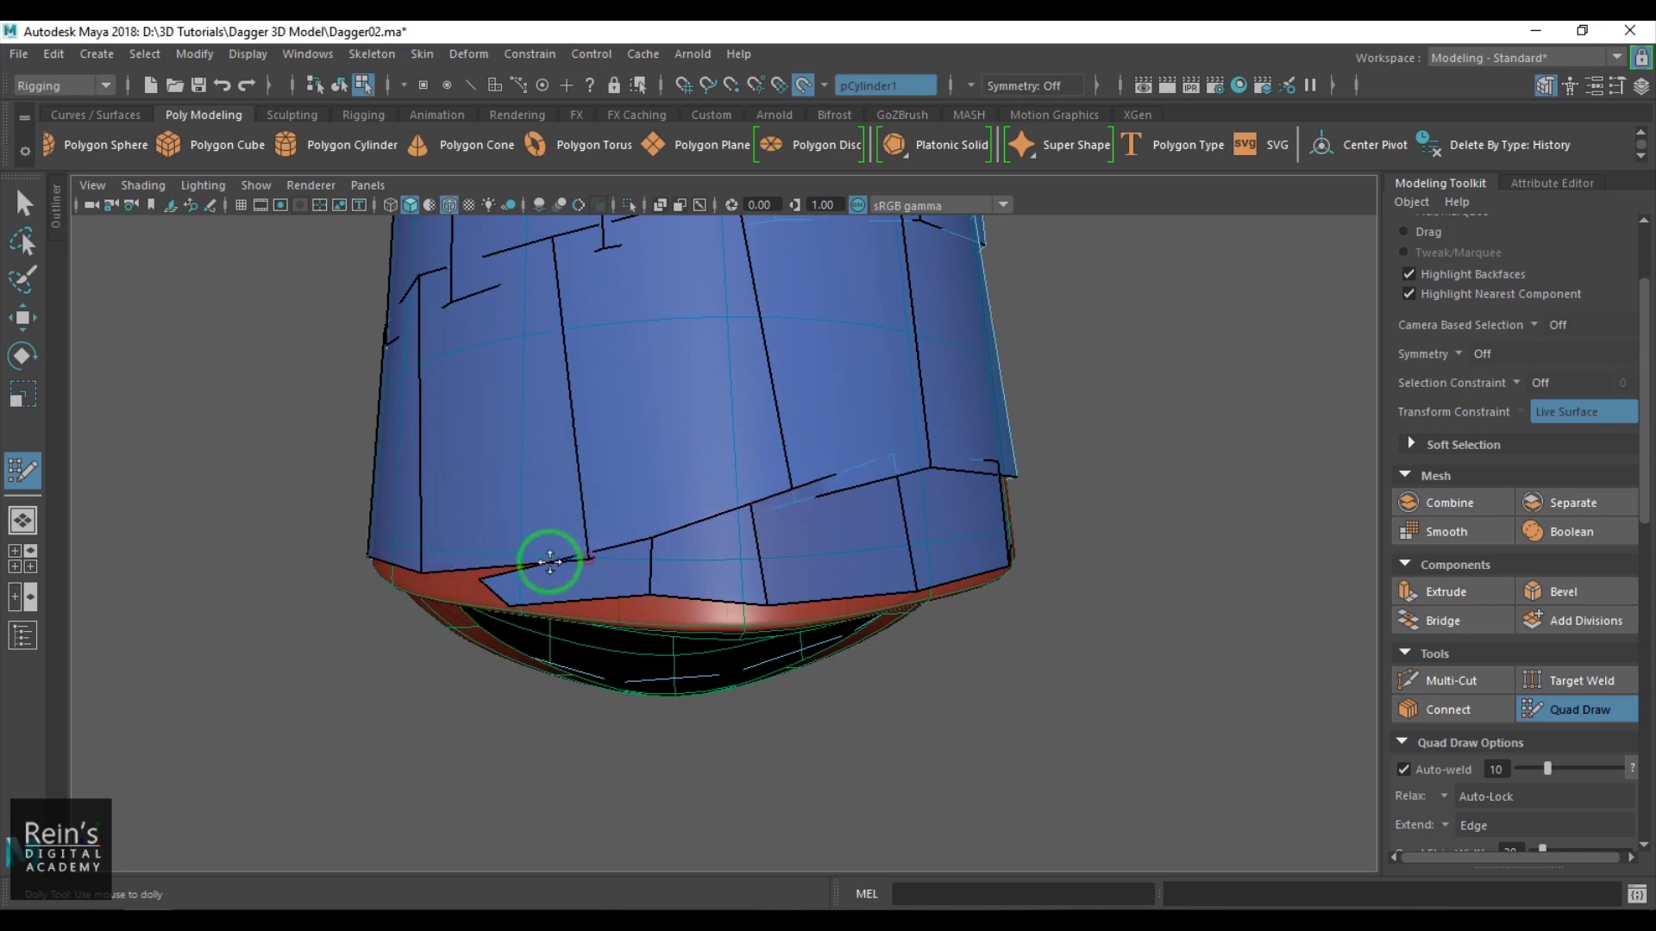
# Leave Quad Draw for the Move tool and disable the live surface.
pyautogui.scroll(-5, 806, 439)
pyautogui.moveTo(807, 442)
pyautogui.keyDown('alt'); pyautogui.mouseDown()
pyautogui.moveTo(817, 500)
pyautogui.moveTo(864, 474)
pyautogui.moveTo(899, 511)
pyautogui.moveTo(892, 463)
pyautogui.mouseUp(); pyautogui.keyUp('alt')
pyautogui.click(25, 323)
pyautogui.scroll(-5, 906, 435)
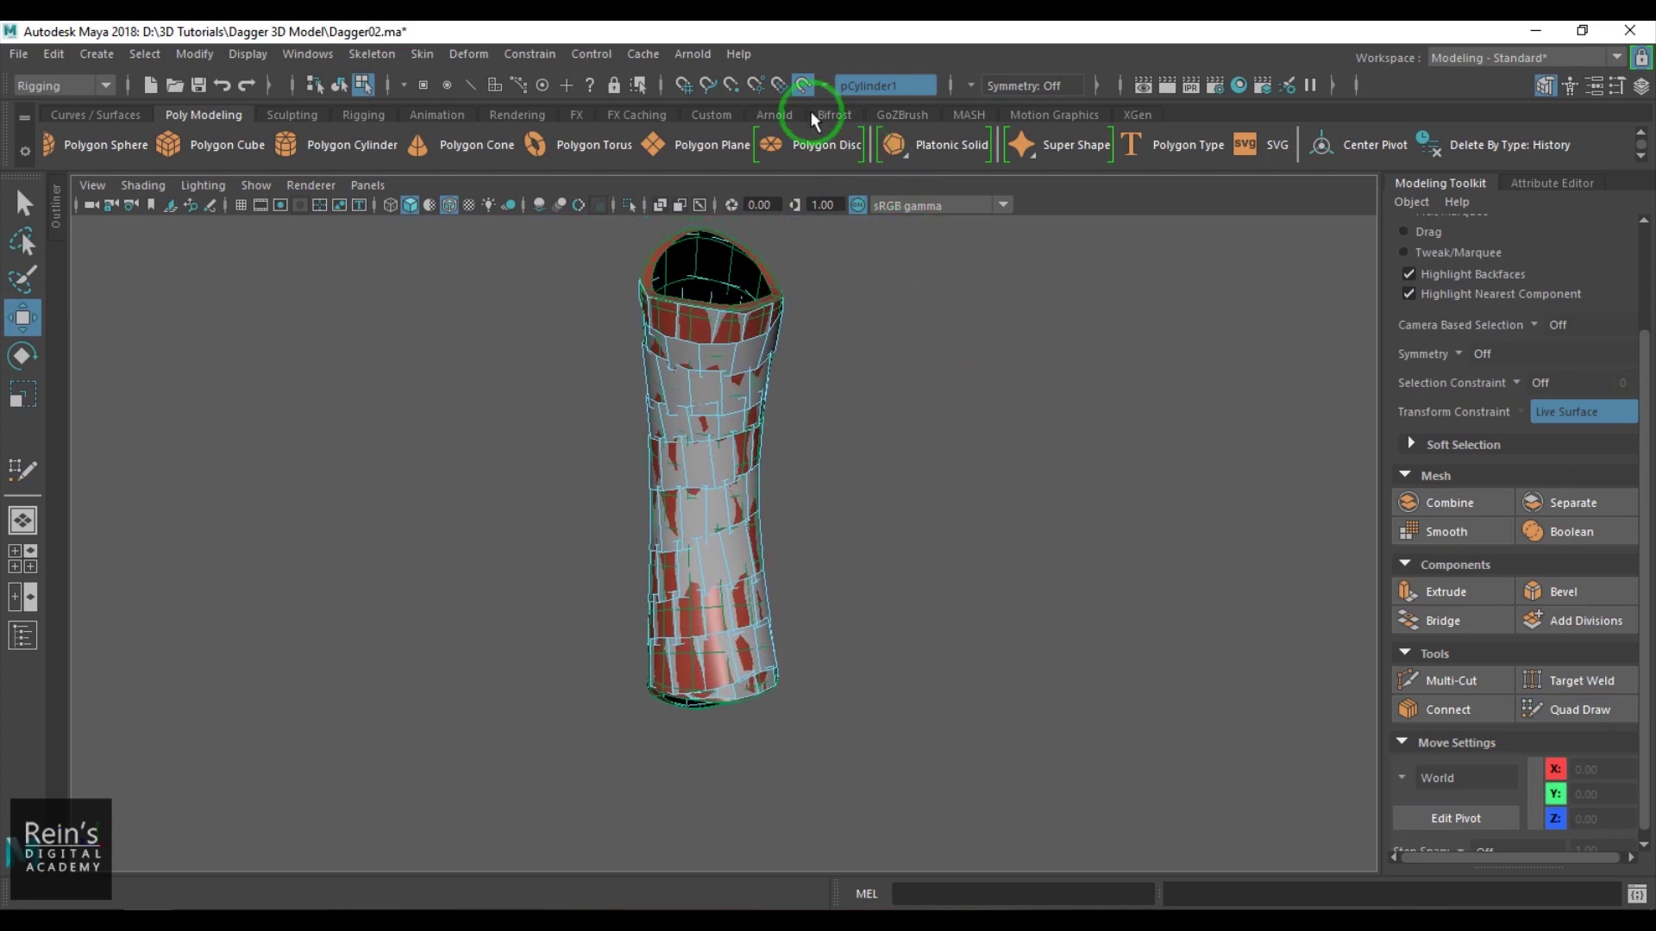
pyautogui.click(802, 85)
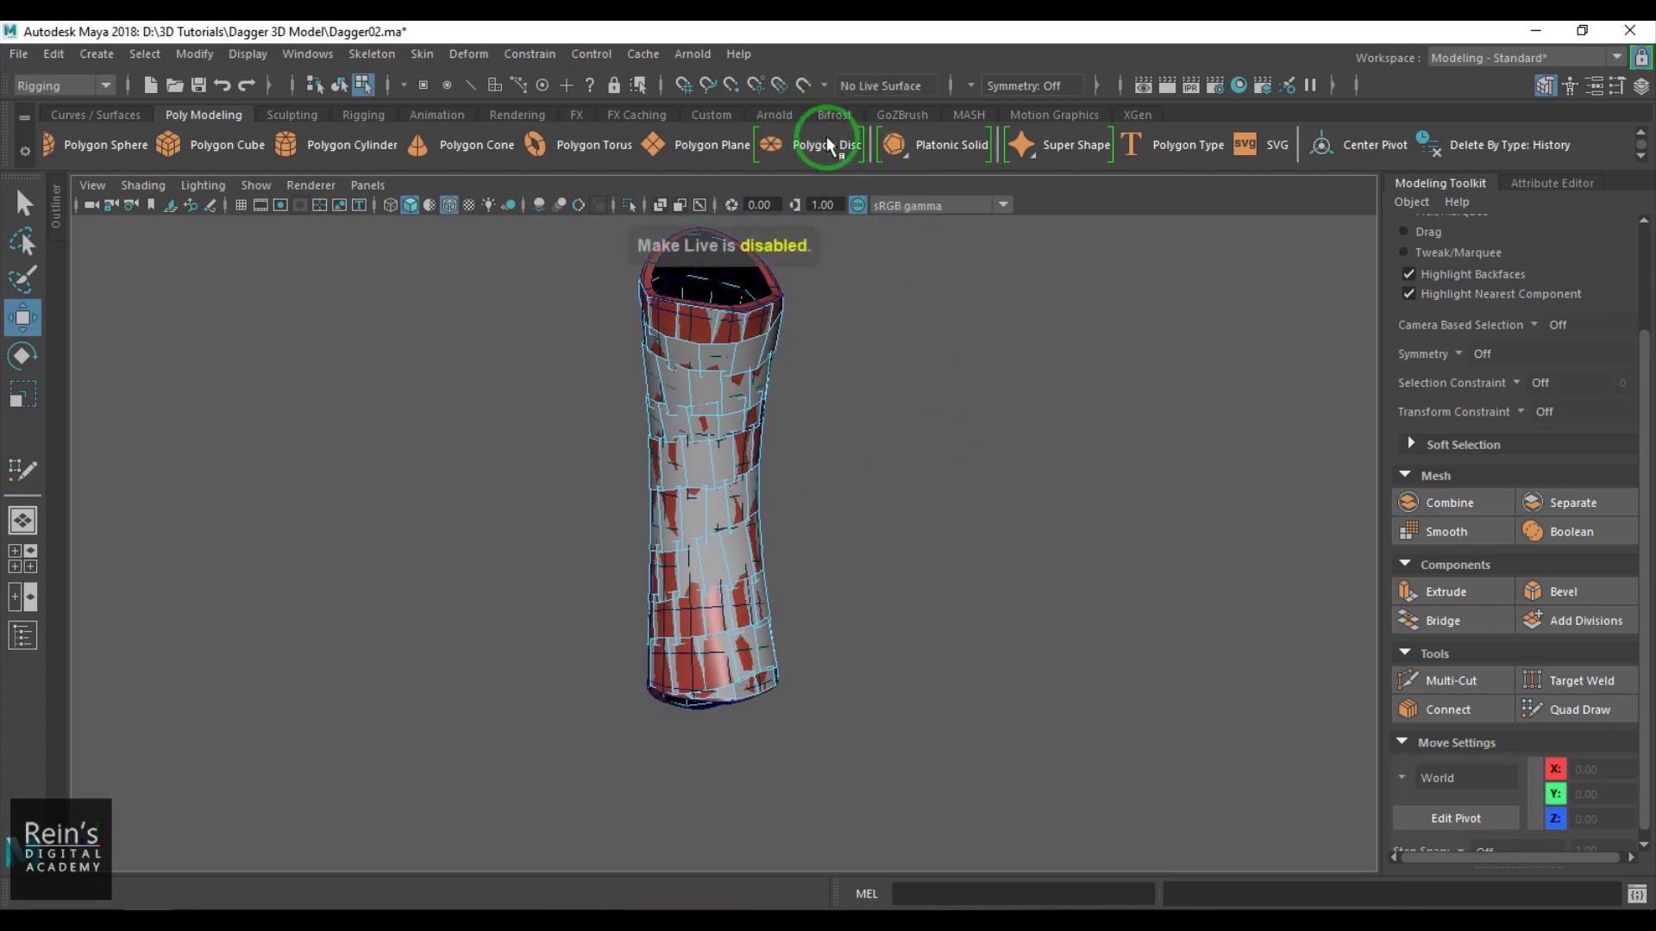
# Select all faces of the helix strip and switch to the Modeling menu set.
pyautogui.keyDown('alt'); pyautogui.moveTo(696, 427); pyautogui.dragTo(761, 433); pyautogui.keyUp('alt')
pyautogui.click(761, 432)
pyautogui.moveTo(765, 418); pyautogui.dragTo(766, 510, button='right')
pyautogui.moveTo(1008, 744); pyautogui.dragTo(458, 125)
pyautogui.keyDown('alt'); pyautogui.moveTo(790, 409); pyautogui.dragTo(907, 438); pyautogui.keyUp('alt')
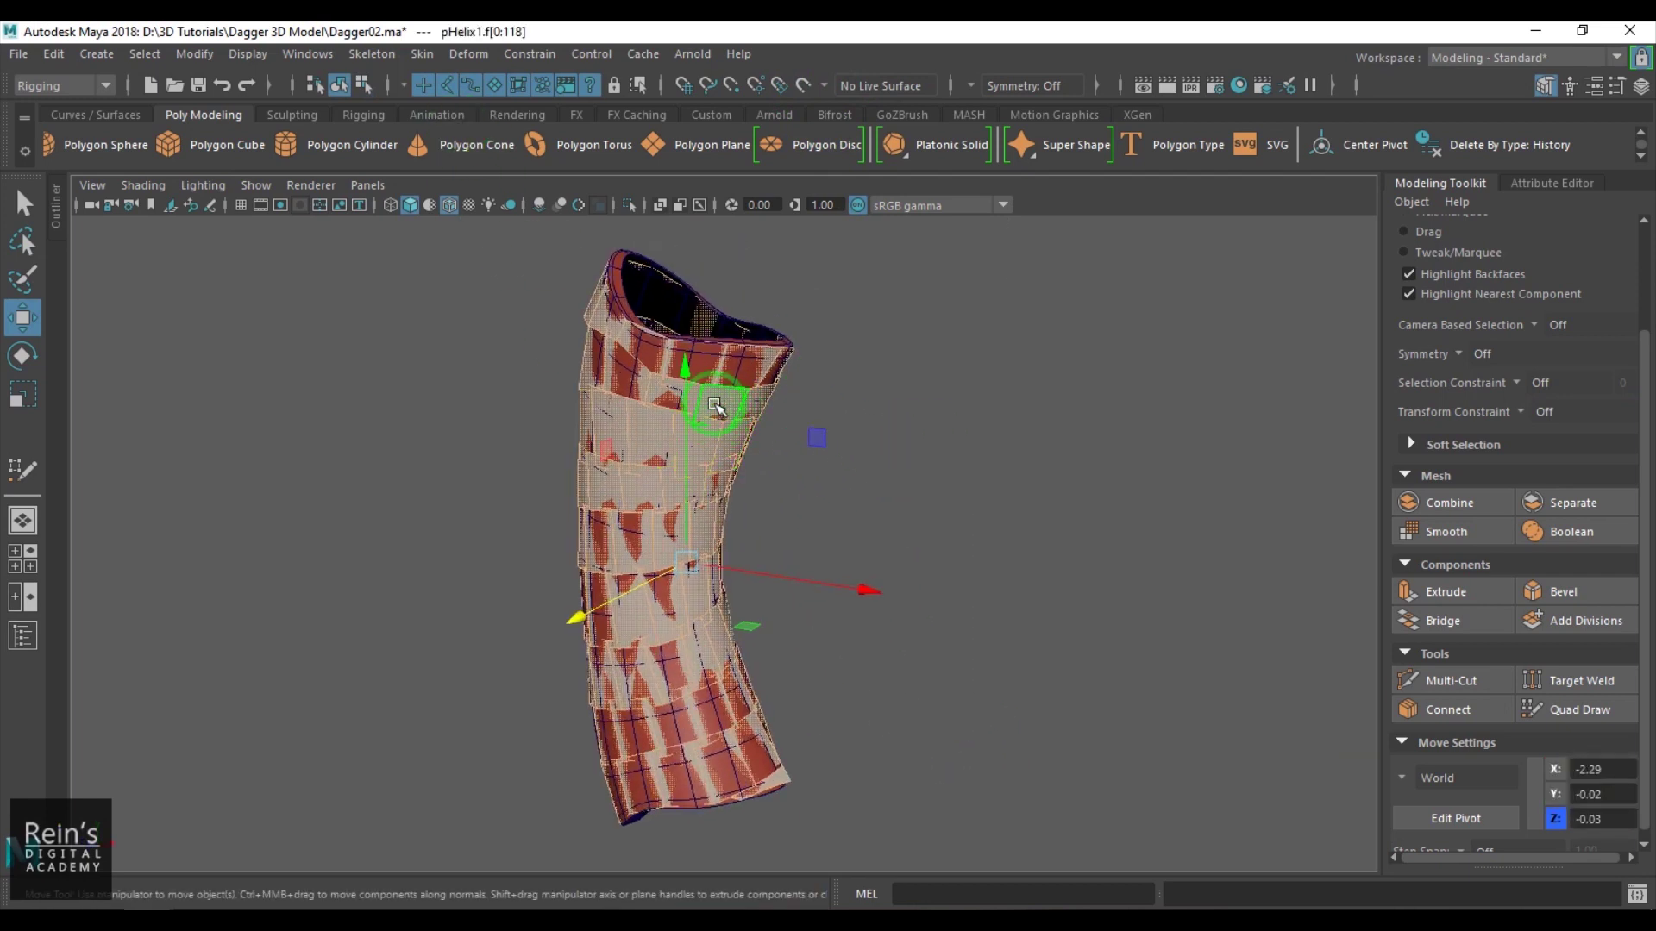
pyautogui.click(60, 85)
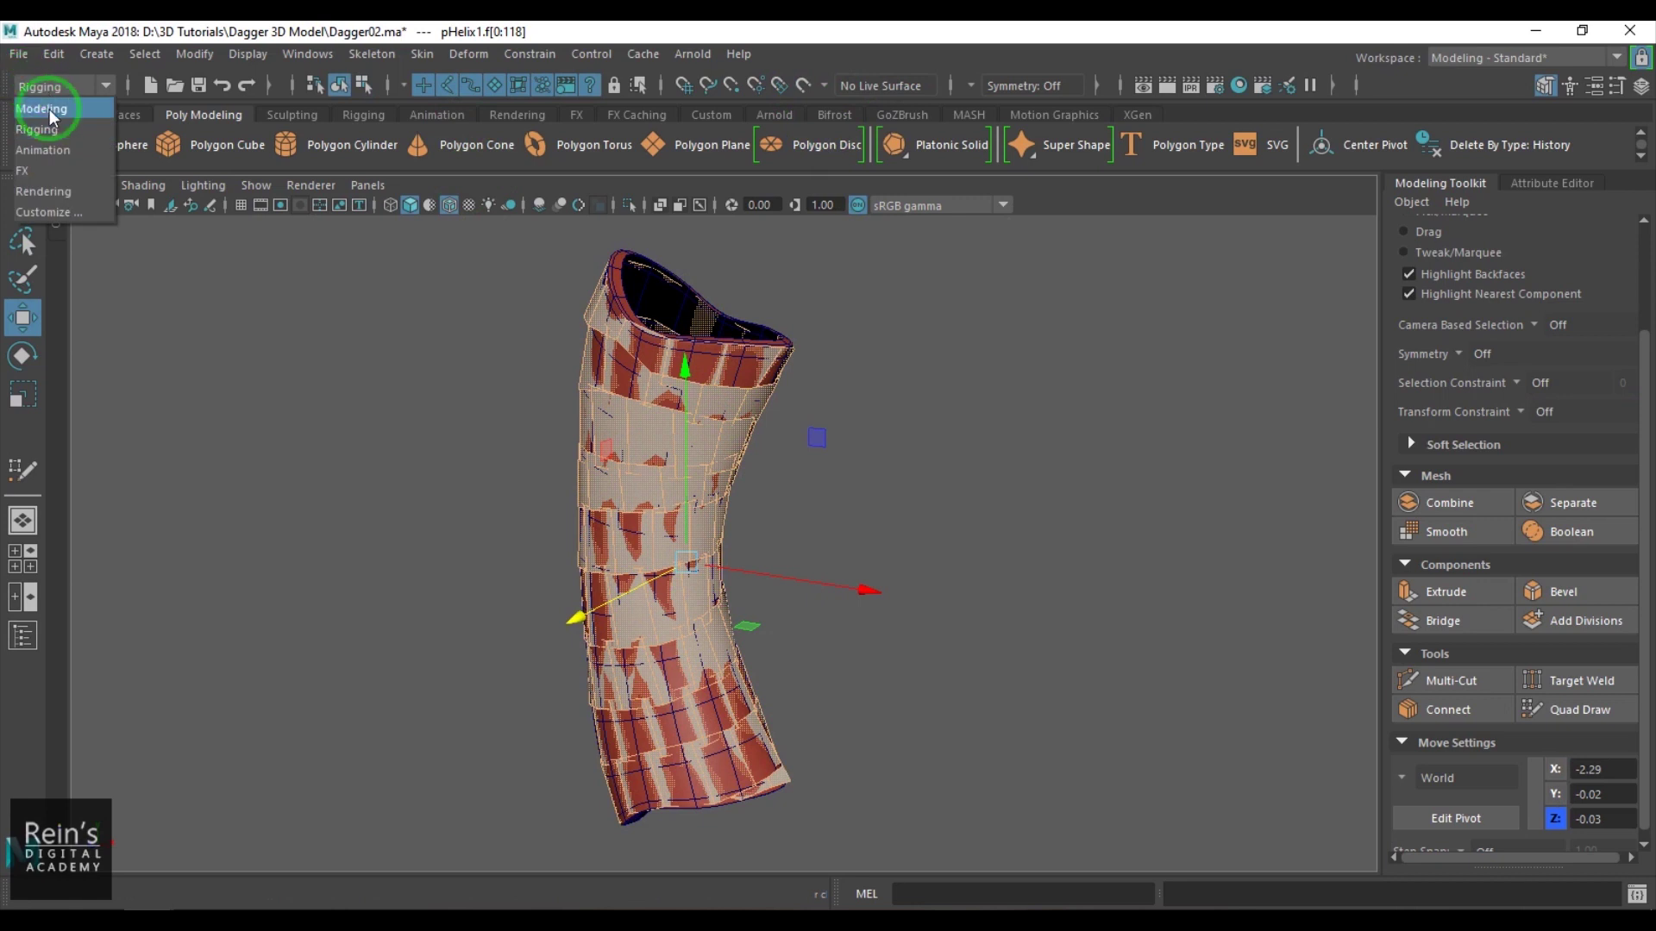
pyautogui.click(49, 109)
# Extrude the strip's selected faces outward by a Local Translate Z of about 0.09.
pyautogui.click(250, 85)
pyautogui.click(428, 54)
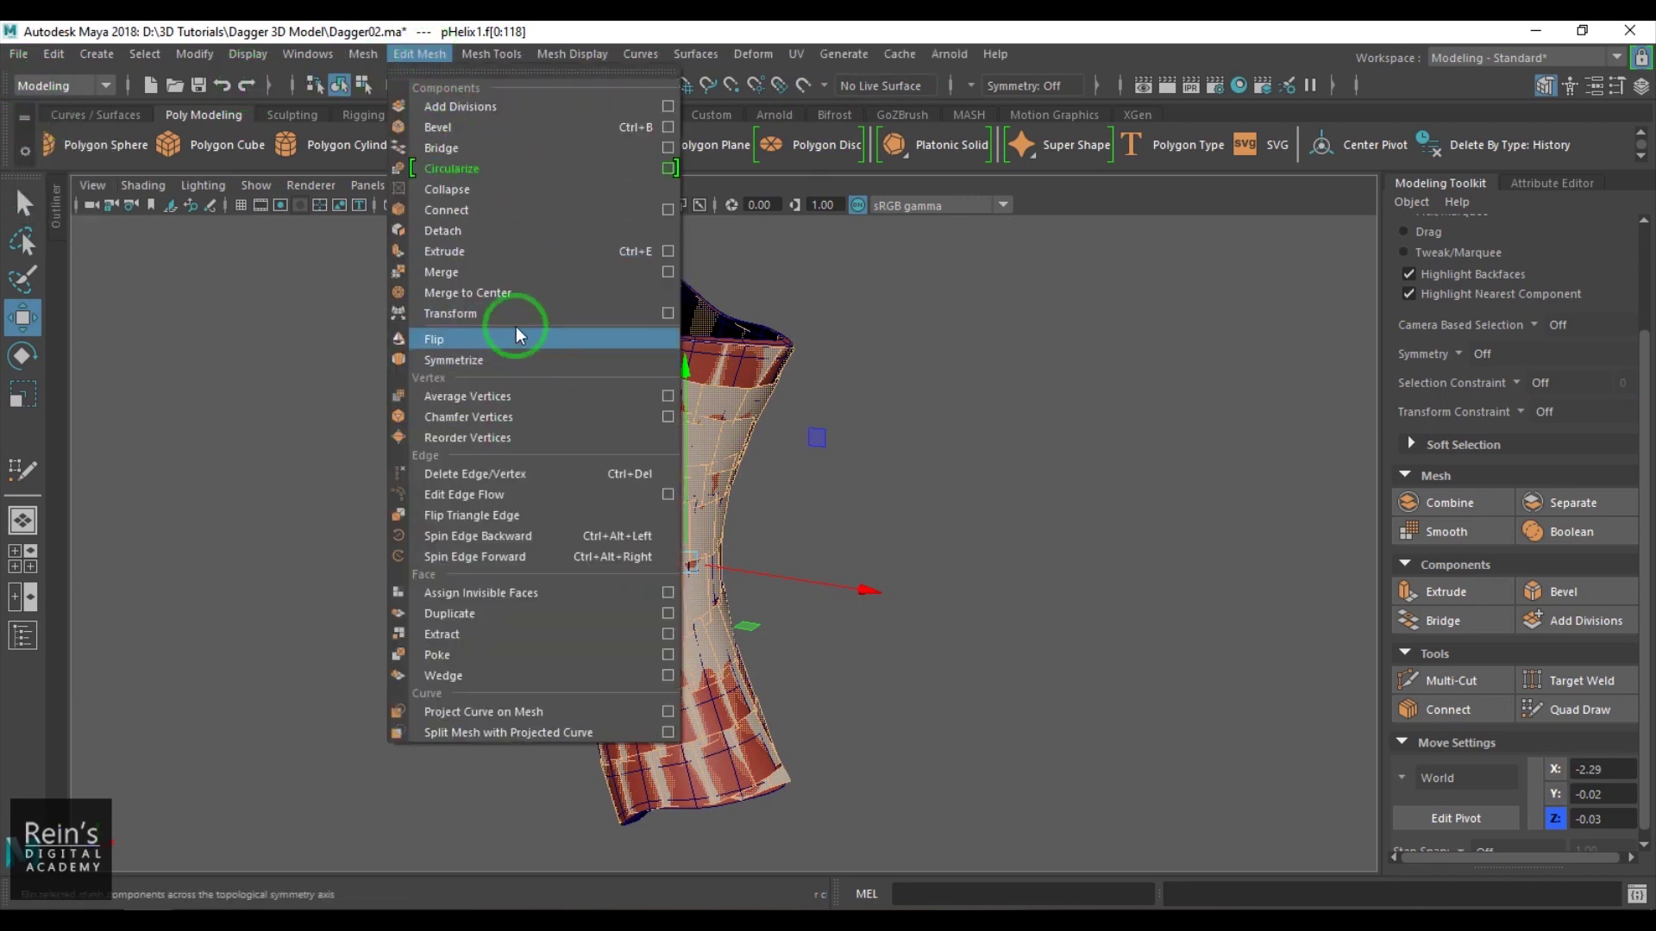
pyautogui.click(509, 253)
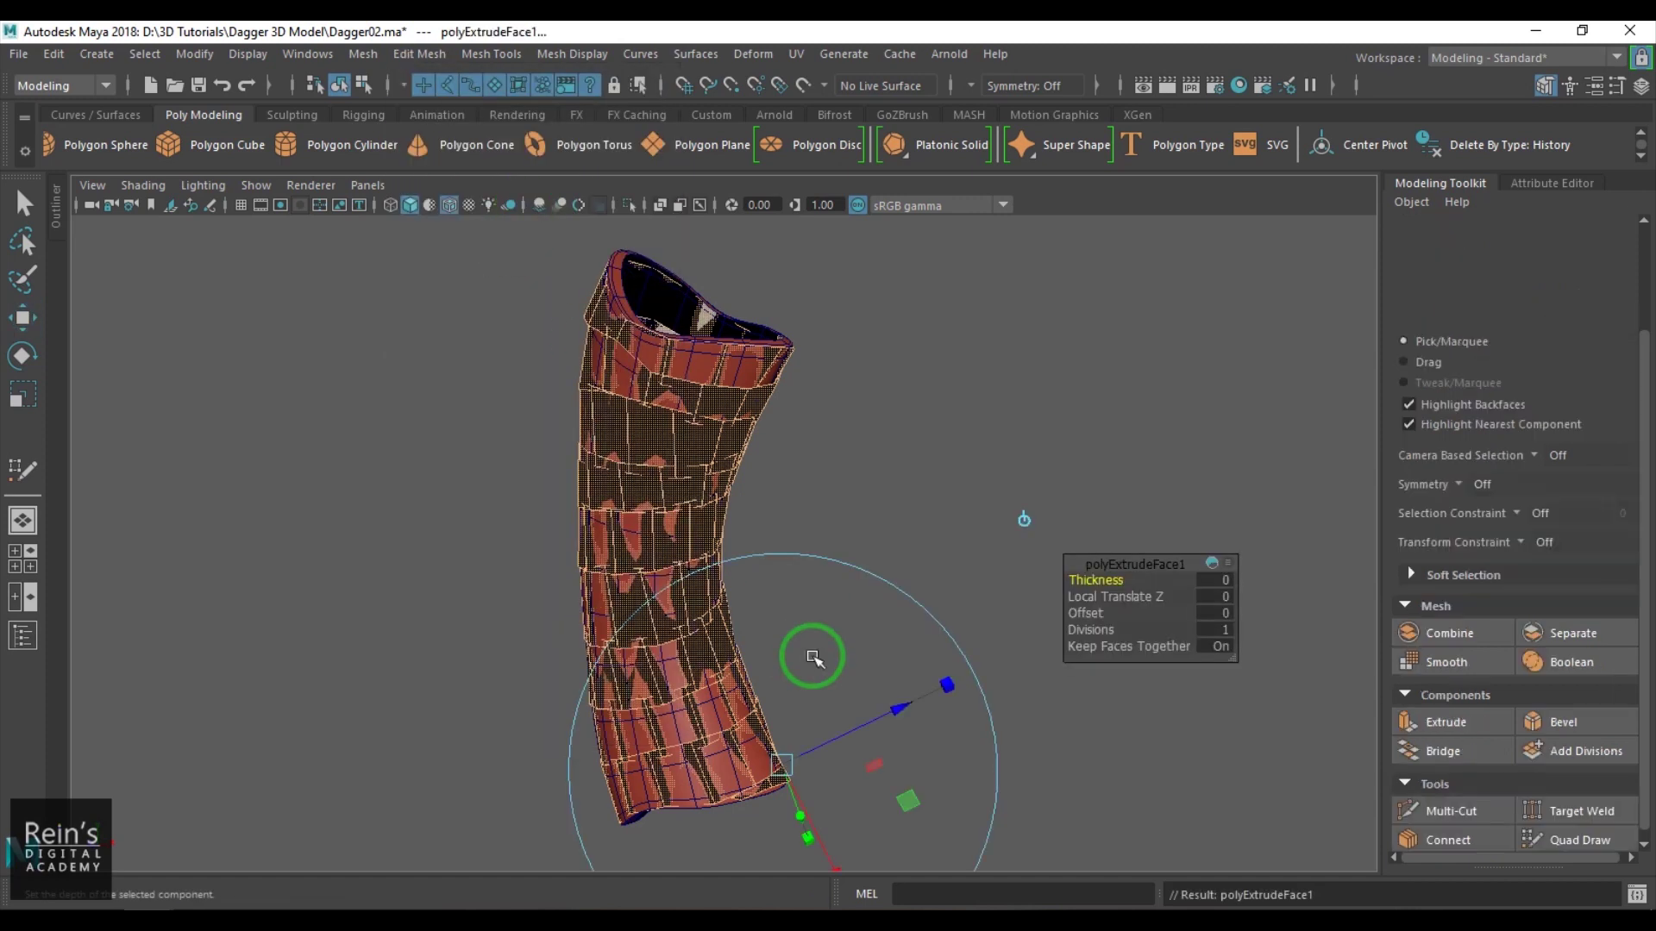
pyautogui.moveTo(769, 609); pyautogui.dragTo(818, 655)
pyautogui.keyDown('alt'); pyautogui.moveTo(560, 328); pyautogui.dragTo(526, 474, button='middle'); pyautogui.keyUp('alt')
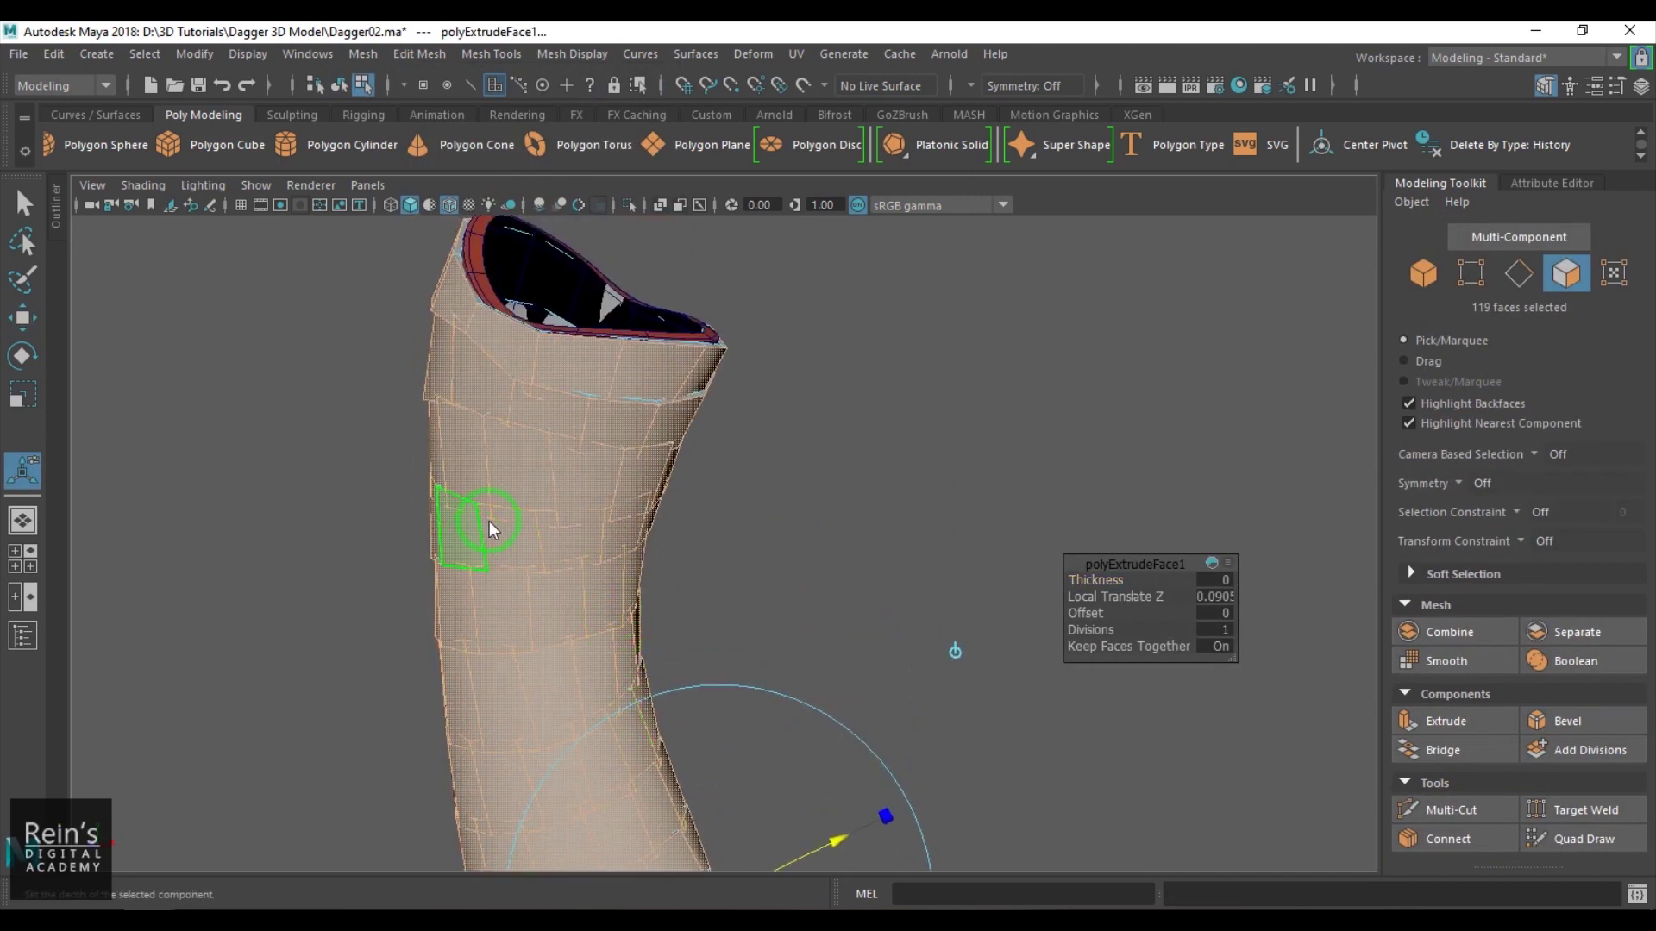
# Return to object selection and inspect the extruded wrap in smooth preview with the wireframe overlay turned off.
pyautogui.moveTo(489, 521); pyautogui.dragTo(587, 478, button='right')
pyautogui.click(830, 492)
pyautogui.keyDown('alt'); pyautogui.moveTo(829, 492); pyautogui.dragTo(618, 521); pyautogui.keyUp('alt')
pyautogui.click(609, 506)
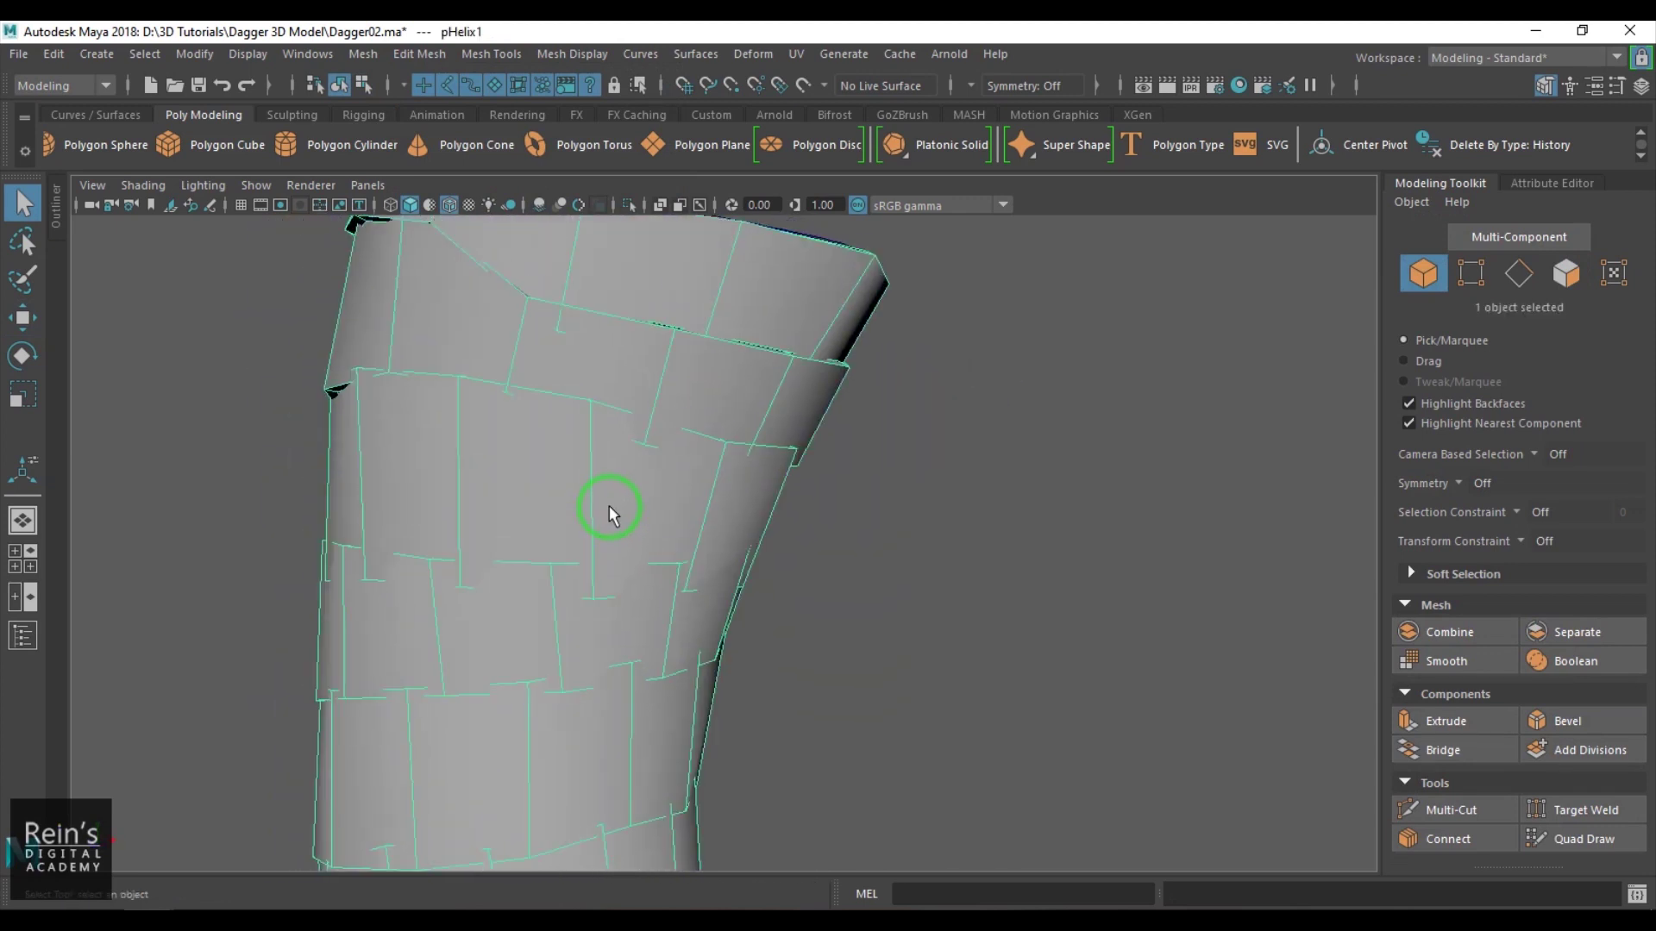
pyautogui.press('3')
pyautogui.click(854, 526)
pyautogui.scroll(-5, 873, 542)
pyautogui.keyDown('alt'); pyautogui.moveTo(872, 541); pyautogui.dragTo(503, 591); pyautogui.keyUp('alt')
pyautogui.scroll(5, 503, 592)
pyautogui.click(450, 205)
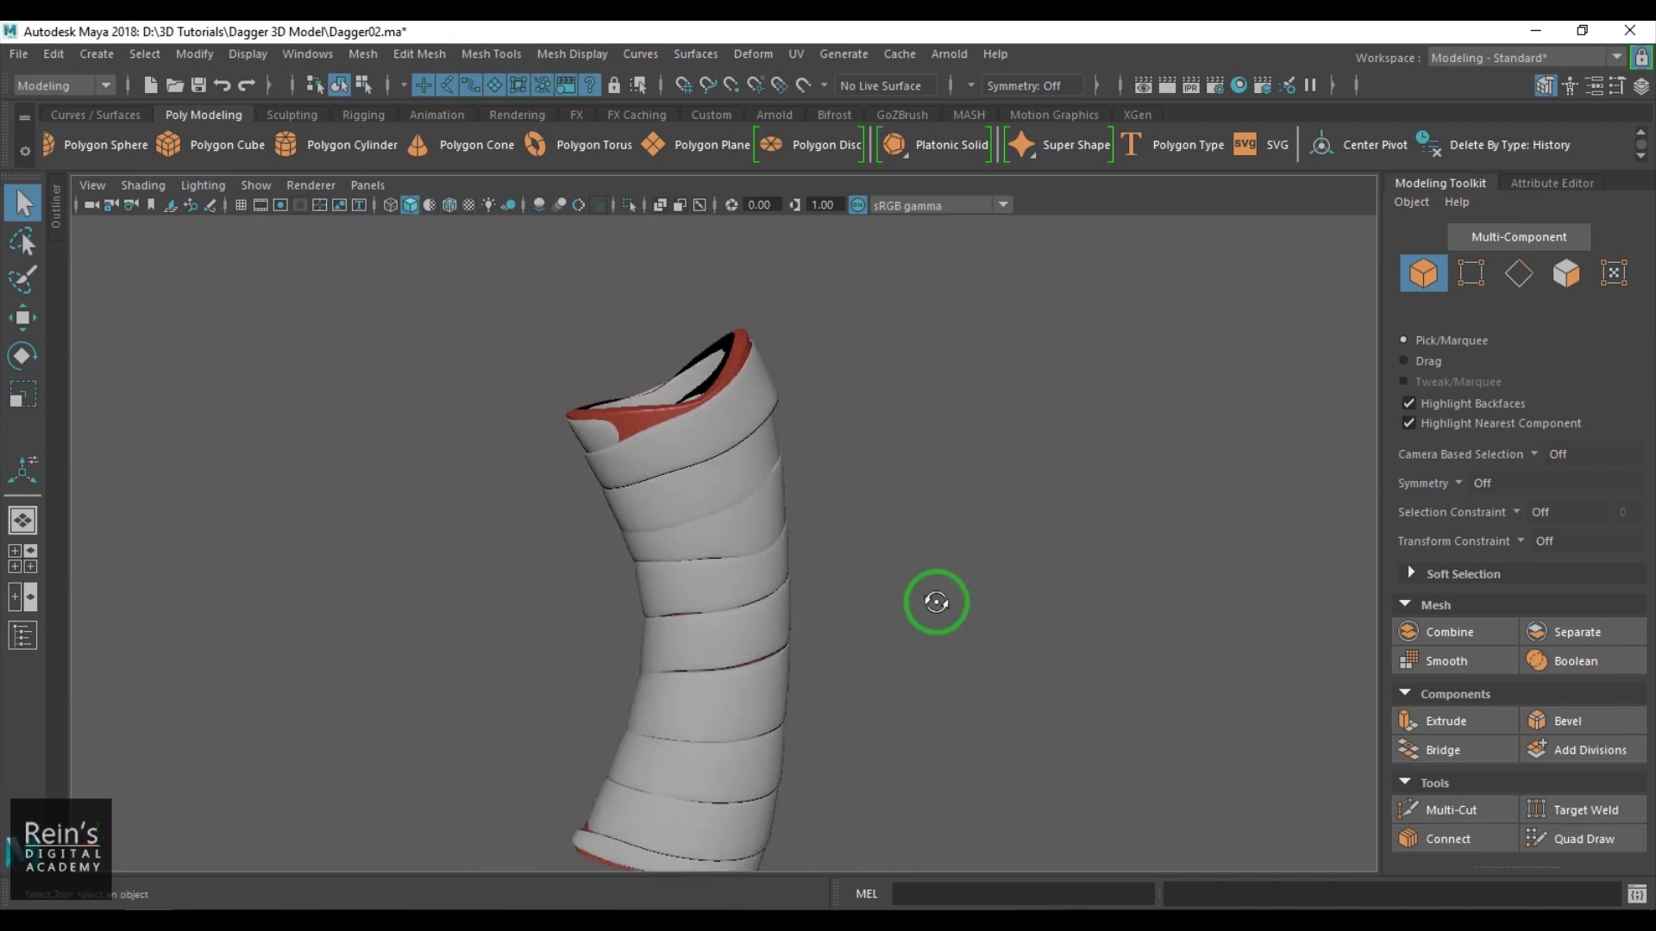
pyautogui.moveTo(935, 598)
pyautogui.keyDown('alt'); pyautogui.mouseDown()
pyautogui.moveTo(529, 565)
pyautogui.moveTo(983, 629)
pyautogui.moveTo(840, 623)
pyautogui.moveTo(976, 733)
pyautogui.moveTo(800, 492)
pyautogui.moveTo(820, 481)
pyautogui.moveTo(787, 506)
pyautogui.moveTo(860, 569)
pyautogui.moveTo(788, 530)
pyautogui.moveTo(815, 528)
pyautogui.mouseUp(); pyautogui.keyUp('alt')
# Undo the smooth preview and the extrusion of the helix strip's faces.
pyautogui.click(815, 478)
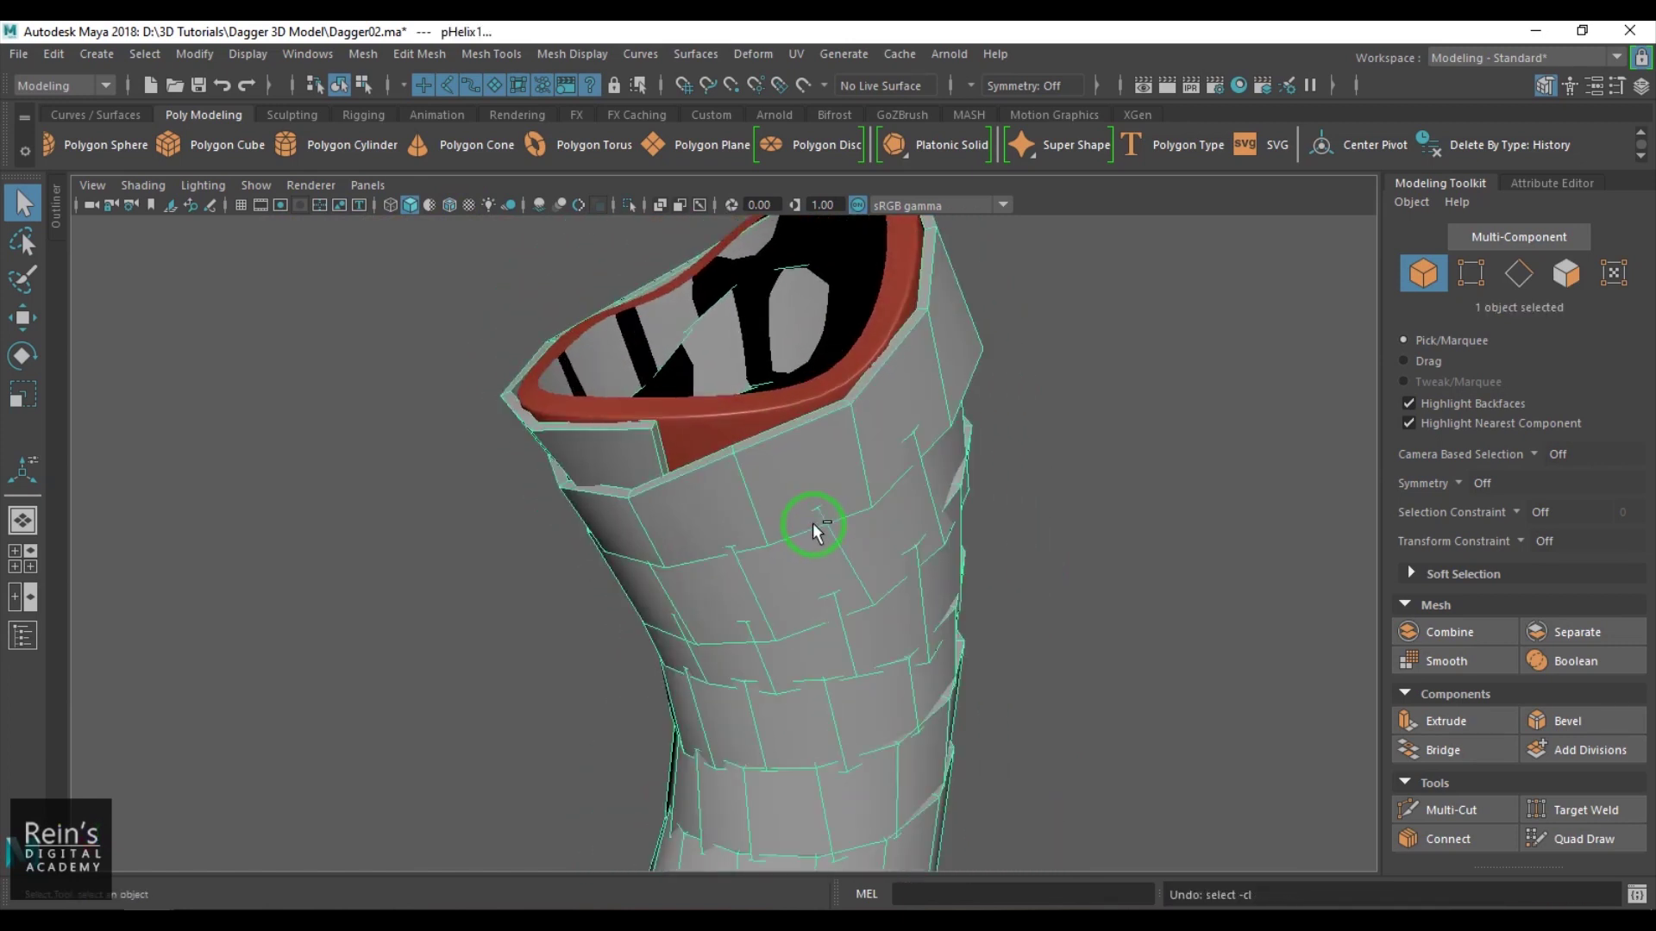
pyautogui.hotkey('ctrl', 'e')
pyautogui.hotkey('ctrl', 'z')
pyautogui.hotkey('ctrl', 'z')
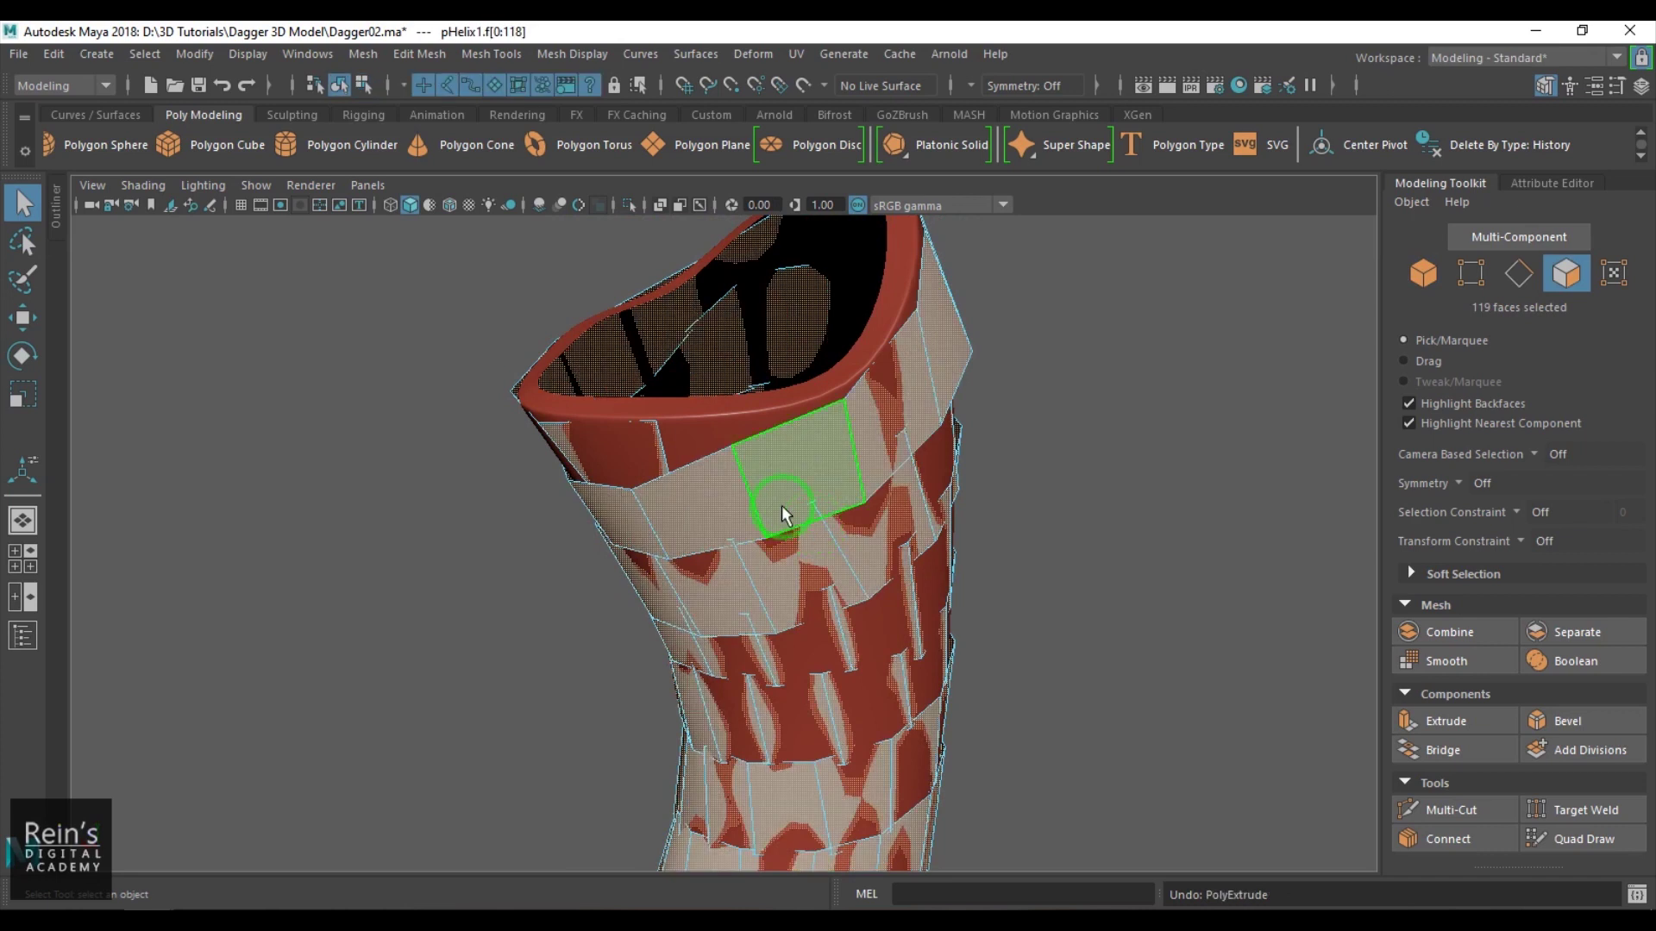
# Make the grip cylinder live once more, select the helix strip and start Quad Draw on it.
pyautogui.click(1112, 548)
pyautogui.click(723, 405)
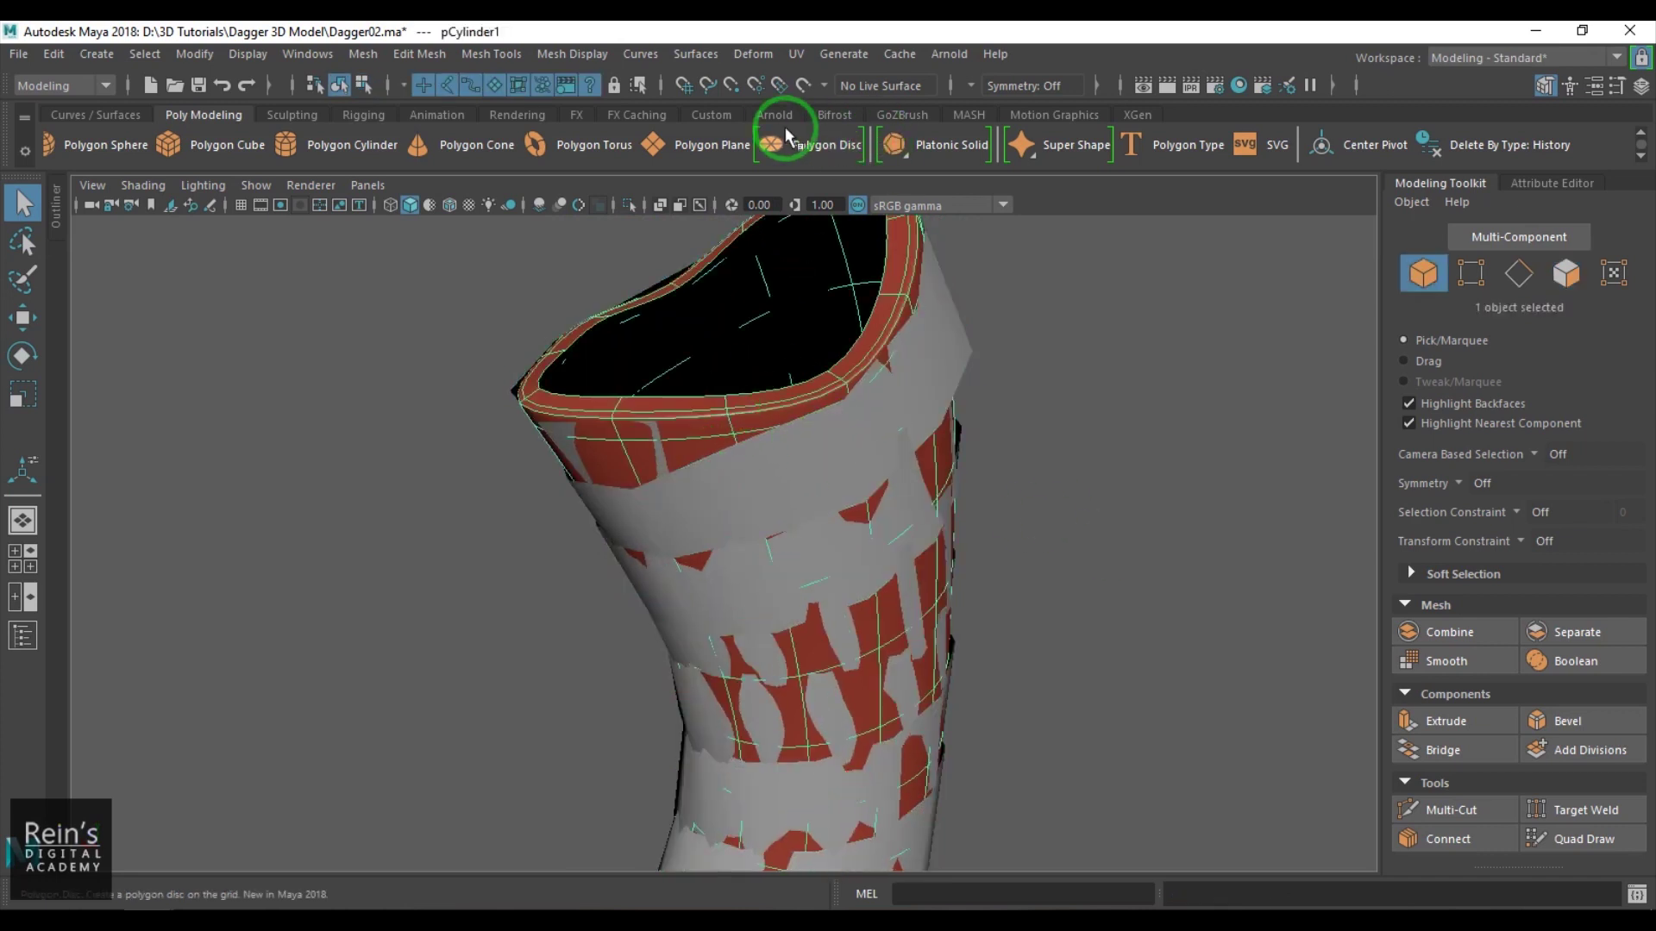
pyautogui.click(803, 84)
pyautogui.click(781, 466)
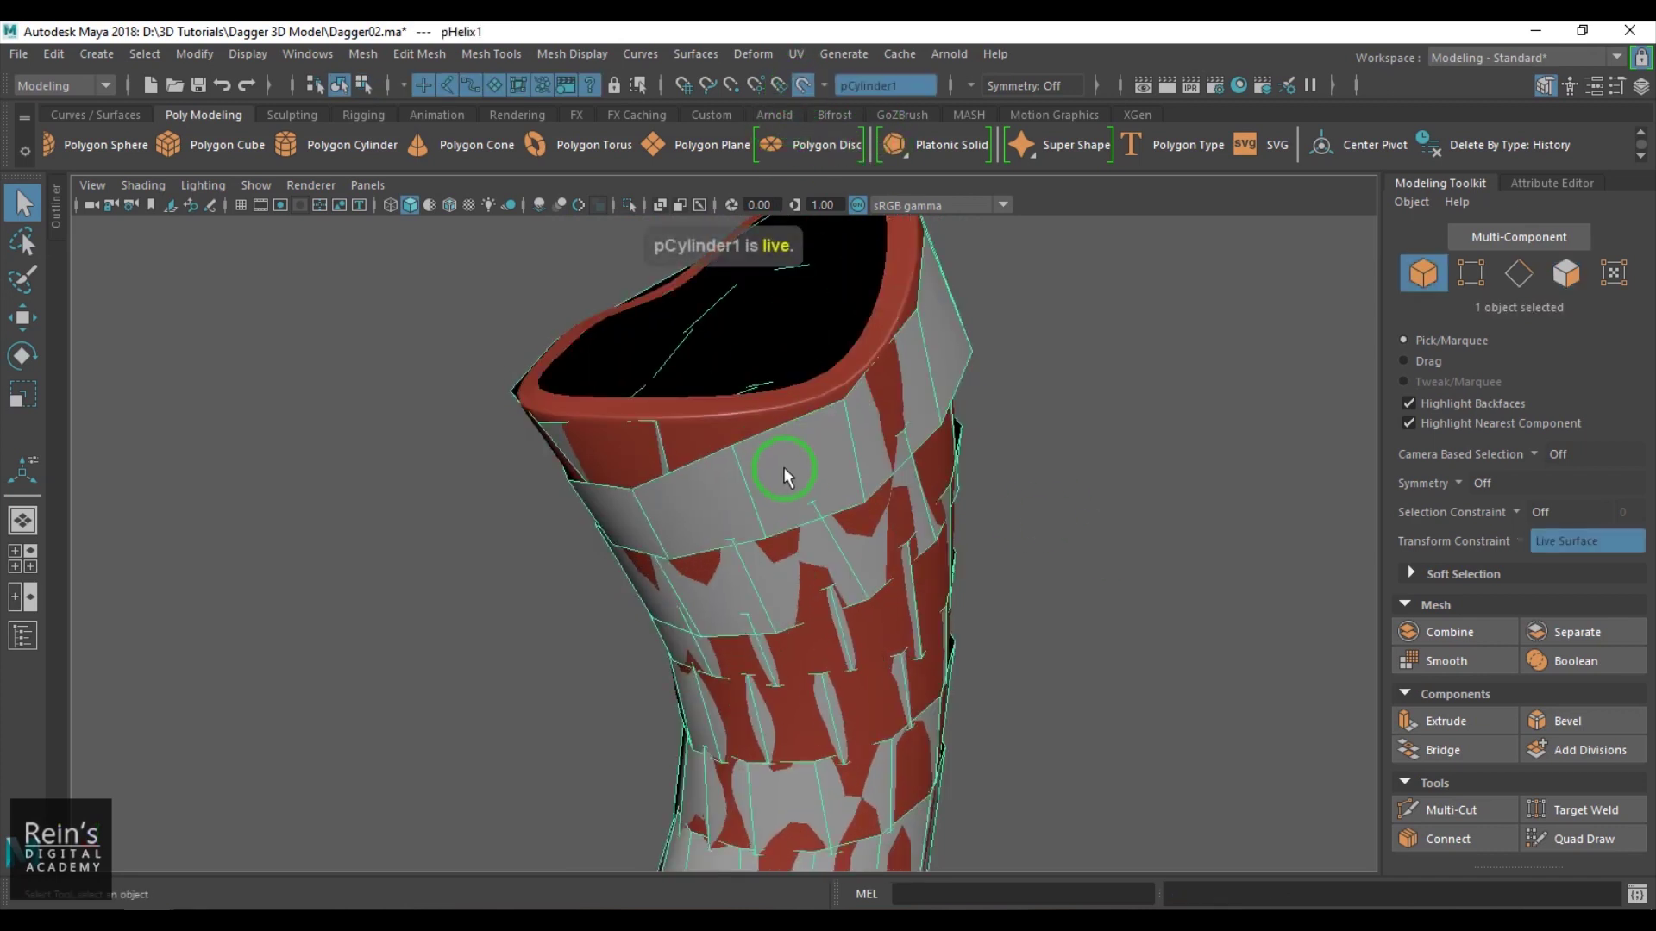
pyautogui.click(1627, 843)
# Lower the second wrap's top vertex and extend the strip's upper end with new quads tapering along the grip's rim.
pyautogui.scroll(5, 895, 517)
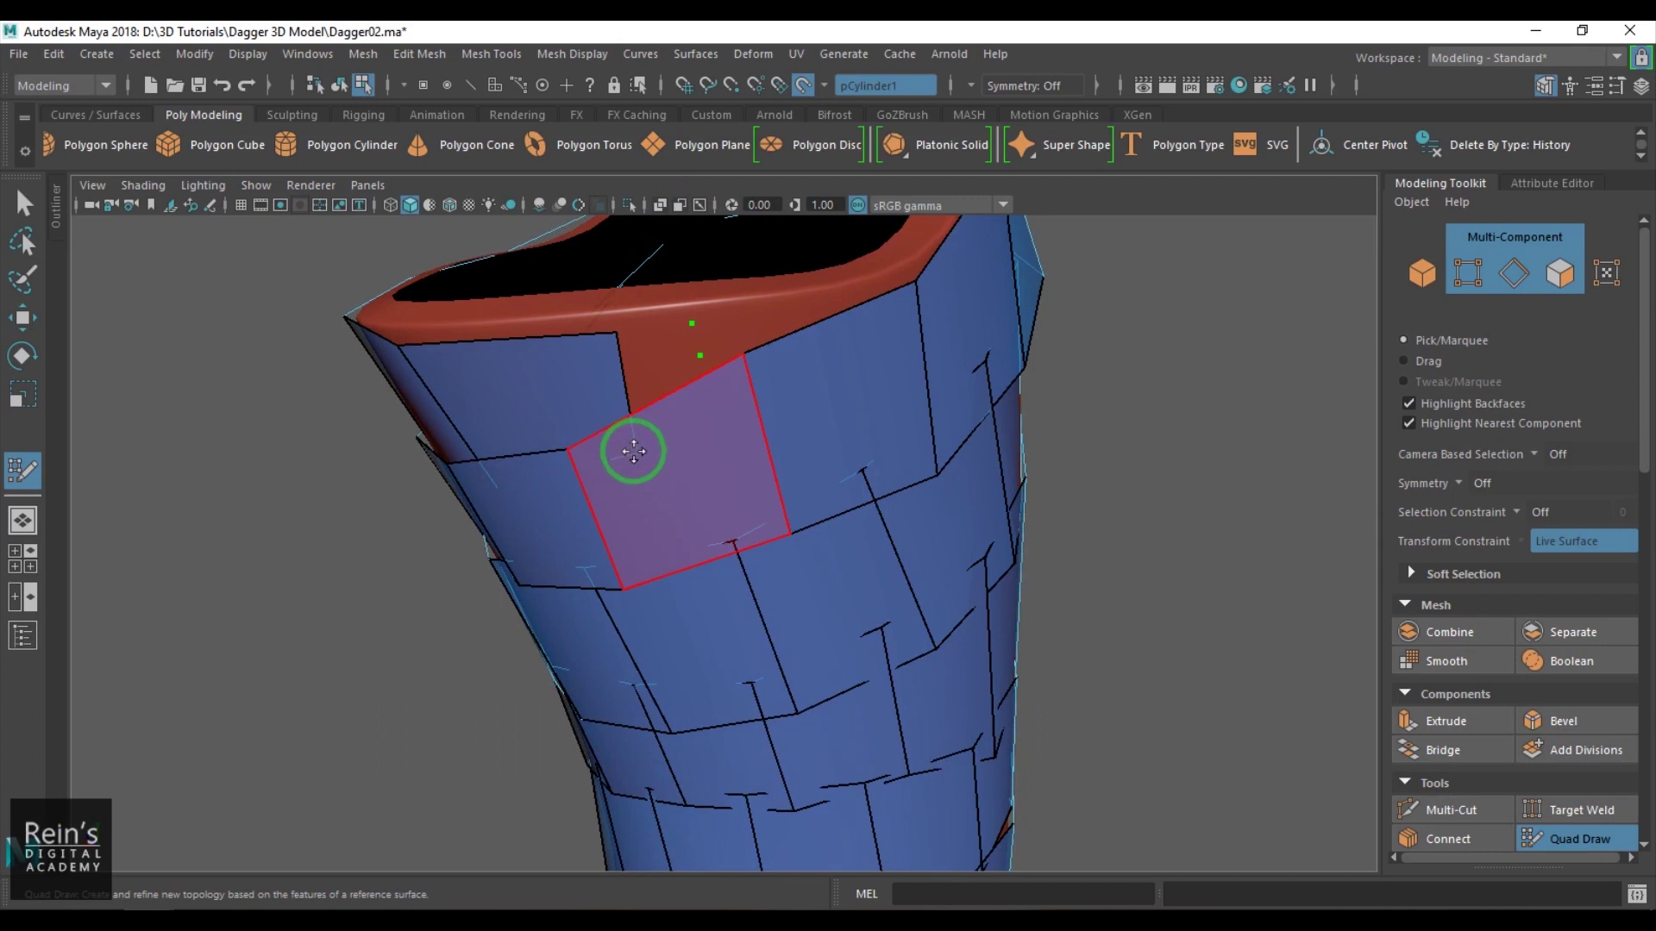
pyautogui.moveTo(634, 451)
pyautogui.keyDown('alt'); pyautogui.mouseDown()
pyautogui.moveTo(620, 431)
pyautogui.moveTo(595, 518)
pyautogui.mouseUp(); pyautogui.keyUp('alt')
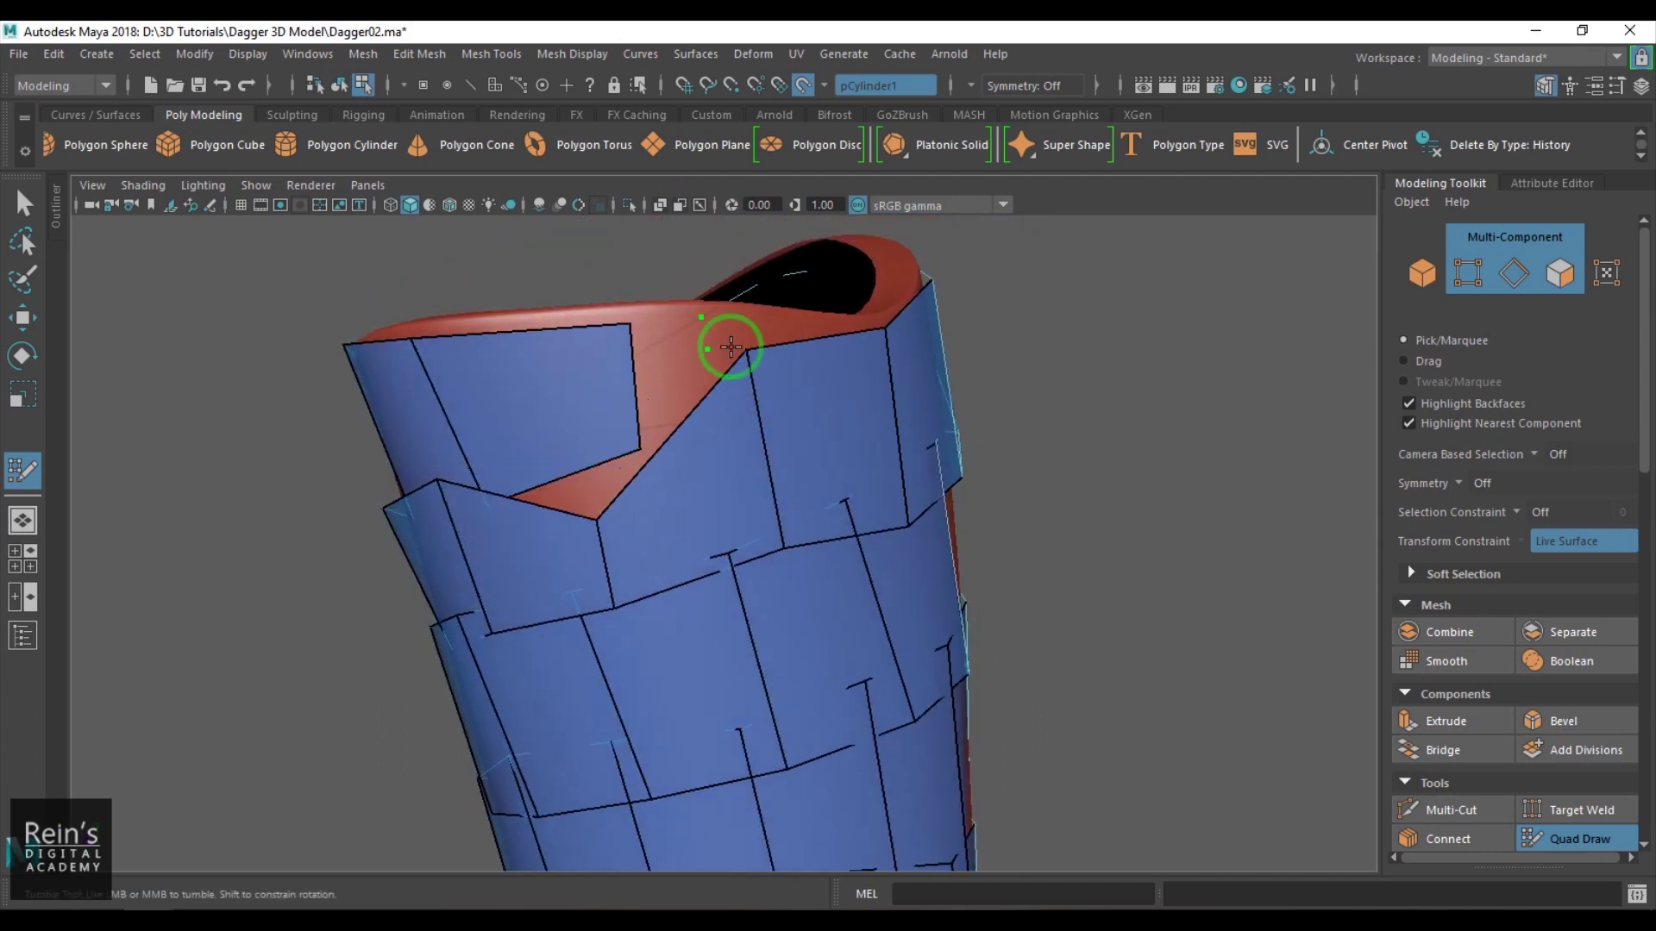
pyautogui.moveTo(746, 350); pyautogui.dragTo(772, 445)
pyautogui.moveTo(640, 446); pyautogui.dragTo(659, 407)
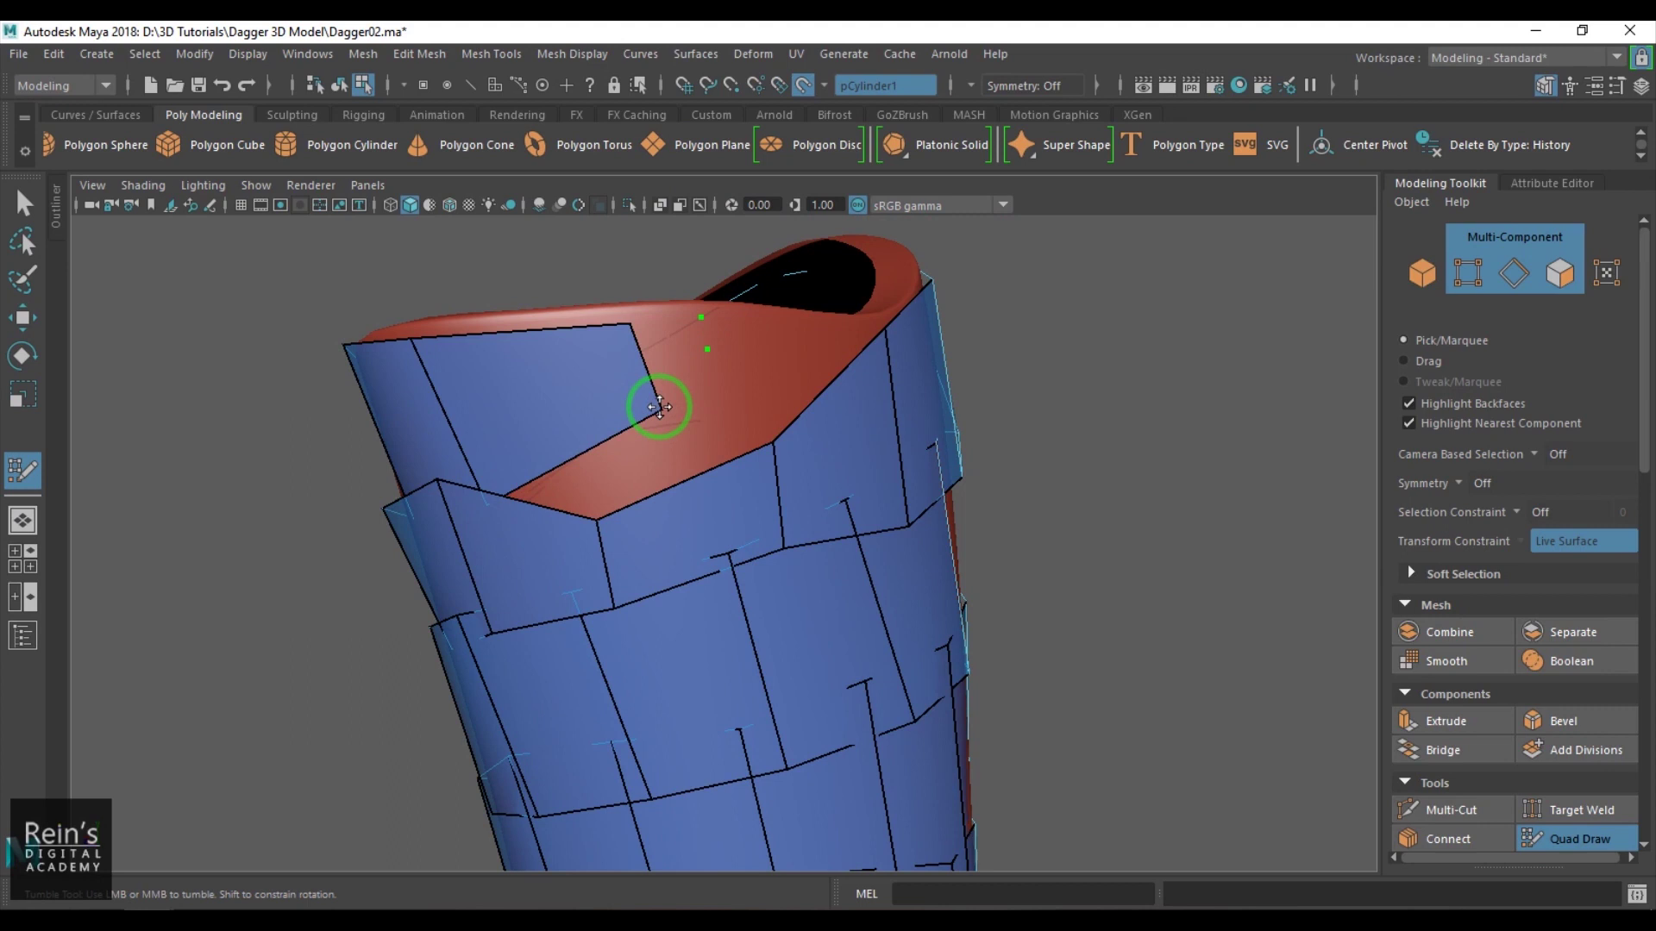
pyautogui.keyDown('alt'); pyautogui.moveTo(810, 358); pyautogui.dragTo(727, 371); pyautogui.keyUp('alt')
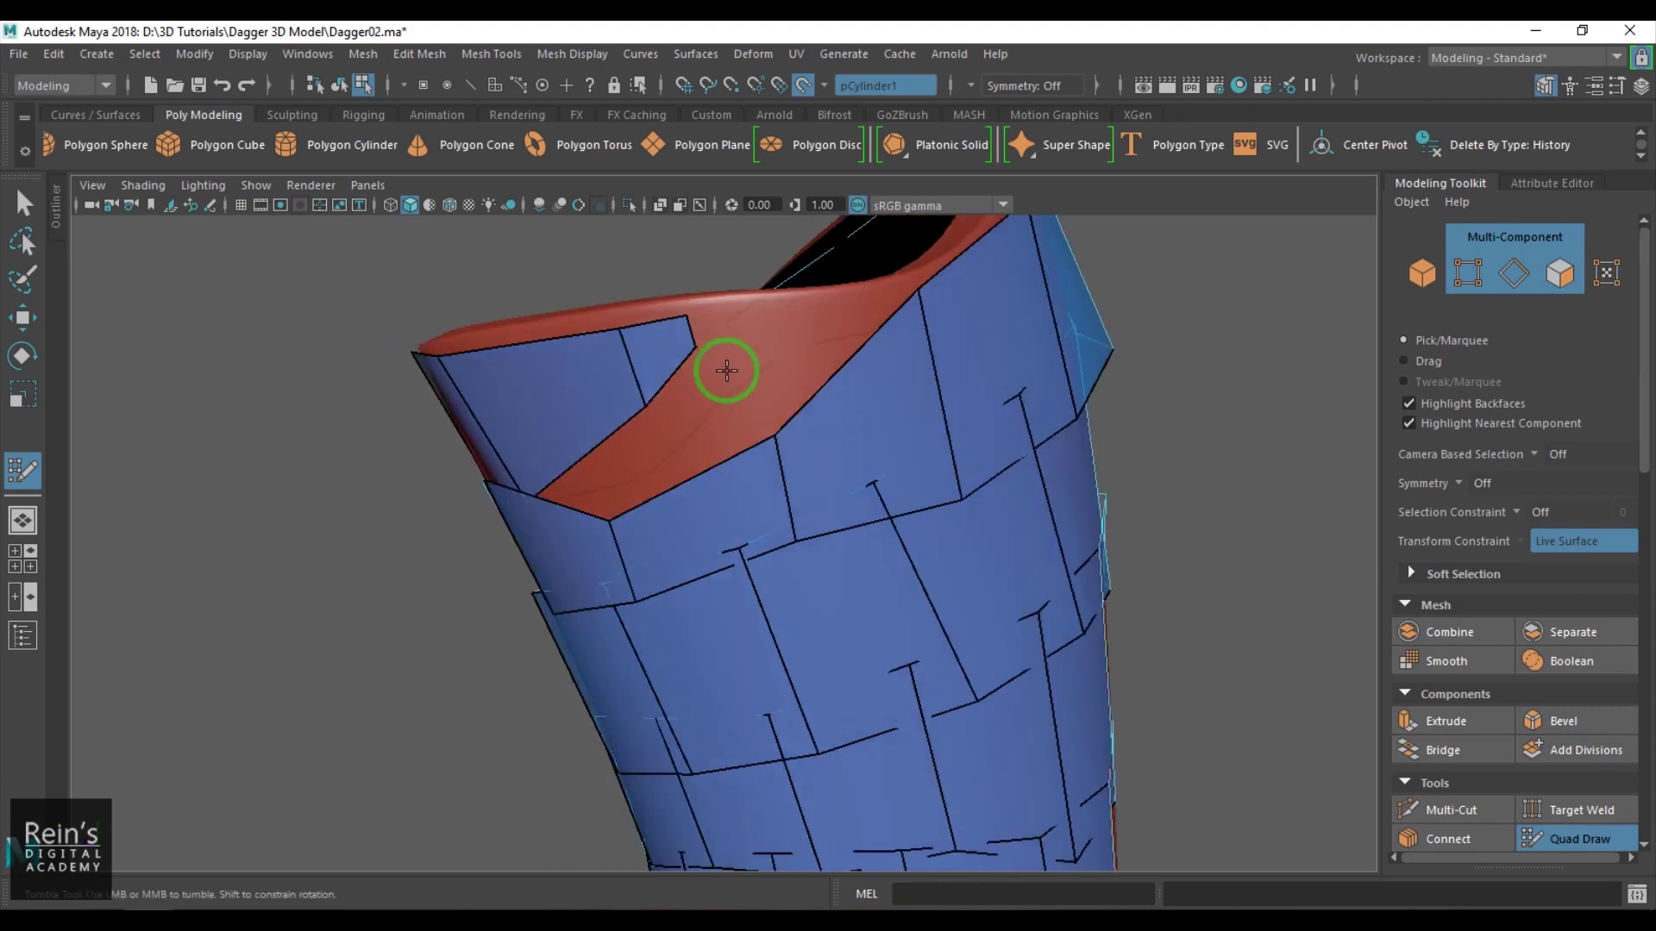
pyautogui.keyDown('shift'); pyautogui.click(869, 312); pyautogui.keyUp('shift')
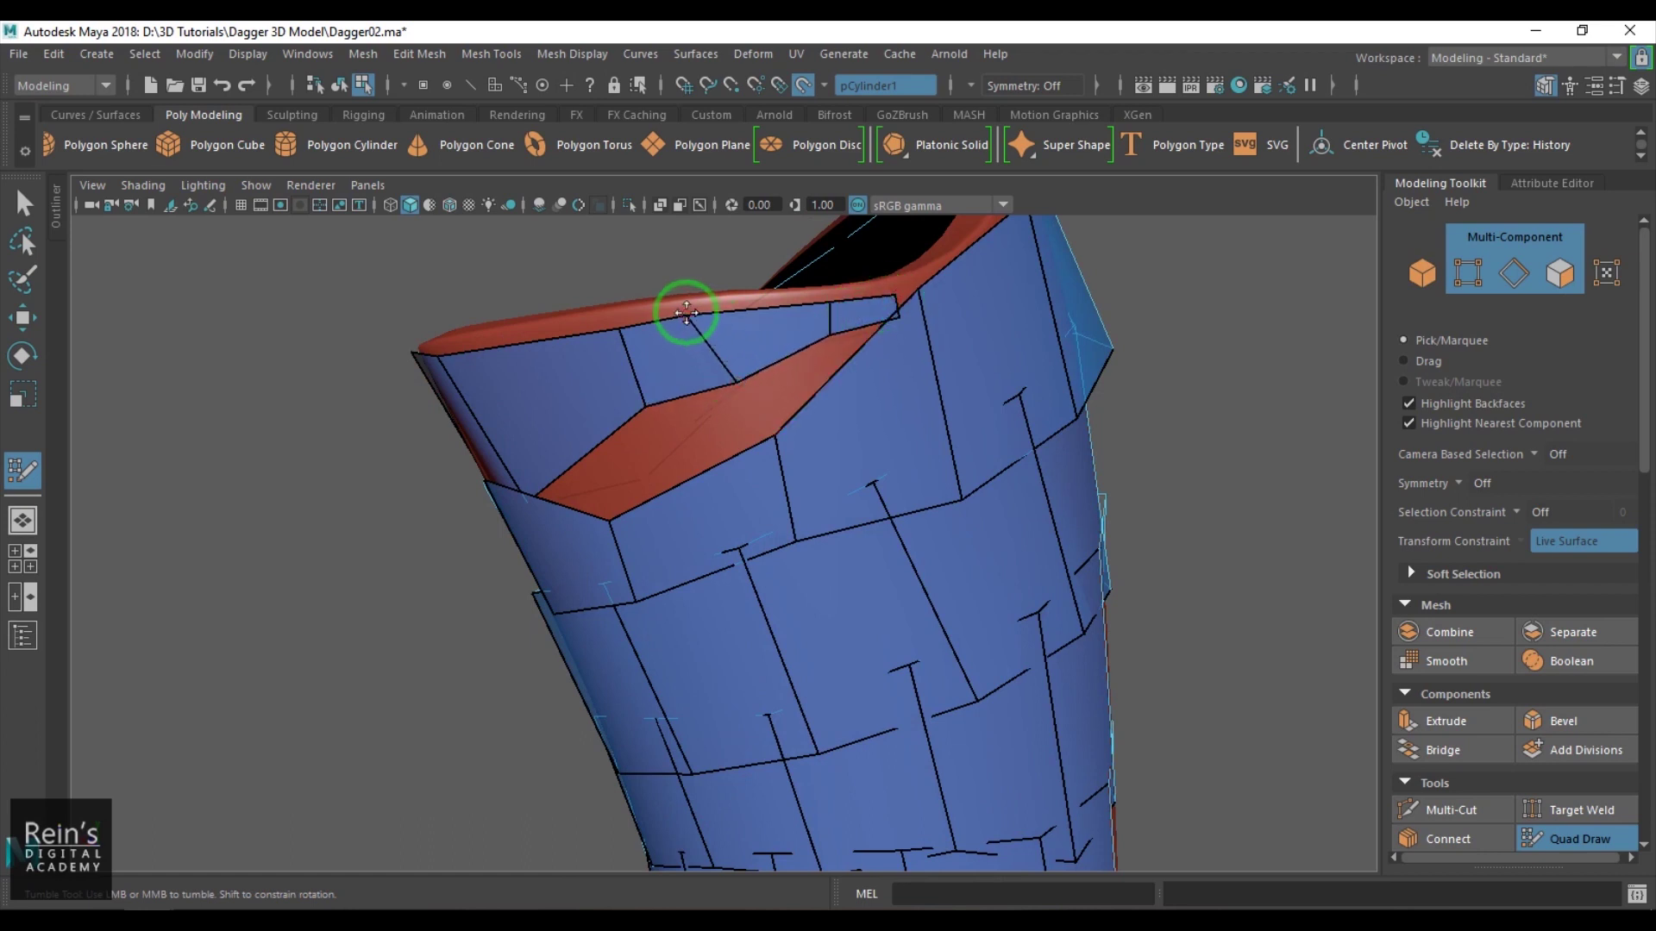
# Even out the new quads' vertices, pull the second wrap's upper edge up to close the gap, and leave Quad Draw.
pyautogui.keyDown('alt'); pyautogui.moveTo(615, 336); pyautogui.dragTo(635, 332); pyautogui.keyUp('alt')
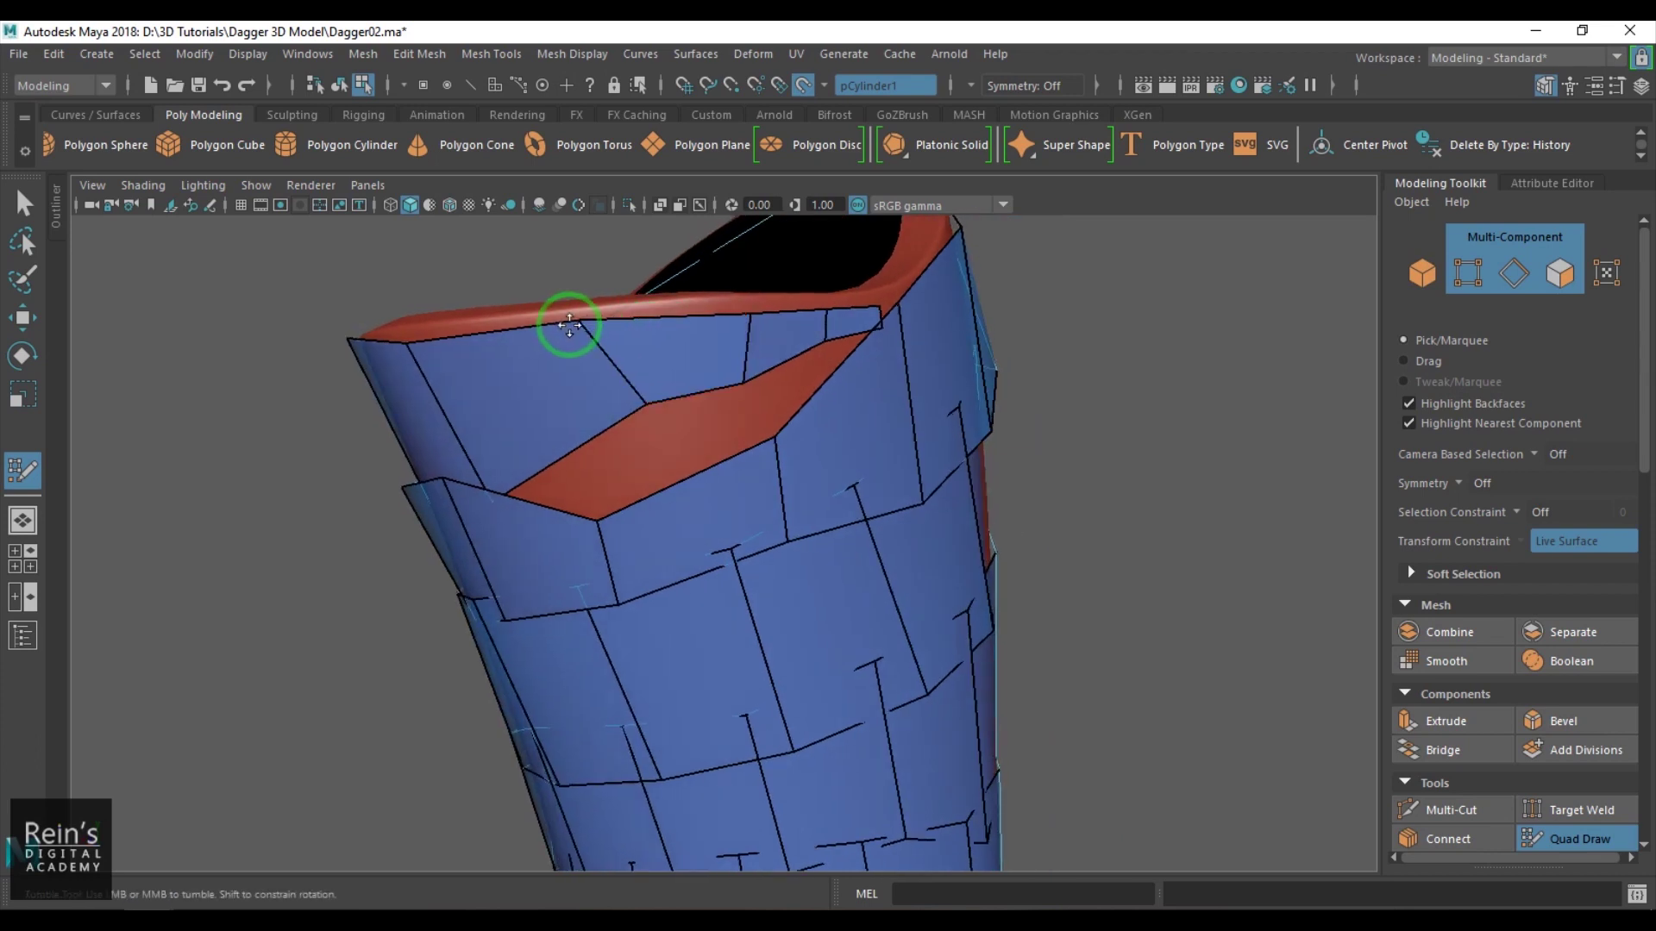
pyautogui.moveTo(598, 418); pyautogui.dragTo(596, 424)
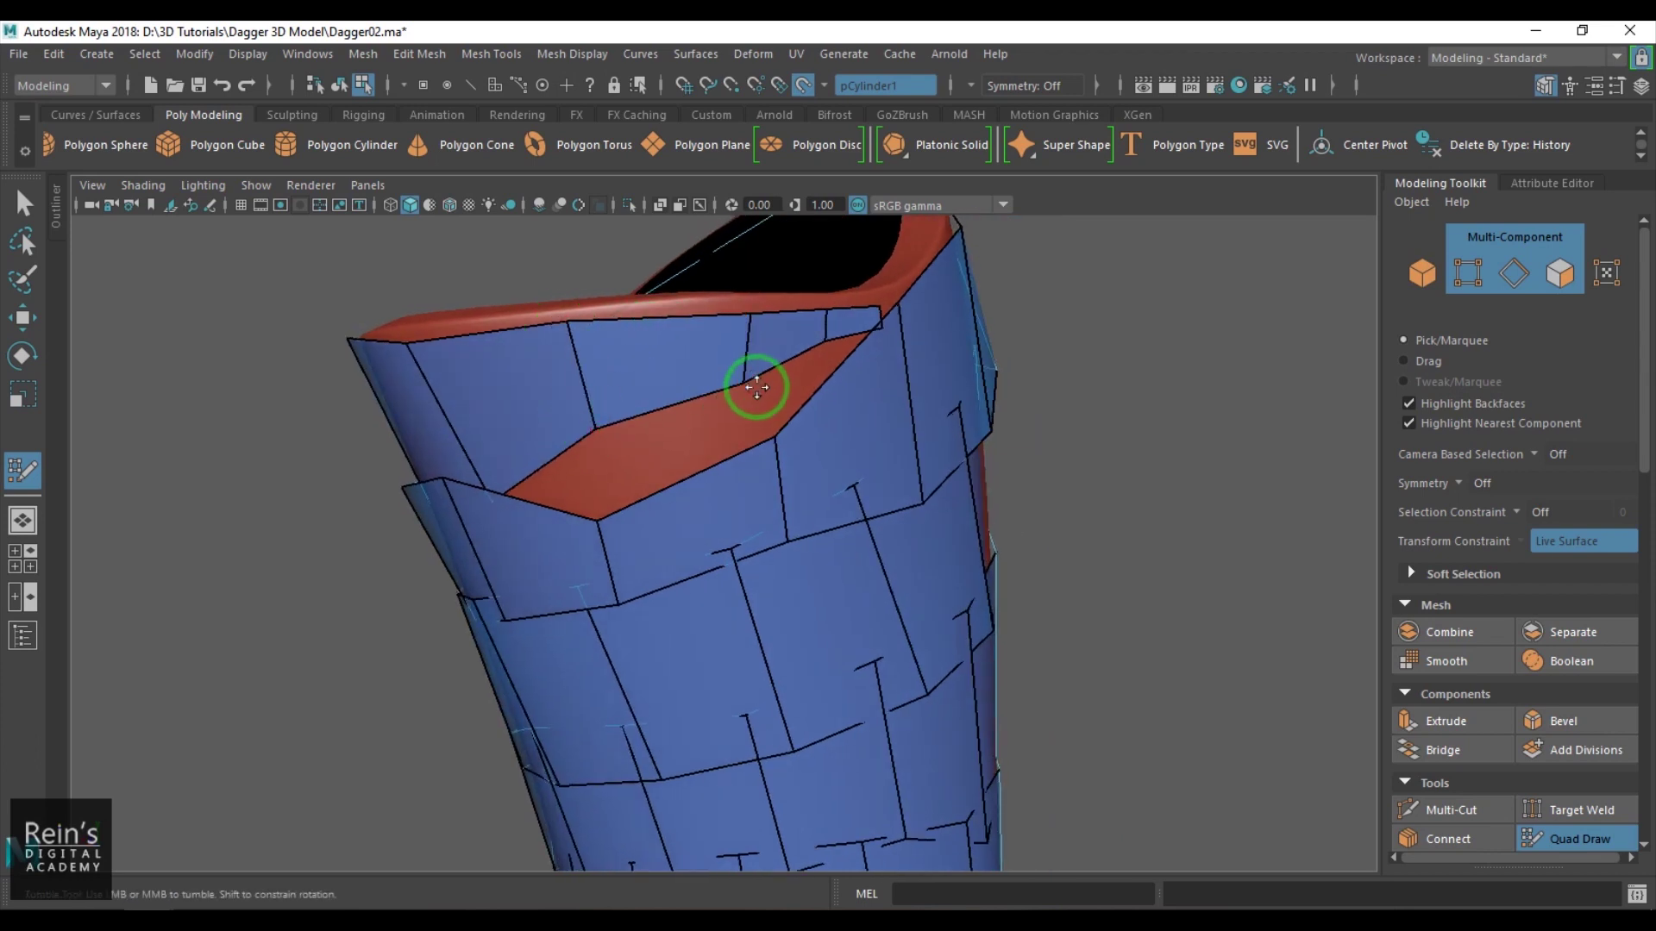
pyautogui.keyDown('alt'); pyautogui.moveTo(772, 435); pyautogui.dragTo(777, 363); pyautogui.keyUp('alt')
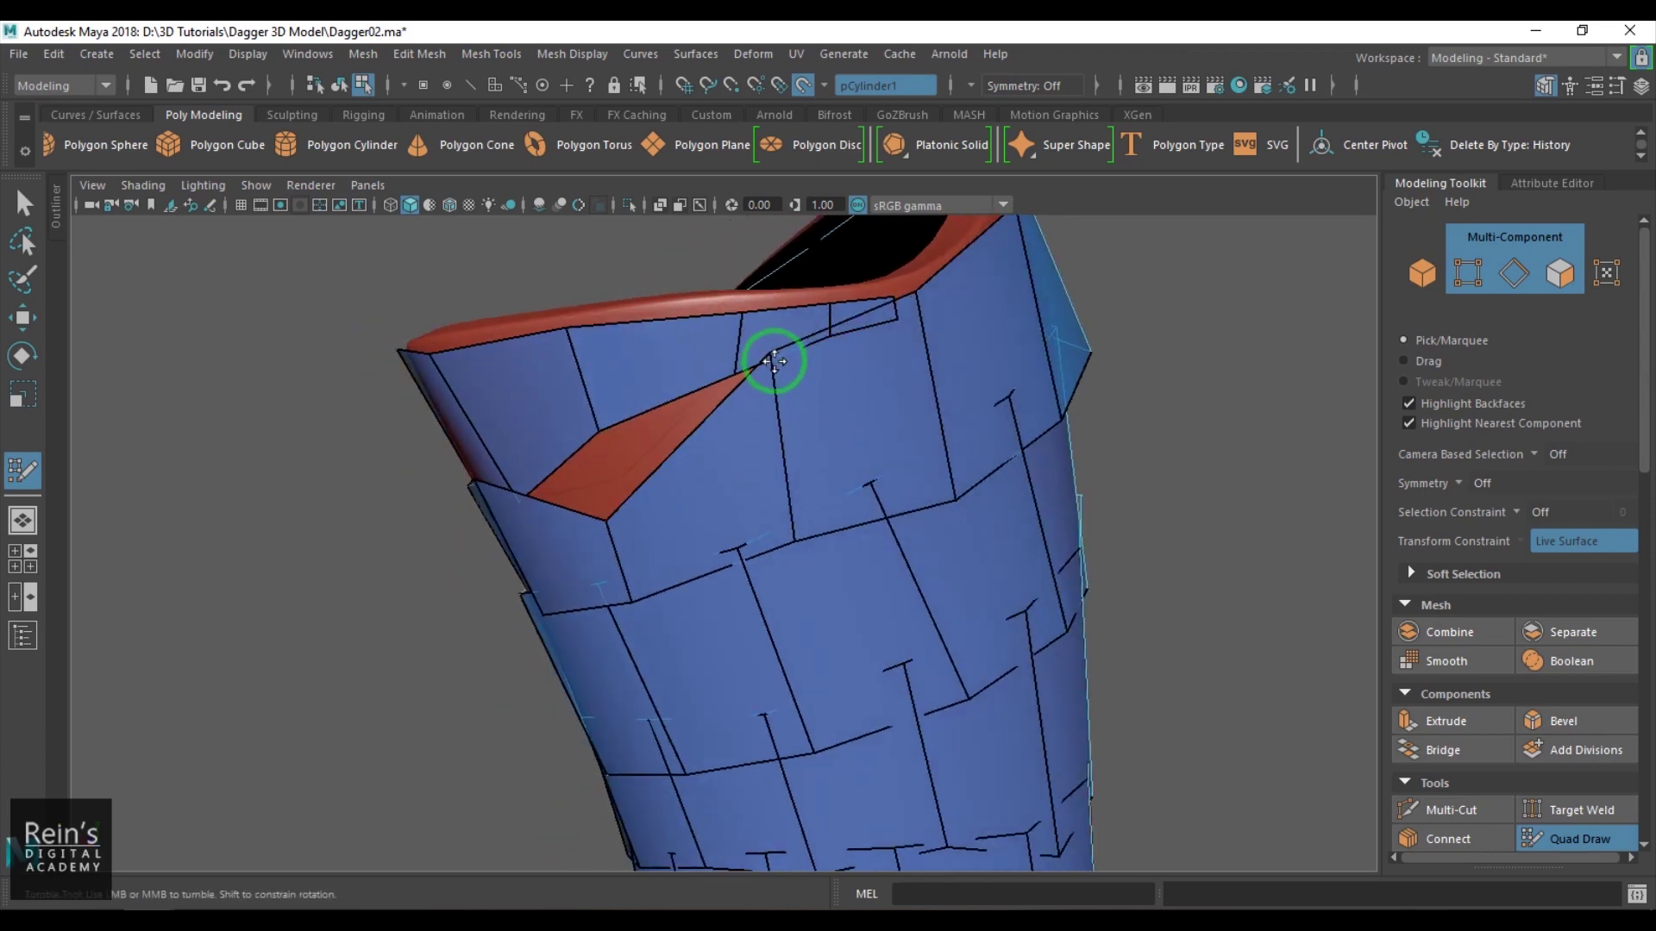
pyautogui.scroll(-3, 573, 436)
pyautogui.keyDown('alt'); pyautogui.moveTo(573, 425); pyautogui.dragTo(169, 417); pyautogui.keyUp('alt')
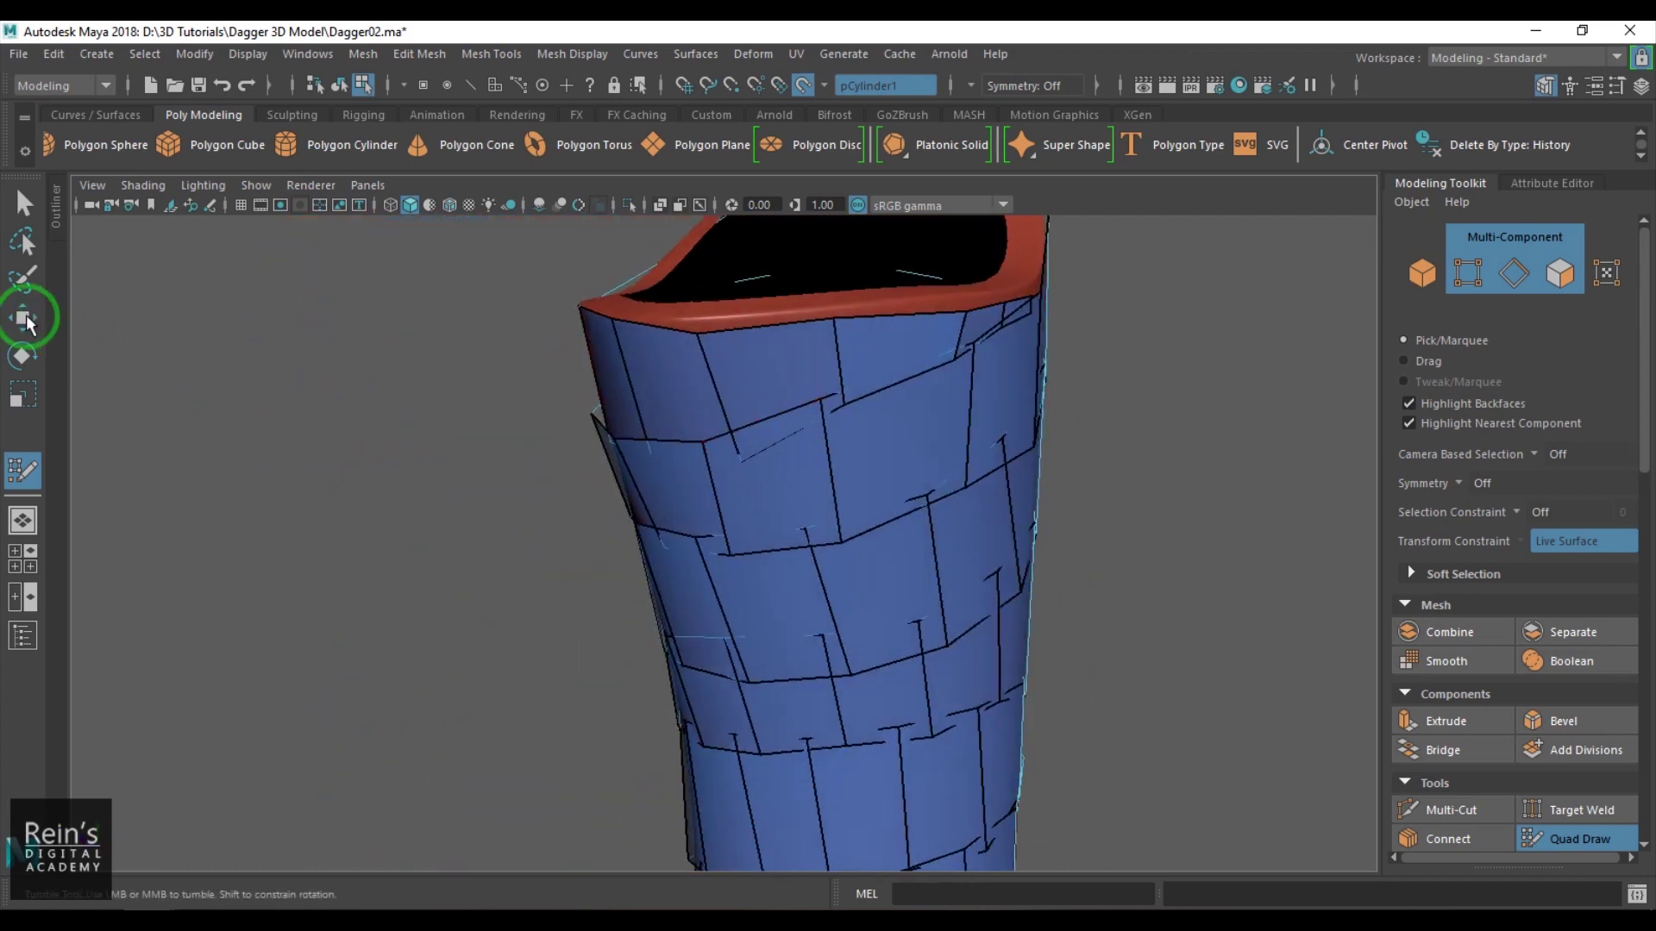
pyautogui.click(23, 319)
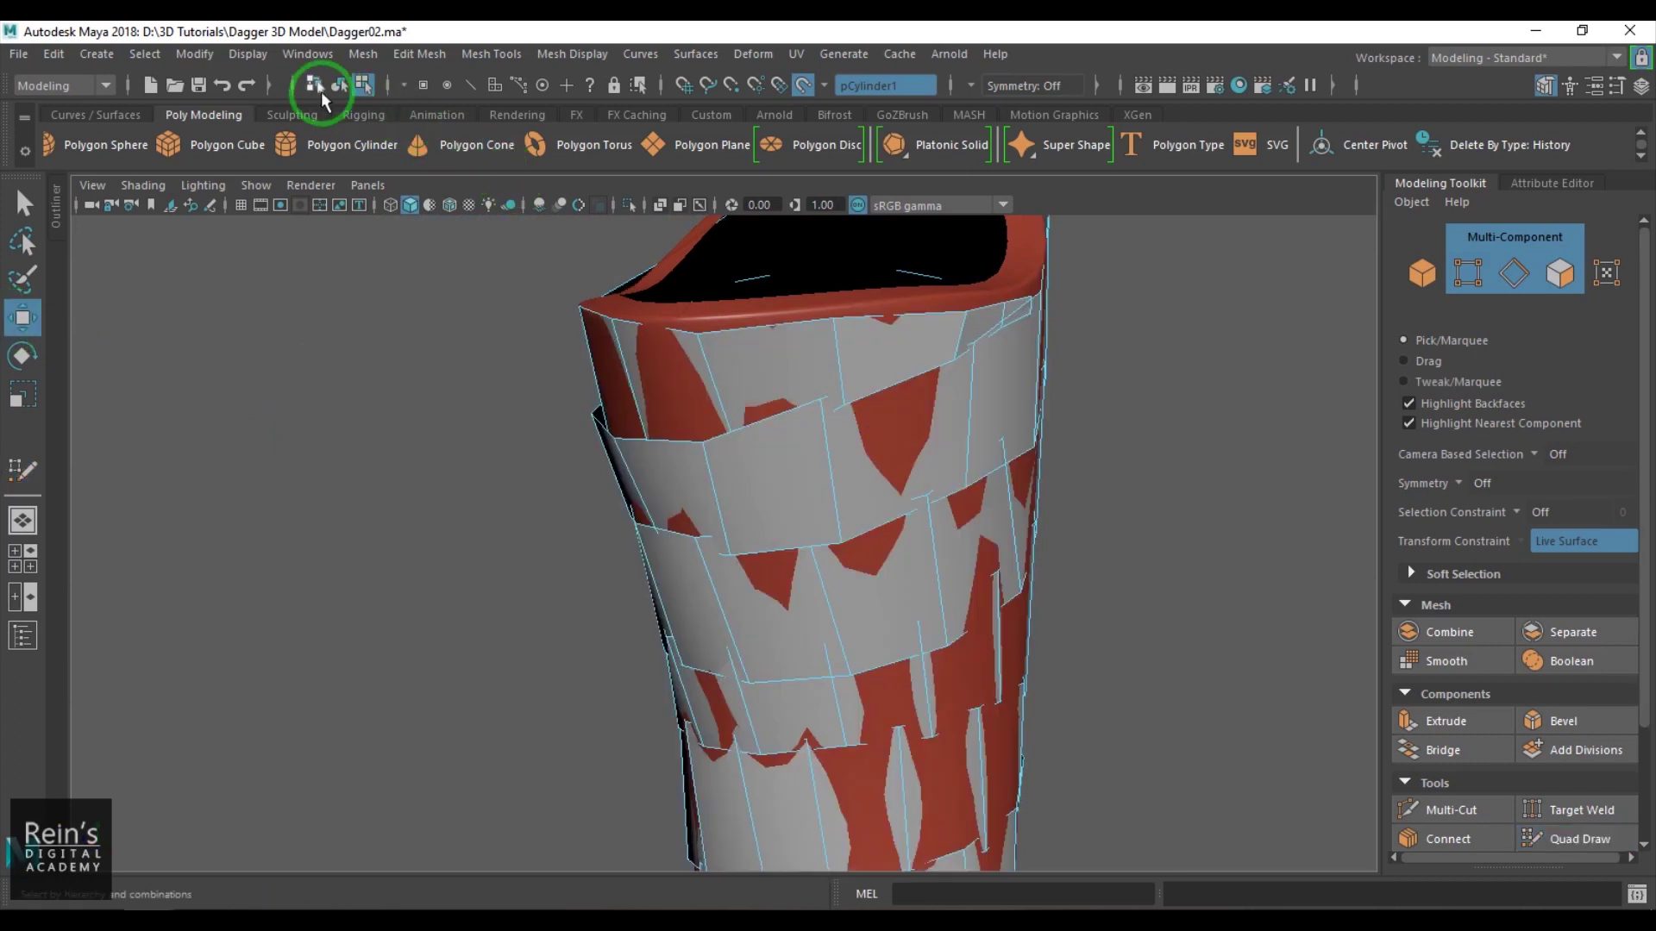
# Turn off the live surface and select all faces of the helix strip.
pyautogui.click(339, 84)
pyautogui.keyDown('alt'); pyautogui.moveTo(1157, 506); pyautogui.dragTo(812, 587); pyautogui.keyUp('alt')
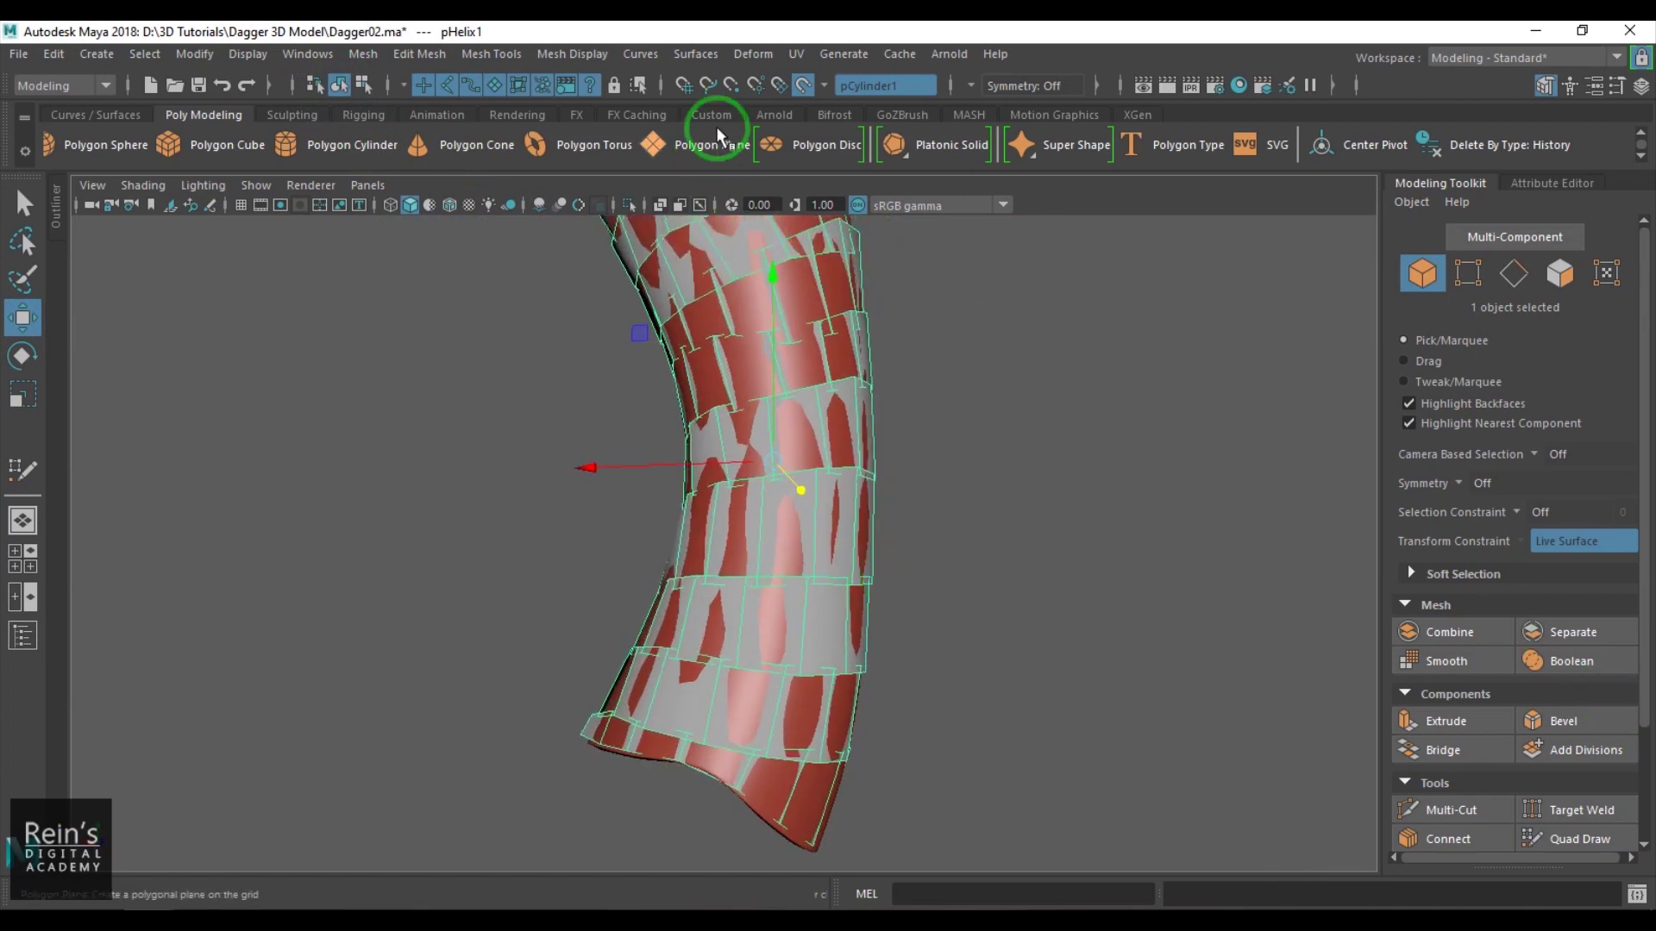
pyautogui.click(811, 87)
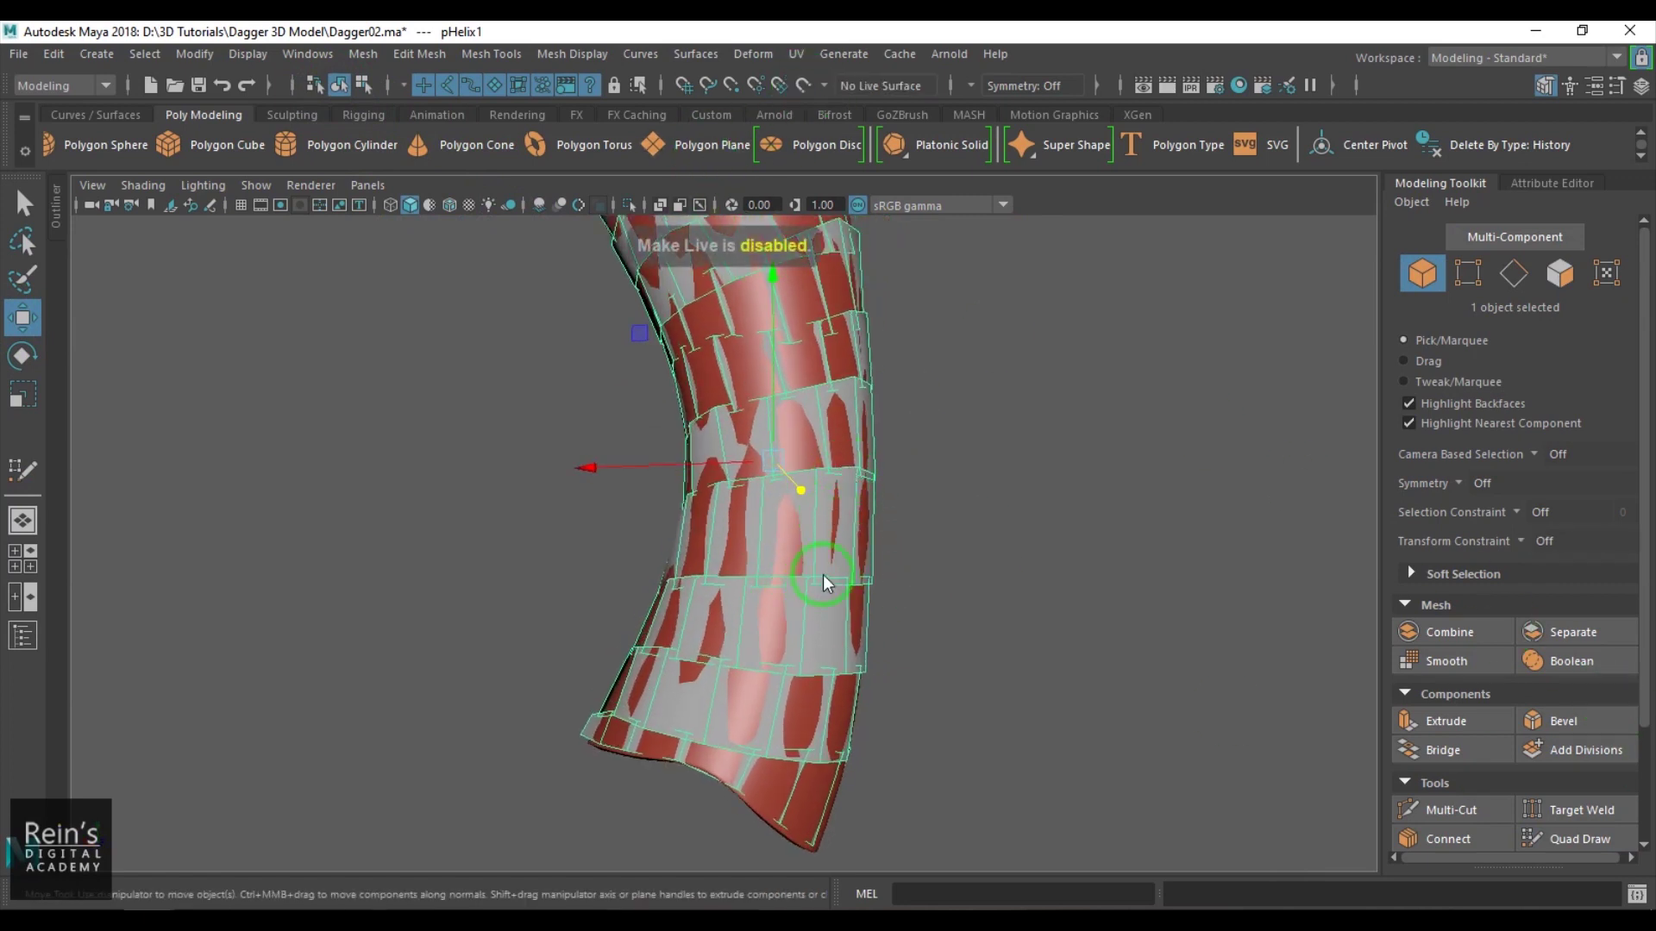
pyautogui.press('F11')
pyautogui.scroll(-5, 906, 514)
pyautogui.keyDown('alt'); pyautogui.moveTo(908, 530); pyautogui.dragTo(892, 578, button='middle'); pyautogui.keyUp('alt')
pyautogui.moveTo(581, 413); pyautogui.dragTo(843, 645)
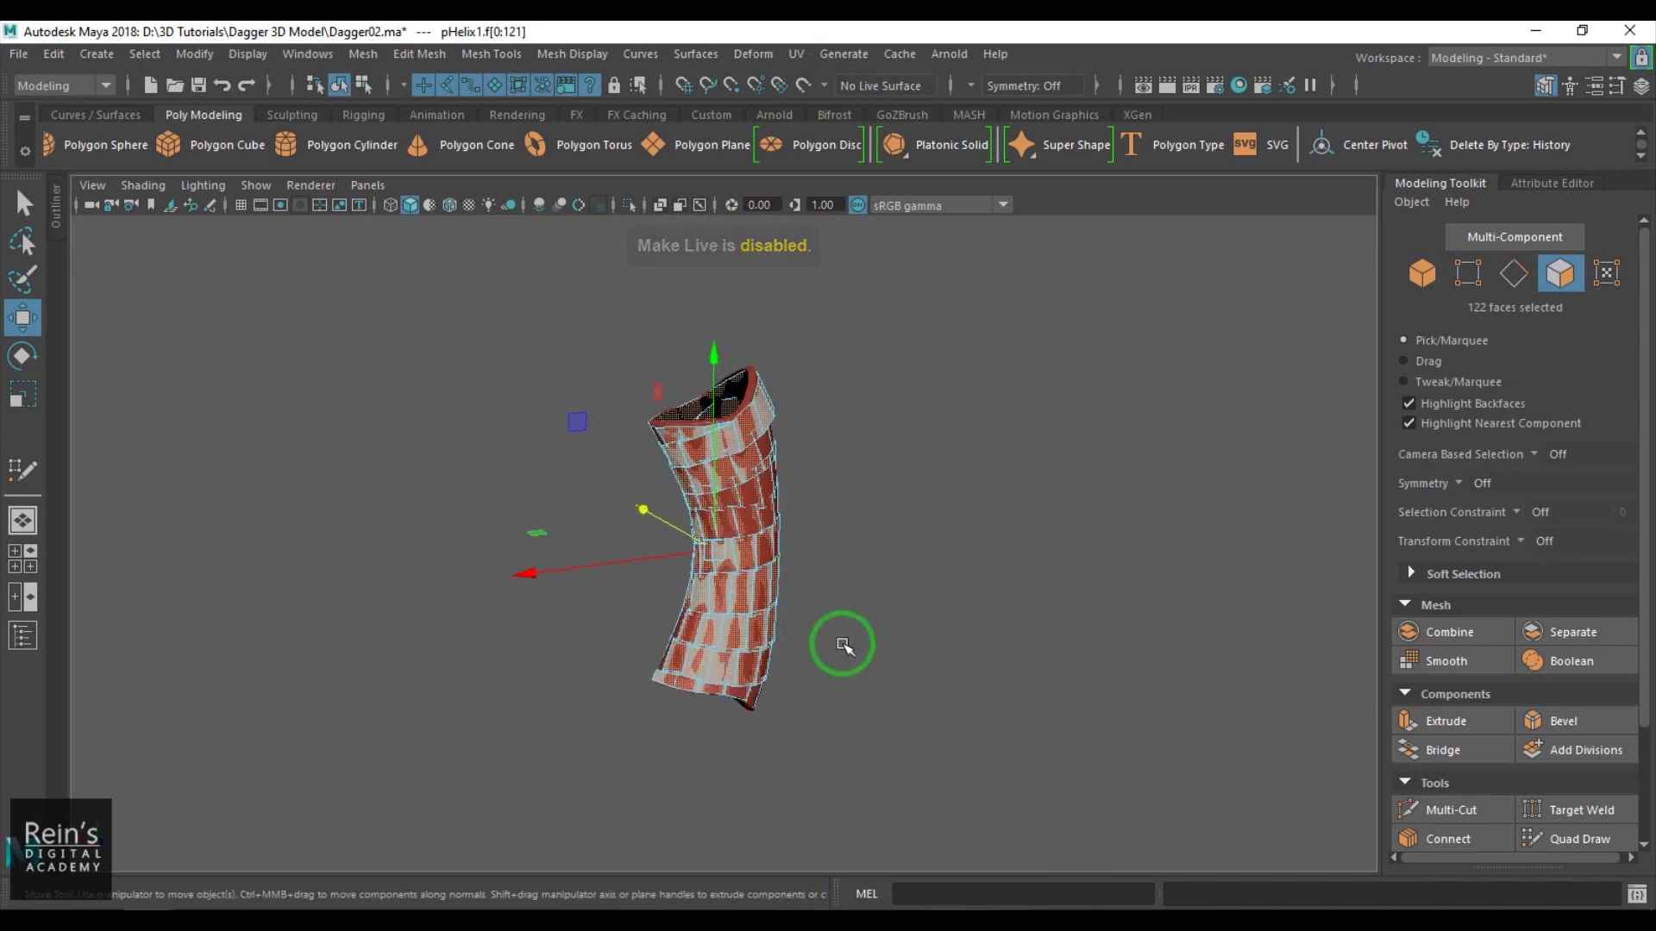
# Extrude all the strip's faces outward along their normals with a Local Translate Z of 0.225.
pyautogui.keyDown('alt'); pyautogui.moveTo(844, 645); pyautogui.dragTo(1001, 722, button='right'); pyautogui.keyUp('alt')
pyautogui.hotkey('ctrl', 'e')
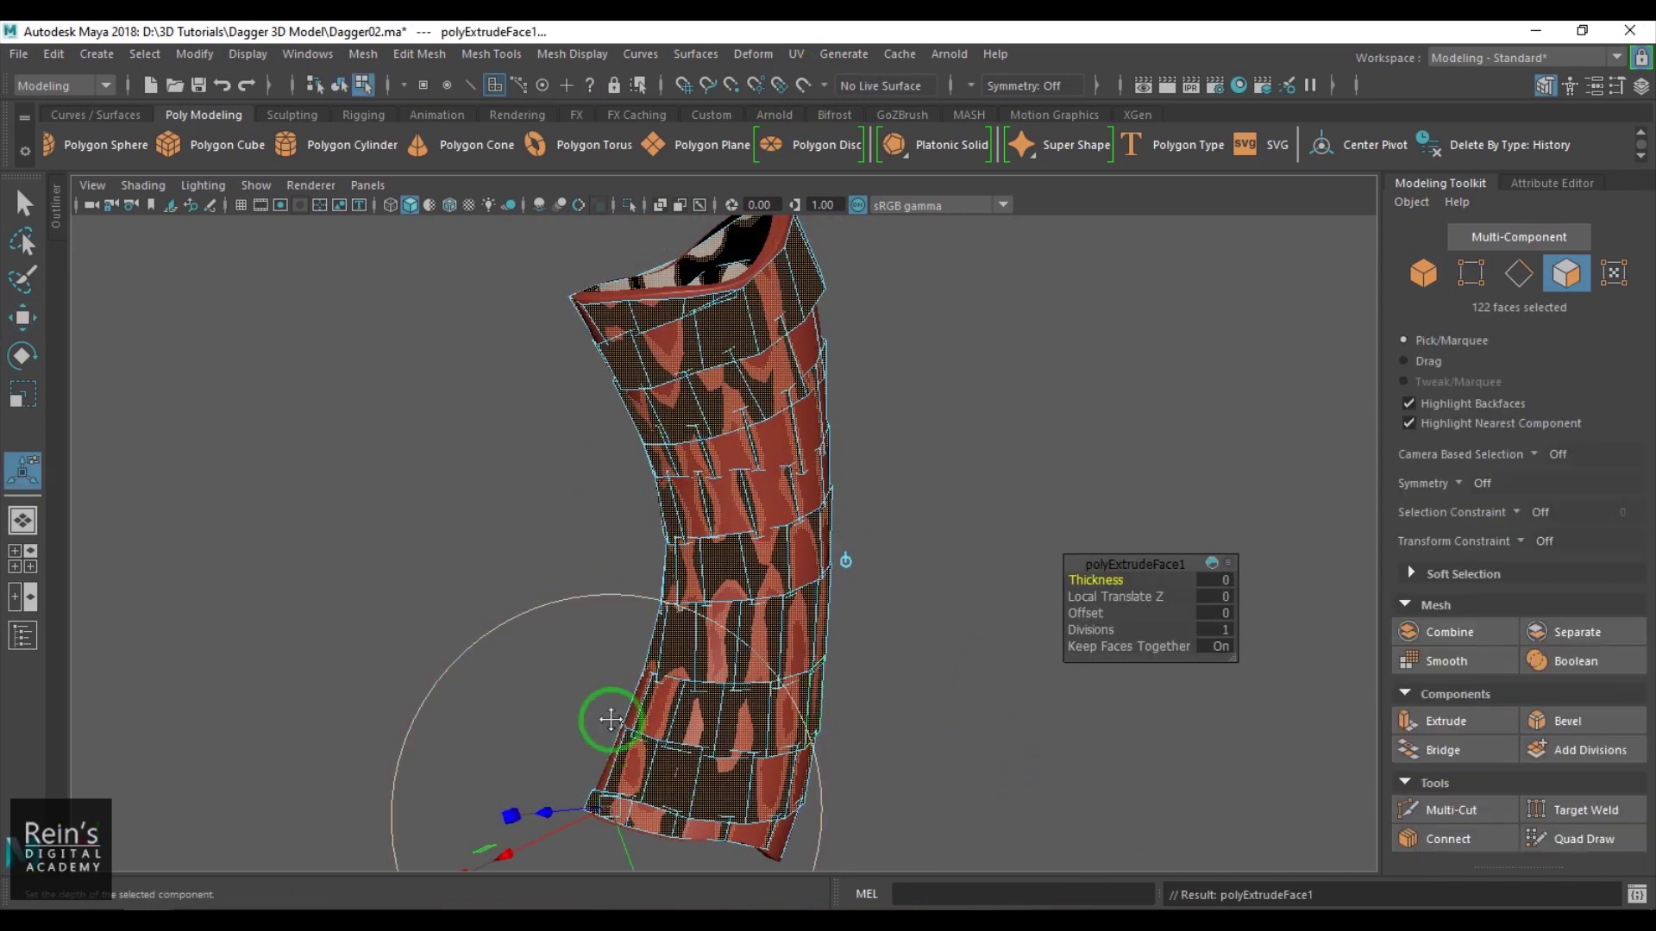
pyautogui.keyDown('alt'); pyautogui.moveTo(500, 809); pyautogui.dragTo(536, 664, button='middle'); pyautogui.keyUp('alt')
pyautogui.moveTo(571, 648); pyautogui.dragTo(547, 632)
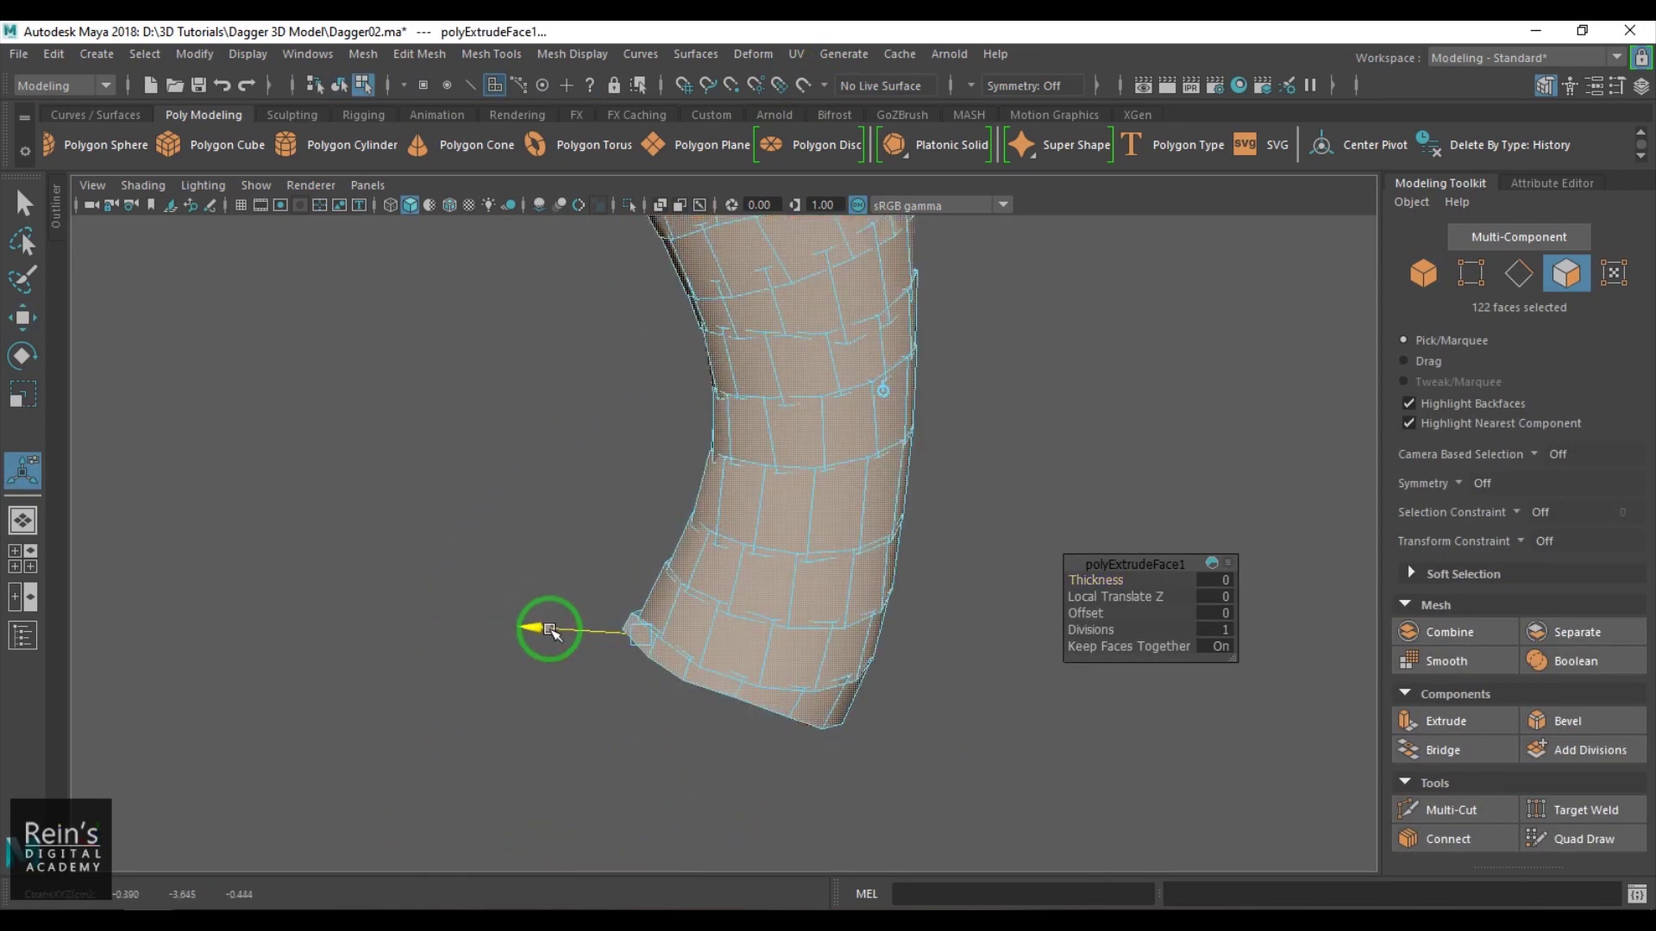
pyautogui.keyDown('alt'); pyautogui.moveTo(830, 461); pyautogui.dragTo(738, 546); pyautogui.keyUp('alt')
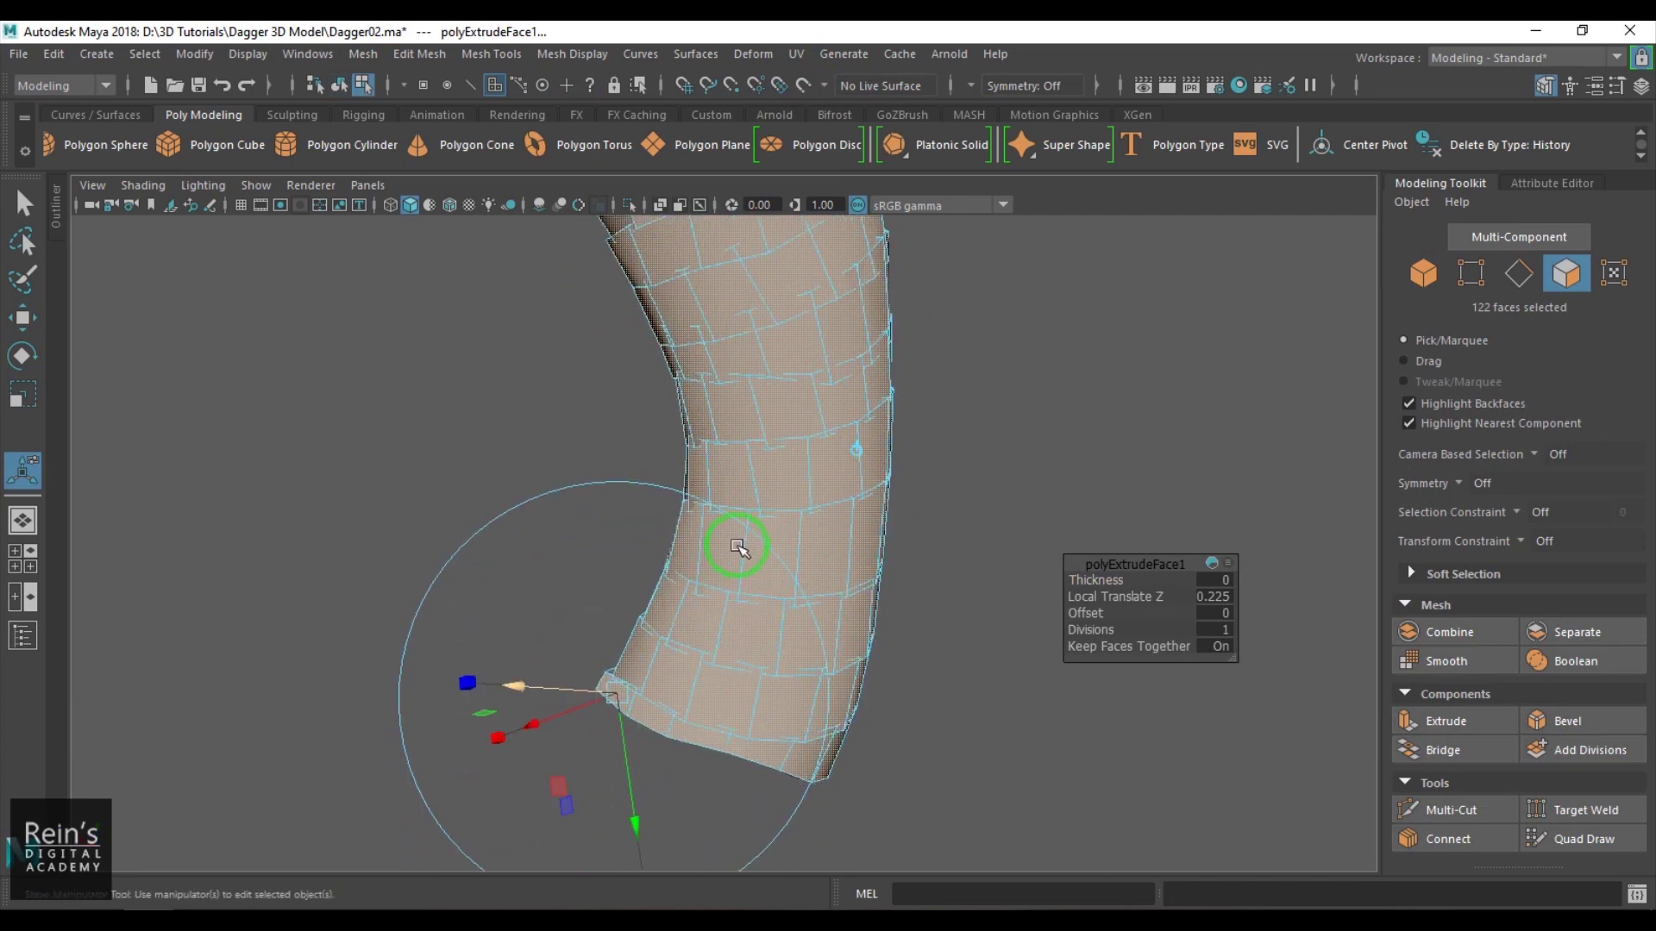
# Extrude the strip's faces a second time and fine-tune their small offset along the normals.
pyautogui.click(419, 53)
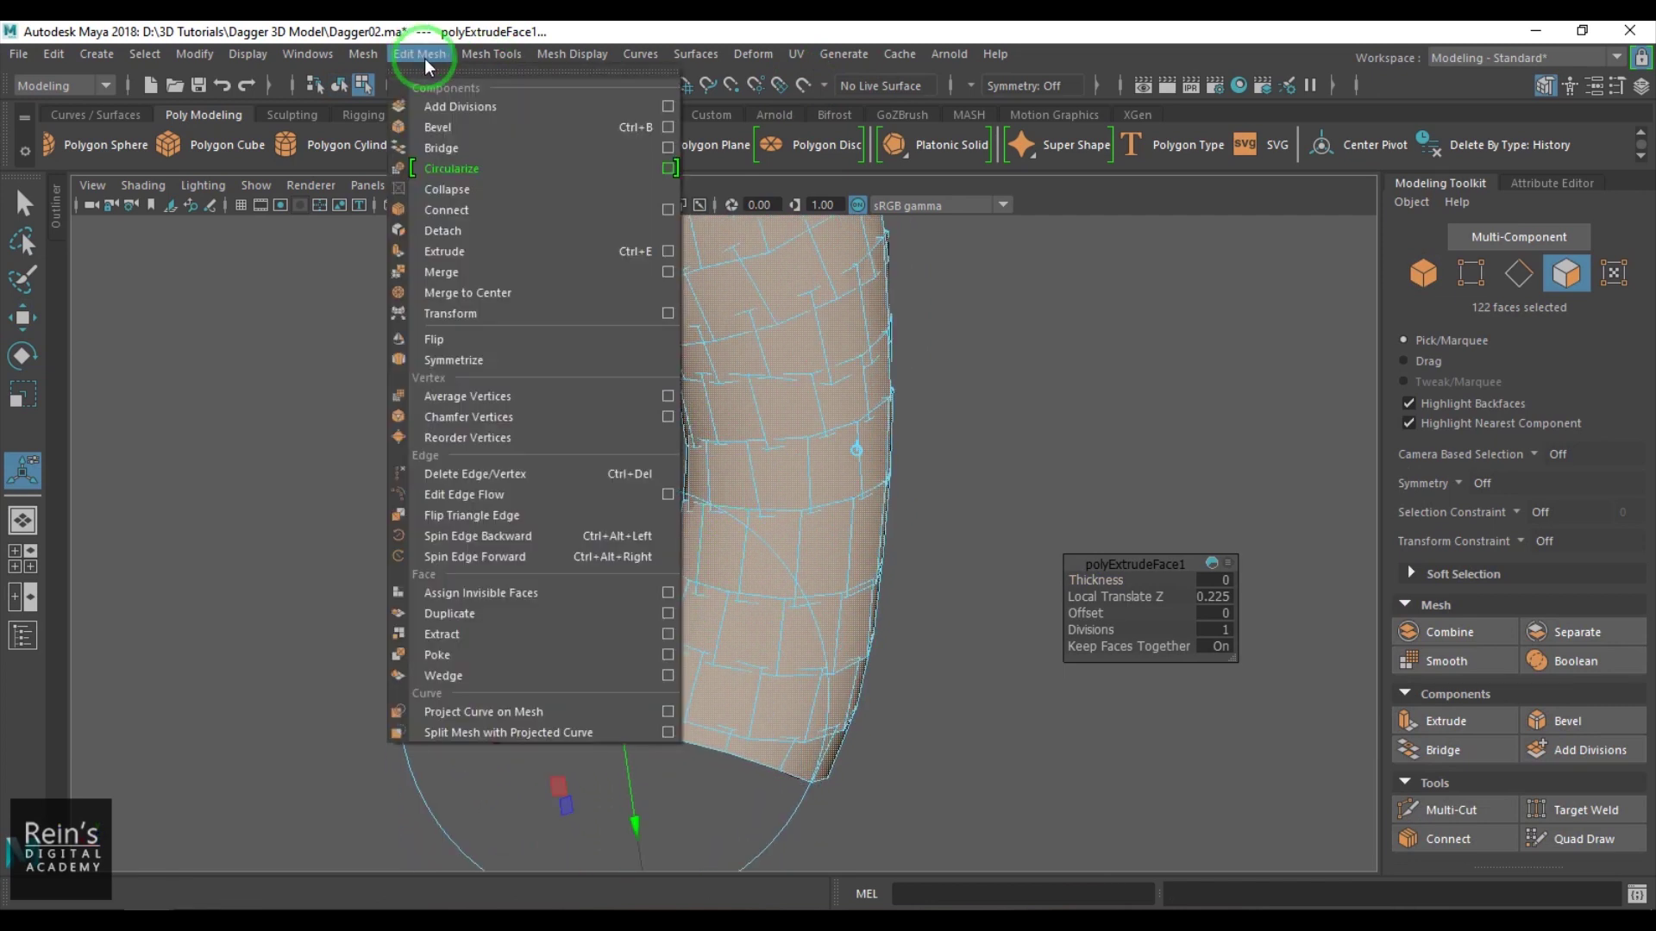
pyautogui.click(511, 250)
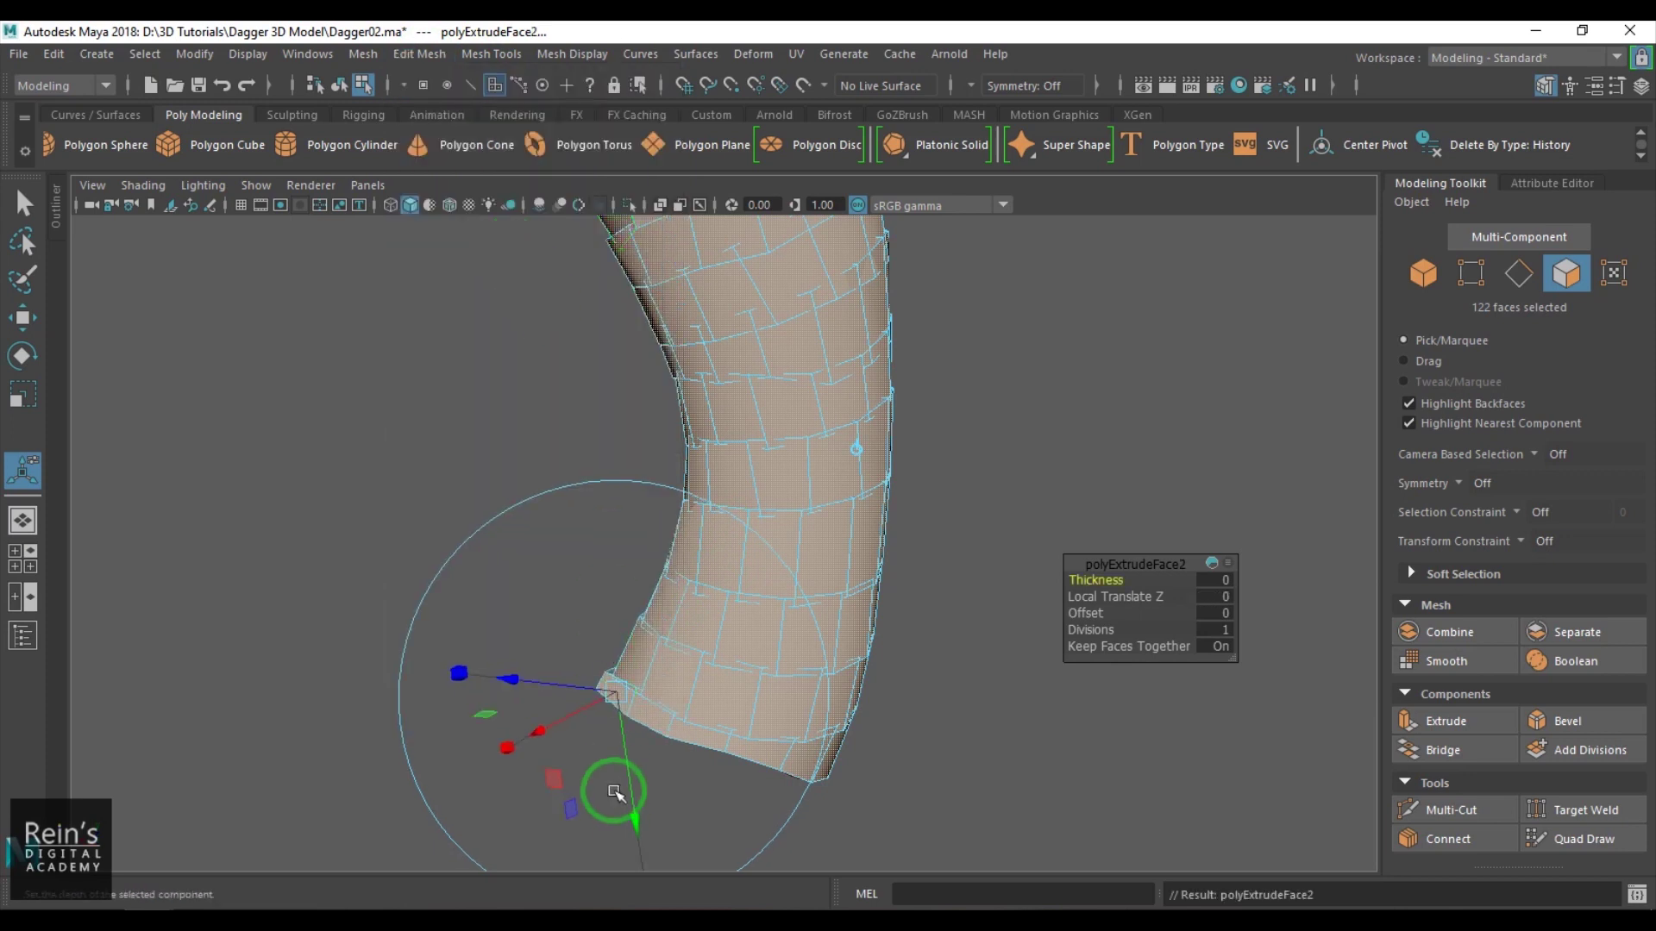
pyautogui.scroll(-2, 603, 695)
pyautogui.moveTo(619, 746); pyautogui.dragTo(549, 526)
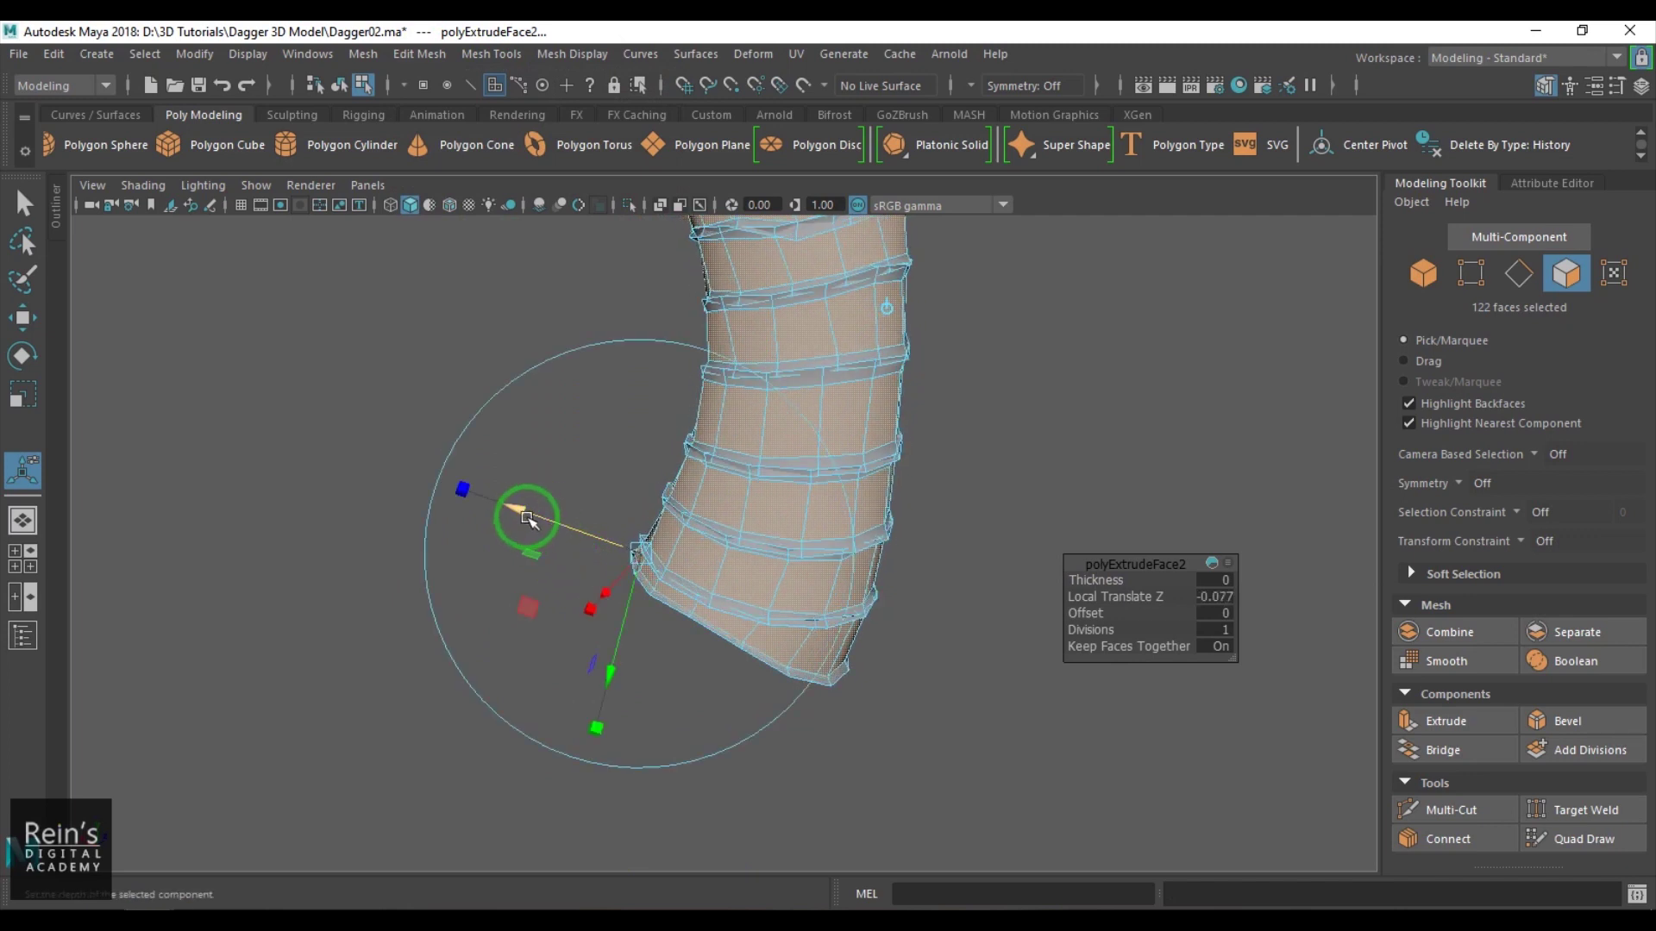
pyautogui.keyDown('alt'); pyautogui.moveTo(561, 591); pyautogui.dragTo(794, 748, button='right'); pyautogui.keyUp('alt')
pyautogui.hotkey('ctrl', 'z')
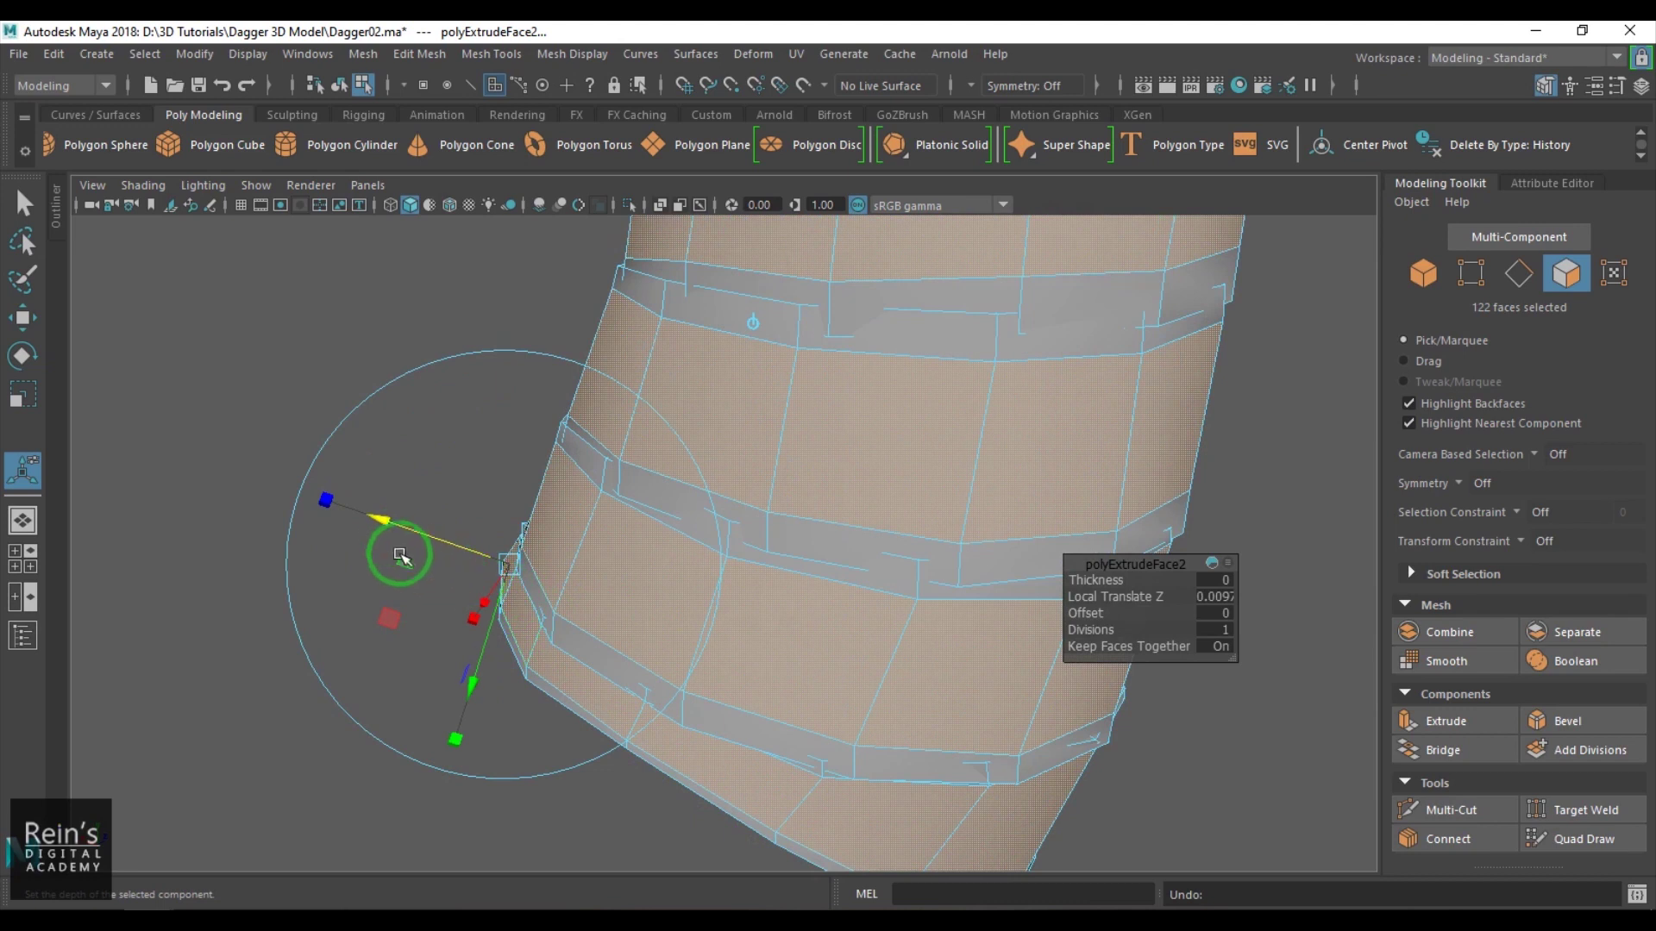
pyautogui.moveTo(405, 527); pyautogui.dragTo(412, 528)
# Insert an edge loop along the middle of the whole strip by splitting the edge ring of one crosswise edge.
pyautogui.moveTo(791, 636); pyautogui.dragTo(919, 433, button='right')
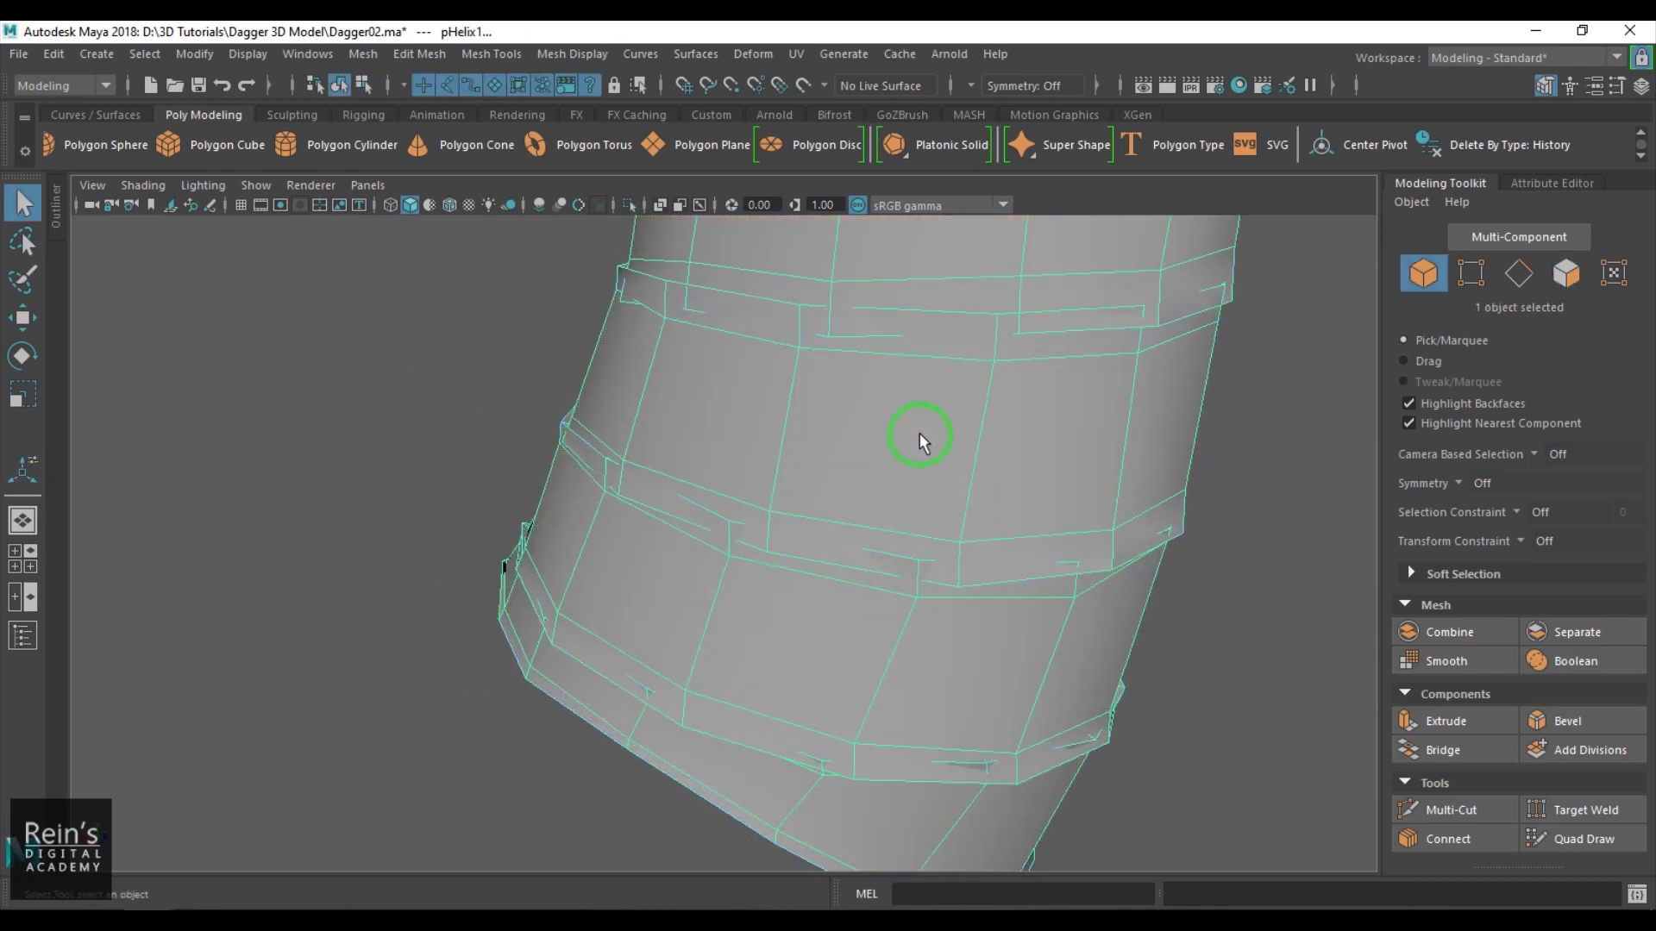
pyautogui.press('F10')
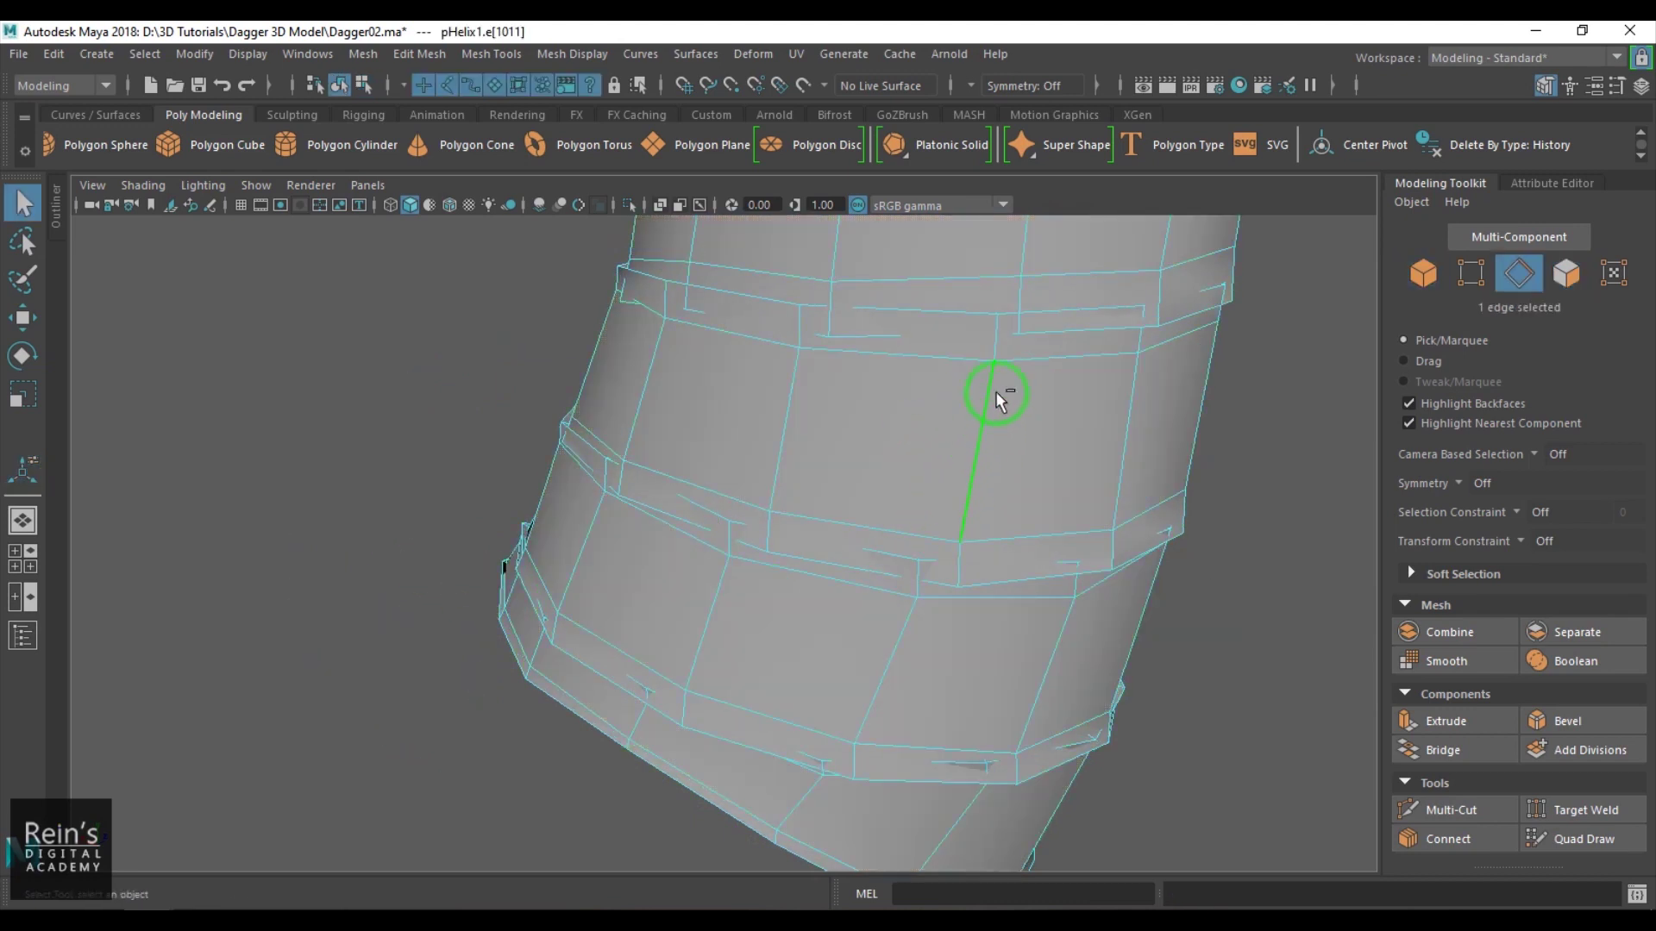
pyautogui.keyDown('ctrl'); pyautogui.rightClick(997, 379); pyautogui.keyUp('ctrl')
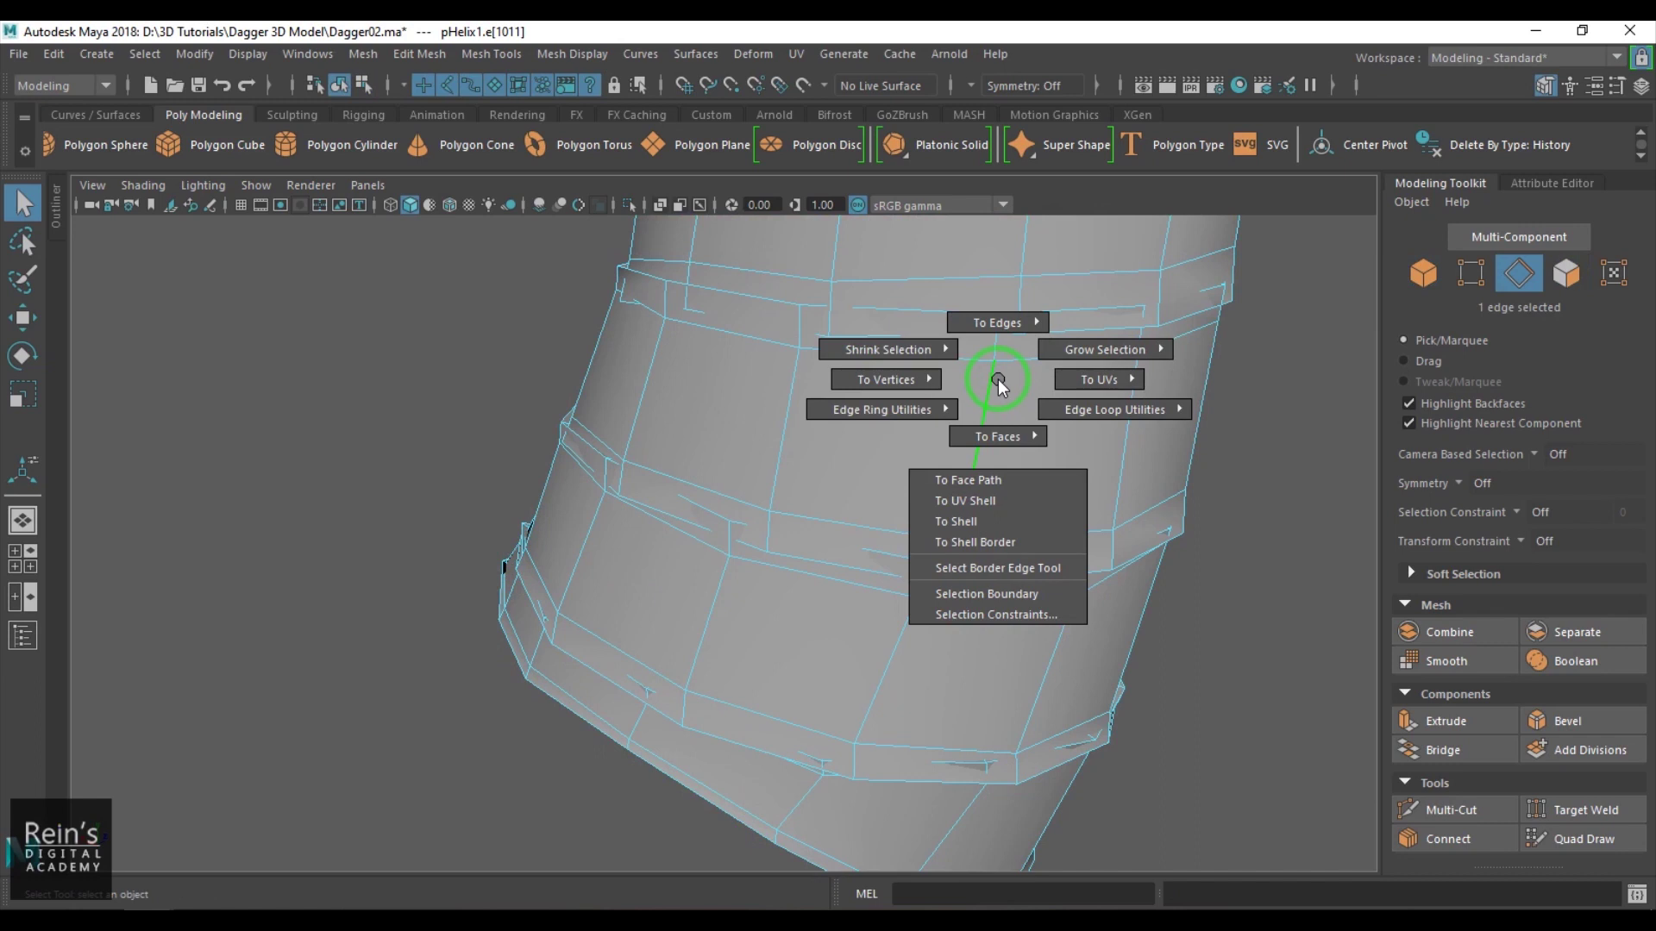
pyautogui.keyDown('ctrl'); pyautogui.moveTo(999, 379); pyautogui.dragTo(1177, 470, button='right'); pyautogui.keyUp('ctrl')
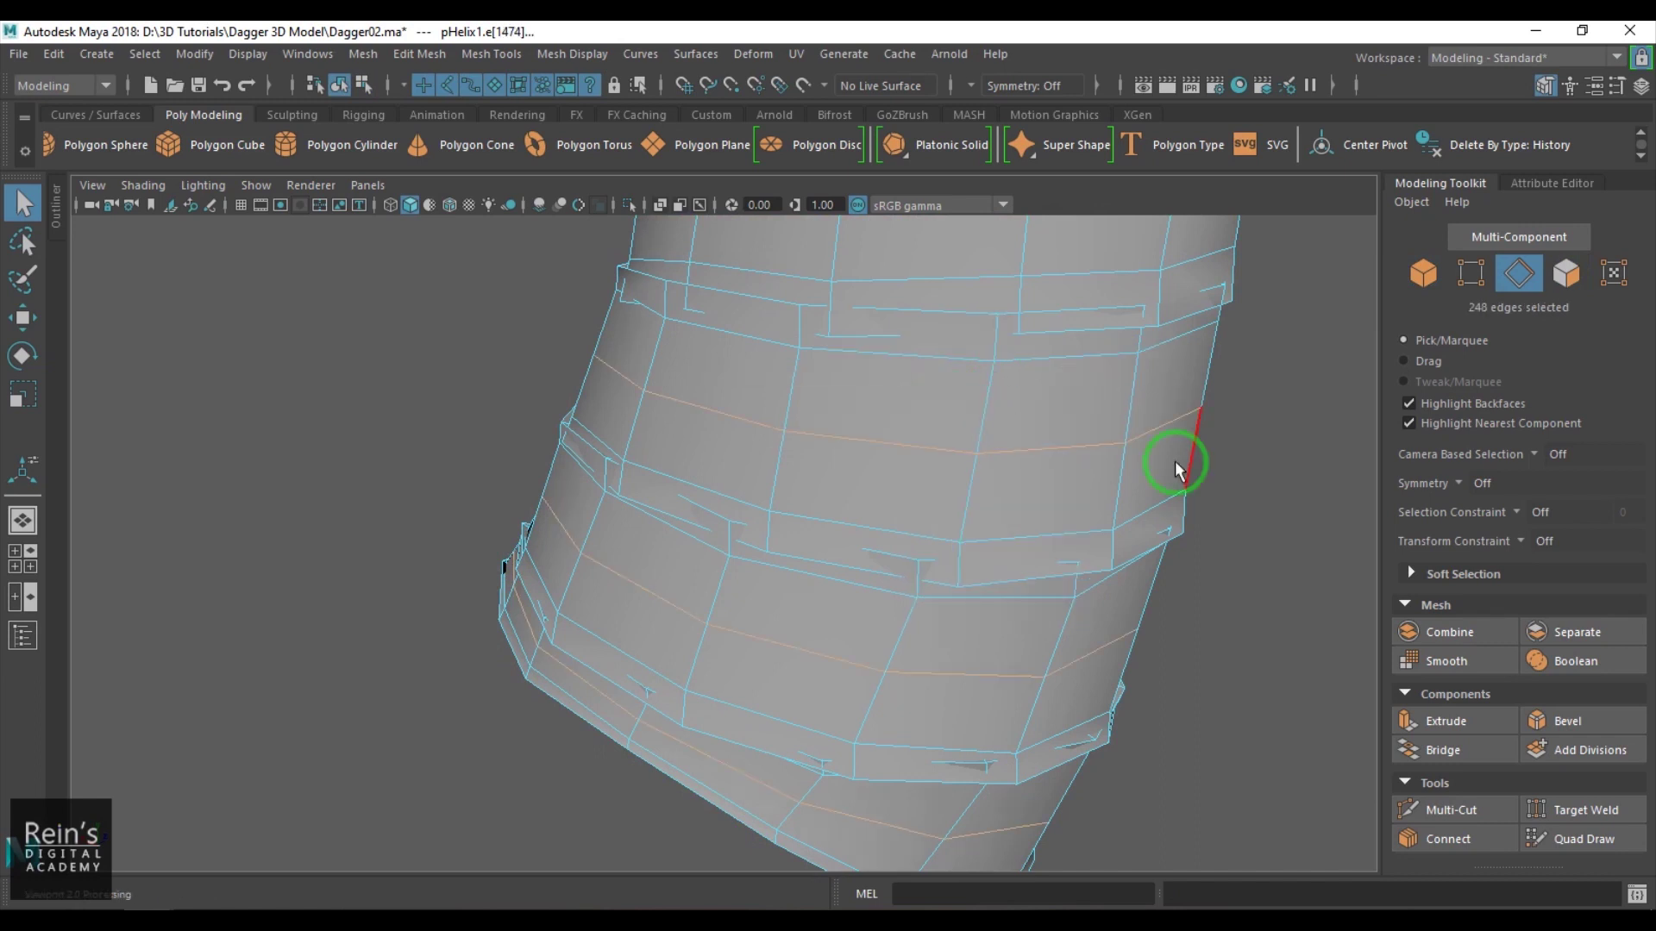
pyautogui.scroll(-5, 990, 466)
pyautogui.keyDown('alt'); pyautogui.moveTo(990, 458); pyautogui.dragTo(992, 588); pyautogui.keyUp('alt')
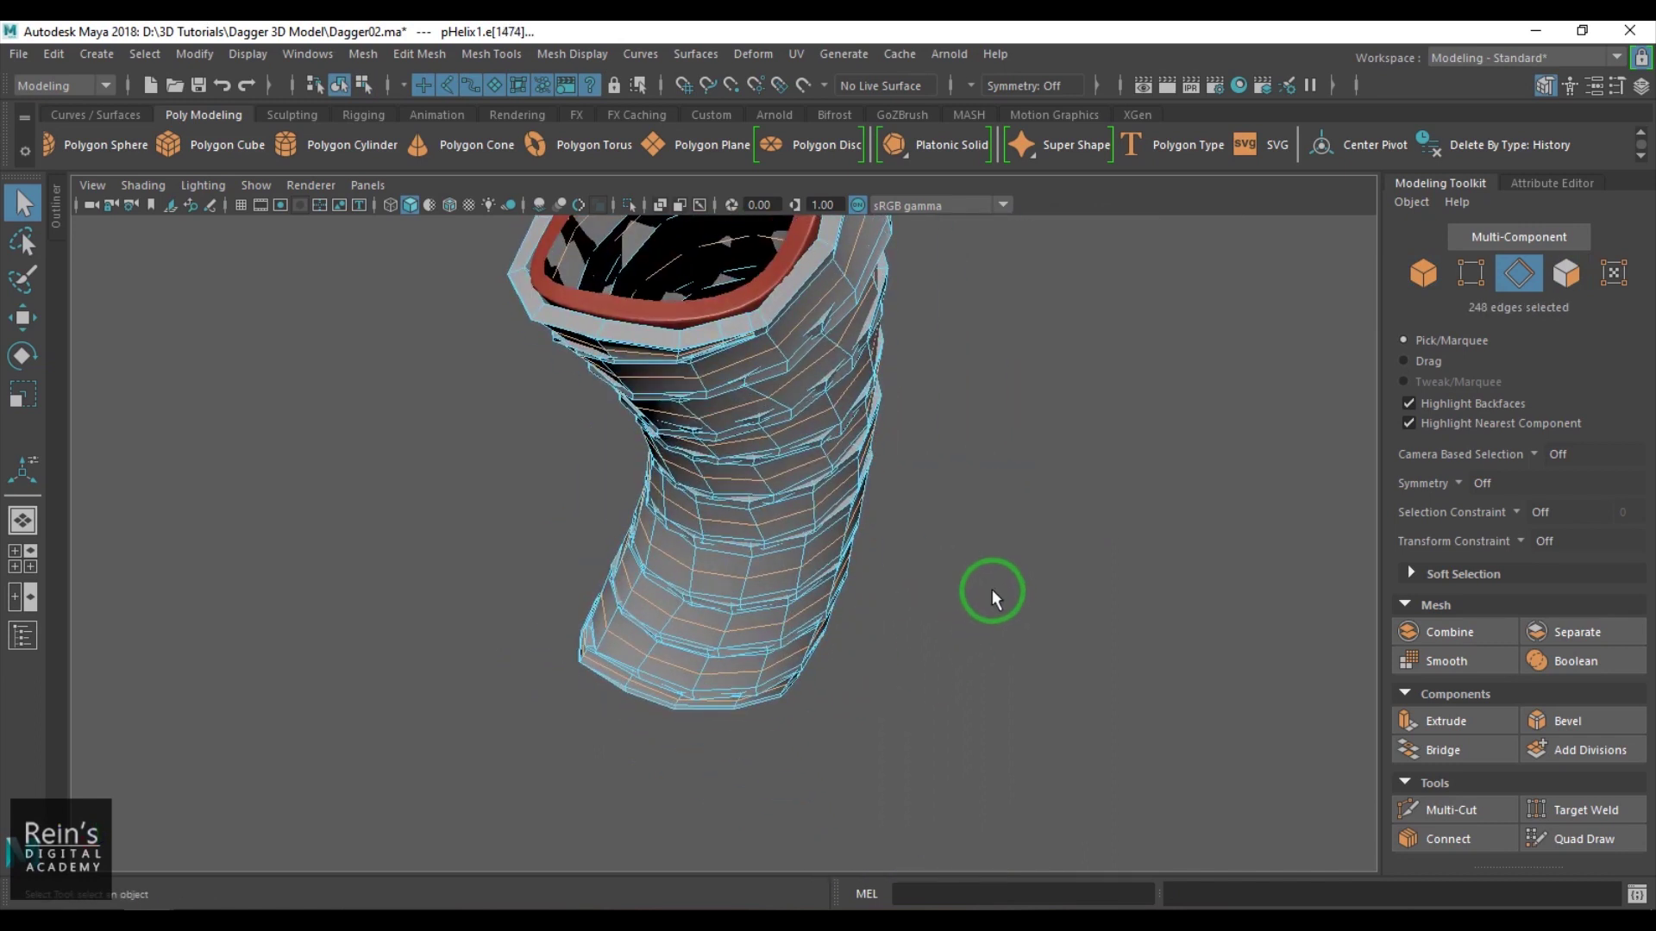
# Apply Transform to the new middle edges and push them slightly outward along their normals.
pyautogui.press('e')
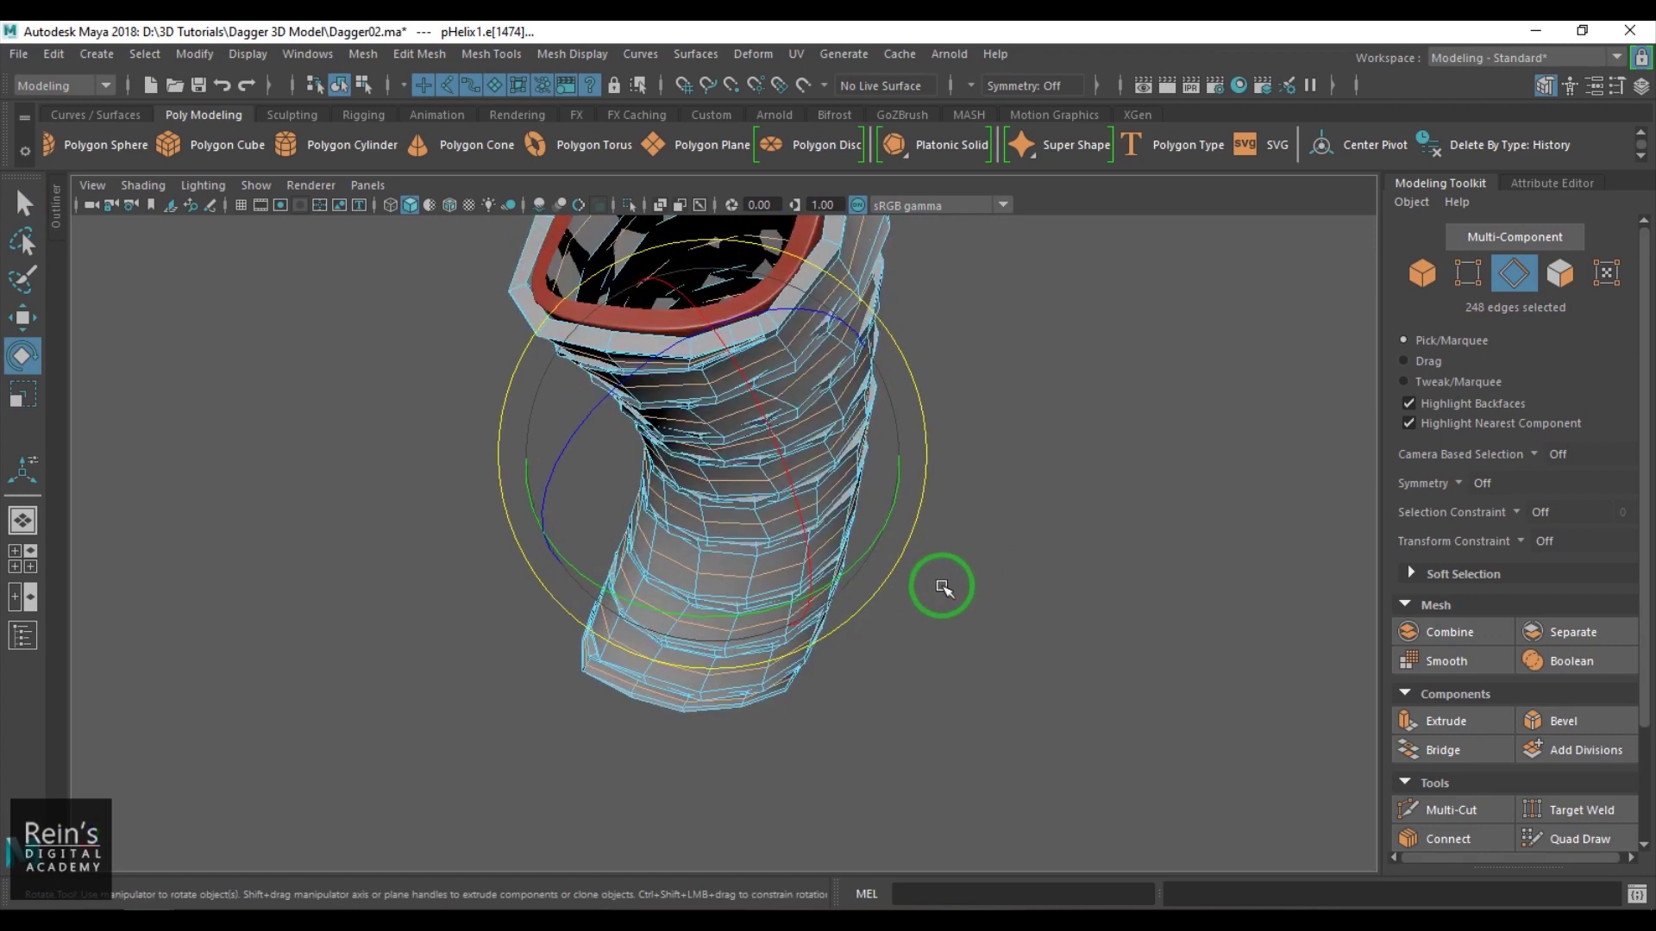
pyautogui.click(419, 53)
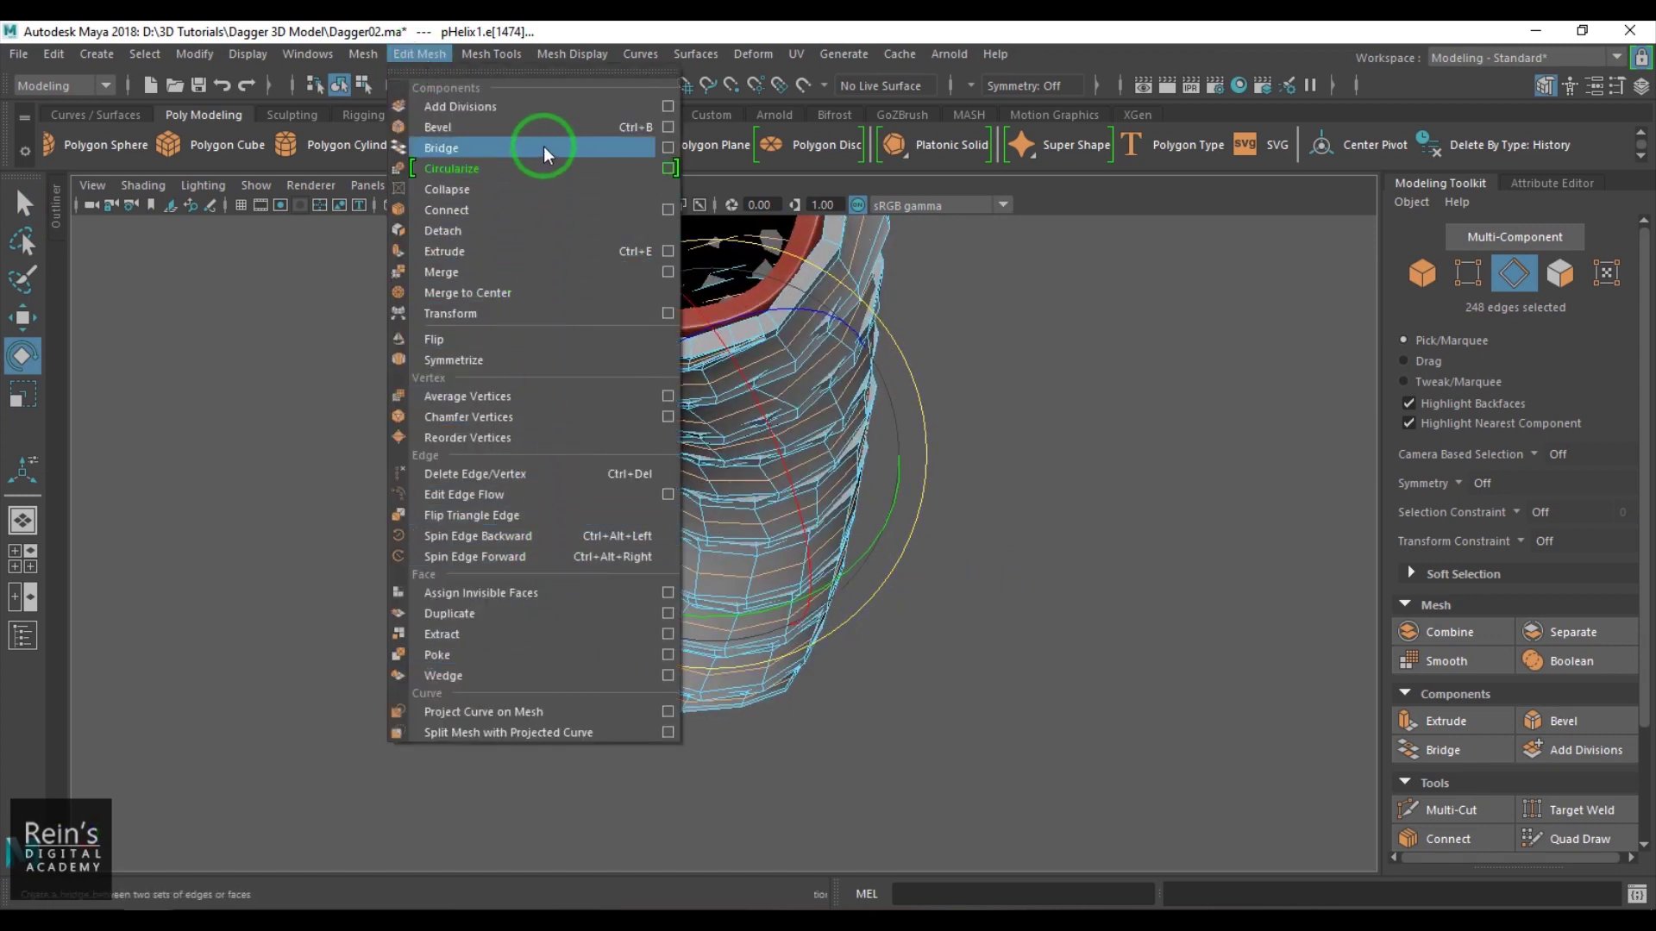
pyautogui.moveTo(495, 52)
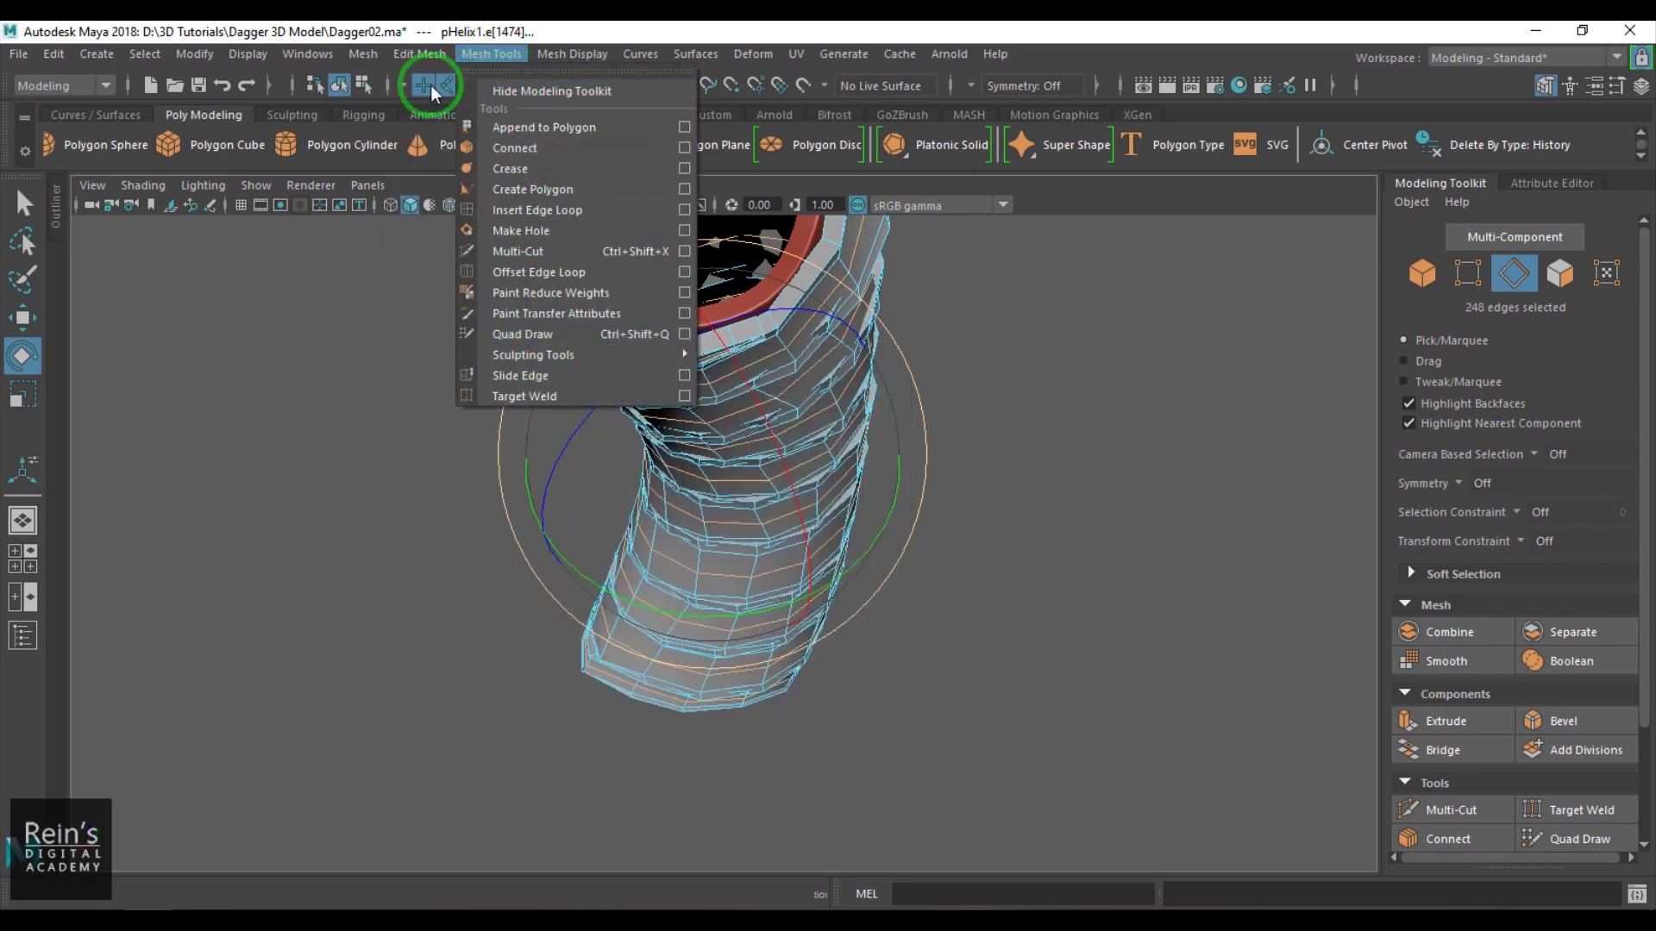
pyautogui.moveTo(428, 56)
pyautogui.click(470, 312)
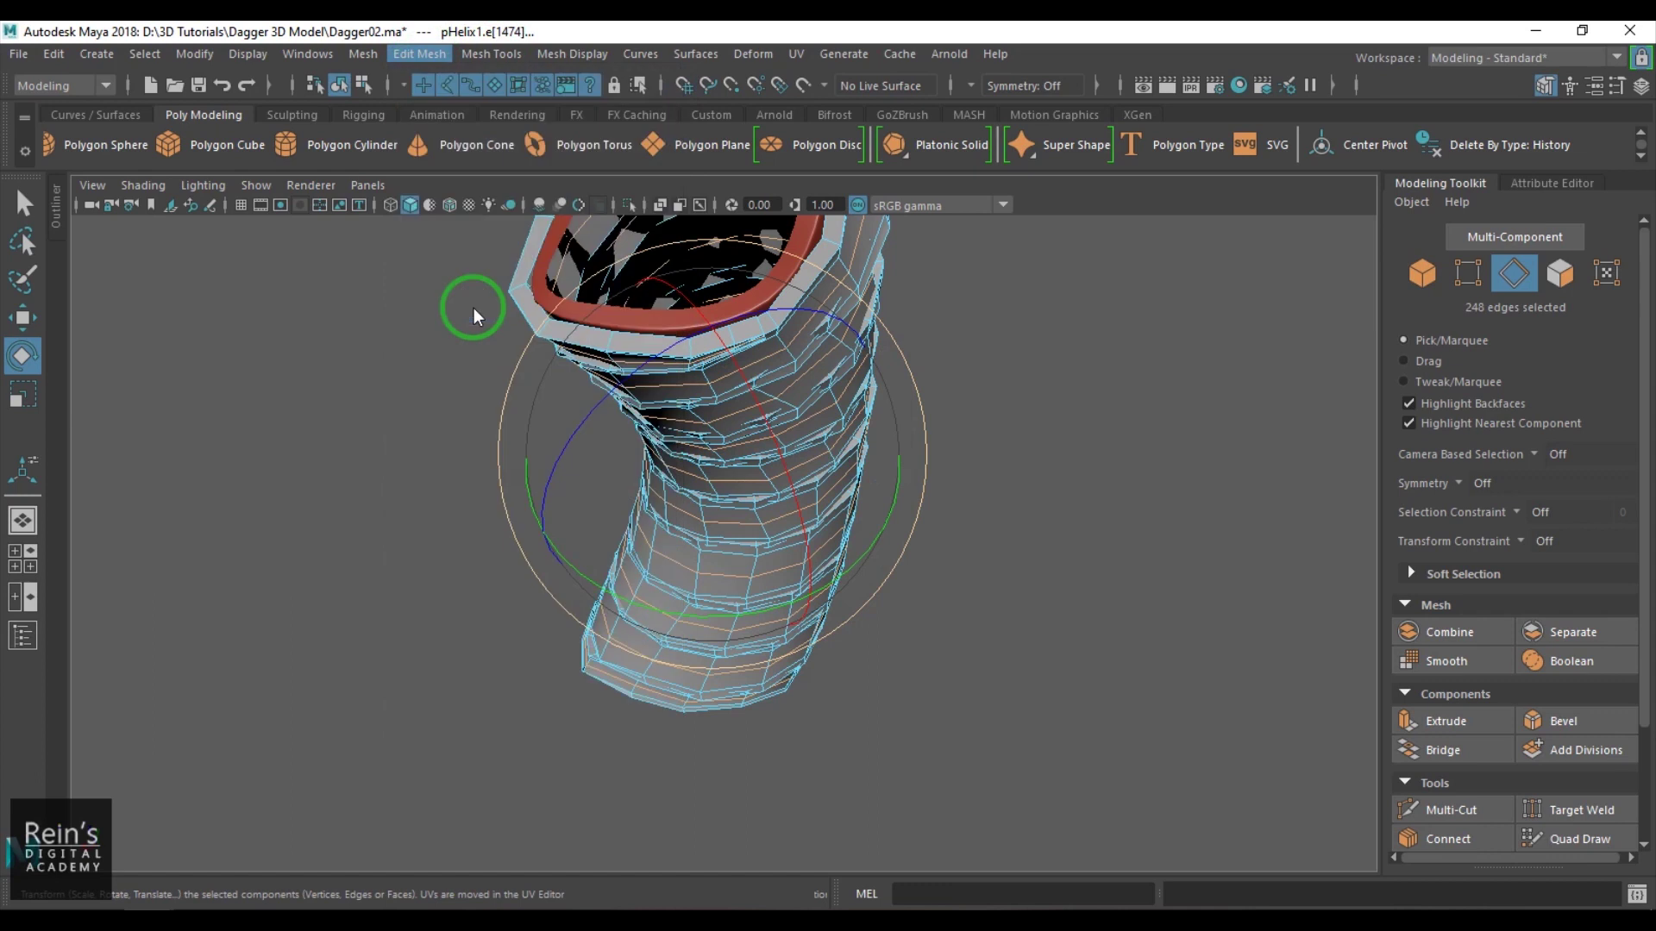
pyautogui.click(1035, 623)
pyautogui.moveTo(968, 613); pyautogui.dragTo(965, 611)
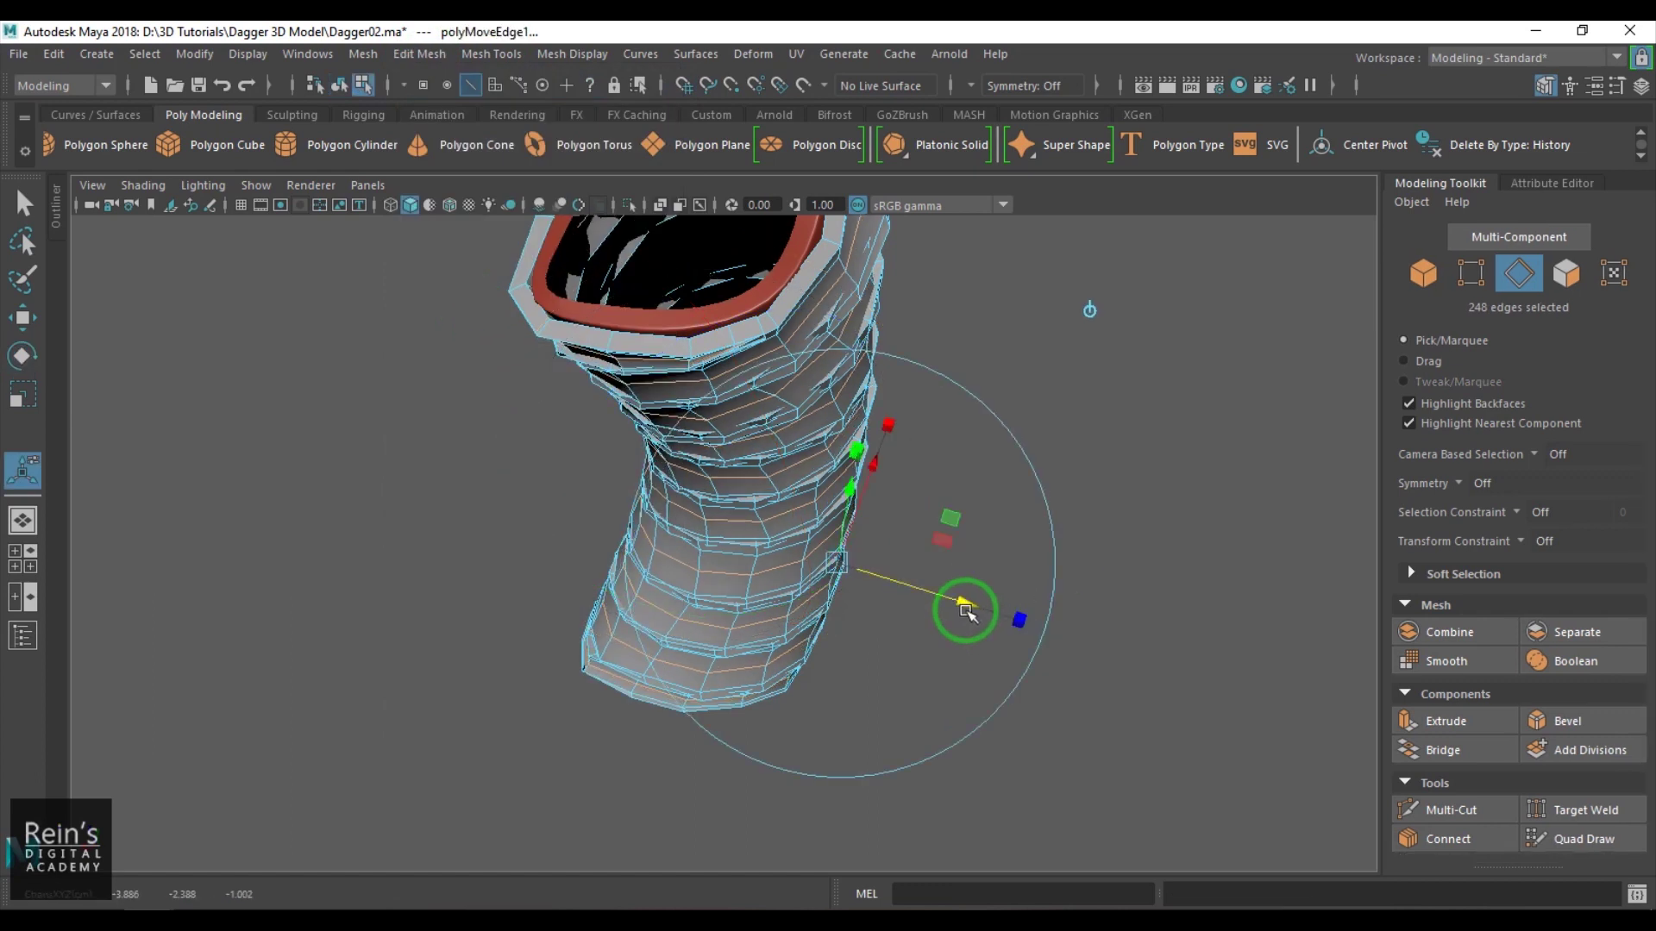
# Return the helix strip to object mode, turn on its smooth preview and deselect it to inspect the wraps.
pyautogui.moveTo(778, 461); pyautogui.dragTo(763, 489, button='right')
pyautogui.press('3')
pyautogui.click(1041, 618)
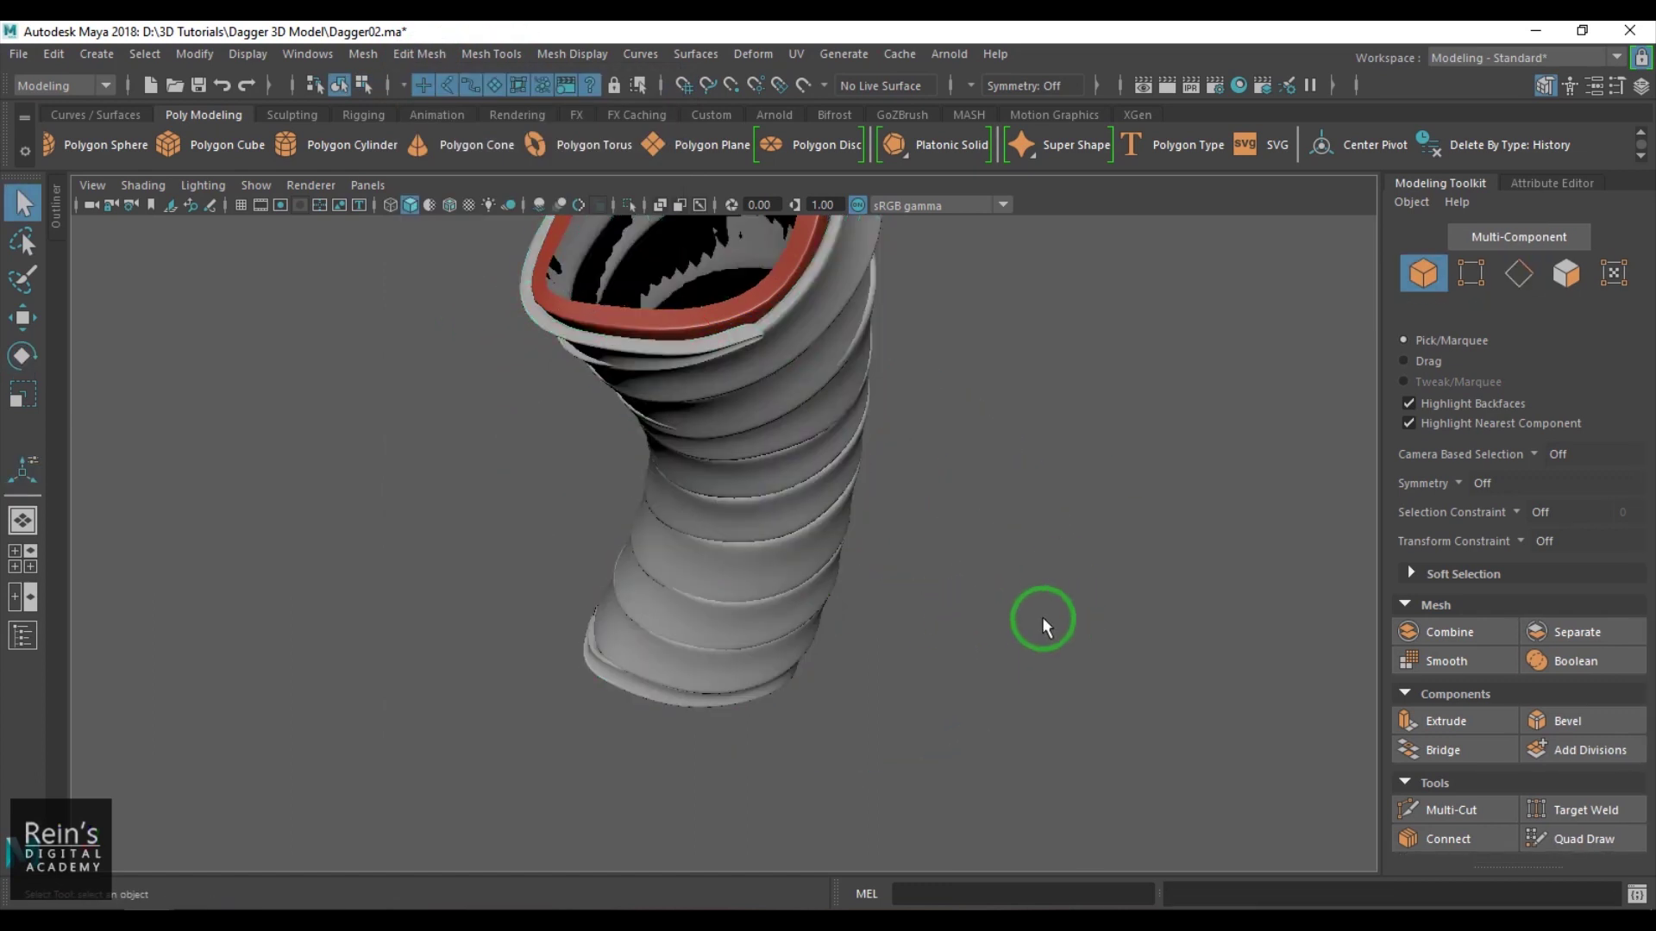
pyautogui.keyDown('alt'); pyautogui.moveTo(1042, 617); pyautogui.dragTo(706, 590); pyautogui.keyUp('alt')
pyautogui.keyDown('alt'); pyautogui.moveTo(705, 590); pyautogui.dragTo(753, 685, button='right'); pyautogui.keyUp('alt')
pyautogui.scroll(-5, 578, 573)
pyautogui.keyDown('alt'); pyautogui.moveTo(644, 583); pyautogui.dragTo(740, 518); pyautogui.keyUp('alt')
pyautogui.scroll(3, 754, 665)
pyautogui.scroll(4, 757, 646)
# Select vertices on the lower edge of the uppermost wrap using wireframe display, restore shaded display and enable soft selection.
pyautogui.click(730, 399)
pyautogui.moveTo(727, 397); pyautogui.dragTo(659, 375, button='right')
pyautogui.keyDown('alt'); pyautogui.moveTo(673, 378); pyautogui.dragTo(743, 448); pyautogui.keyUp('alt')
pyautogui.press('4')
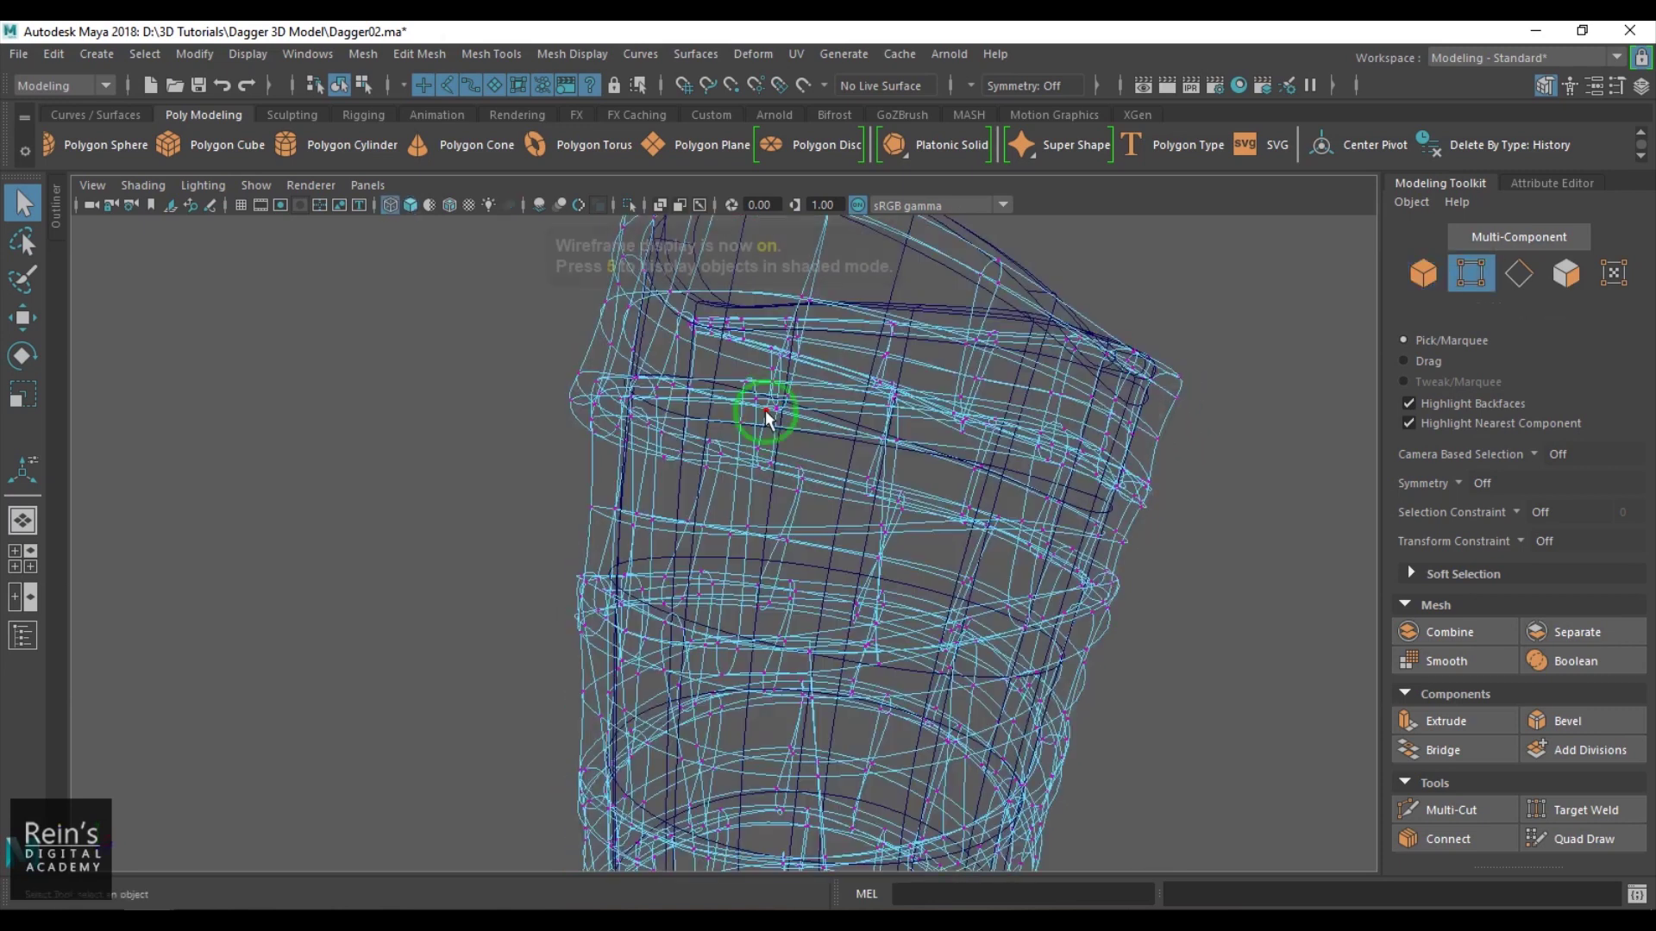
pyautogui.moveTo(767, 377); pyautogui.dragTo(819, 461)
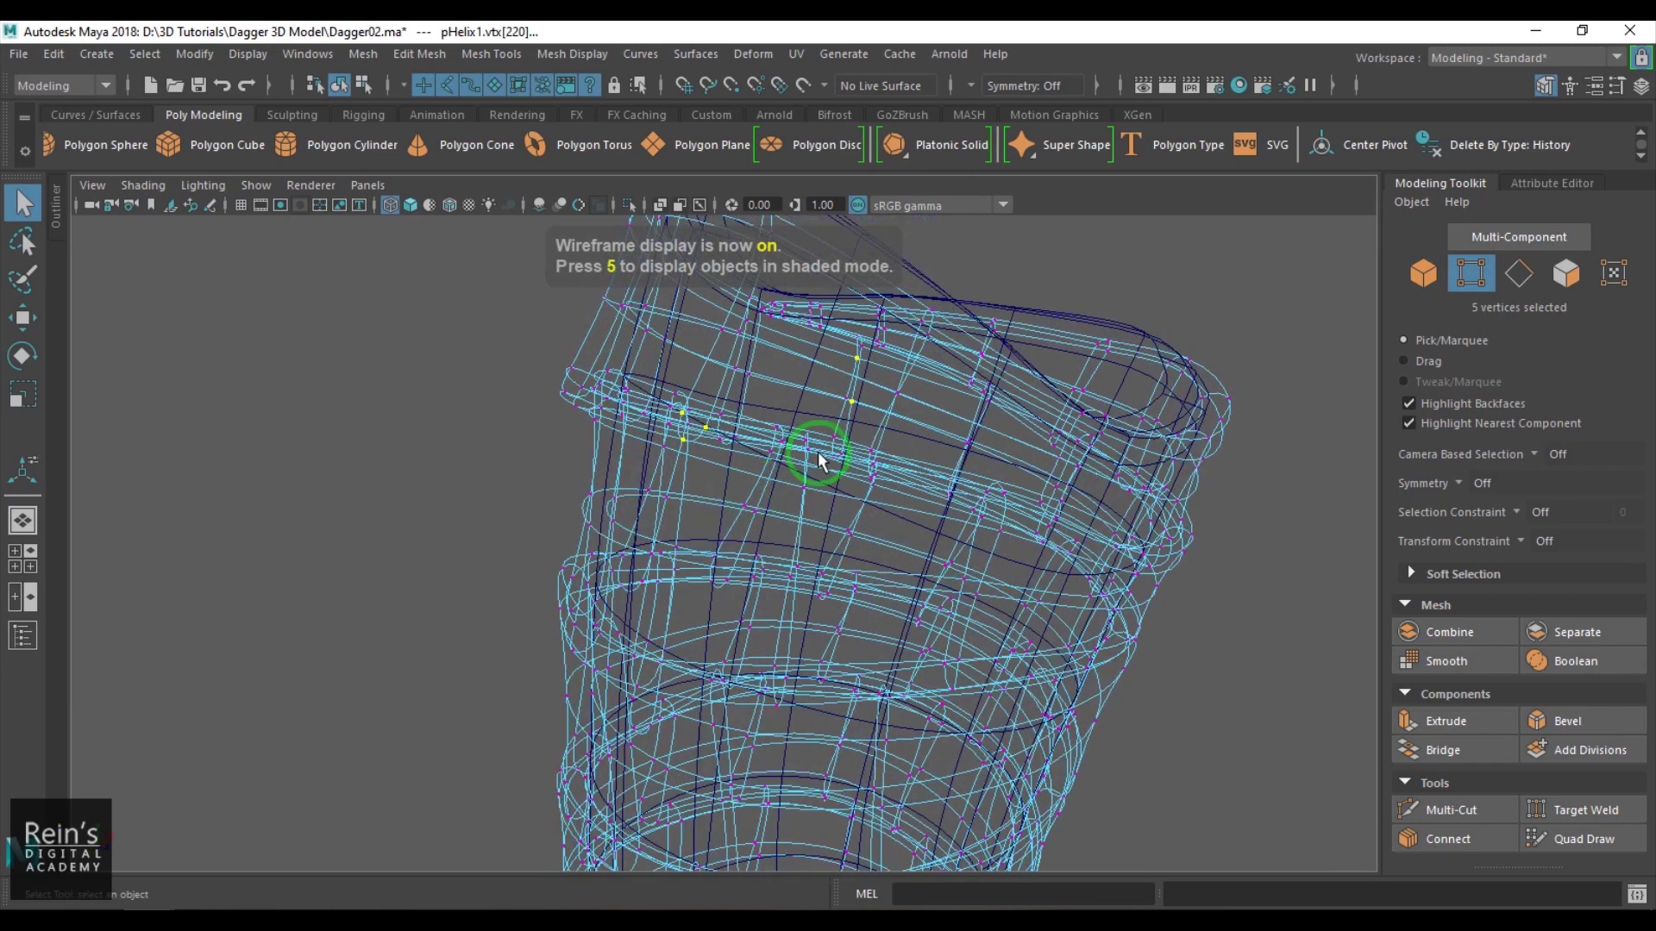
pyautogui.moveTo(923, 480)
pyautogui.keyDown('alt'); pyautogui.mouseDown()
pyautogui.moveTo(695, 534)
pyautogui.moveTo(756, 543)
pyautogui.moveTo(675, 563)
pyautogui.mouseUp(); pyautogui.keyUp('alt')
pyautogui.press('b')
pyautogui.press('5')
pyautogui.scroll(-3, 699, 534)
pyautogui.press('b')
# Open the tool settings, reset the soft selection options and set the falloff mode to Surface.
pyautogui.click(1616, 85)
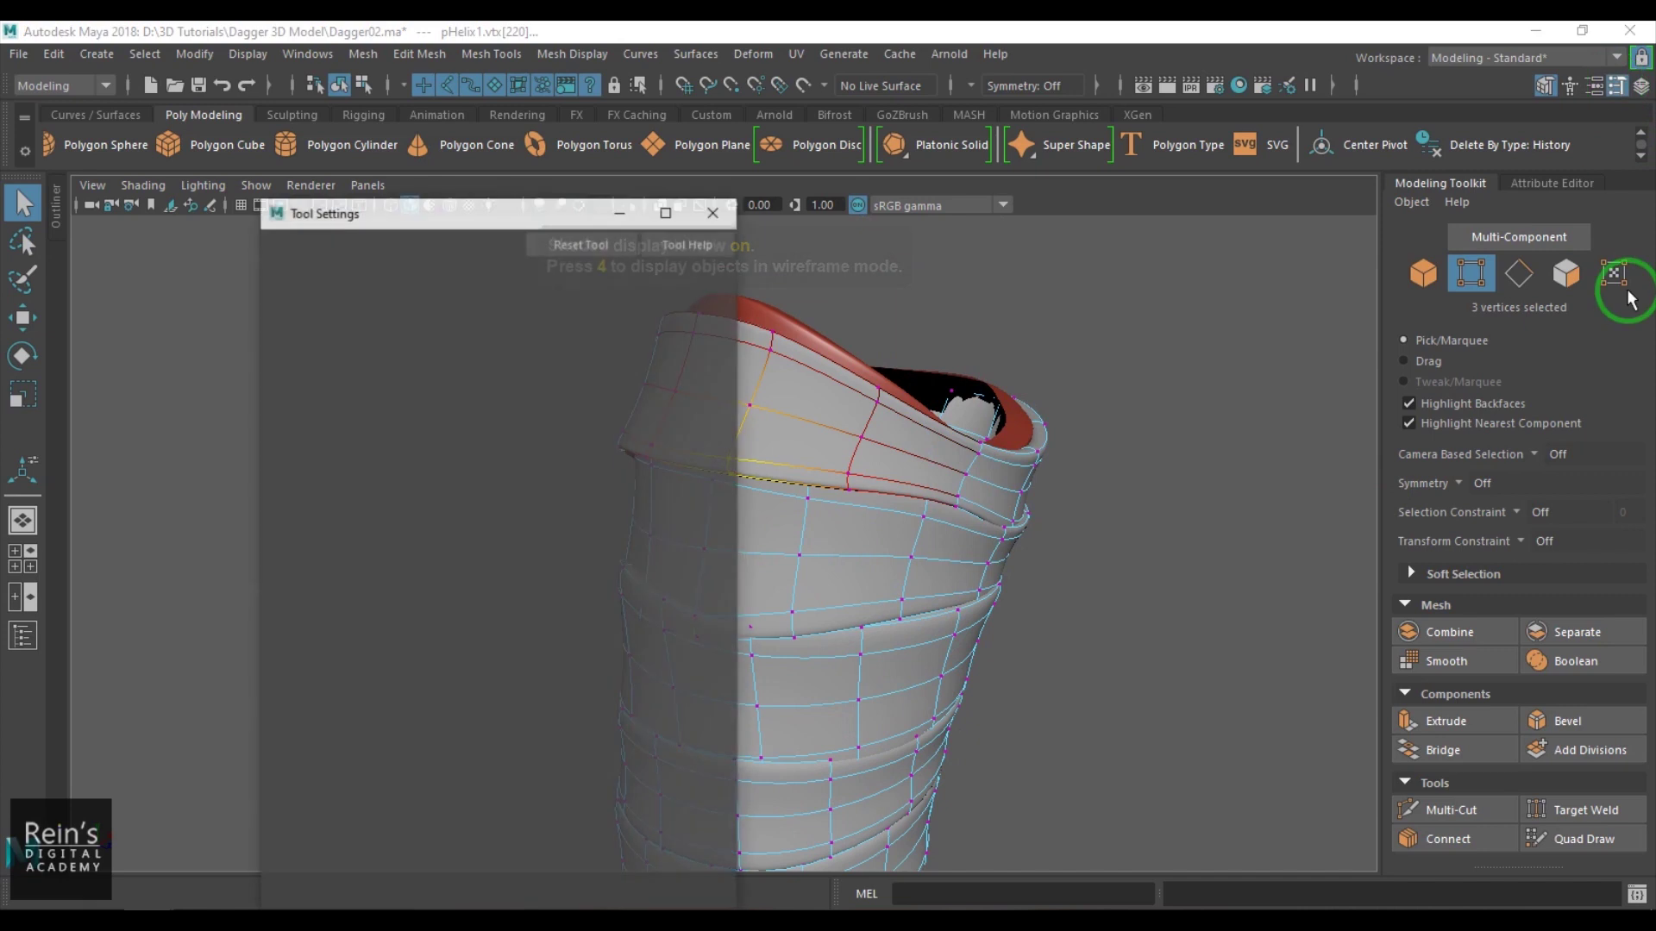
pyautogui.moveTo(513, 218); pyautogui.dragTo(1389, 164)
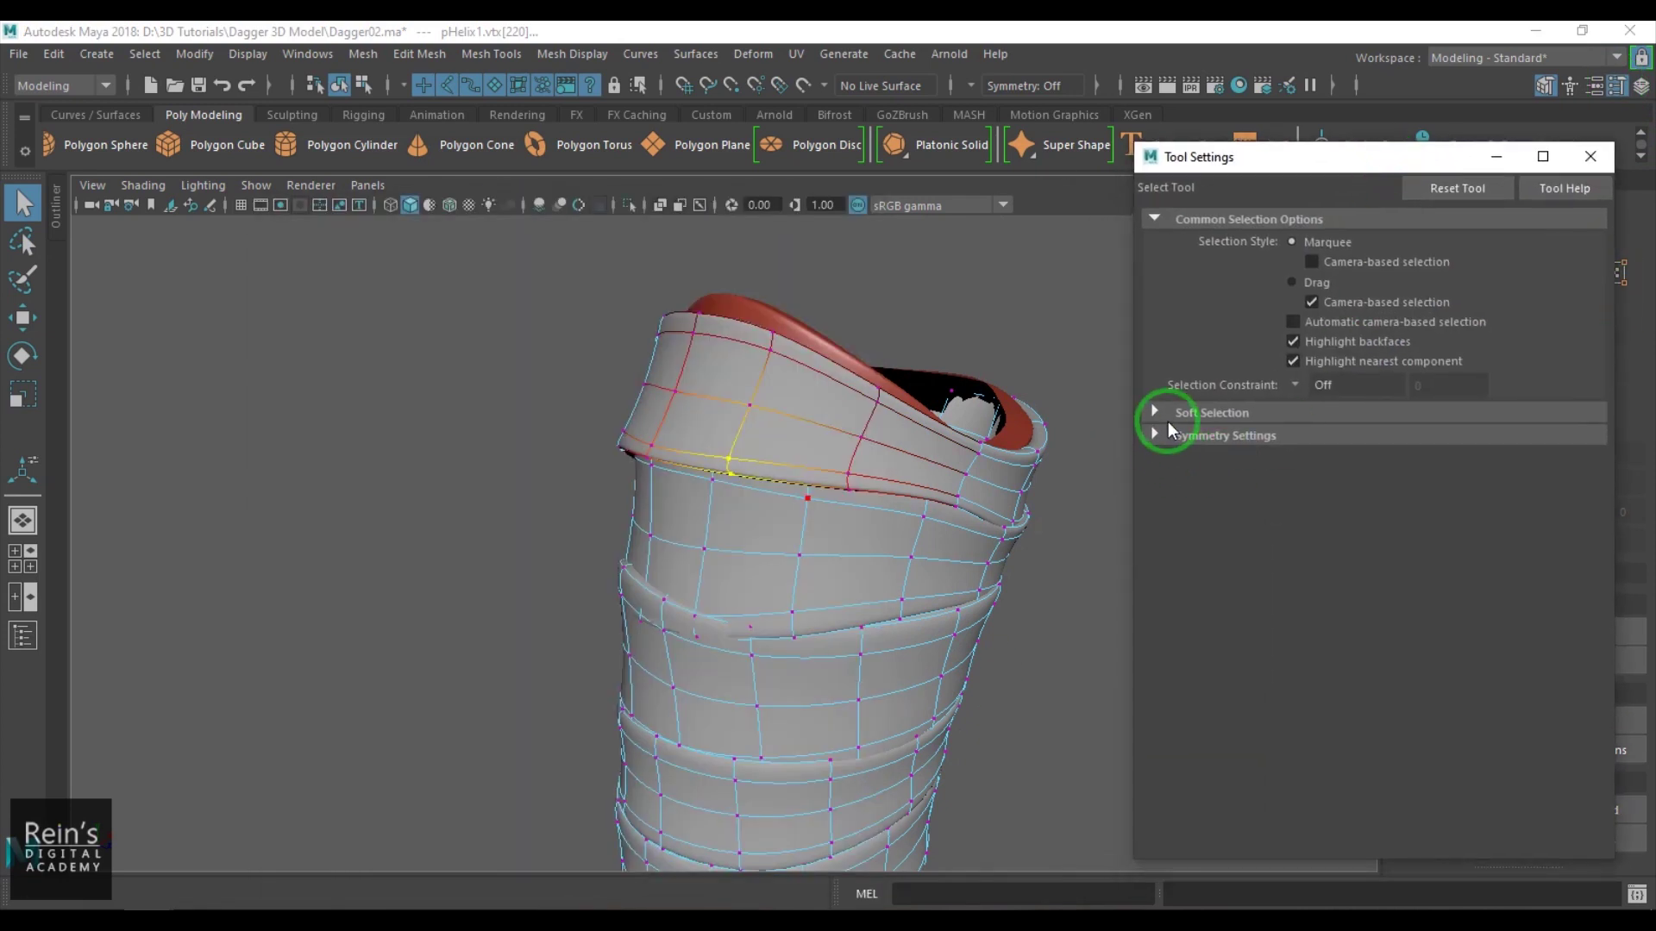
pyautogui.click(1162, 412)
pyautogui.click(1363, 464)
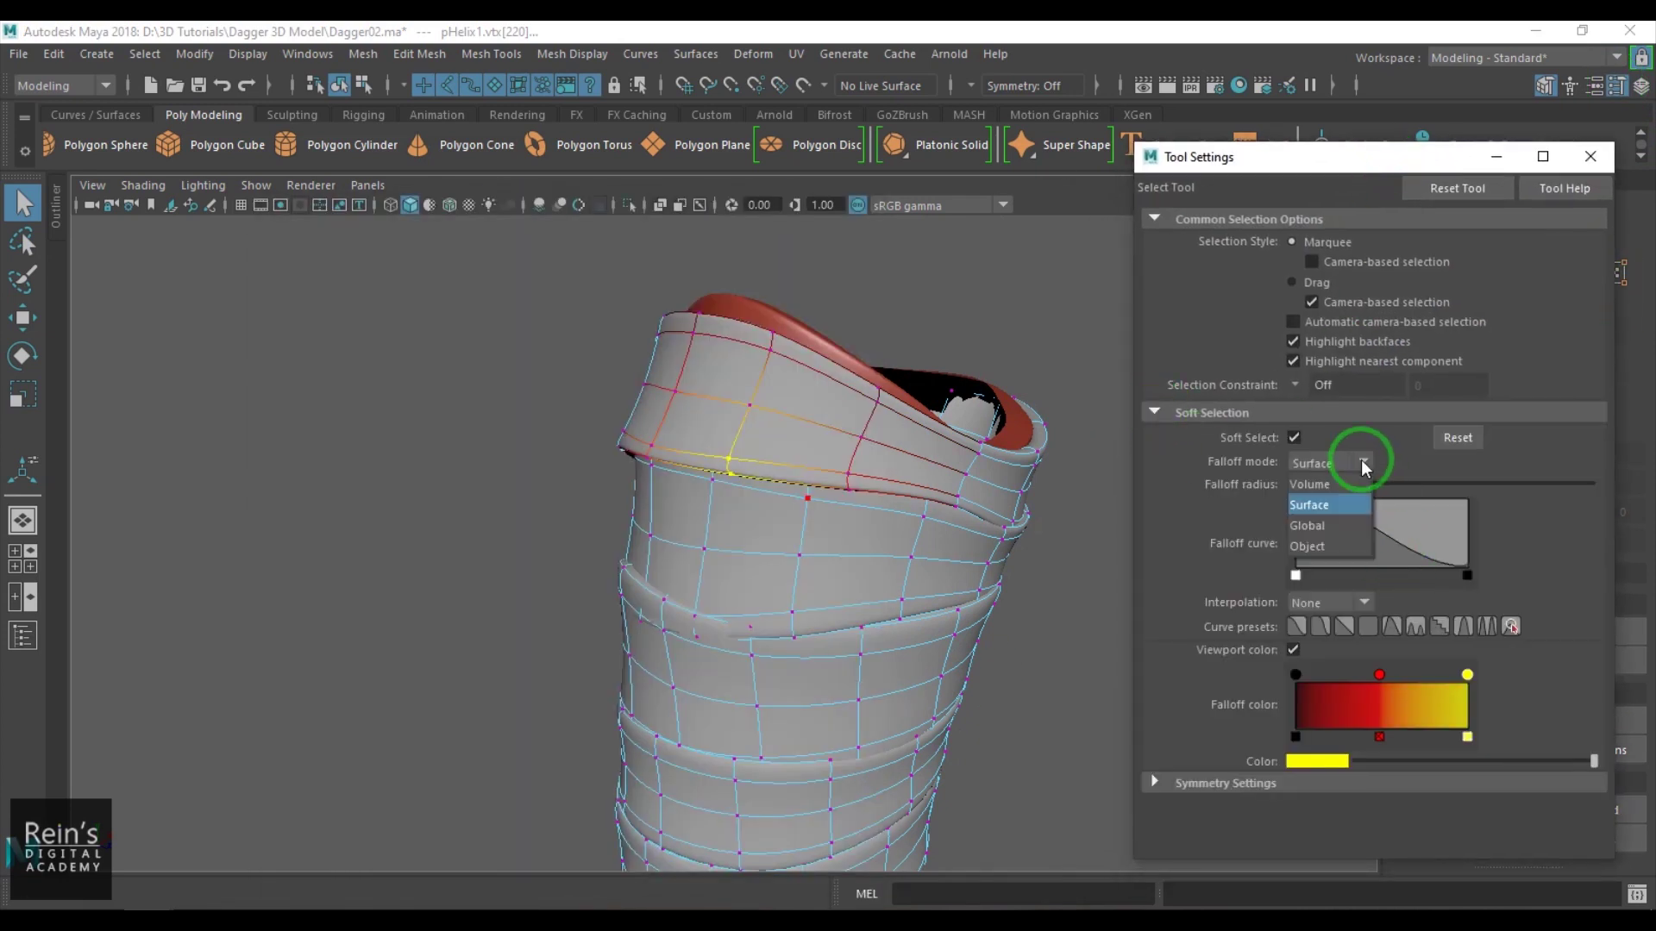
pyautogui.click(1454, 437)
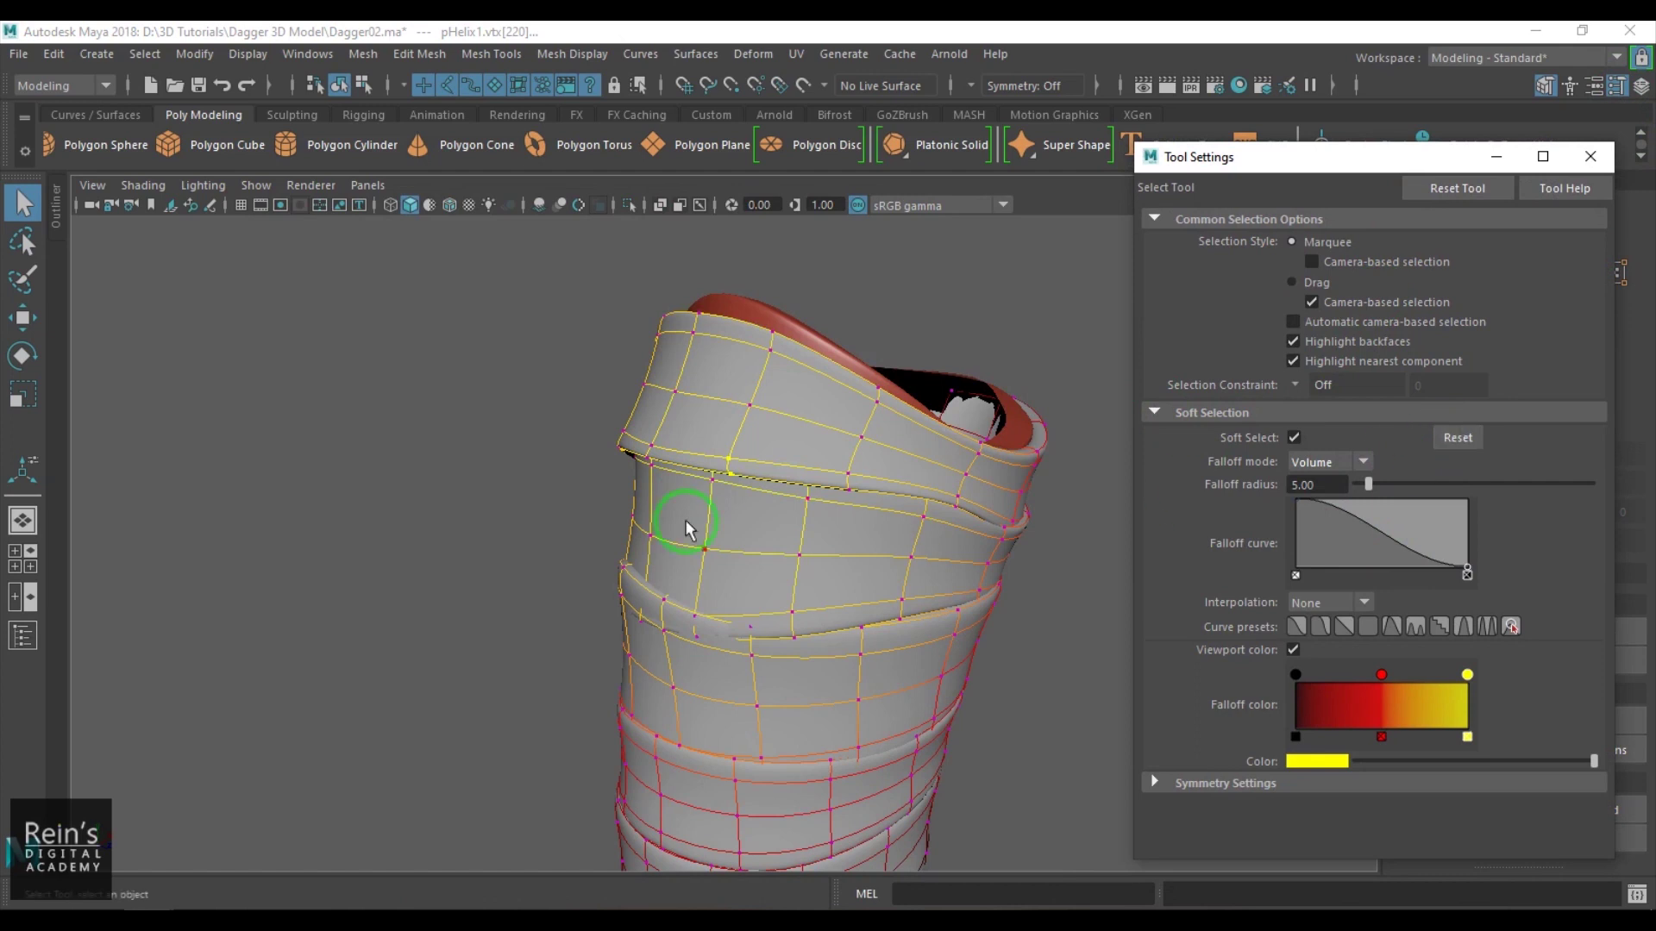
pyautogui.keyDown('alt'); pyautogui.moveTo(908, 562); pyautogui.dragTo(954, 507); pyautogui.keyUp('alt')
pyautogui.click(1340, 471)
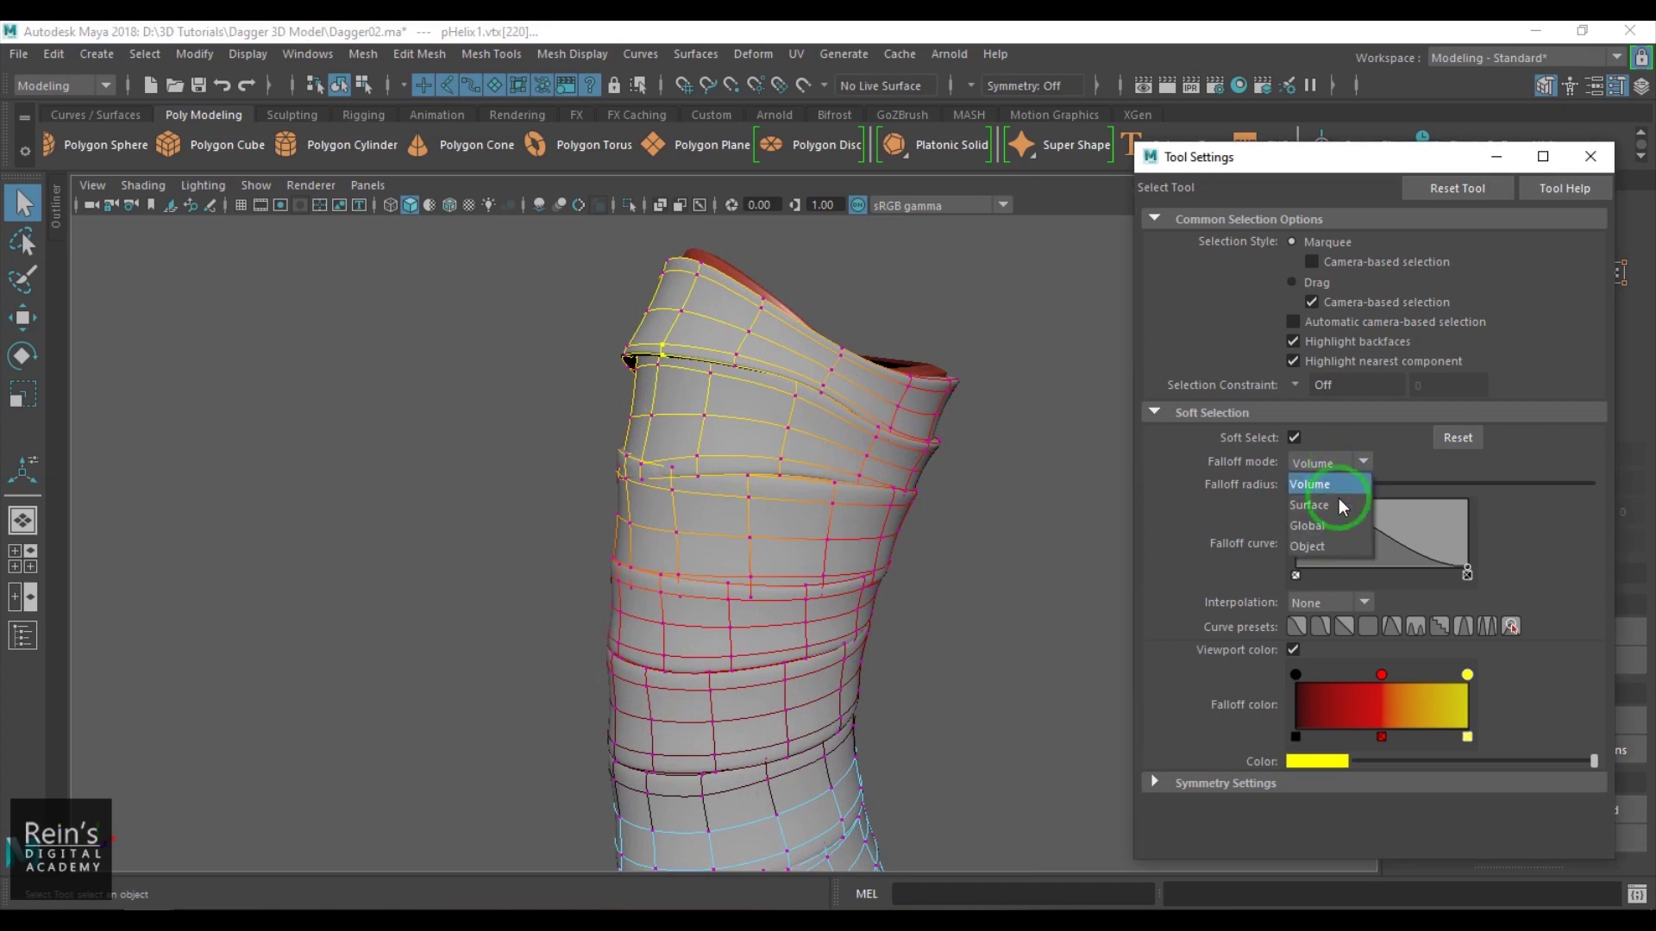
pyautogui.click(1337, 509)
# Move a vertex on the third wrap's upper edge with soft selection to reshape that wrap, and deselect it.
pyautogui.scroll(5, 621, 478)
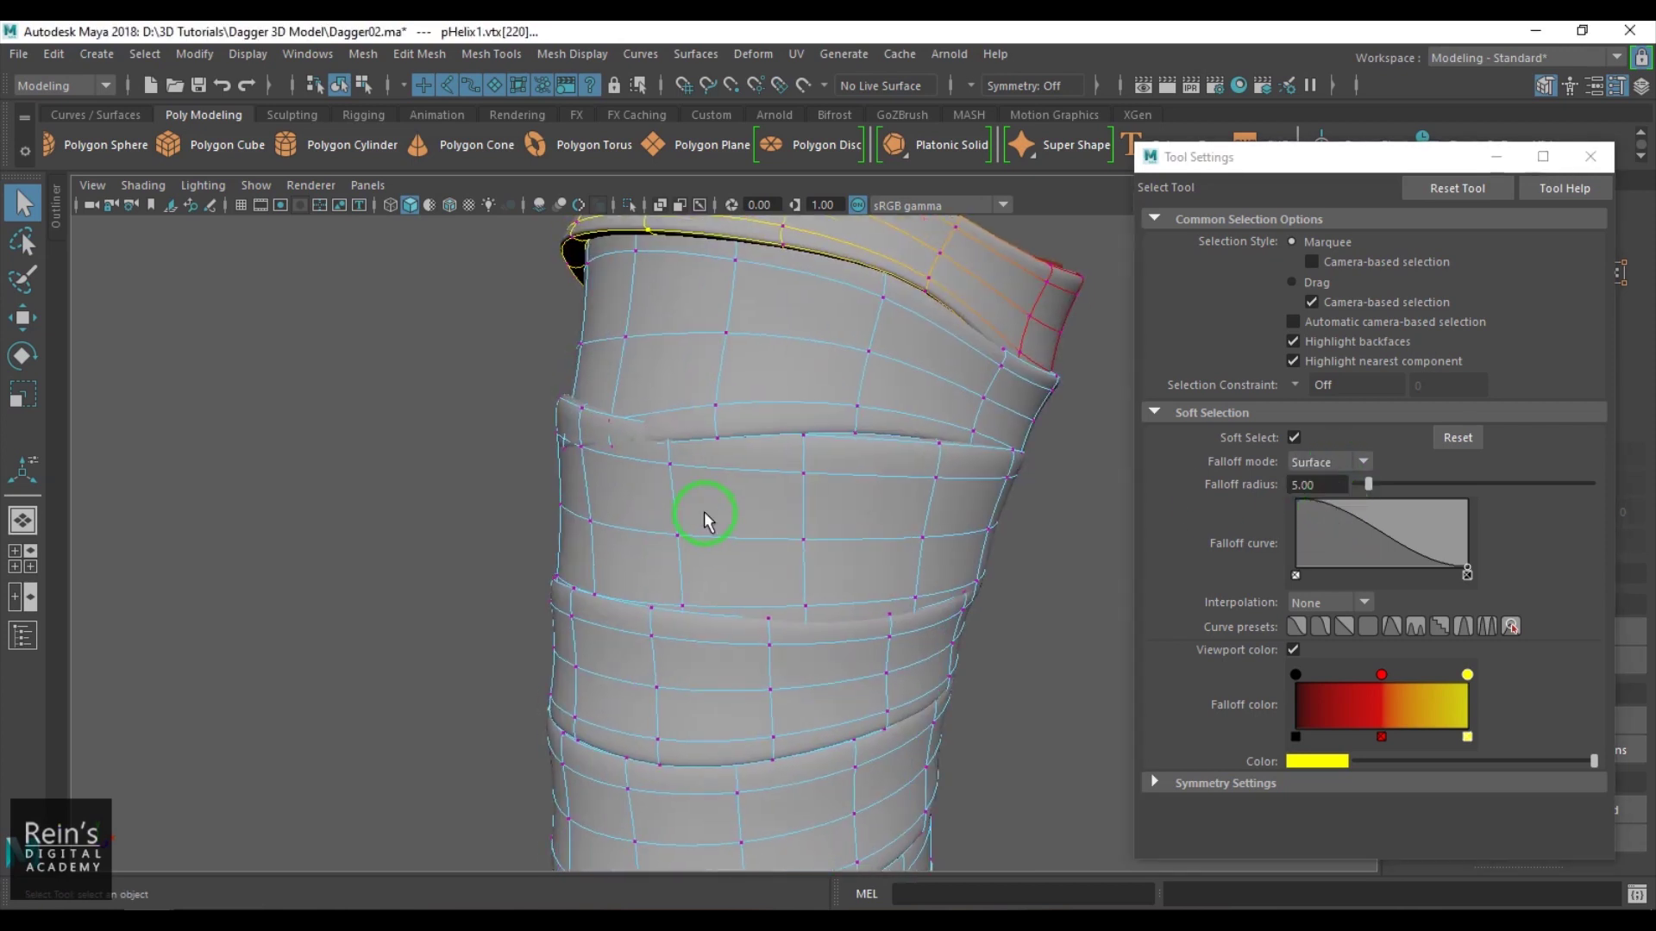
pyautogui.moveTo(689, 532); pyautogui.dragTo(691, 535)
pyautogui.keyDown('alt'); pyautogui.moveTo(690, 534); pyautogui.dragTo(631, 557); pyautogui.keyUp('alt')
pyautogui.scroll(-5, 699, 554)
pyautogui.press('w')
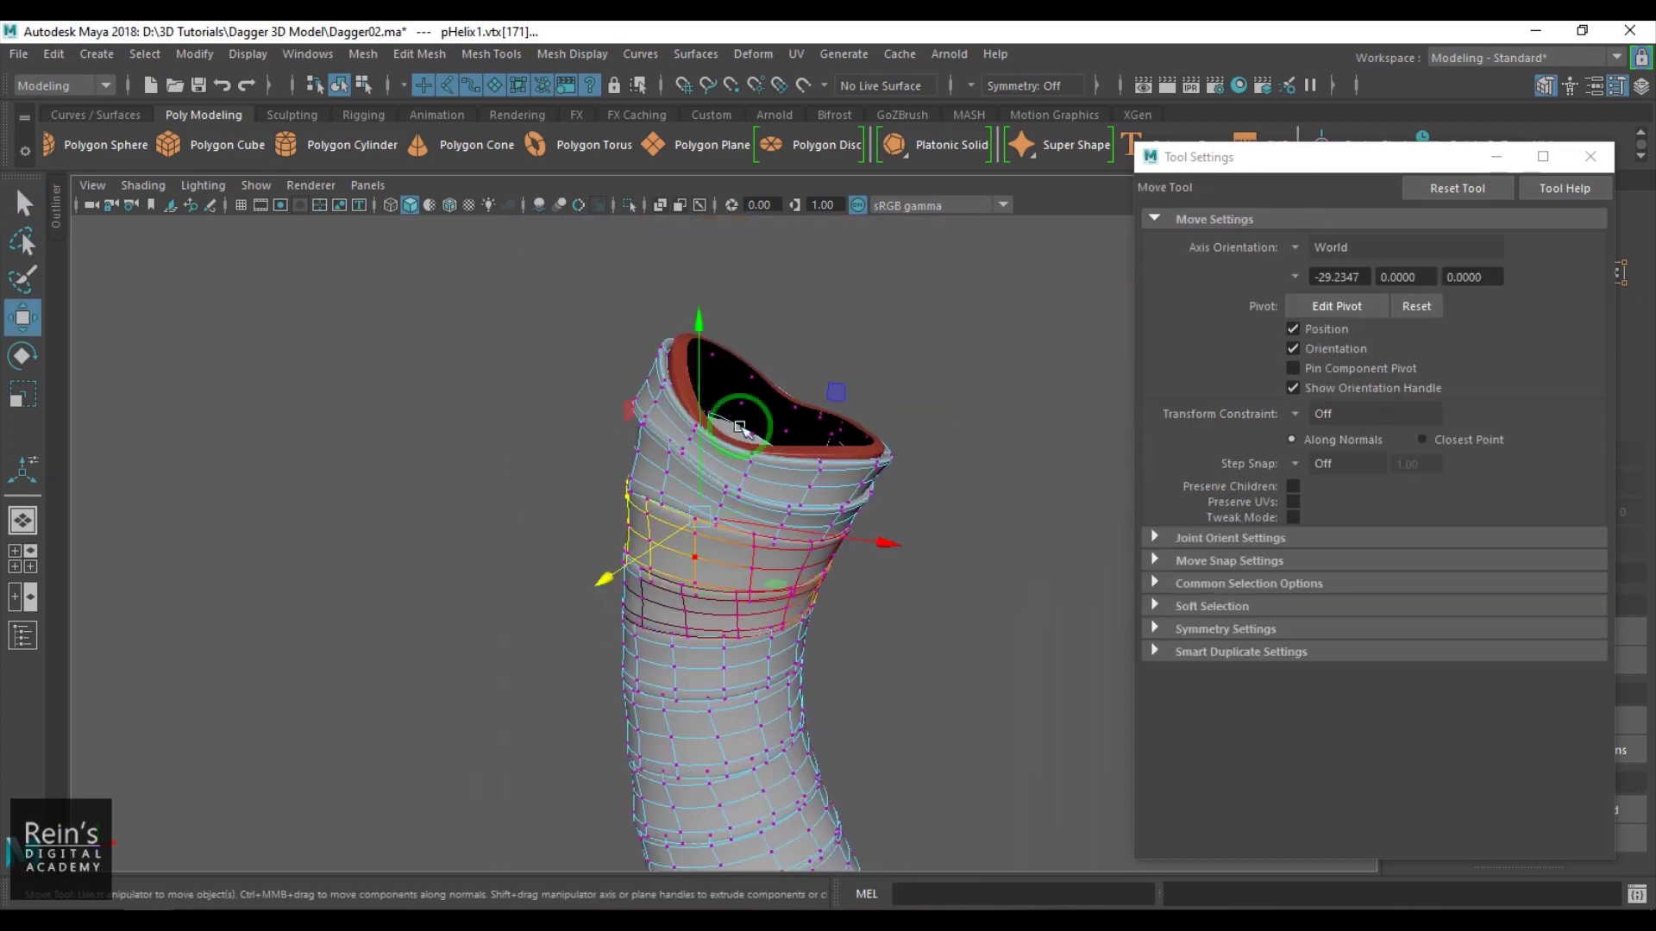
pyautogui.keyDown('alt'); pyautogui.moveTo(757, 630); pyautogui.dragTo(941, 632); pyautogui.keyUp('alt')
pyautogui.scroll(5, 983, 695)
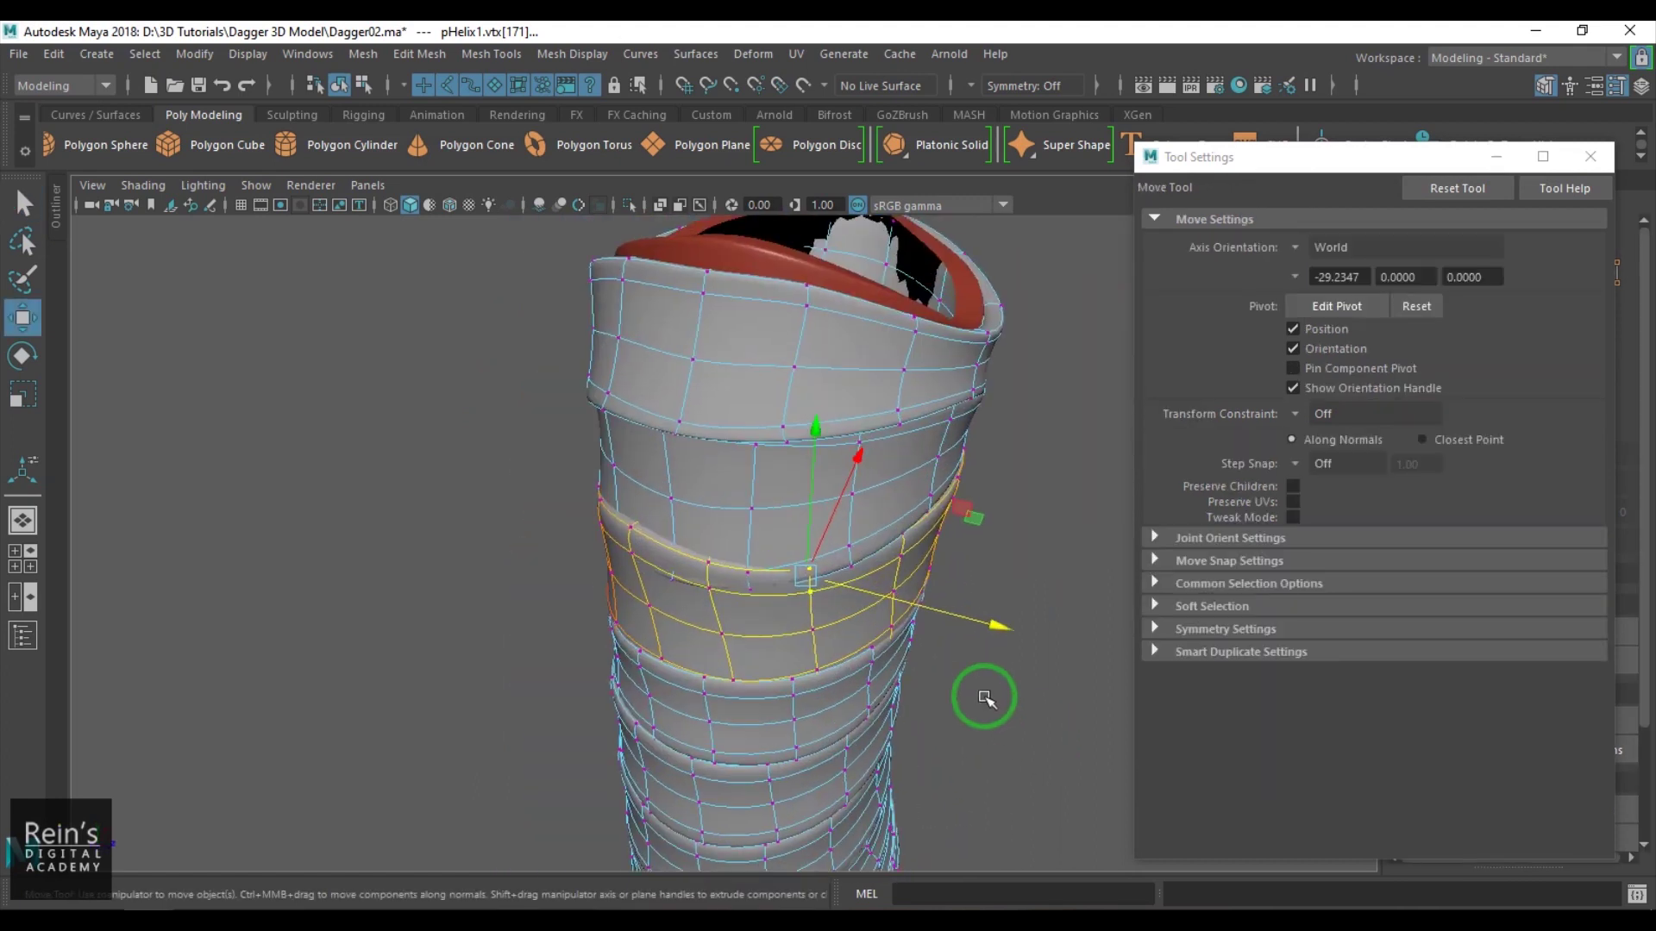
pyautogui.keyDown('alt'); pyautogui.moveTo(983, 695); pyautogui.dragTo(842, 672); pyautogui.keyUp('alt')
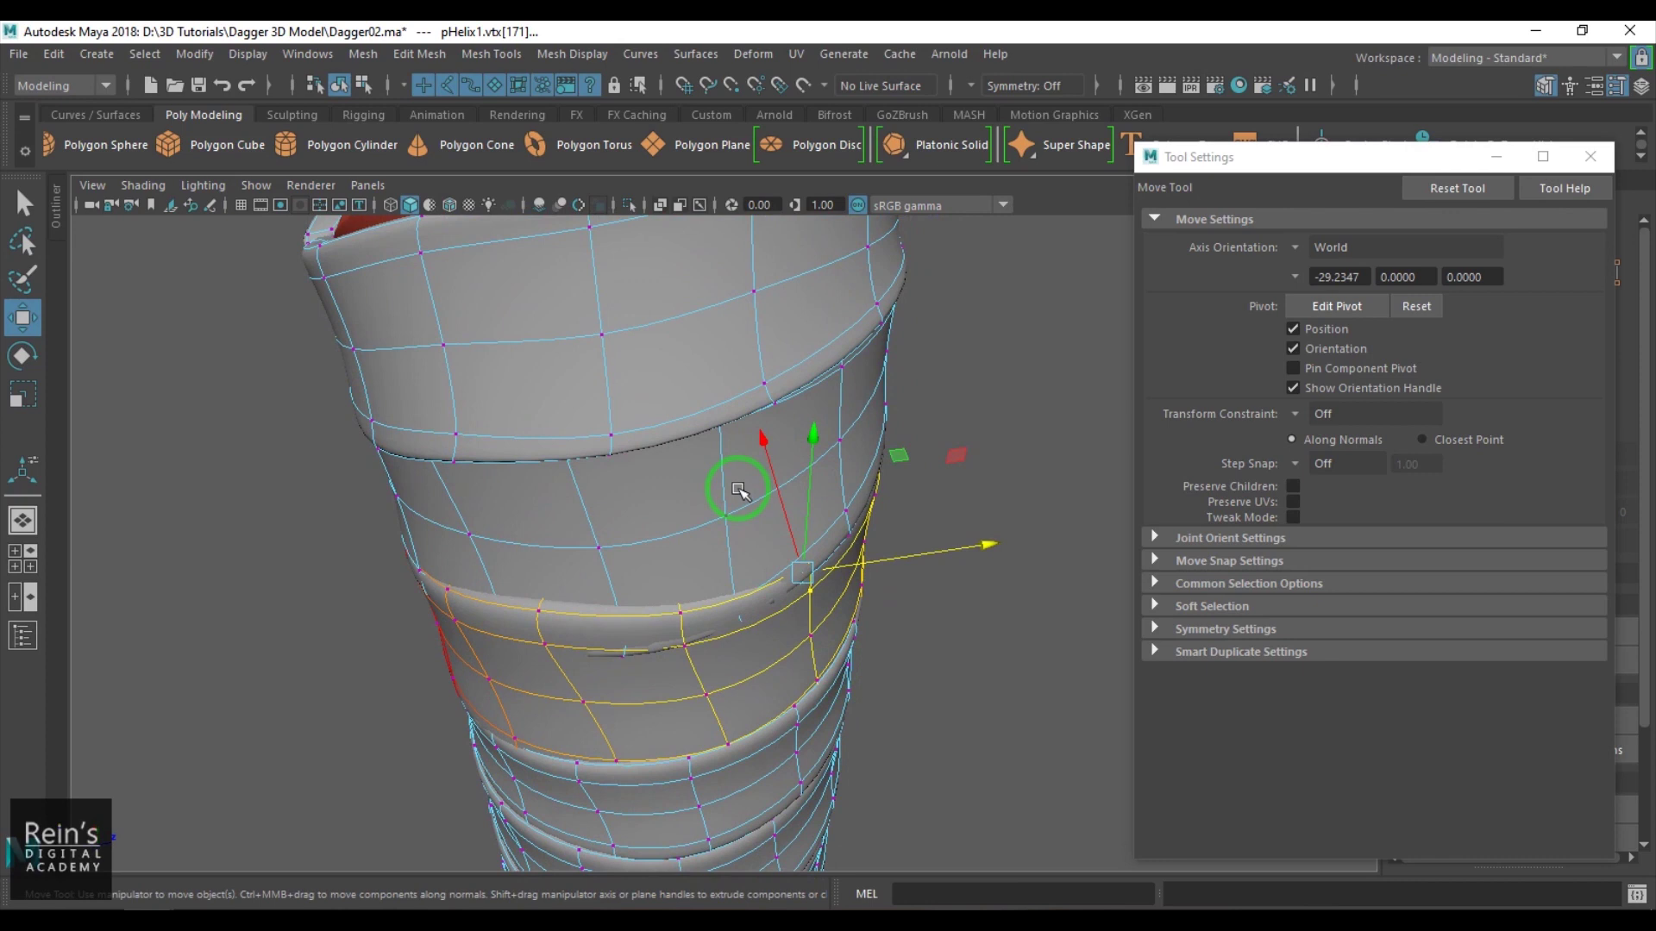
pyautogui.keyDown('alt'); pyautogui.moveTo(739, 489); pyautogui.dragTo(752, 468); pyautogui.keyUp('alt')
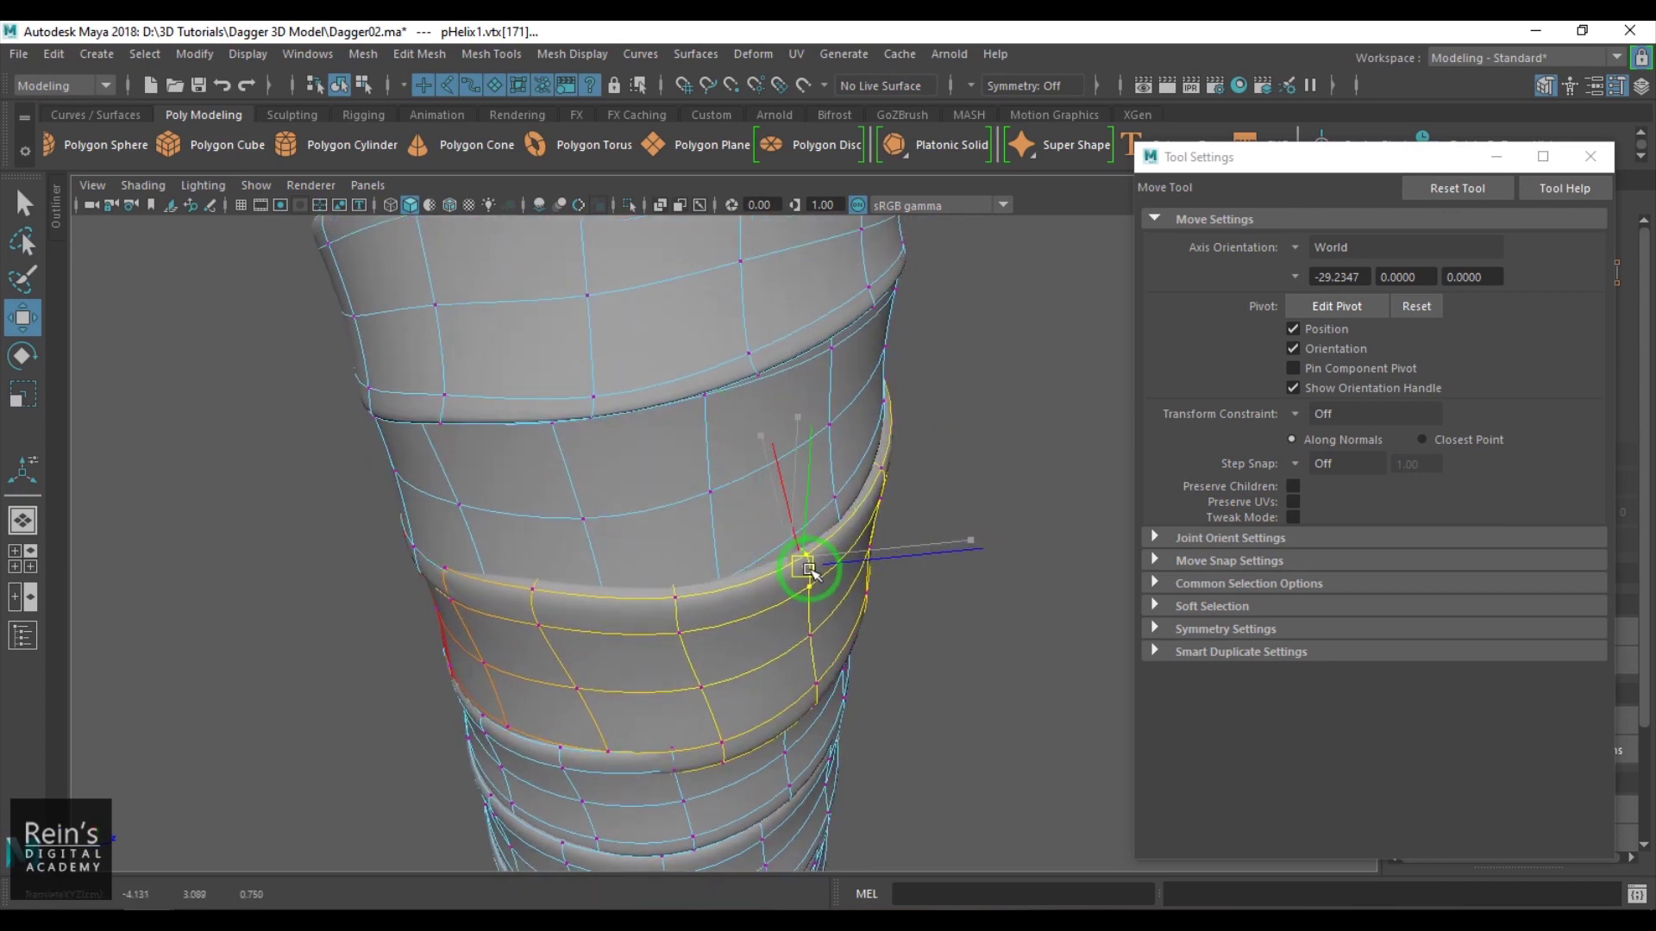
pyautogui.keyDown('alt'); pyautogui.moveTo(806, 574); pyautogui.dragTo(503, 288); pyautogui.keyUp('alt')
pyautogui.scroll(-4, 700, 441)
pyautogui.keyDown('alt'); pyautogui.moveTo(700, 443); pyautogui.dragTo(690, 523); pyautogui.keyUp('alt')
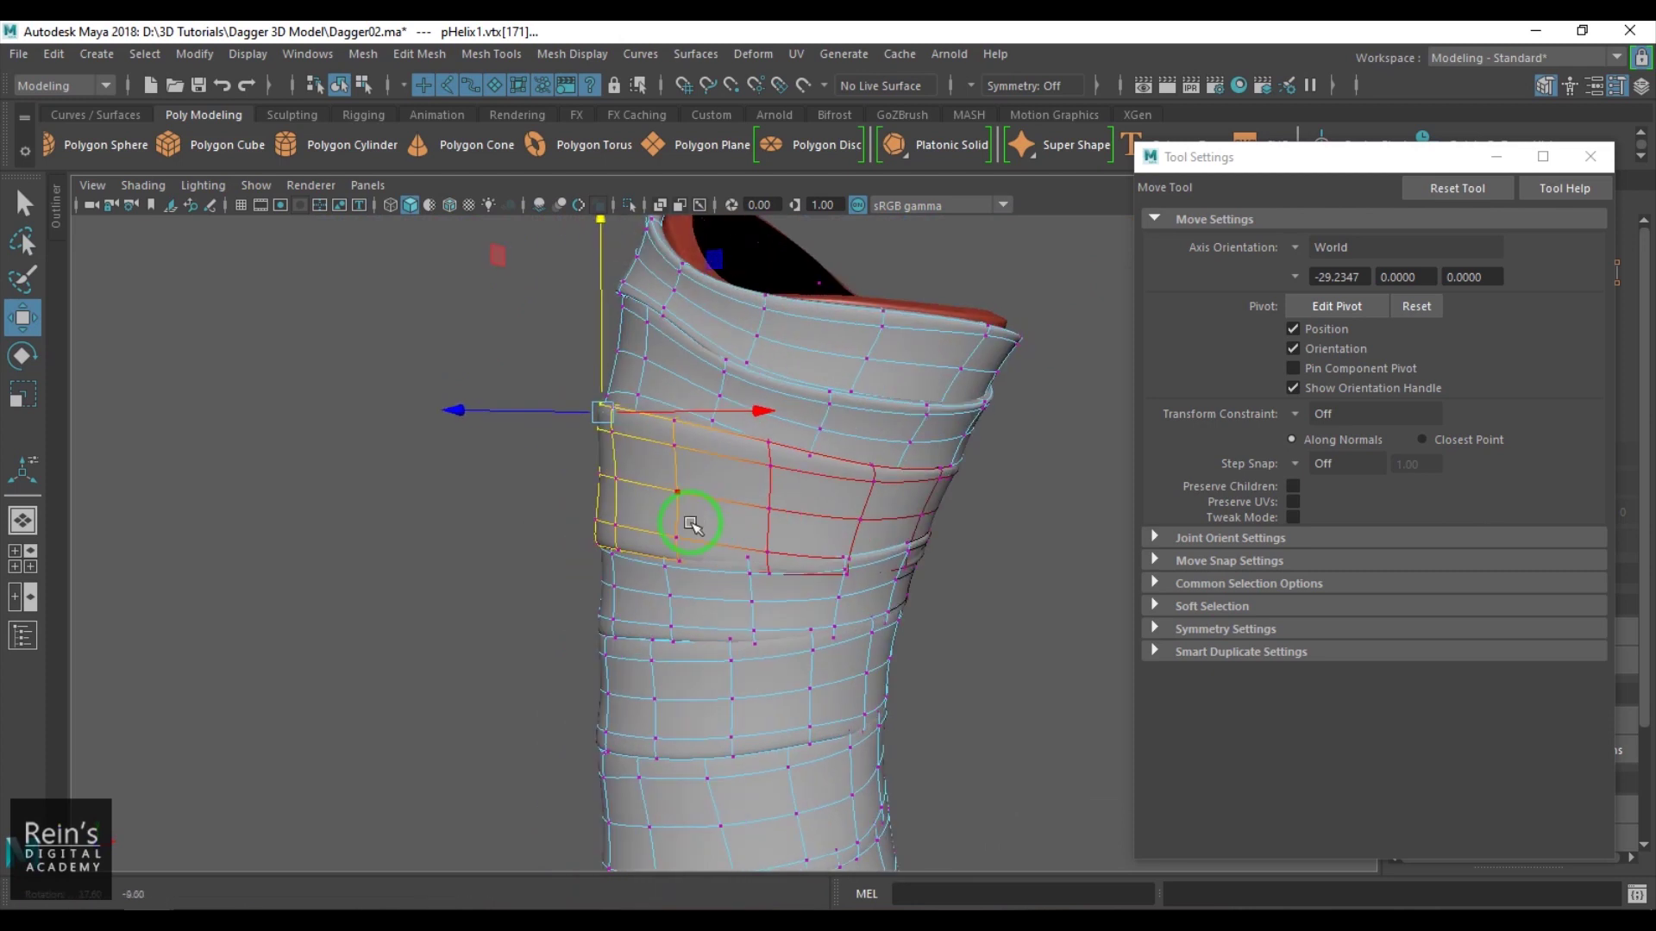
pyautogui.click(1051, 559)
pyautogui.keyDown('alt'); pyautogui.moveTo(994, 616); pyautogui.dragTo(715, 511); pyautogui.keyUp('alt')
pyautogui.scroll(2, 716, 513)
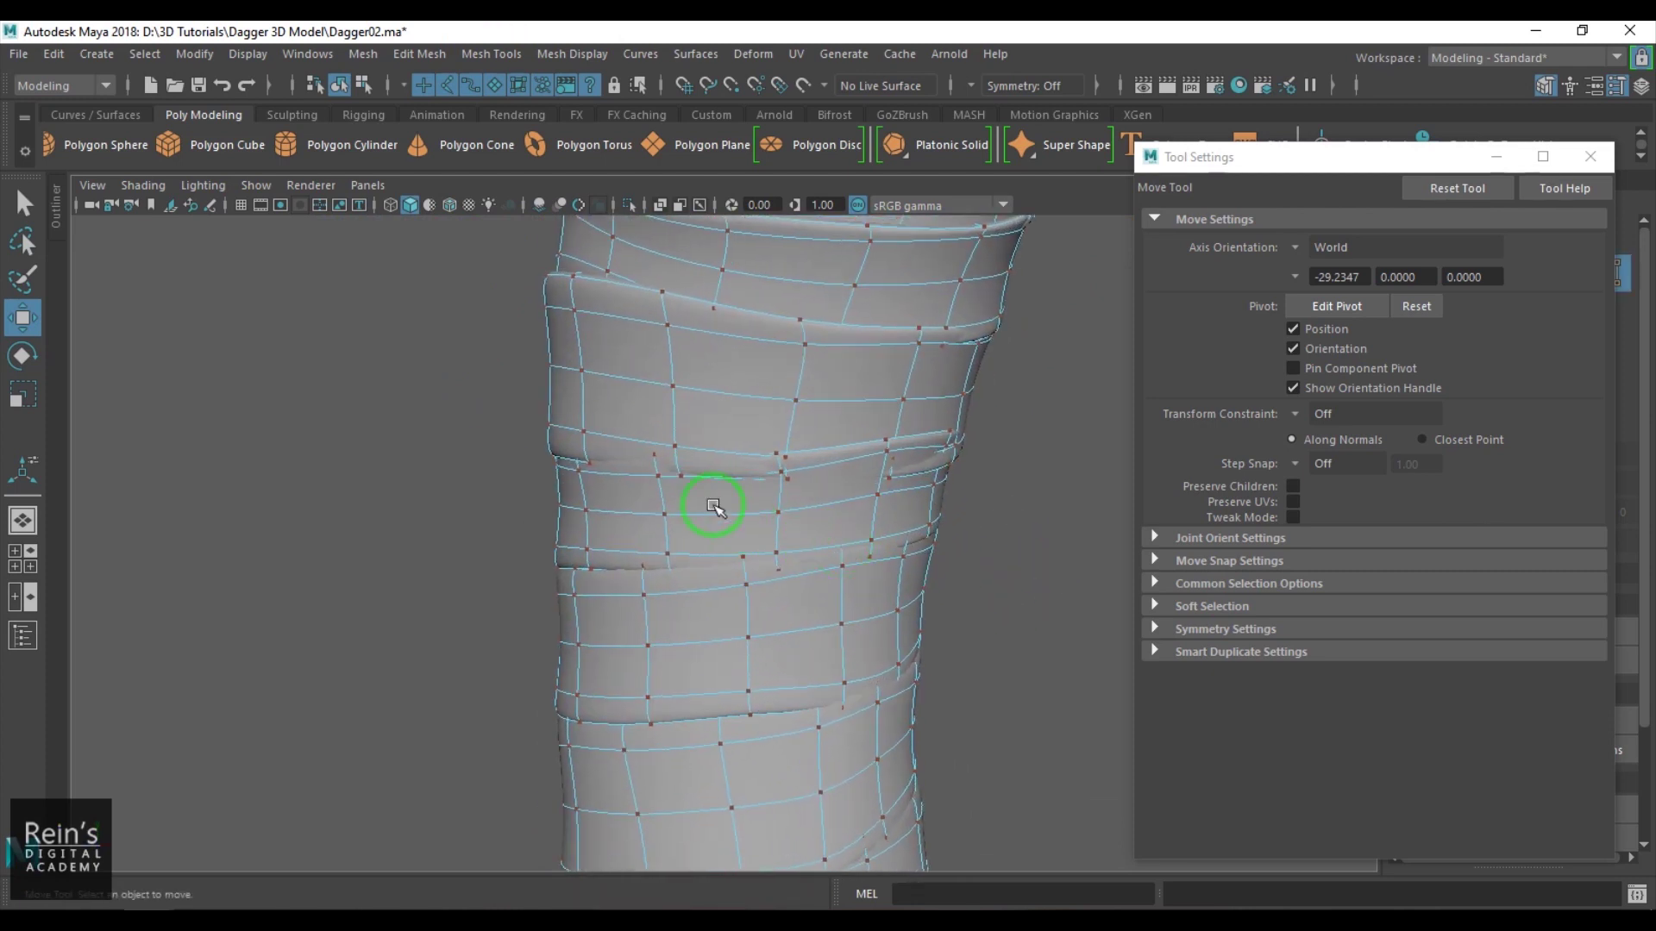
# Move an upper-edge vertex on the wrap below the wide flared bands with soft selection to seat it against its neighbour.
pyautogui.hotkey('ctrl', 'z')
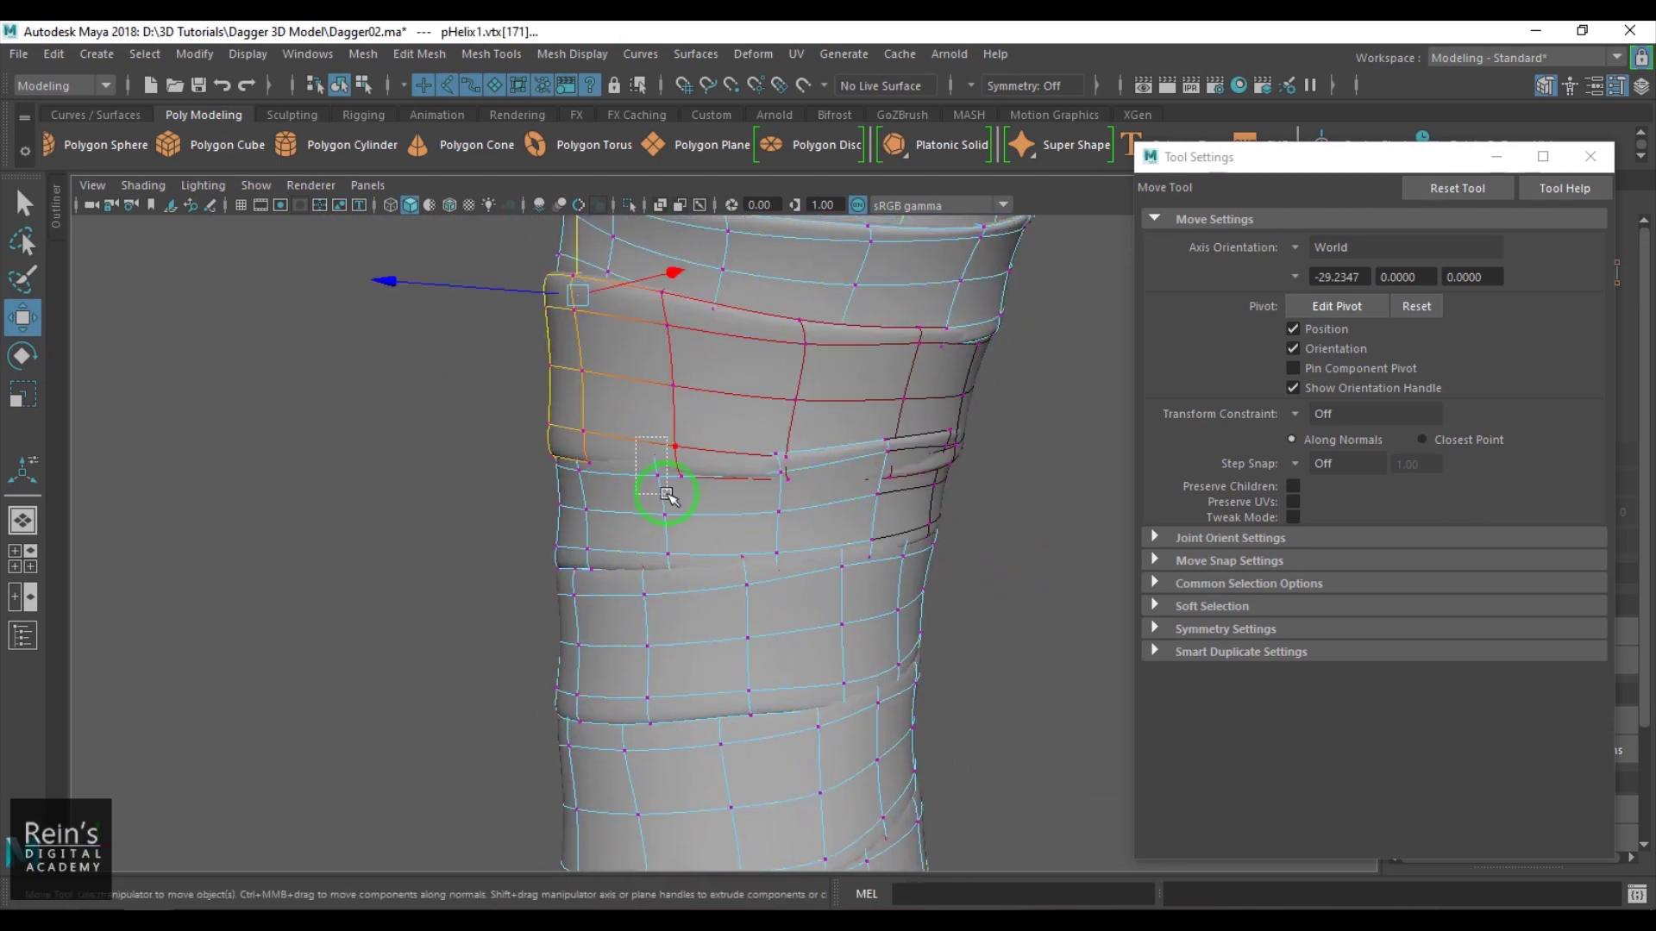
pyautogui.keyDown('alt'); pyautogui.moveTo(667, 496); pyautogui.dragTo(636, 572); pyautogui.keyUp('alt')
pyautogui.click(909, 638)
pyautogui.click(734, 304)
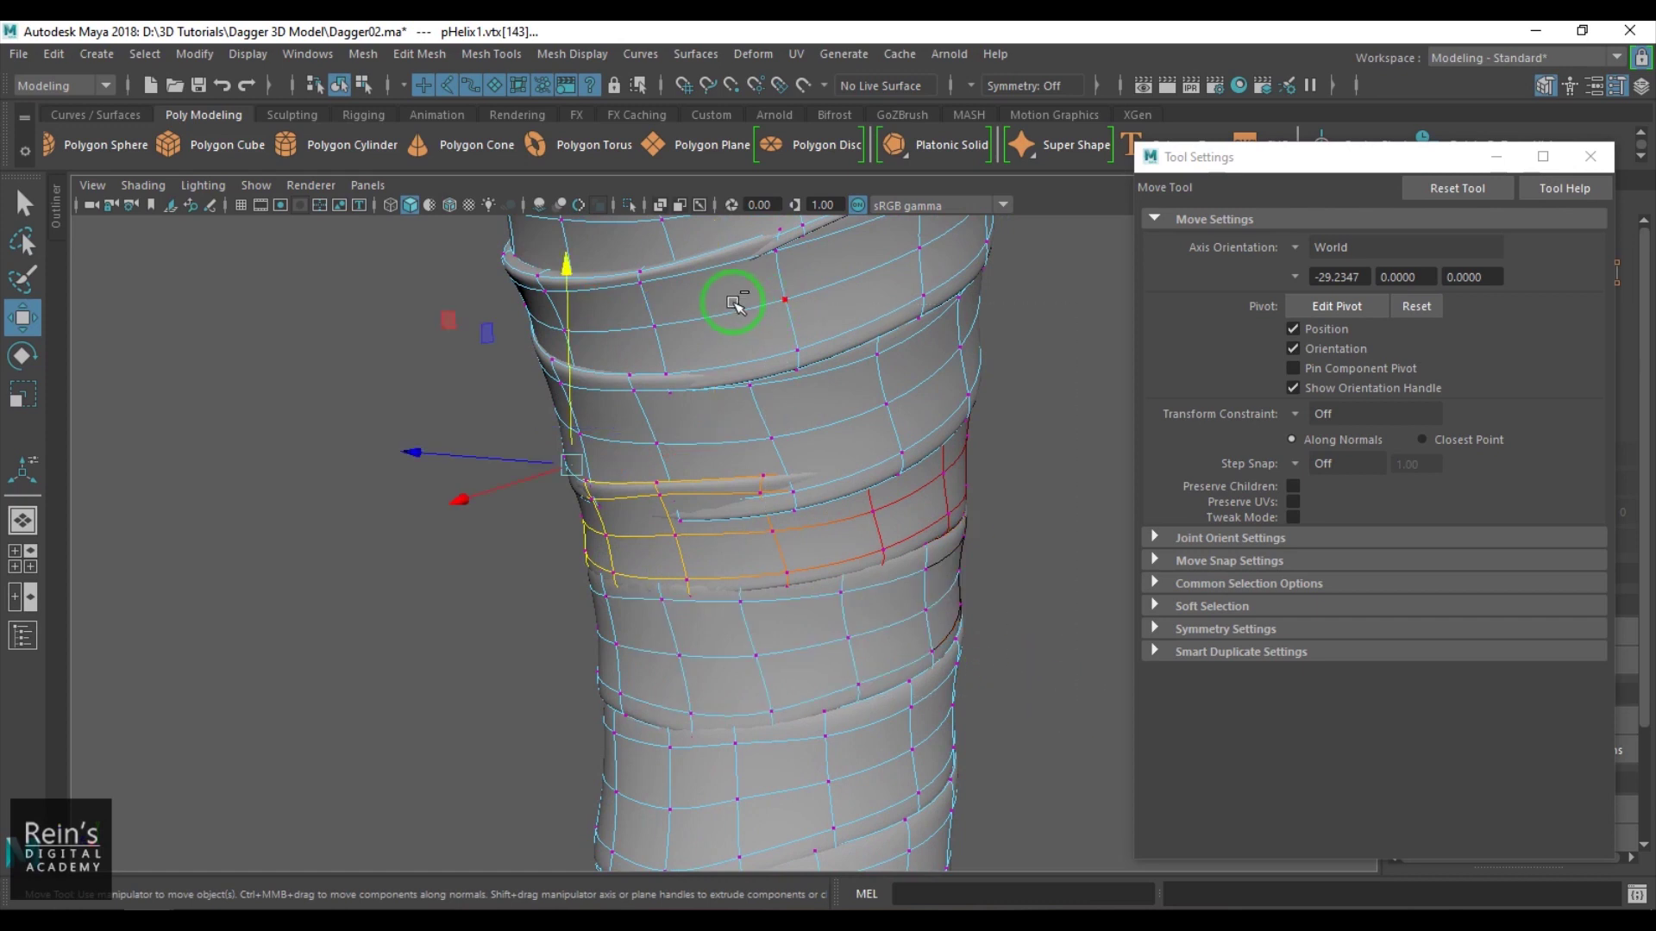
pyautogui.keyDown('alt'); pyautogui.moveTo(957, 613); pyautogui.dragTo(819, 562); pyautogui.keyUp('alt')
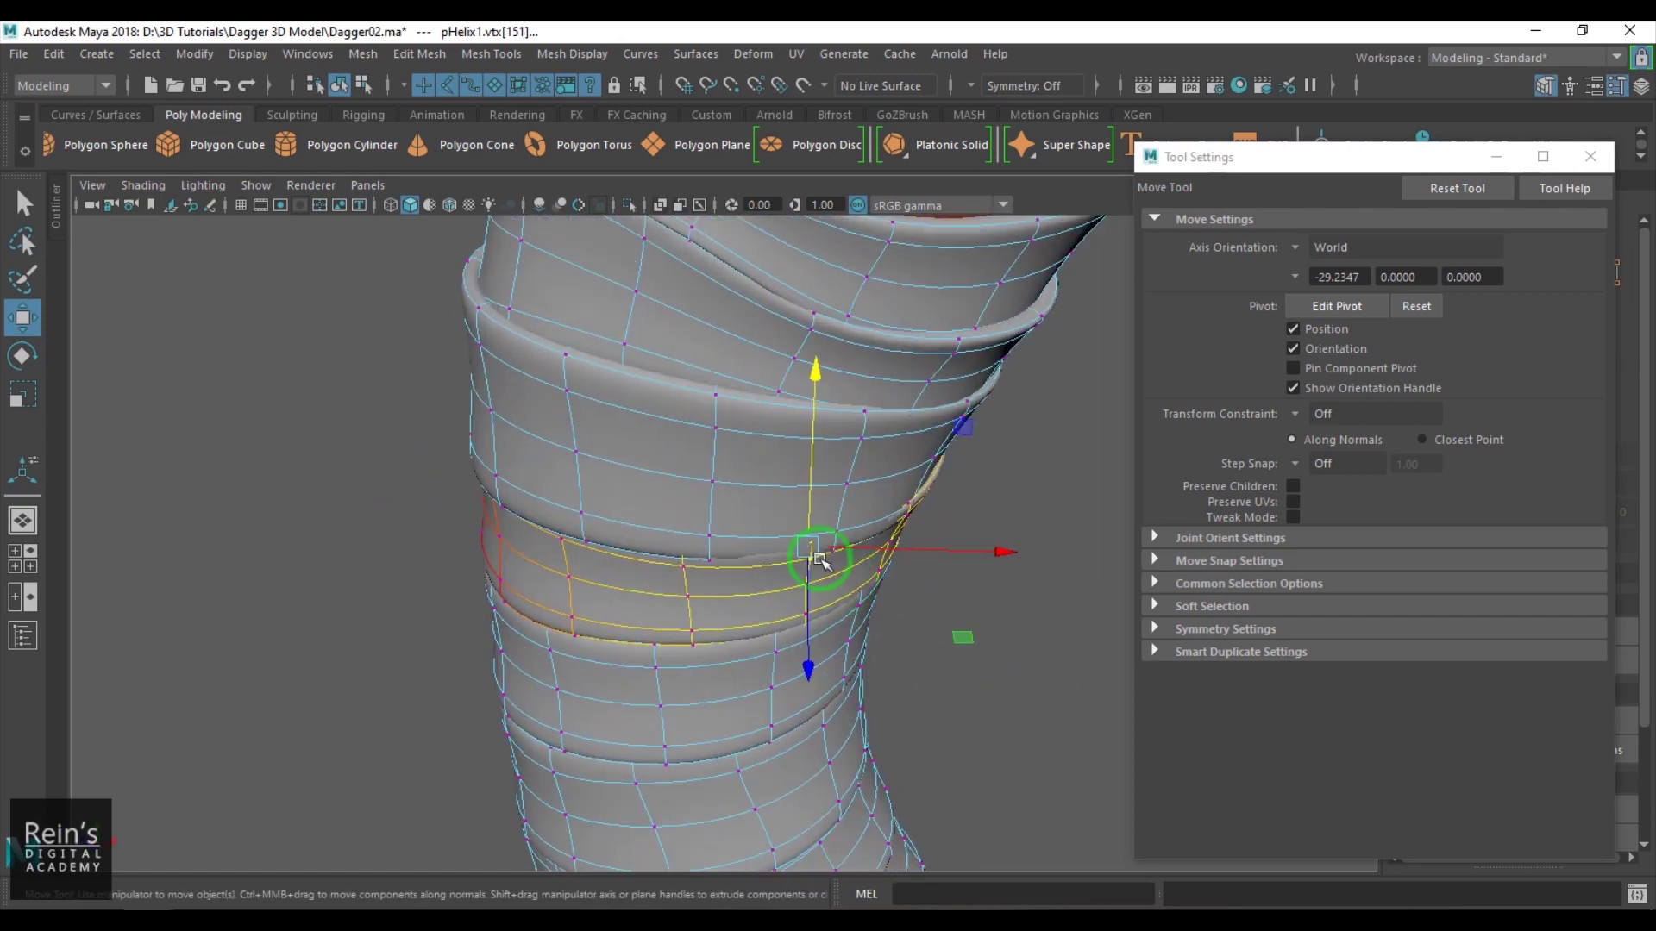
pyautogui.moveTo(960, 638); pyautogui.dragTo(964, 642, button='middle')
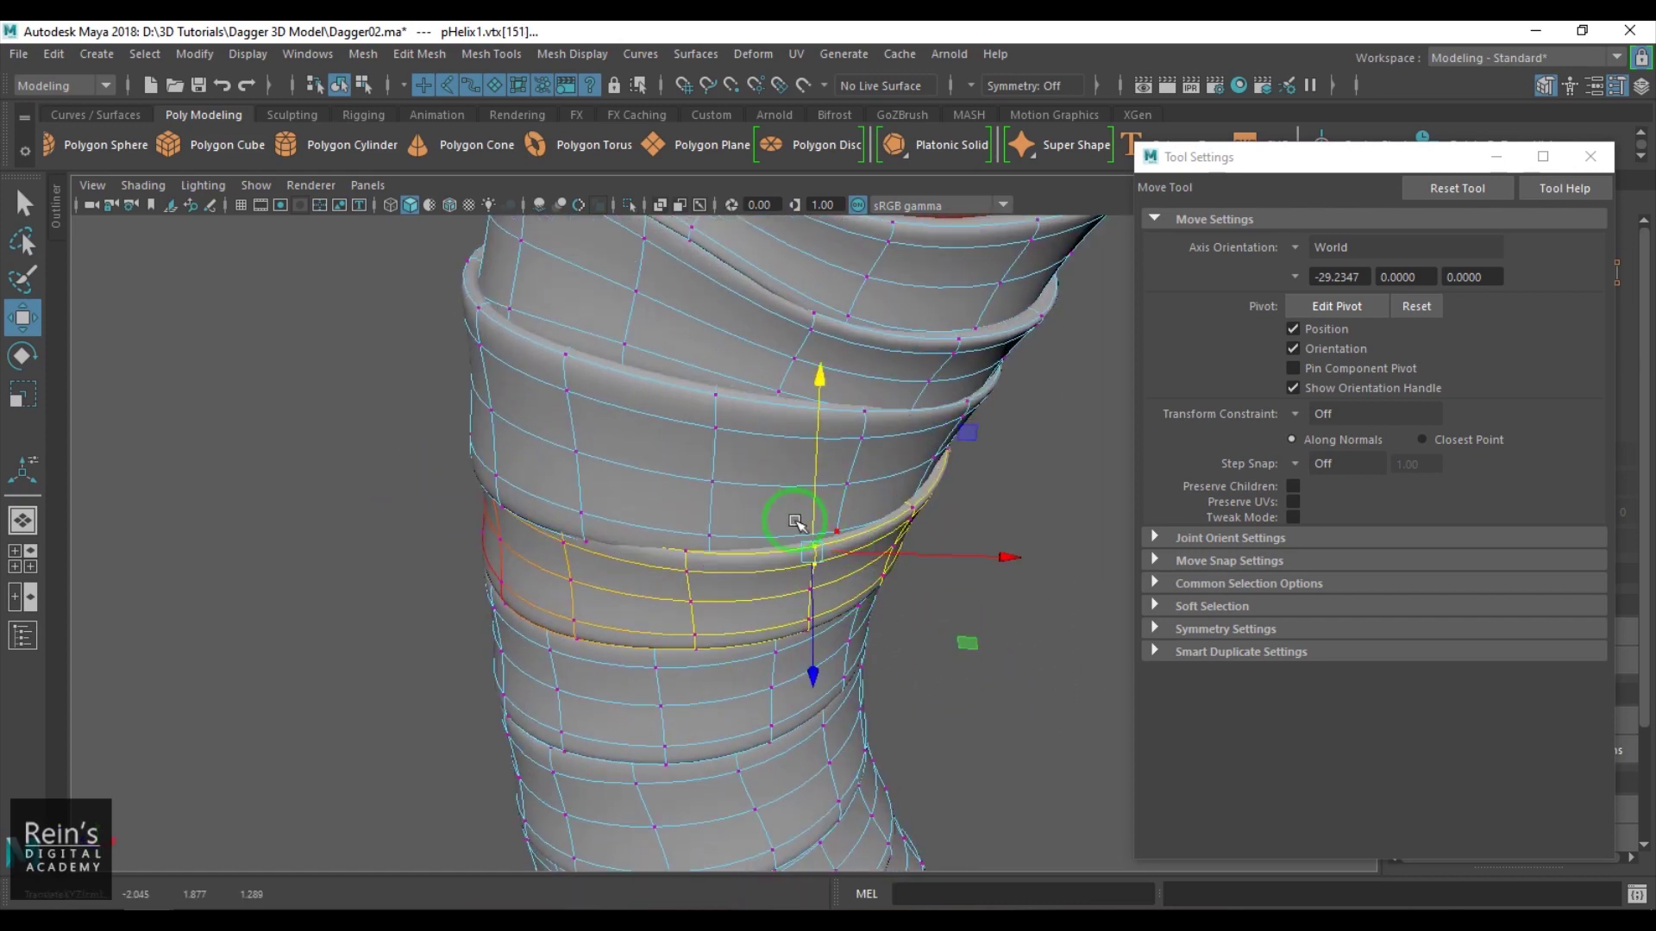
# Shift the selection to another vertex along the same wrap's upper edge, adjust it with soft selection, and deselect the helix strip.
pyautogui.keyDown('alt'); pyautogui.moveTo(704, 598); pyautogui.dragTo(727, 583); pyautogui.keyUp('alt')
pyautogui.press('Left')
pyautogui.press('Left')
pyautogui.press('Left')
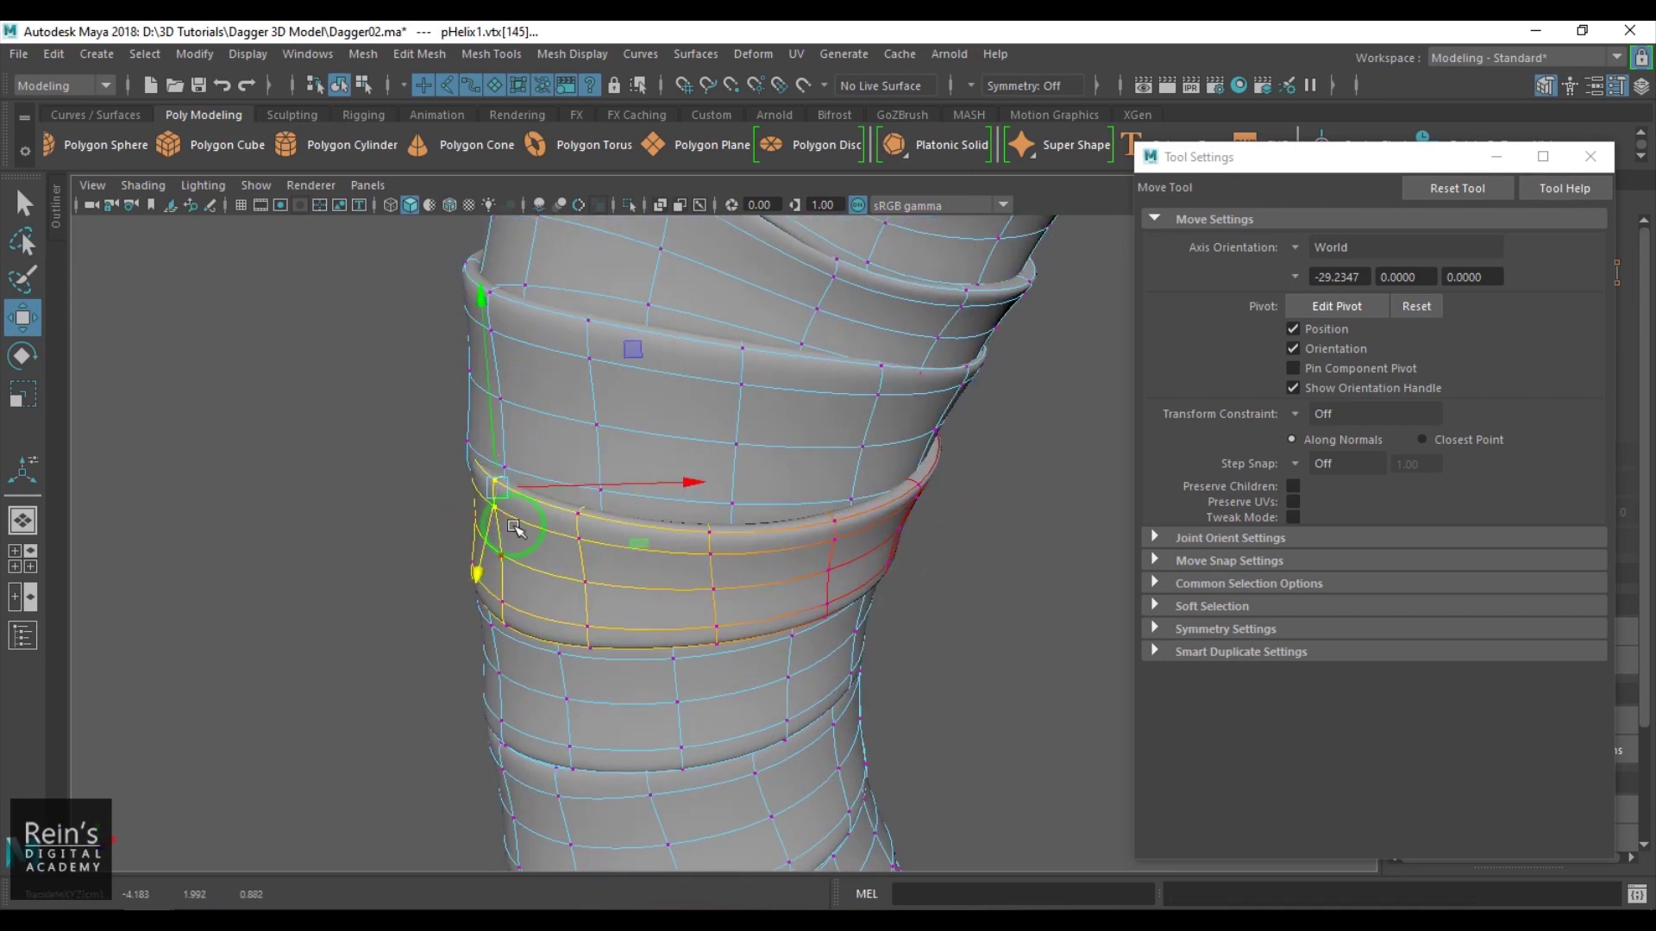
pyautogui.keyDown('alt'); pyautogui.moveTo(506, 525); pyautogui.dragTo(728, 686); pyautogui.keyUp('alt')
pyautogui.moveTo(729, 685); pyautogui.dragTo(808, 649, button='middle')
pyautogui.click(953, 525)
pyautogui.scroll(-6, 940, 608)
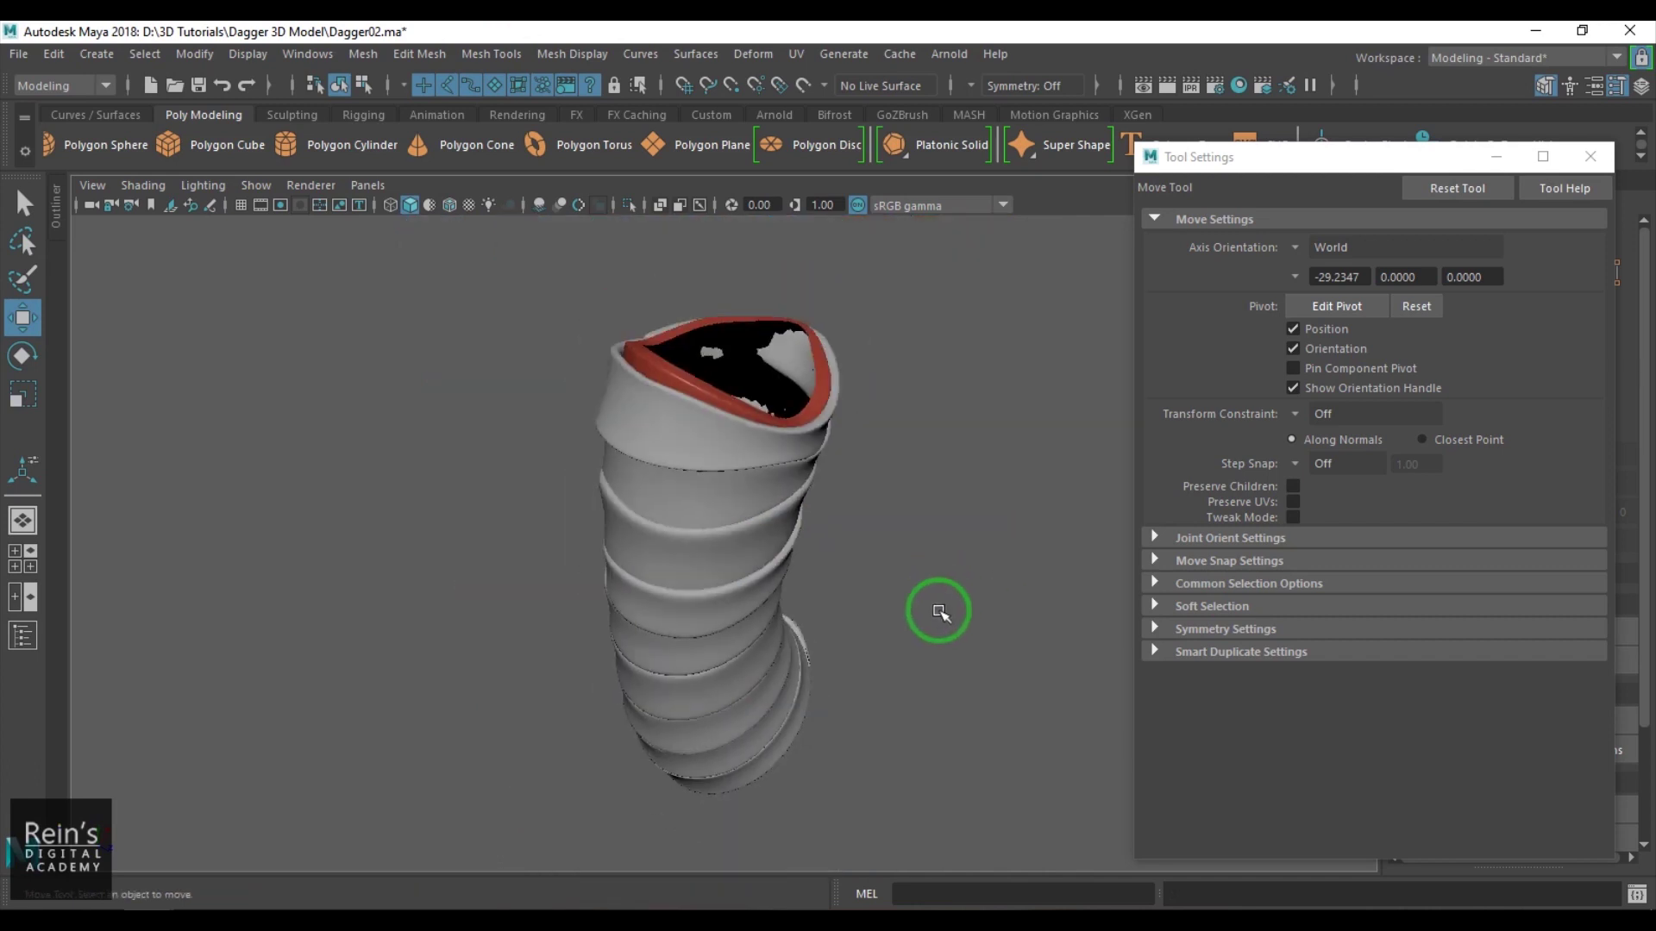
pyautogui.keyDown('alt'); pyautogui.moveTo(939, 610); pyautogui.dragTo(736, 592); pyautogui.keyUp('alt')
pyautogui.scroll(-3, 776, 547)
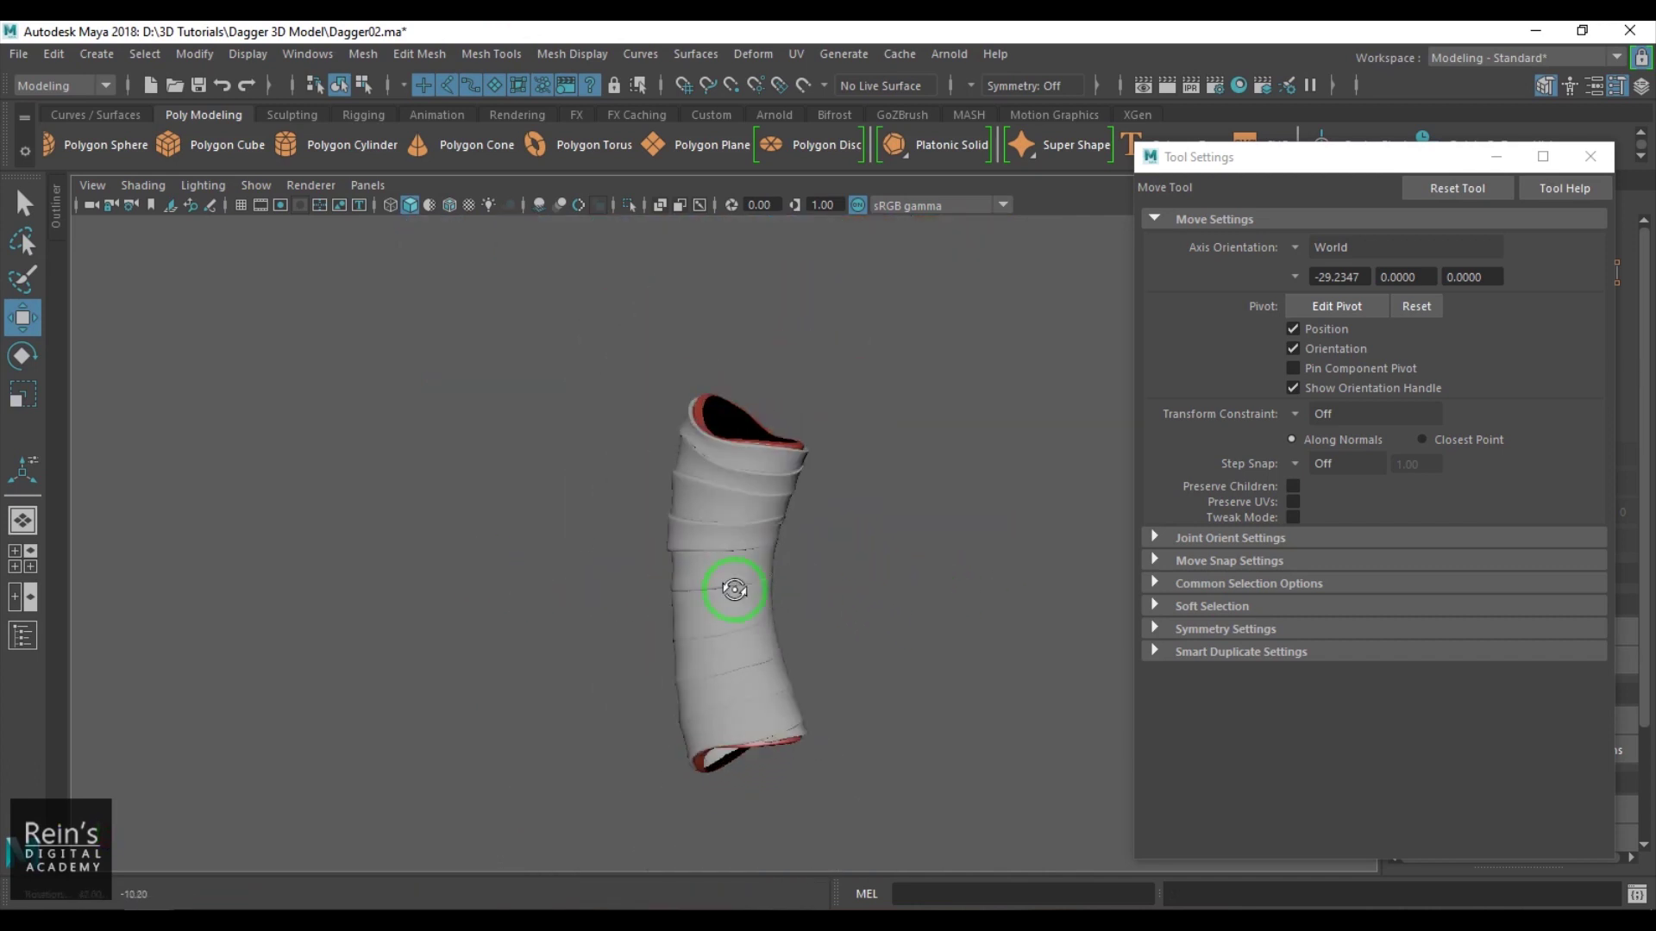
# Select the helix wrap and assign it a new Lambert material.
pyautogui.scroll(3, 773, 580)
pyautogui.click(770, 534)
pyautogui.moveTo(774, 532); pyautogui.dragTo(915, 552, button='right')
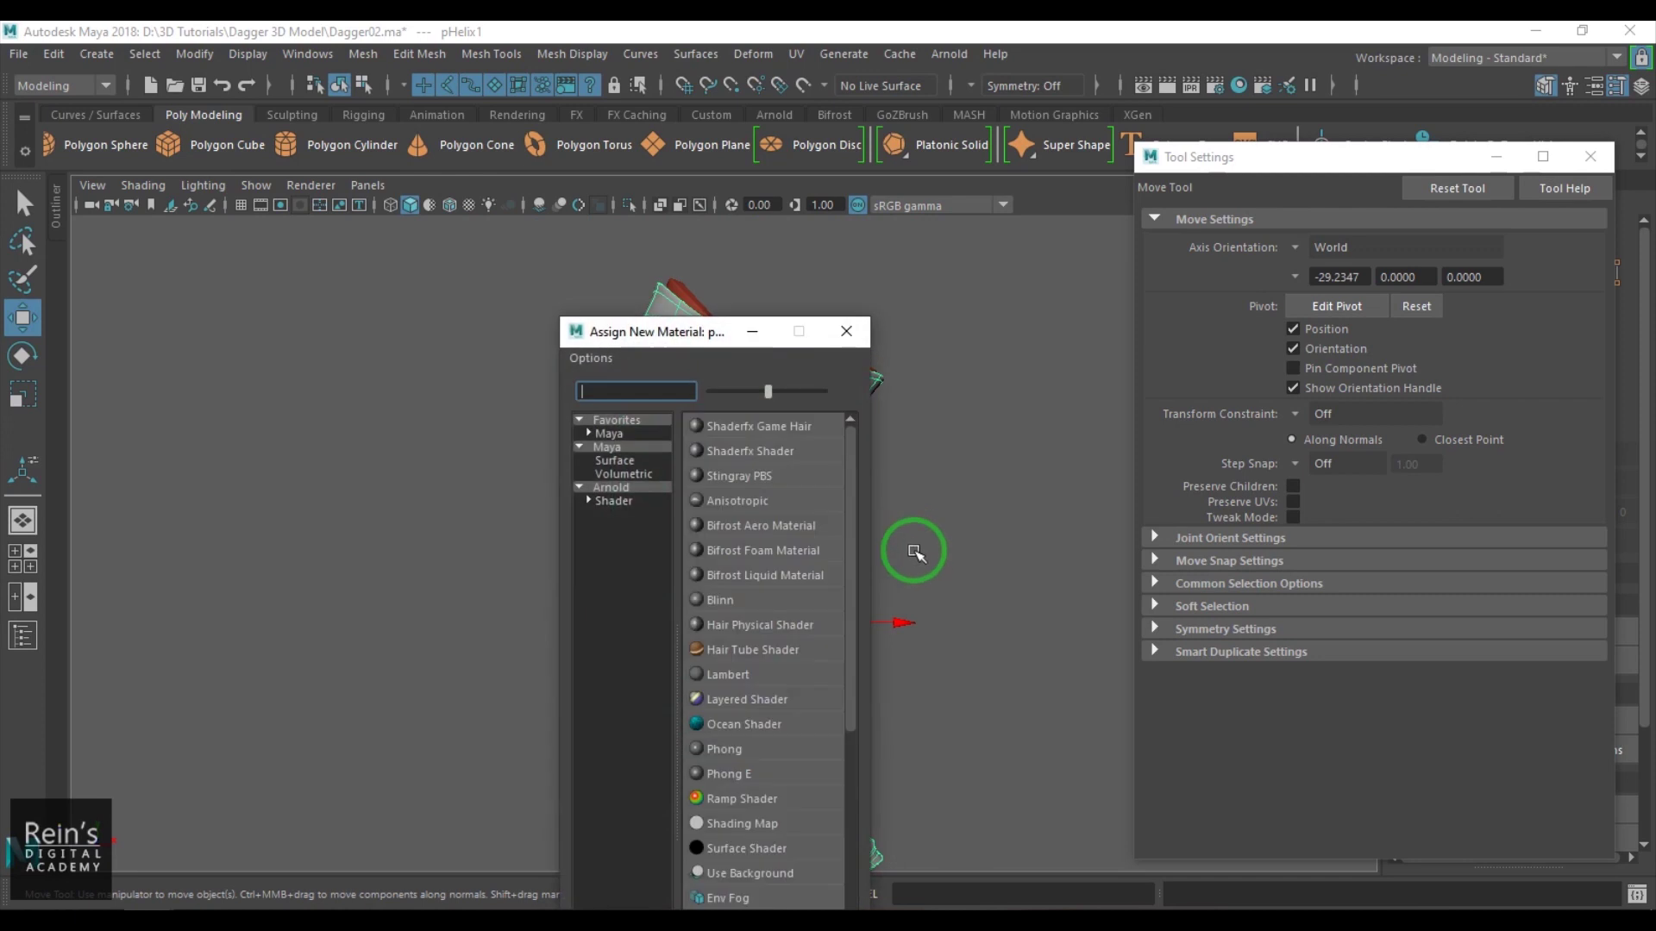
pyautogui.click(723, 677)
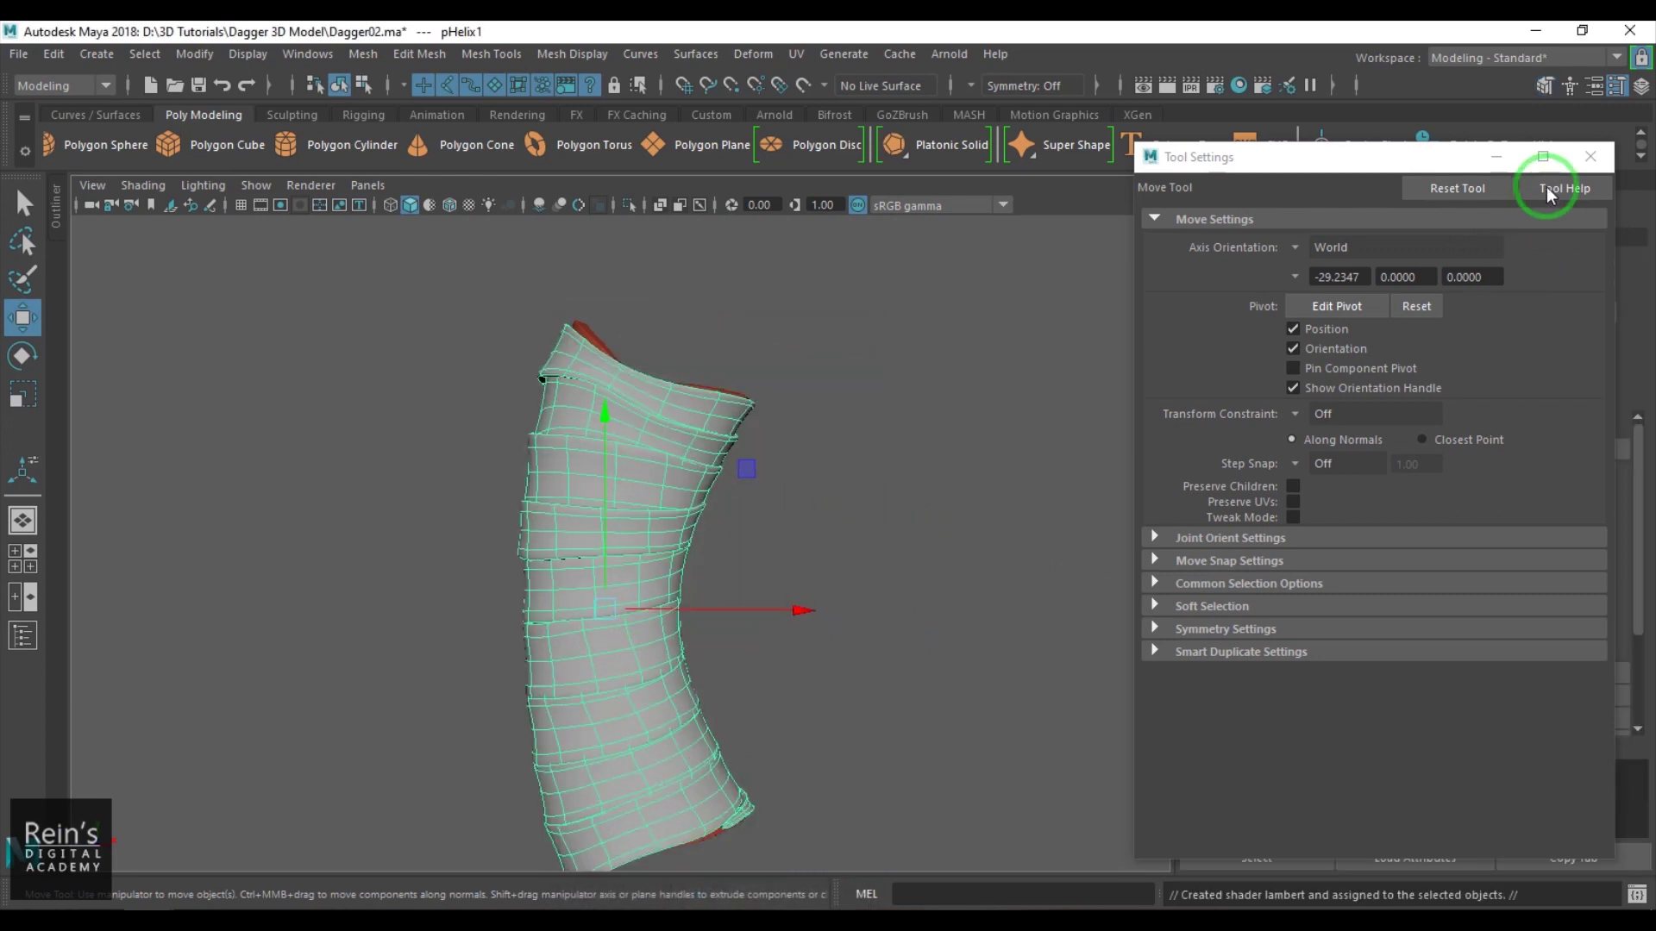
# Minimize the tool settings and set the color of the wrap's lambert2 material to a muted dark red.
pyautogui.click(1496, 157)
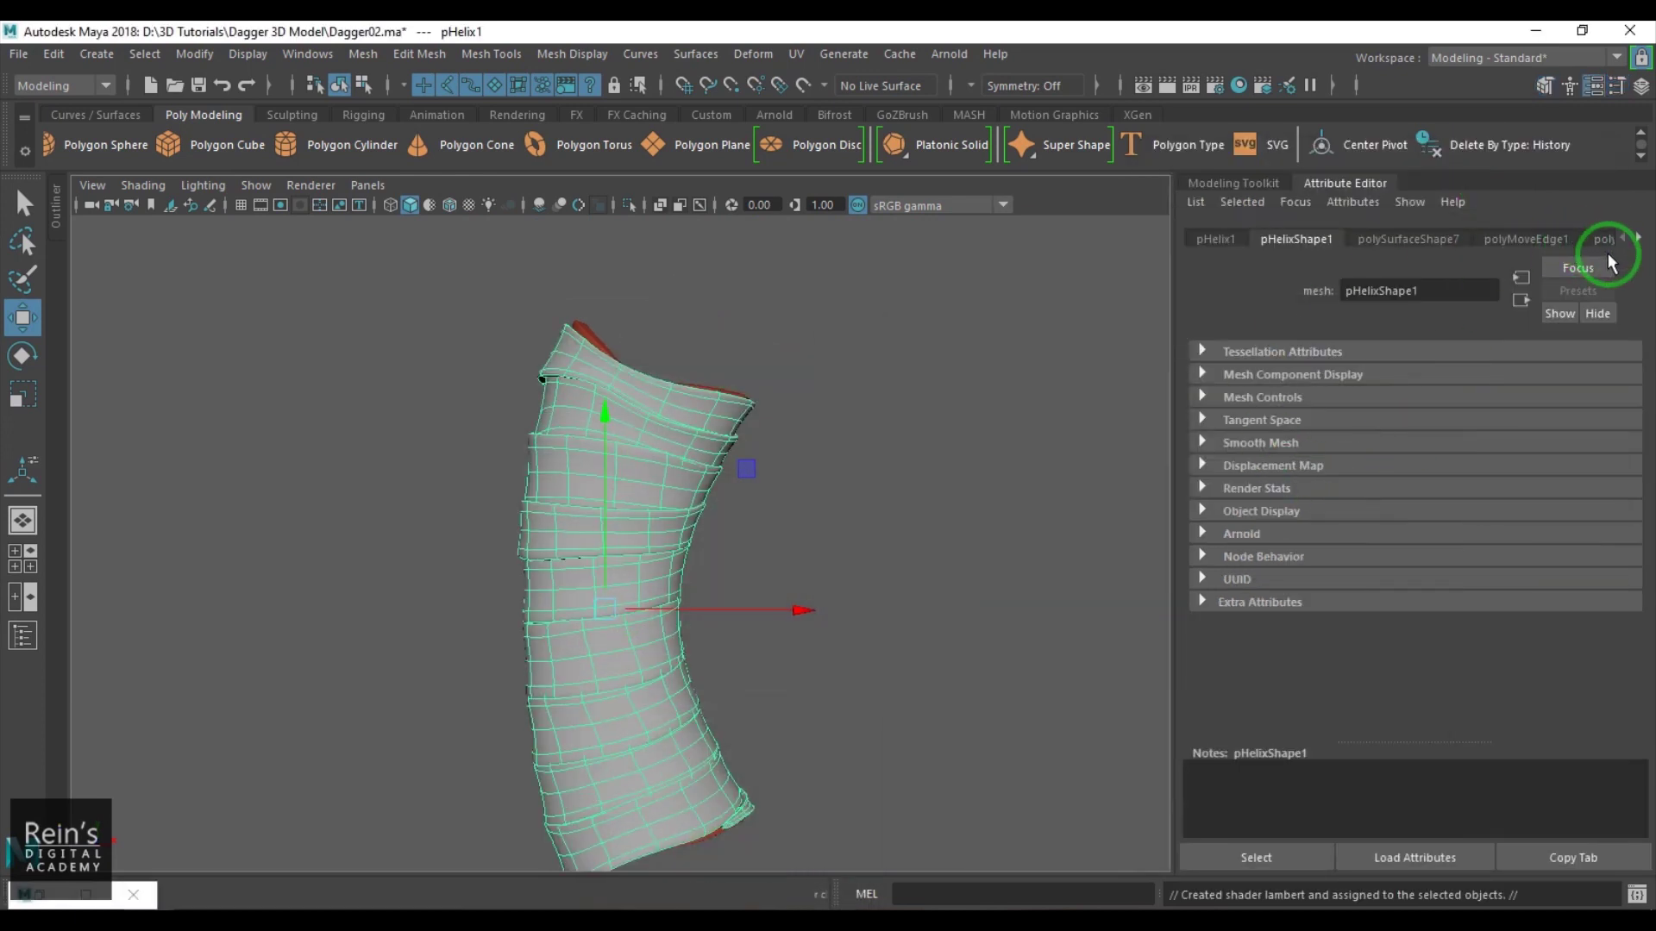
pyautogui.click(1385, 241)
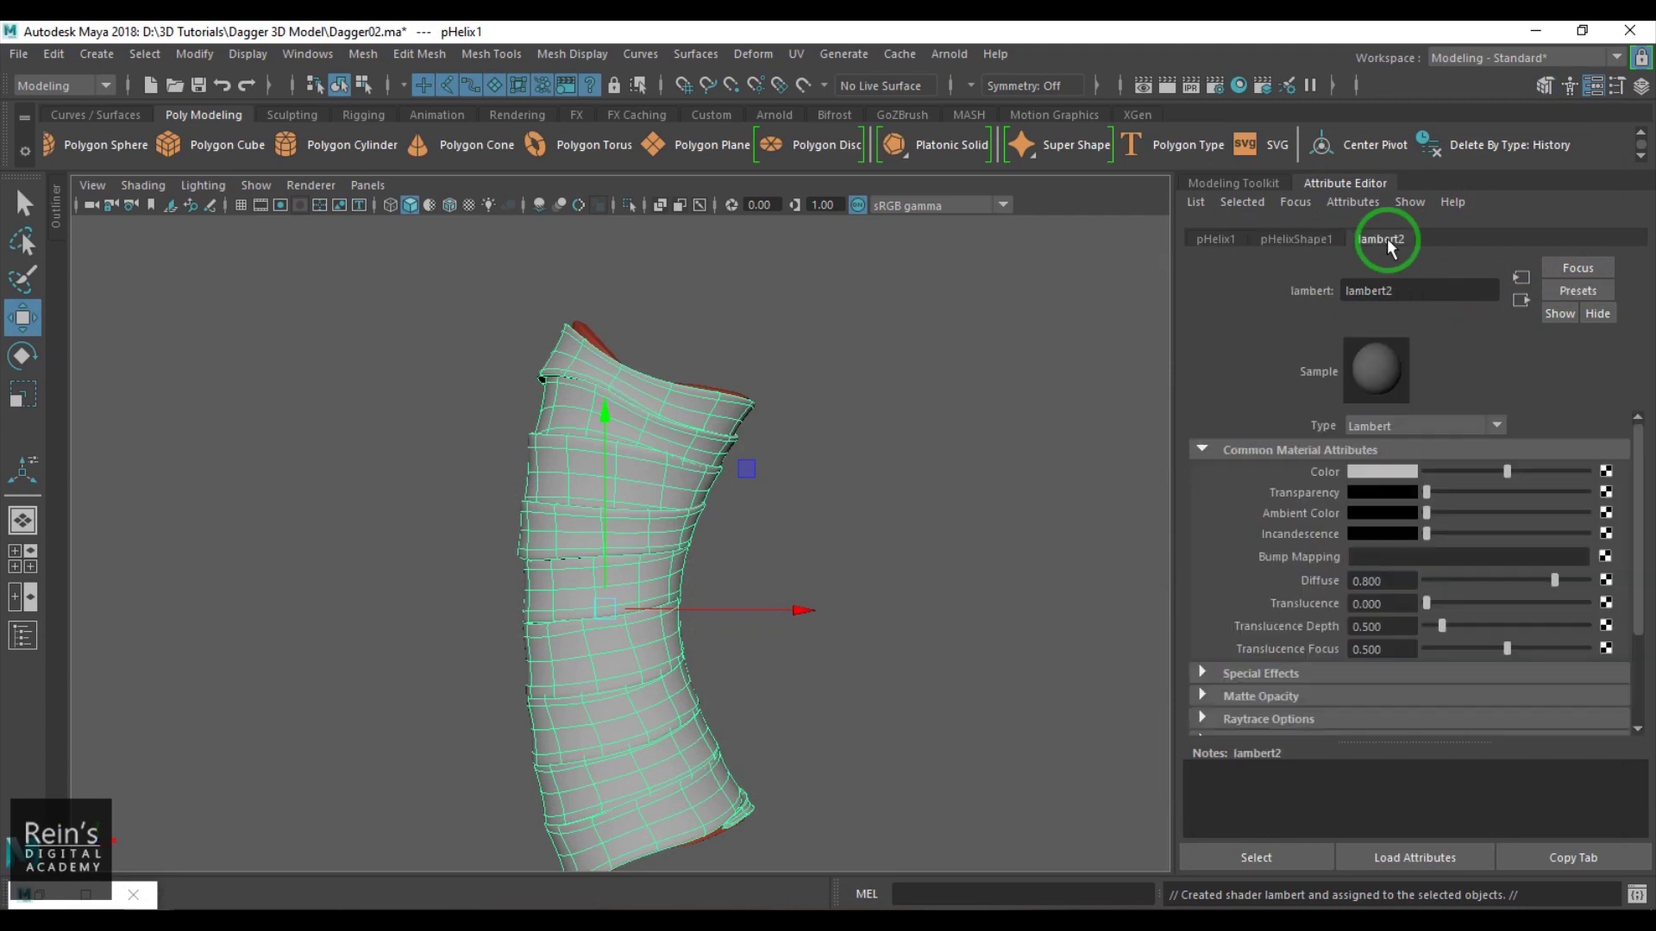
pyautogui.click(1406, 473)
pyautogui.click(1322, 414)
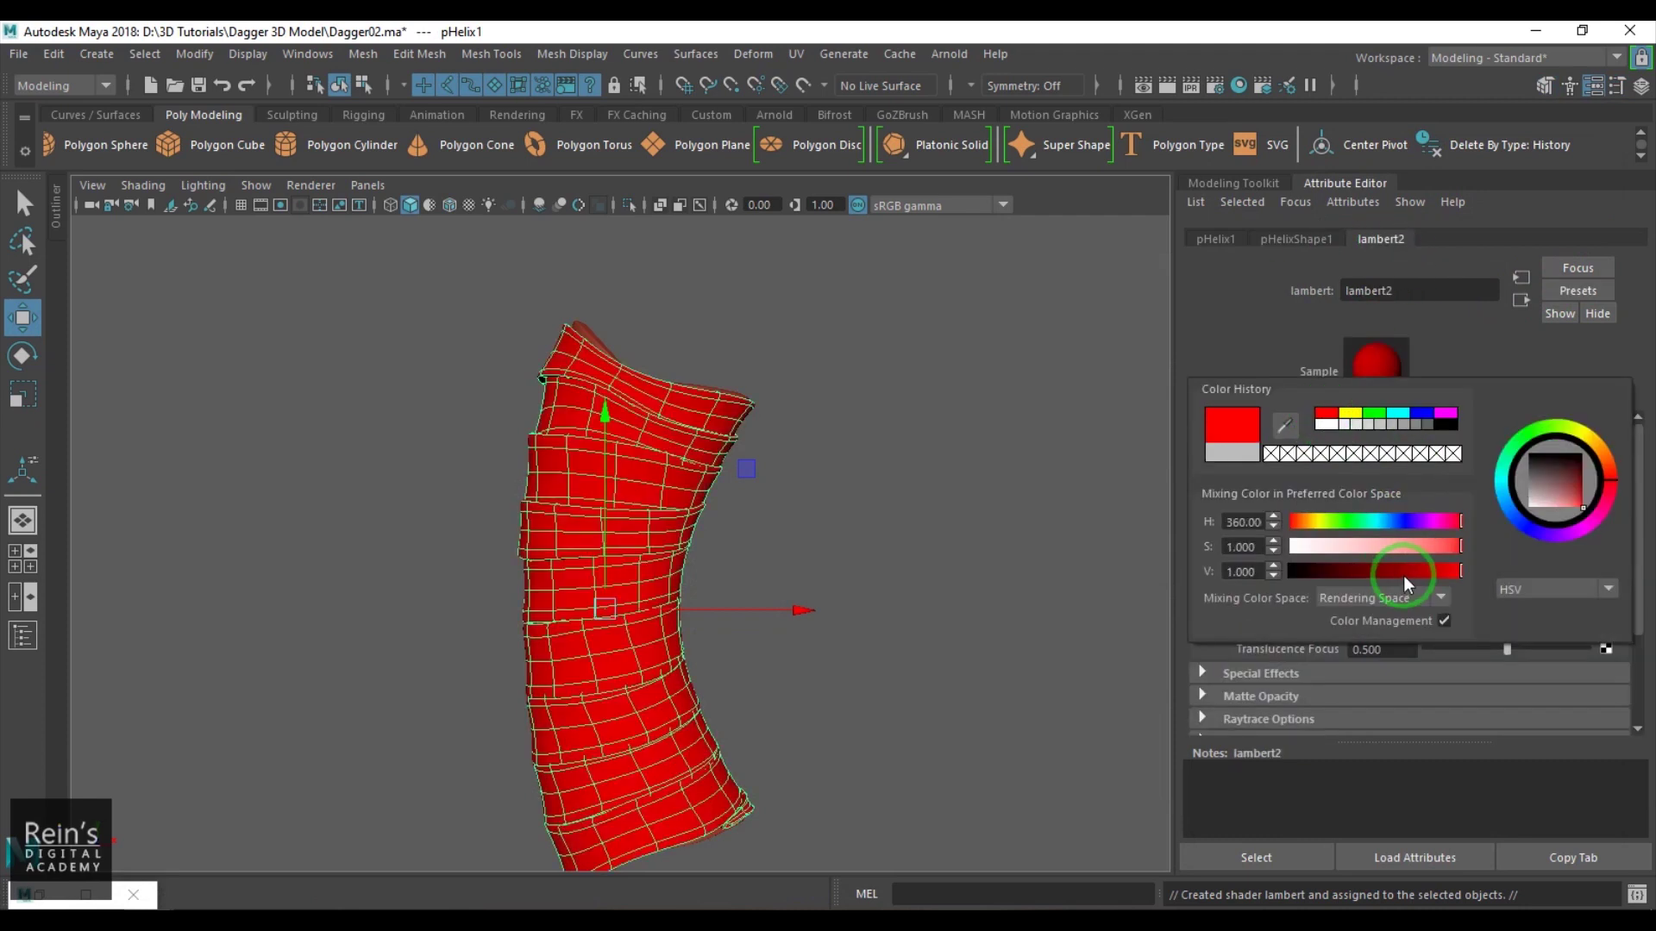
pyautogui.click(1406, 570)
pyautogui.moveTo(1427, 548); pyautogui.dragTo(1450, 549)
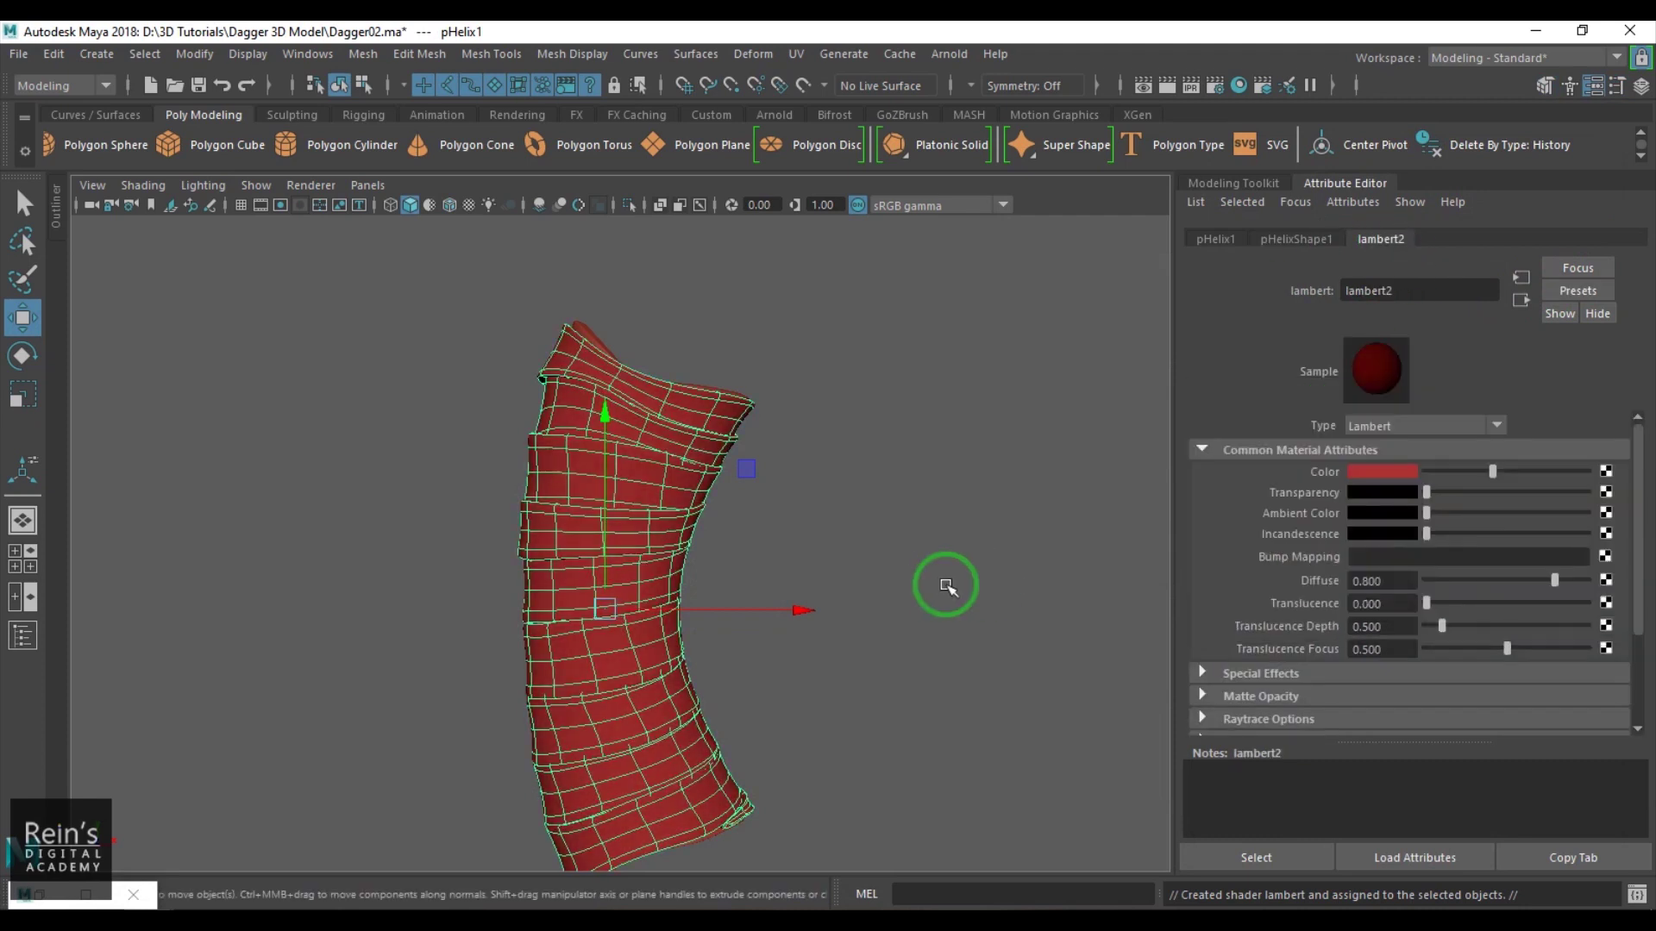
# Deselect the wrap, make layer2 visible and switch it from template to normal display to show the dagger around the grip.
pyautogui.click(957, 583)
pyautogui.keyDown('alt'); pyautogui.moveTo(988, 582); pyautogui.dragTo(952, 595); pyautogui.keyUp('alt')
pyautogui.click(1641, 87)
pyautogui.click(1339, 755)
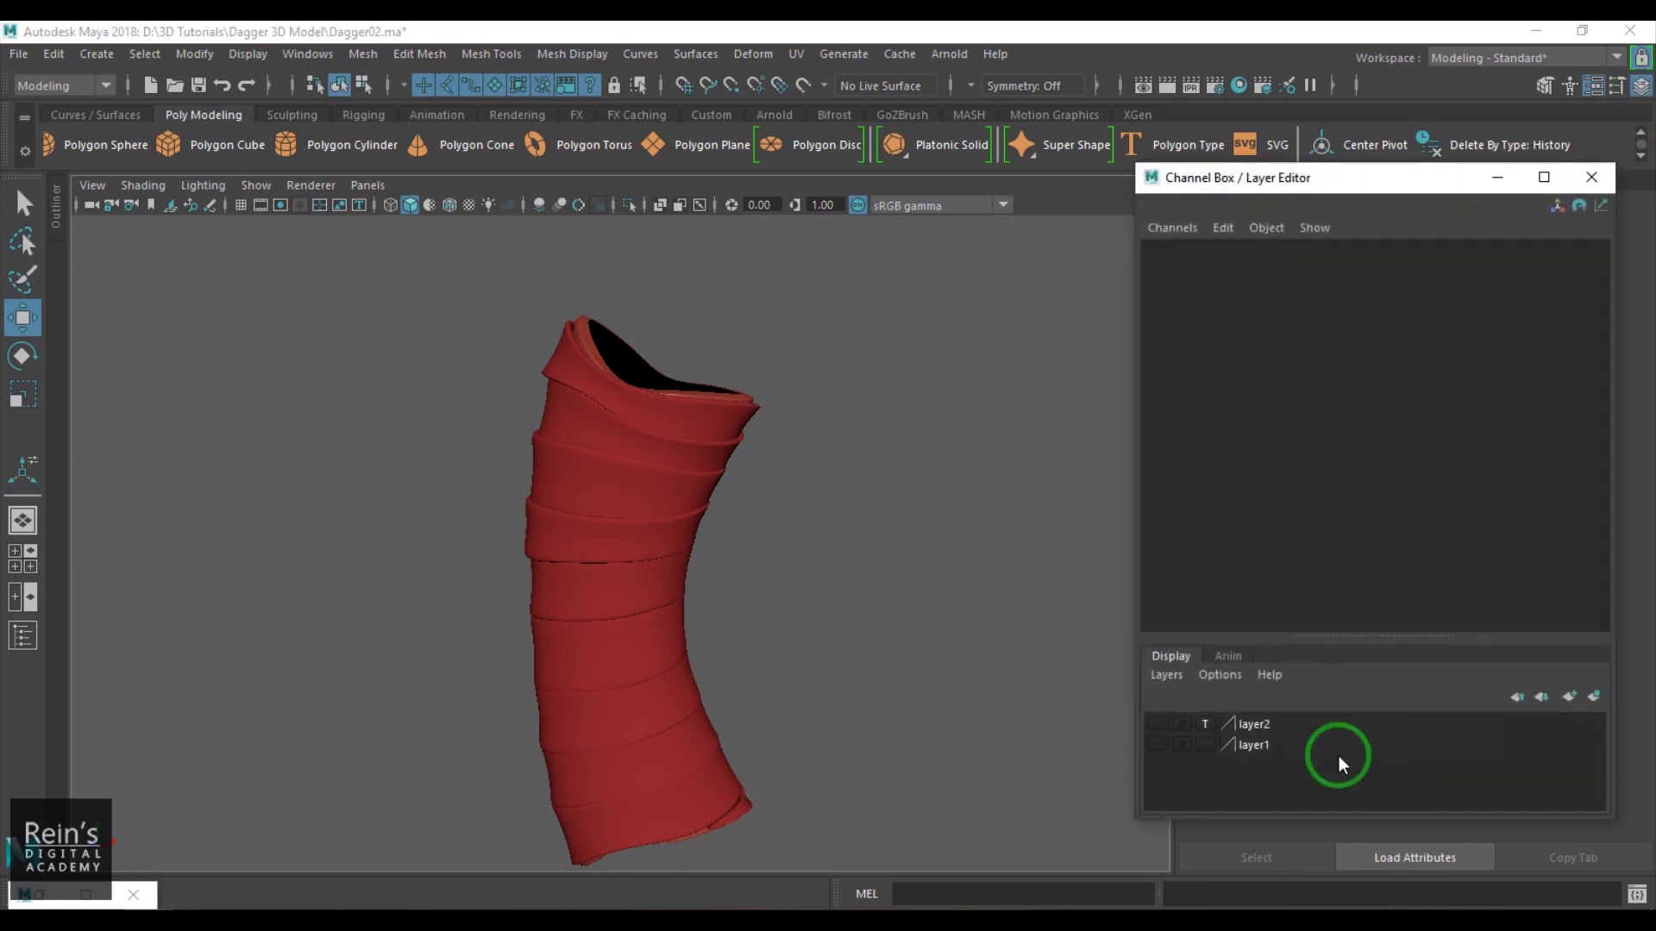
pyautogui.click(1157, 725)
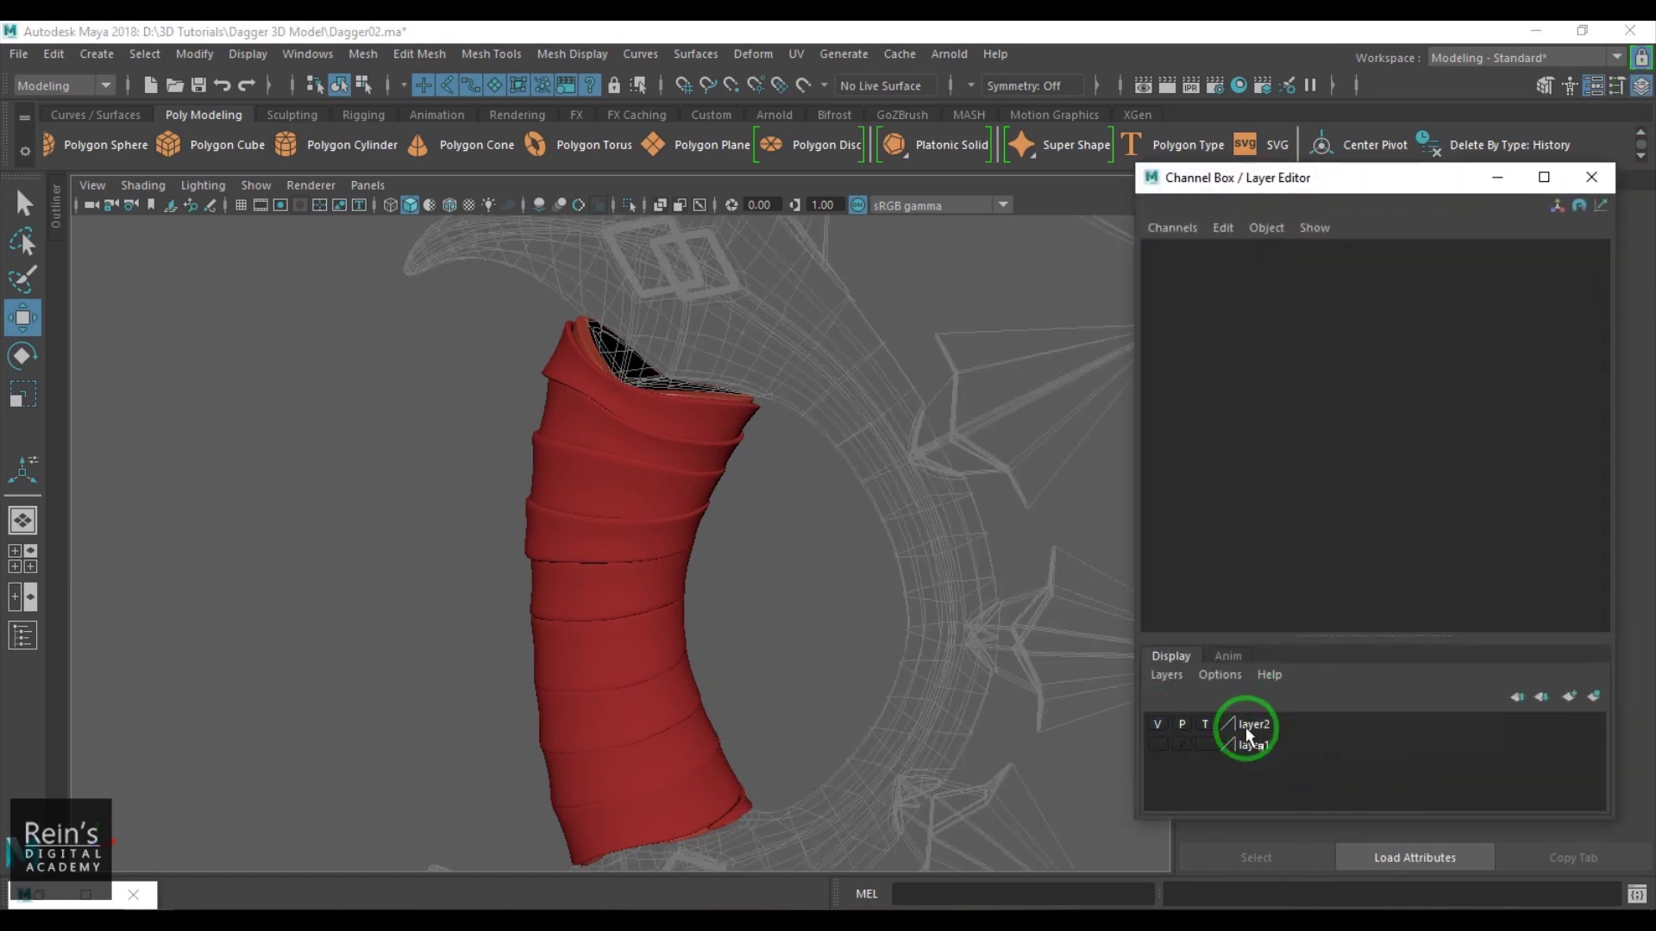
pyautogui.click(1205, 725)
pyautogui.click(1592, 178)
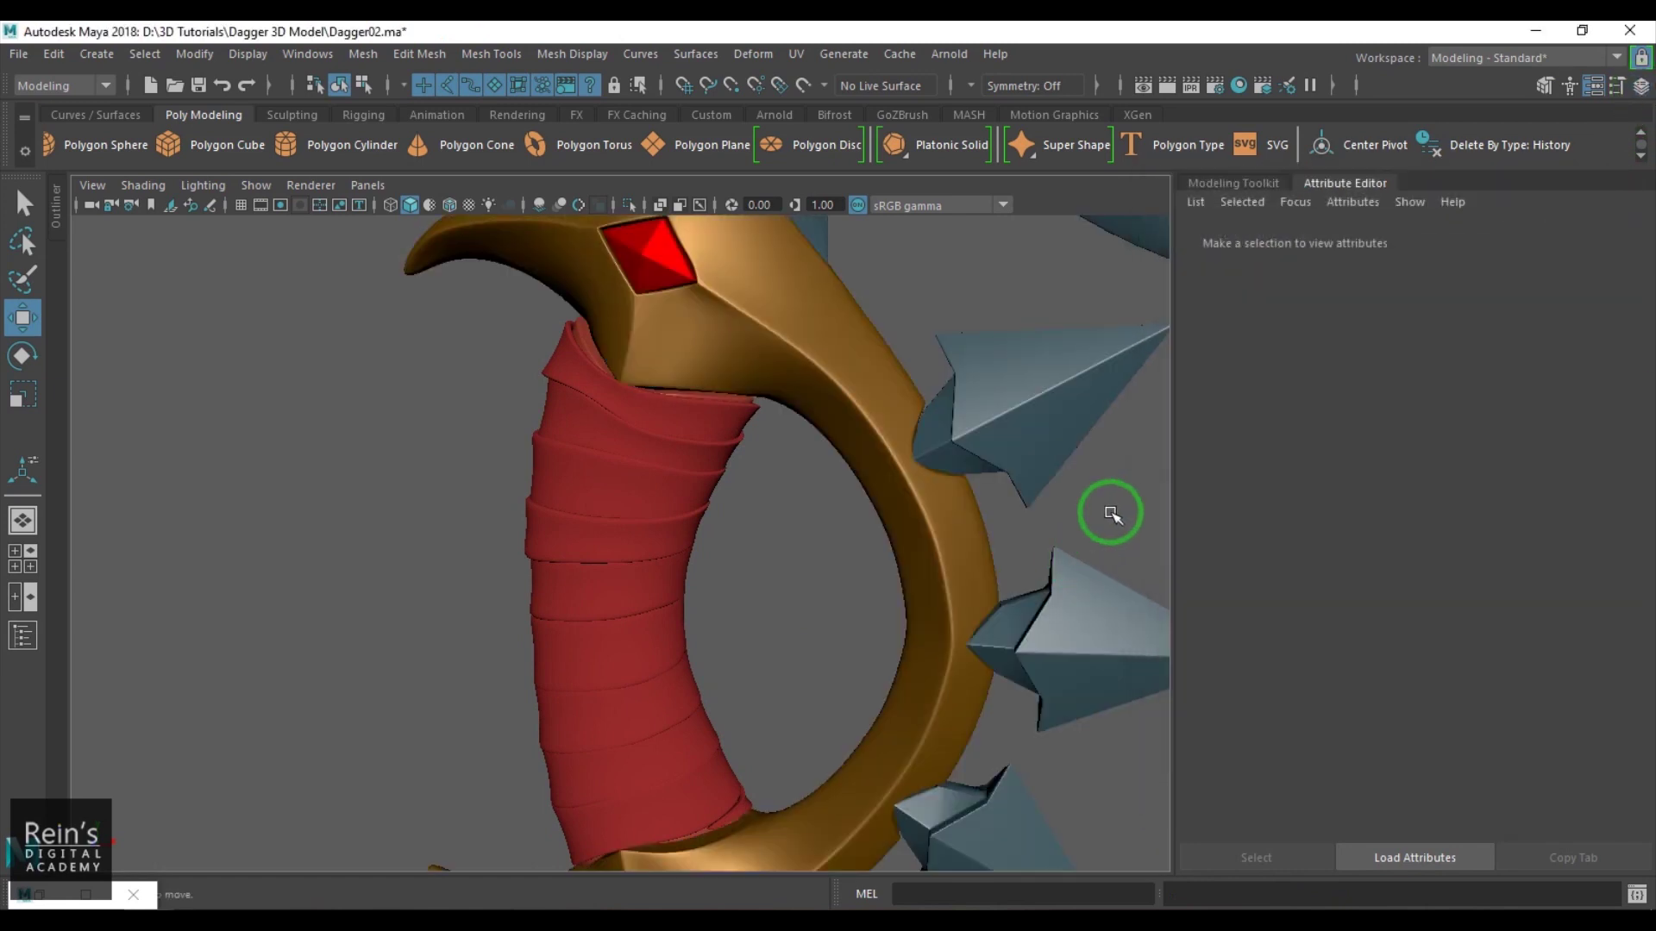
pyautogui.scroll(-5, 973, 495)
pyautogui.keyDown('alt'); pyautogui.moveTo(866, 559); pyautogui.dragTo(1226, 548); pyautogui.keyUp('alt')
pyautogui.scroll(5, 1017, 577)
pyautogui.keyDown('alt'); pyautogui.moveTo(1017, 577); pyautogui.dragTo(865, 540); pyautogui.keyUp('alt')
pyautogui.scroll(1, 894, 609)
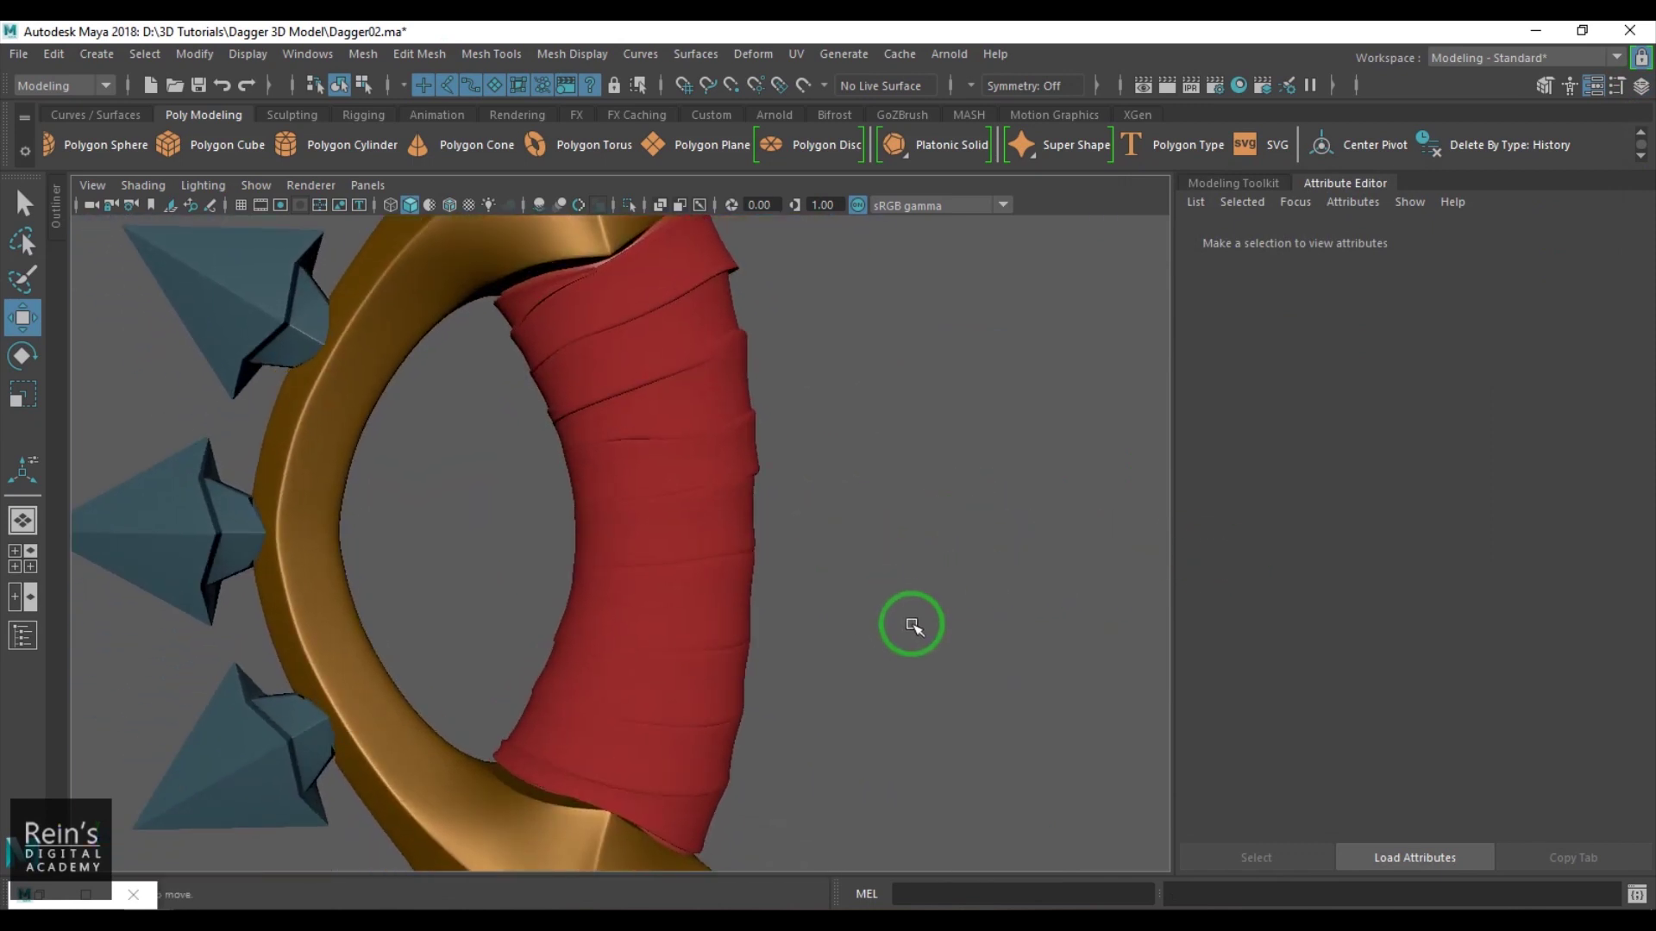